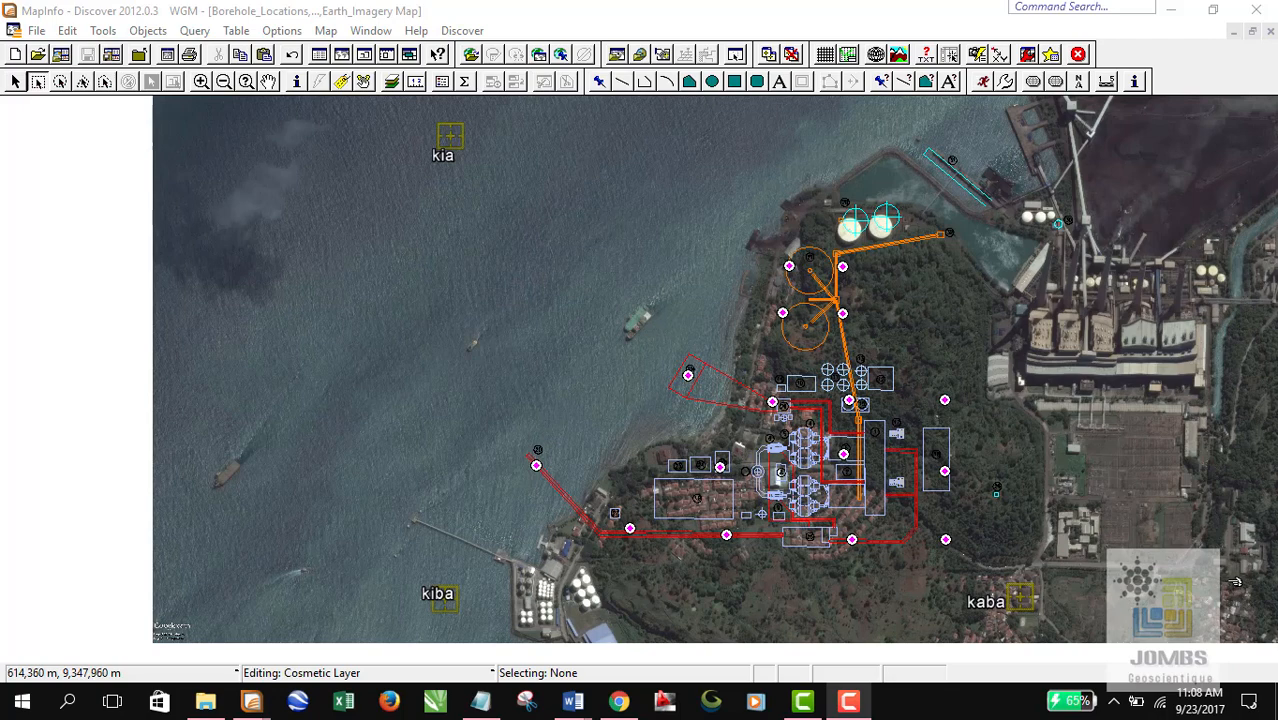
Make the Cosmetic Layer editable through the old Layer Control and accept the layer settings.
{"action": "right_click", "coordinate": [541, 154]}
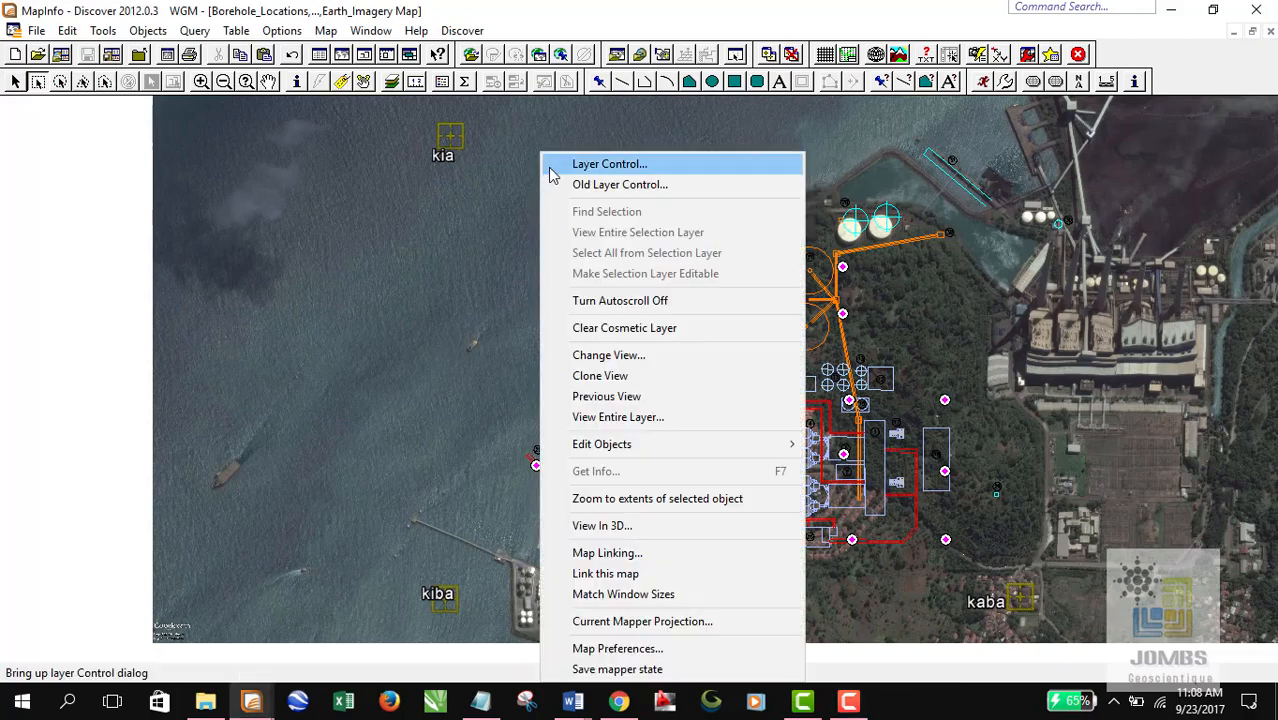
{"action": "left_click", "coordinate": [16, 82]}
{"action": "right_click", "coordinate": [571, 186]}
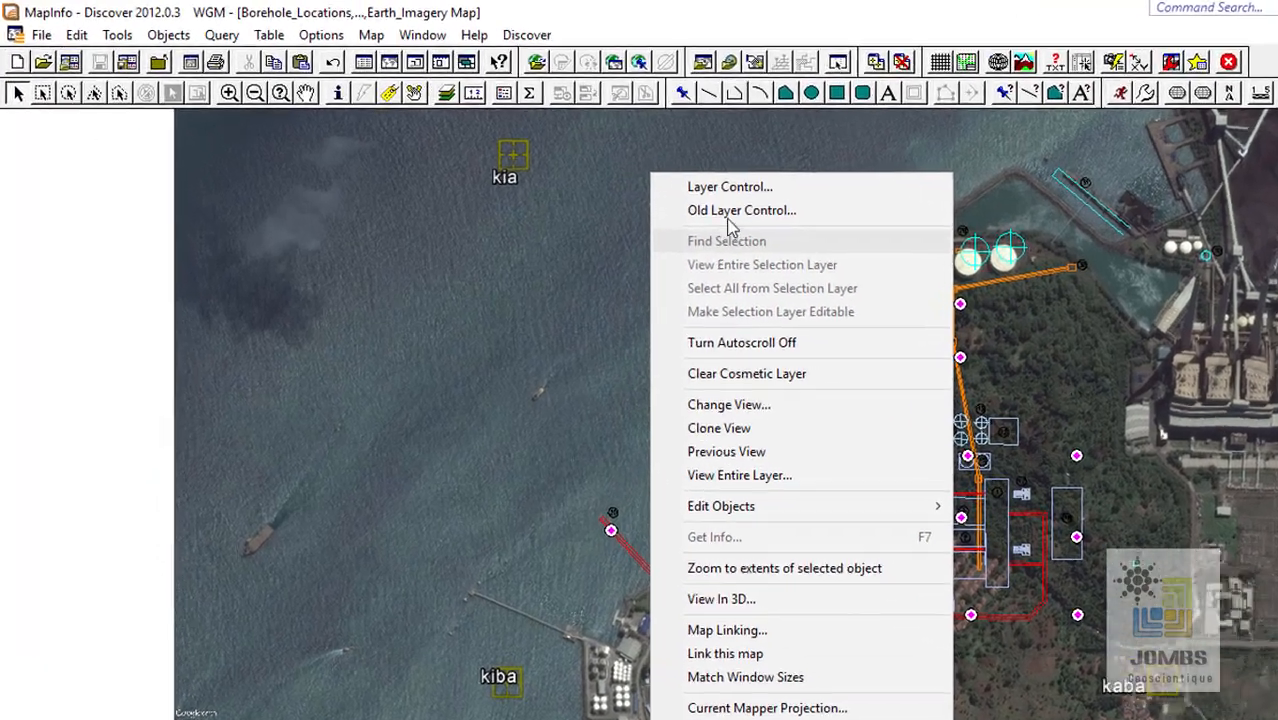
{"action": "left_click", "coordinate": [727, 217]}
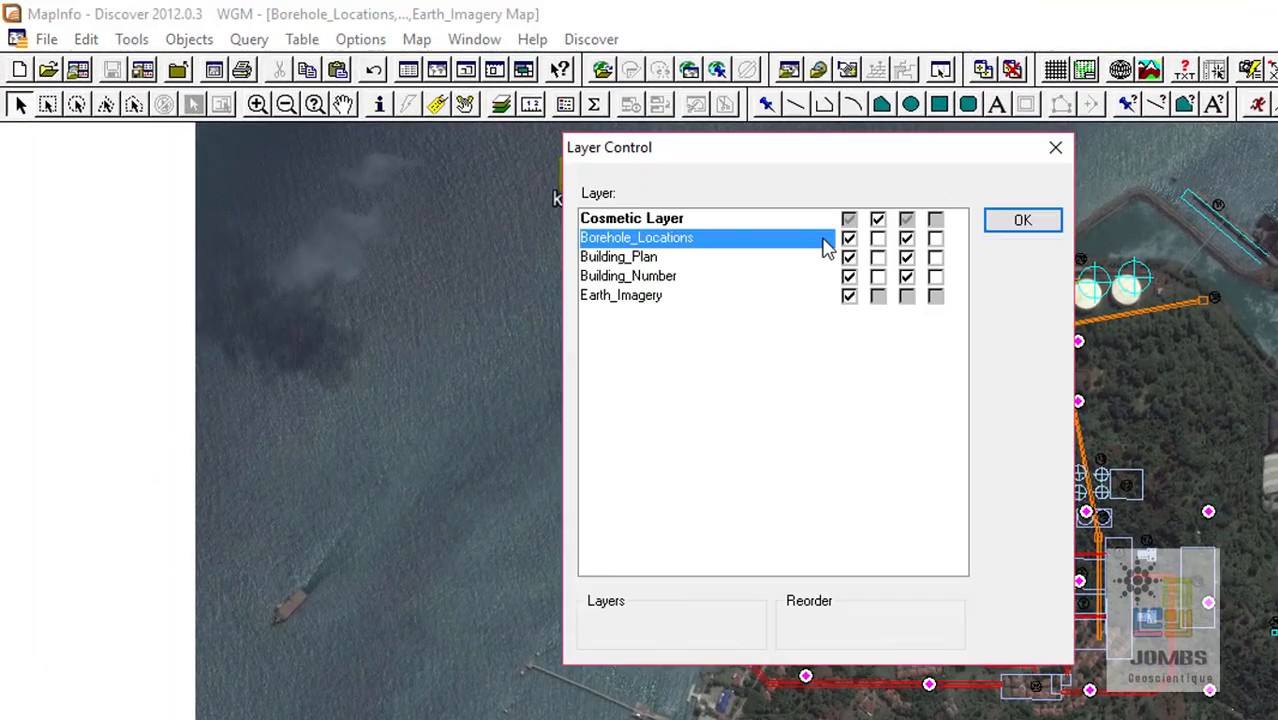
{"action": "left_click", "coordinate": [785, 203]}
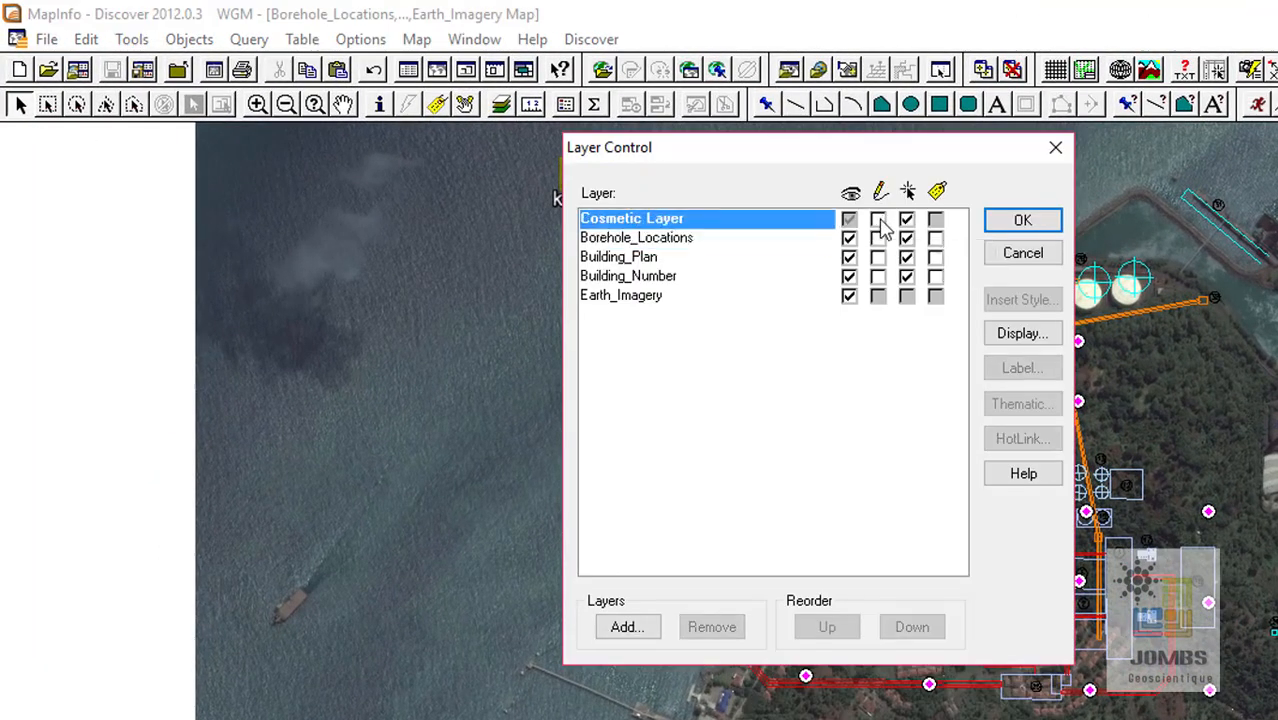
{"action": "left_click", "coordinate": [878, 220]}
{"action": "left_click", "coordinate": [805, 238]}
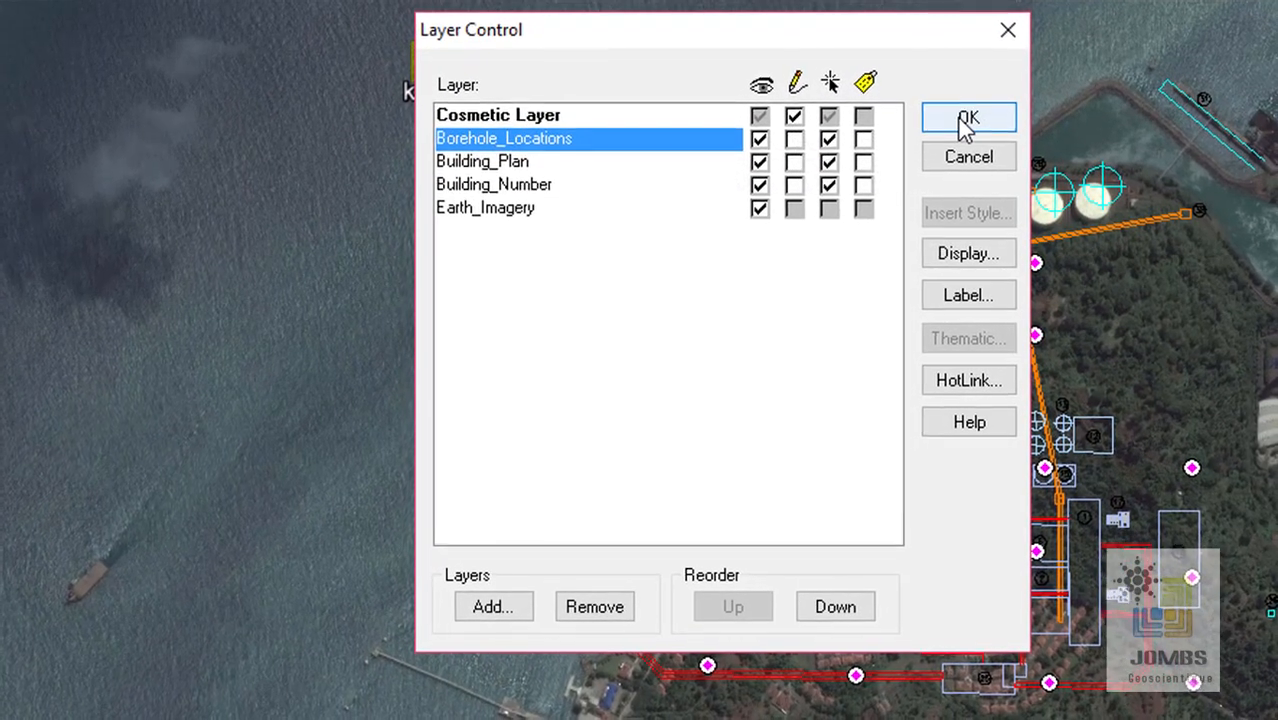
{"action": "left_click", "coordinate": [966, 120]}
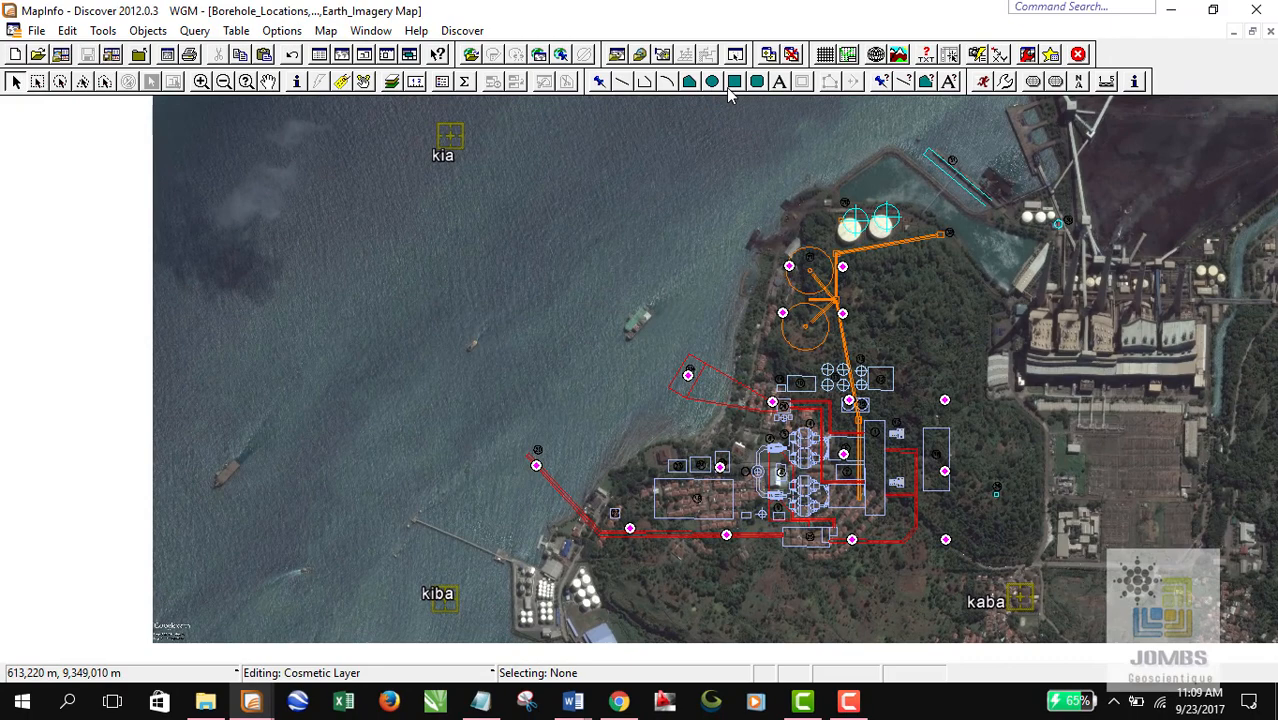
Draw a small white-filled rectangle on the open sea west of the kia marker.
{"action": "left_click", "coordinate": [733, 83]}
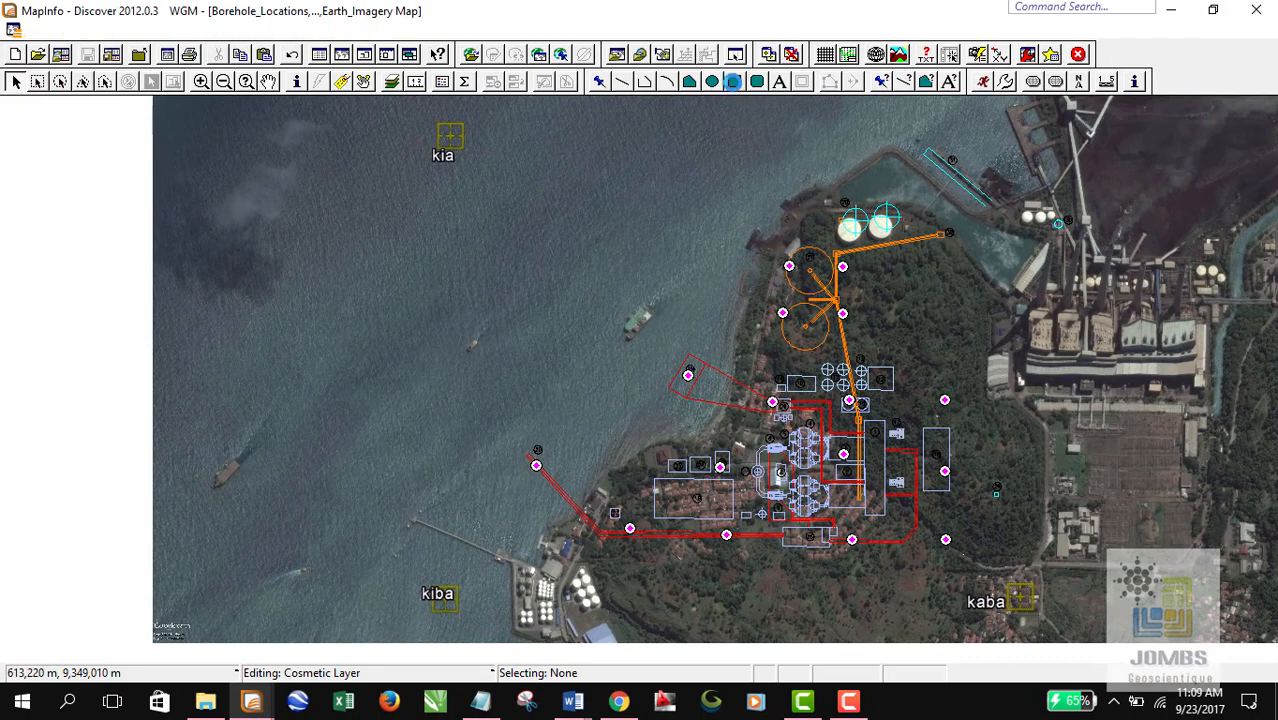
{"action": "left_click_drag", "start_coordinate": [262, 160], "coordinate": [318, 190]}
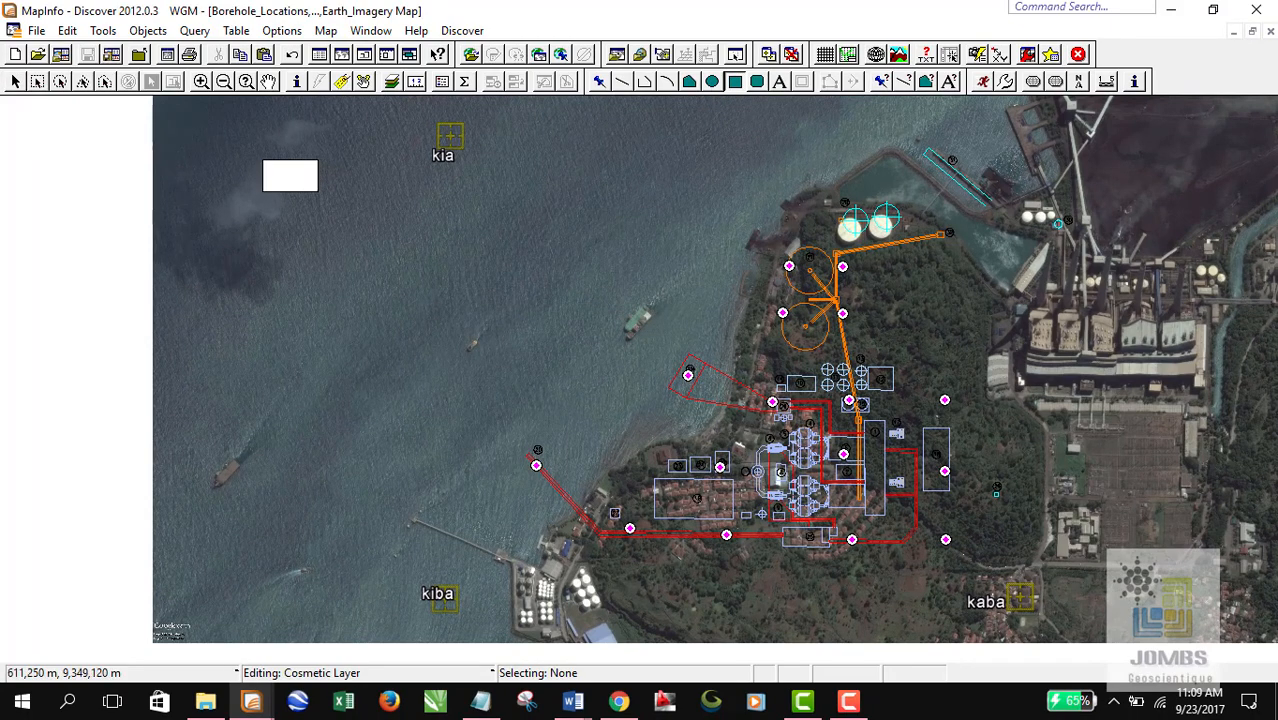
{"action": "left_click", "coordinate": [15, 82]}
Copy the rectangle and paste four duplicates, placing them one below another in a loose column under the original.
{"action": "left_click", "coordinate": [290, 175]}
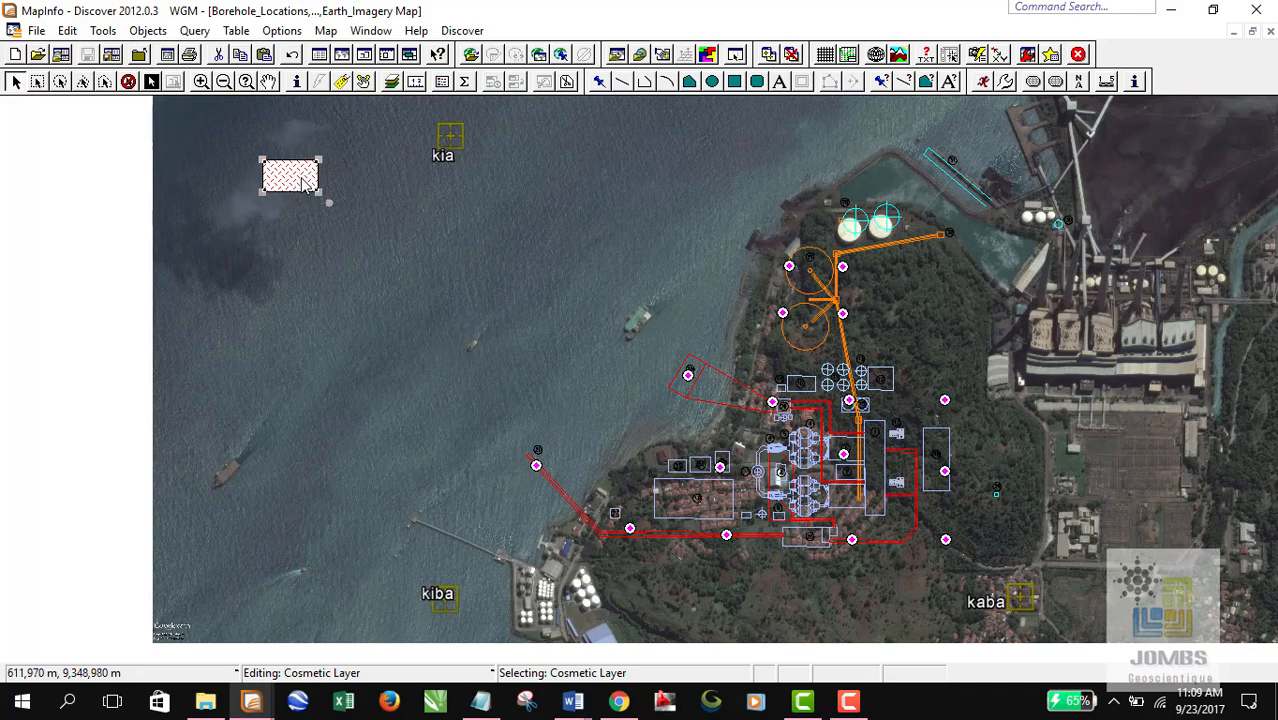
{"action": "key", "text": "ctrl+c"}
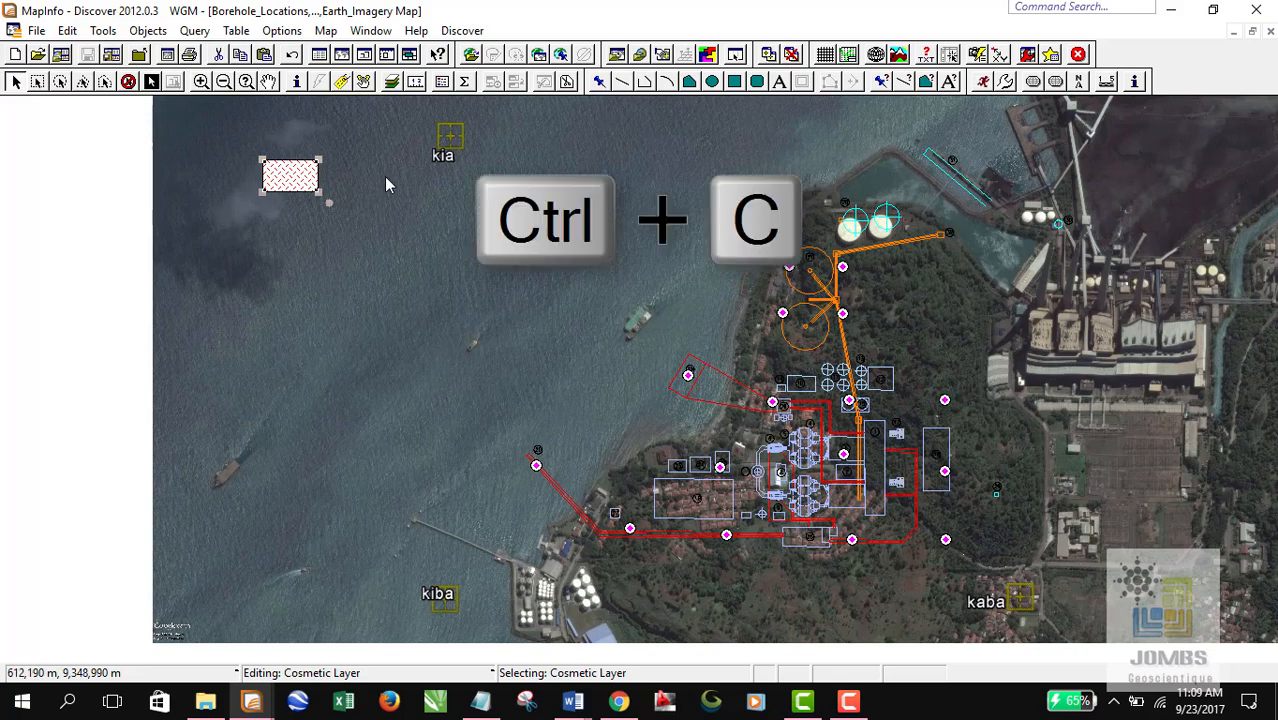
{"action": "key", "text": "ctrl+v"}
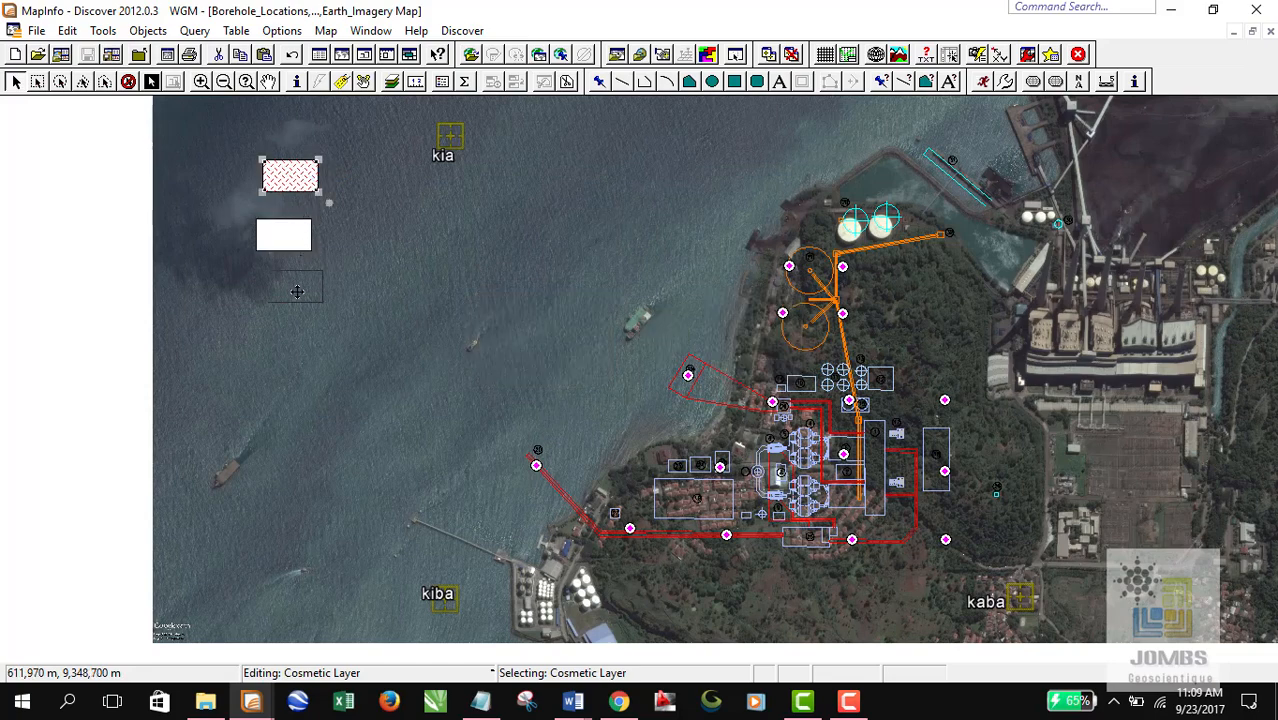
{"action": "left_click_drag", "start_coordinate": [282, 174], "coordinate": [288, 342]}
{"action": "key", "text": "ctrl+v"}
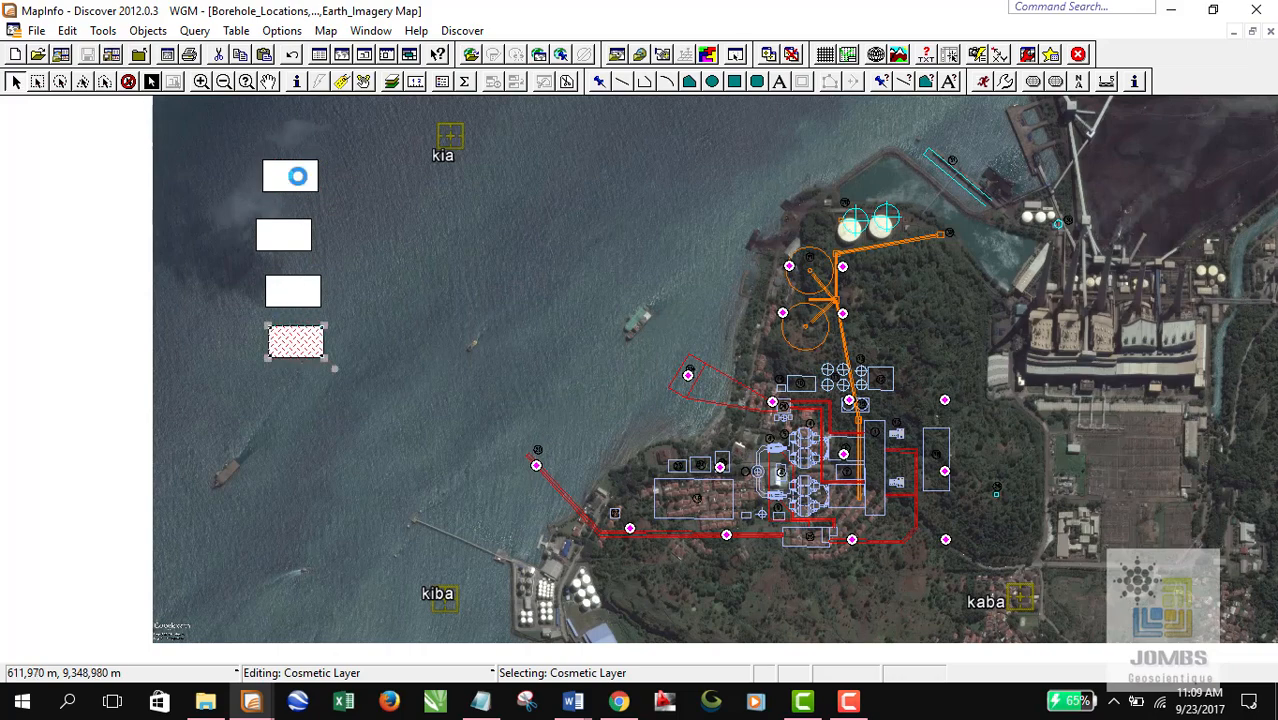
{"action": "key", "text": "ctrl+v"}
{"action": "left_click_drag", "start_coordinate": [305, 192], "coordinate": [329, 410]}
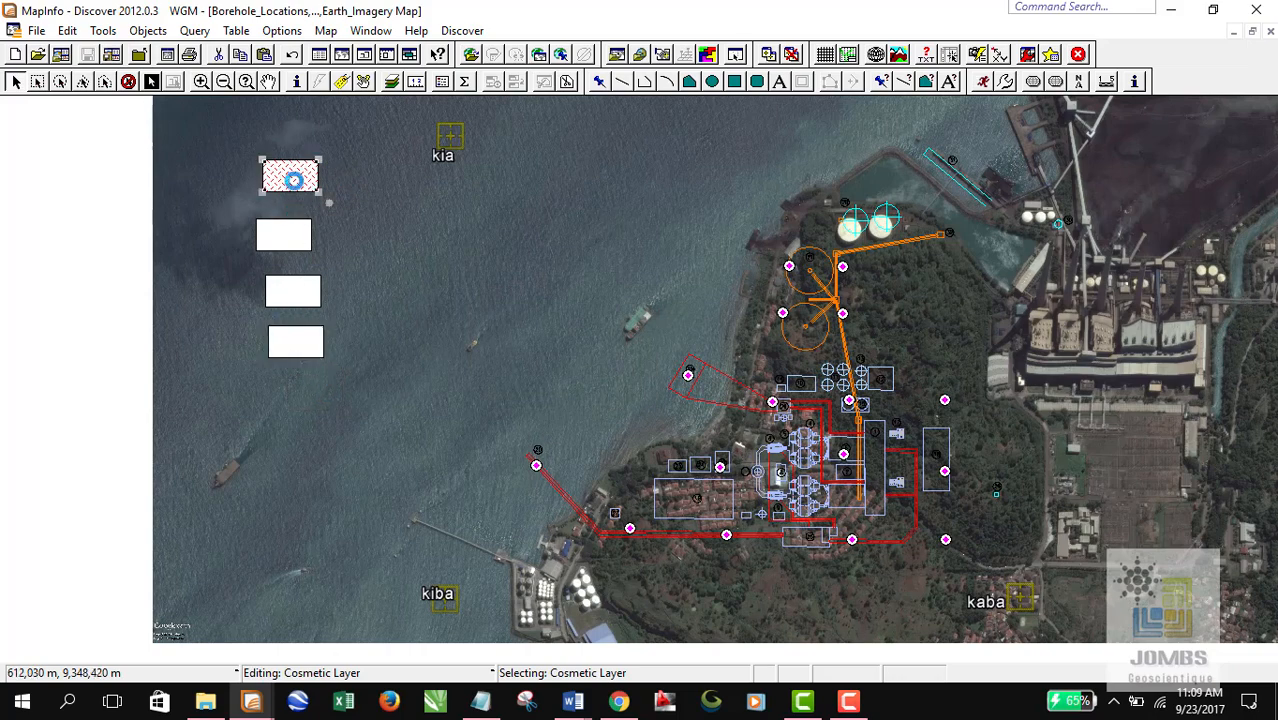
{"action": "left_click", "coordinate": [297, 180]}
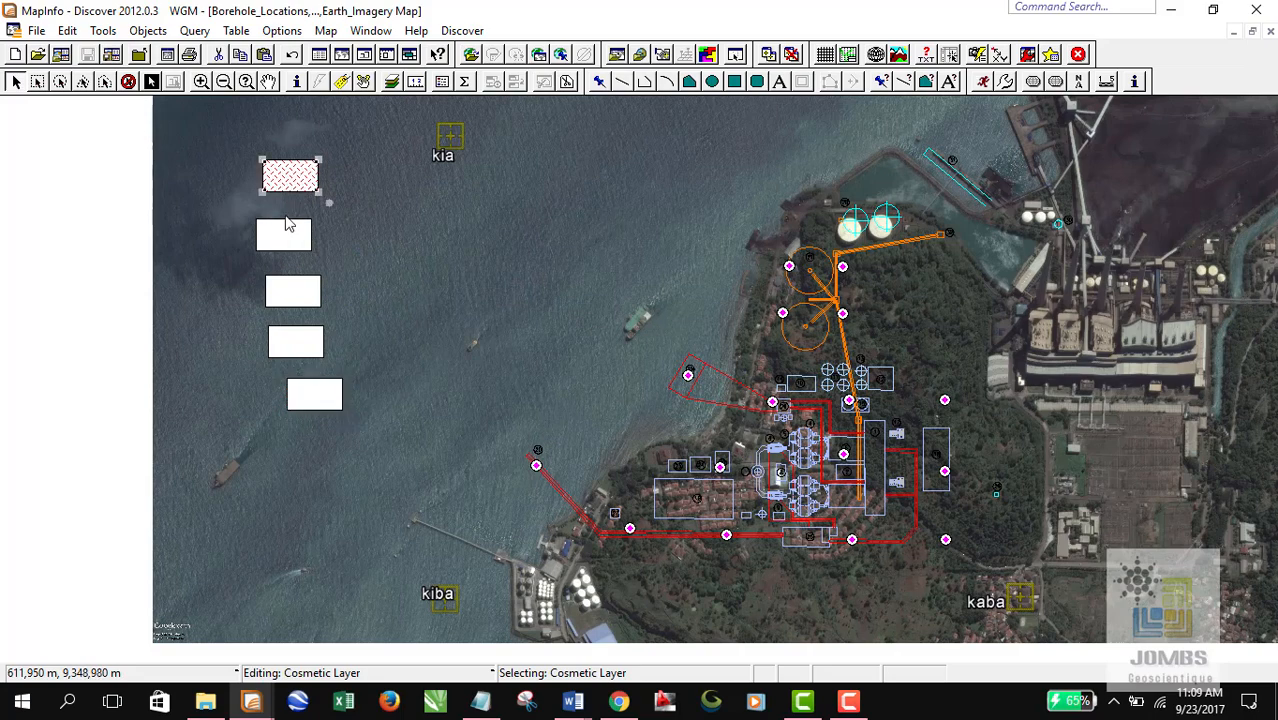
{"action": "left_click", "coordinate": [289, 232]}
{"action": "left_click", "coordinate": [313, 292]}
{"action": "left_click", "coordinate": [320, 334]}
{"action": "left_click", "coordinate": [325, 398]}
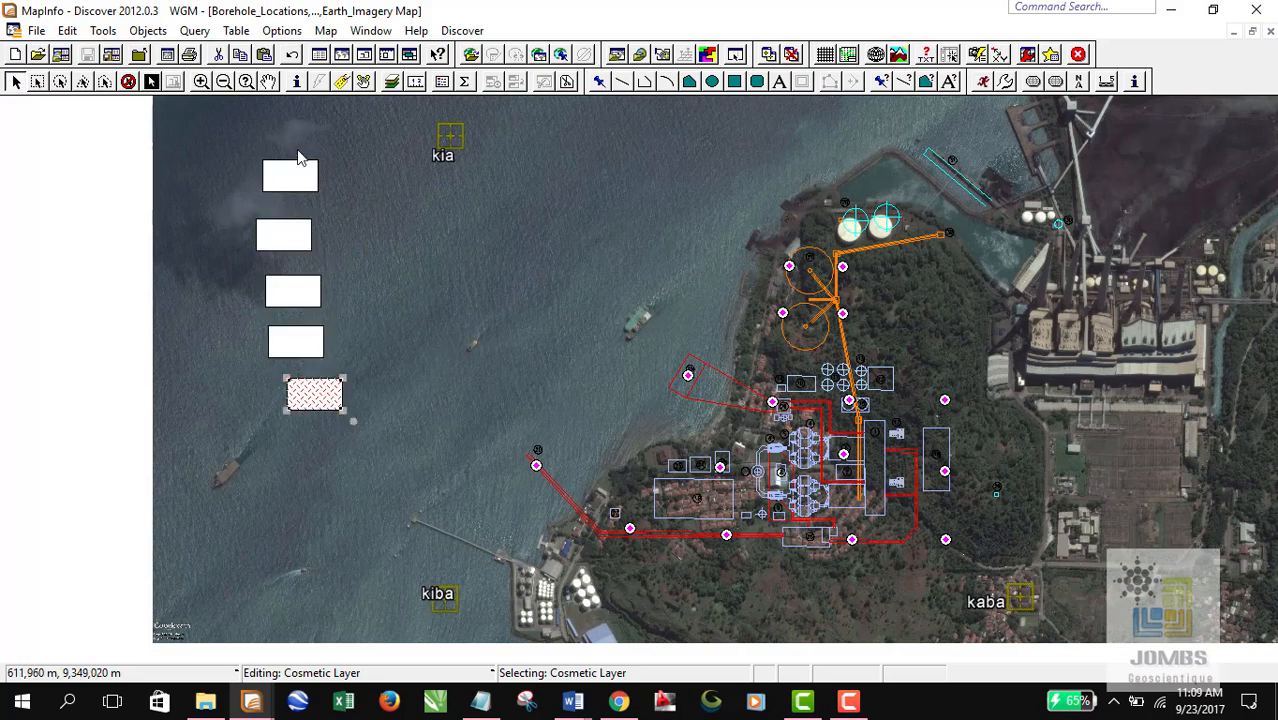
Add a fifth copy of the rectangle at the foot of the column and nudge the topmost rectangle slightly northwest.
{"action": "left_click", "coordinate": [297, 178]}
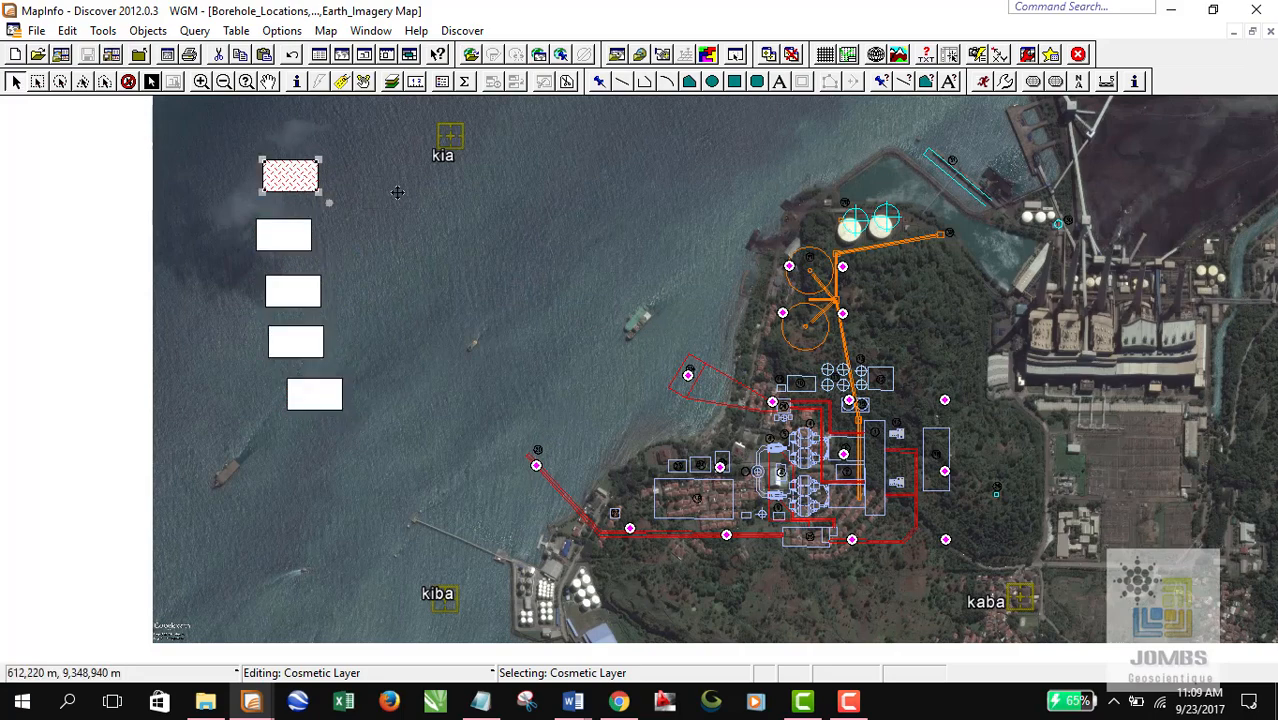
{"action": "mouse_move", "coordinate": [298, 176]}
{"action": "left_mouse_down"}
{"action": "mouse_move", "coordinate": [398, 192]}
{"action": "mouse_move", "coordinate": [331, 455]}
{"action": "left_mouse_up"}
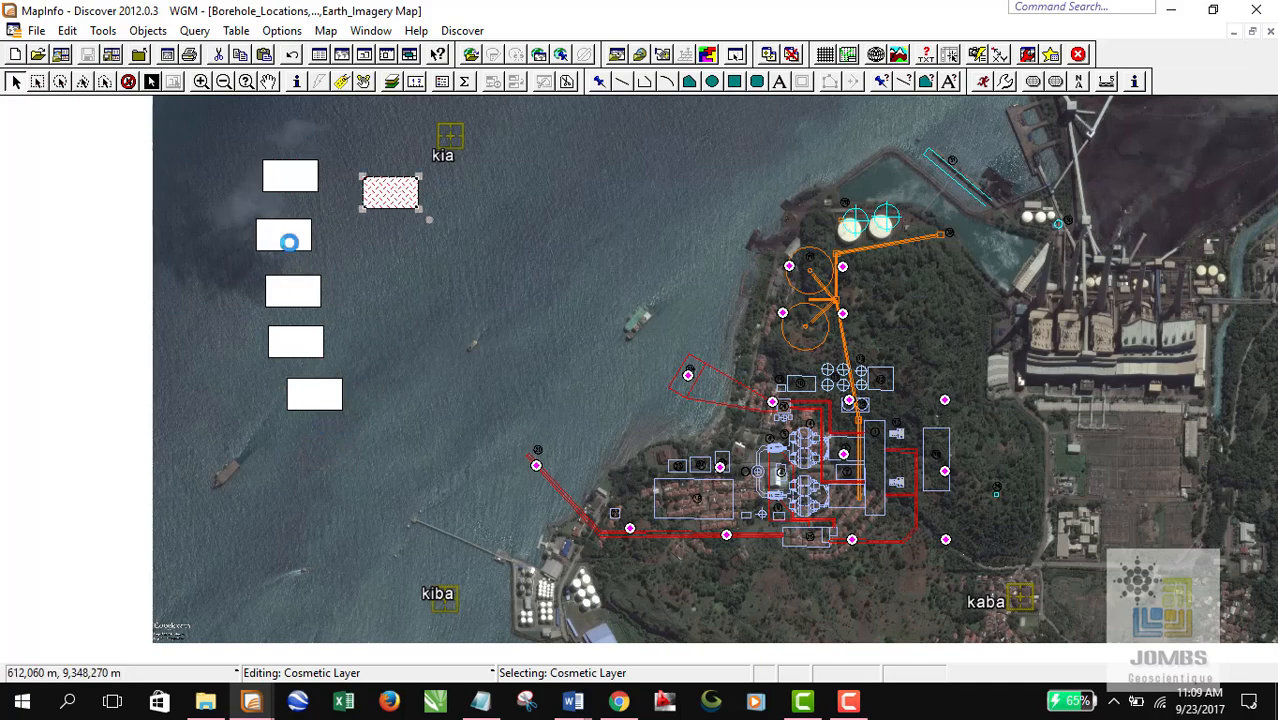
{"action": "left_click", "coordinate": [287, 178]}
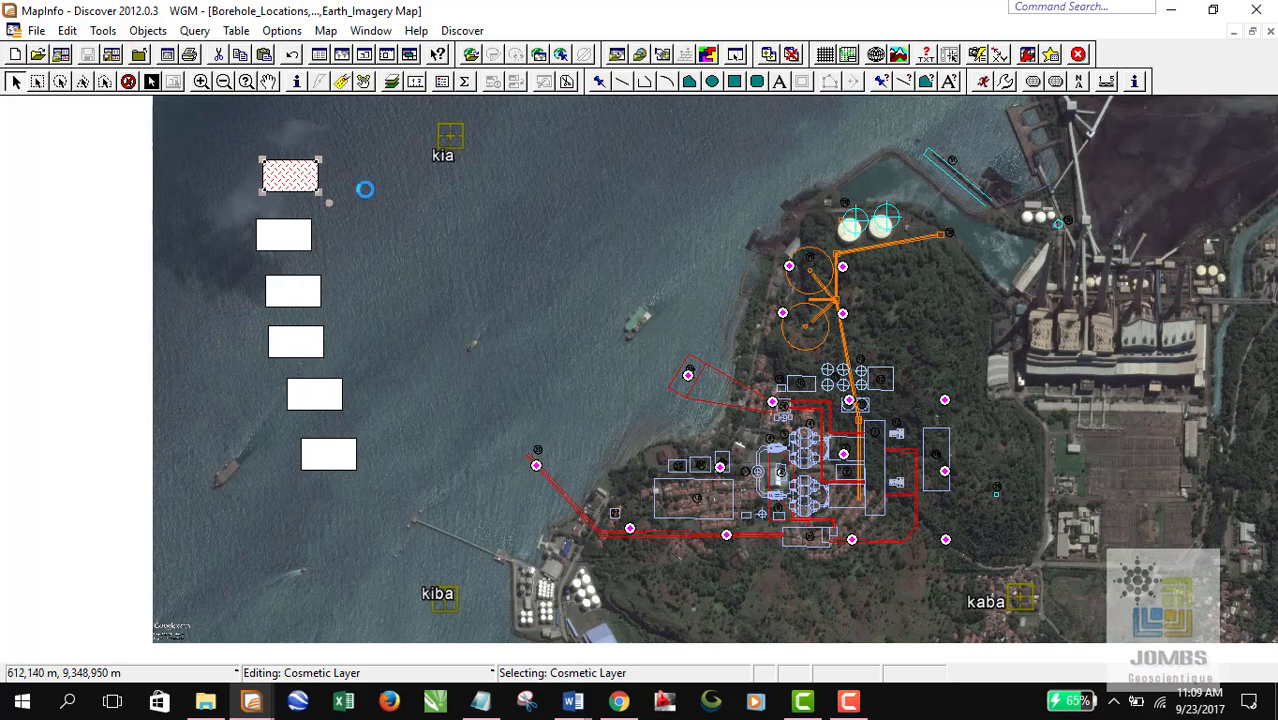
{"action": "key", "text": "ctrl+z"}
{"action": "left_click", "coordinate": [268, 81]}
{"action": "left_click", "coordinate": [15, 81]}
{"action": "left_click_drag", "start_coordinate": [298, 186], "coordinate": [282, 171]}
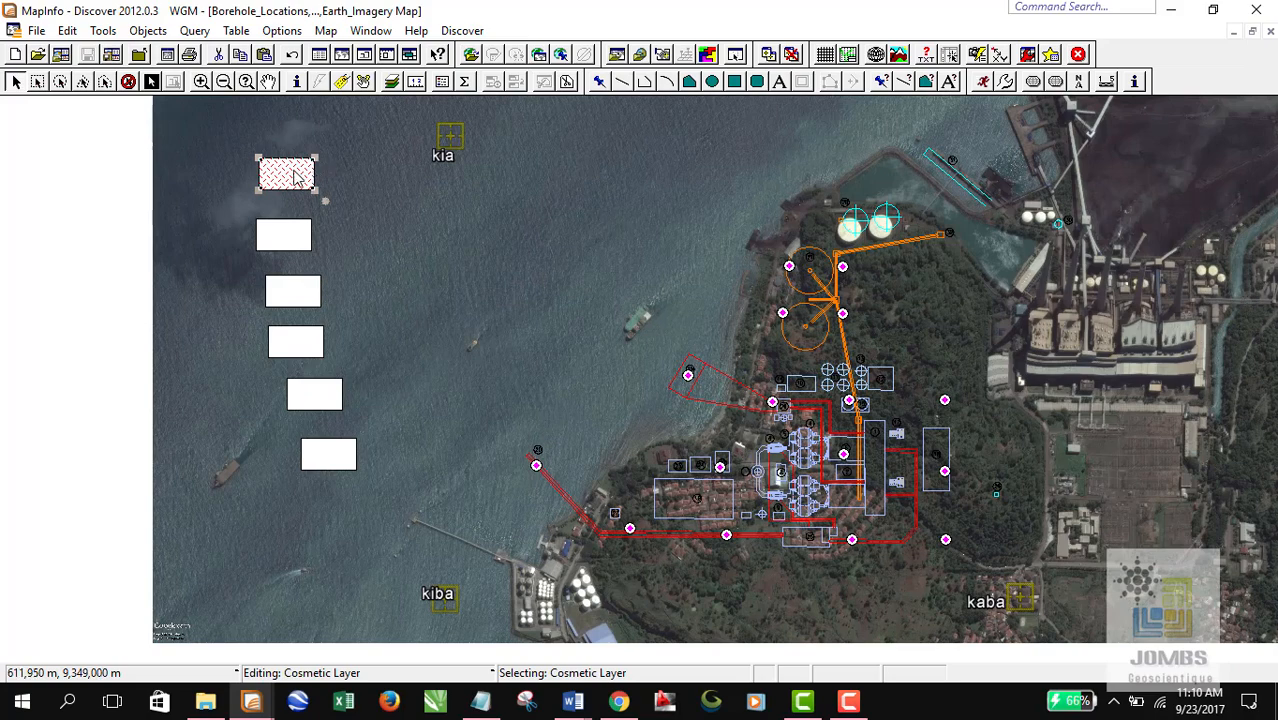
Examine the alignment of the six rectangles in the column by selecting each of them in turn.
{"action": "left_click", "coordinate": [283, 236]}
{"action": "left_click", "coordinate": [286, 290]}
{"action": "left_click", "coordinate": [295, 341]}
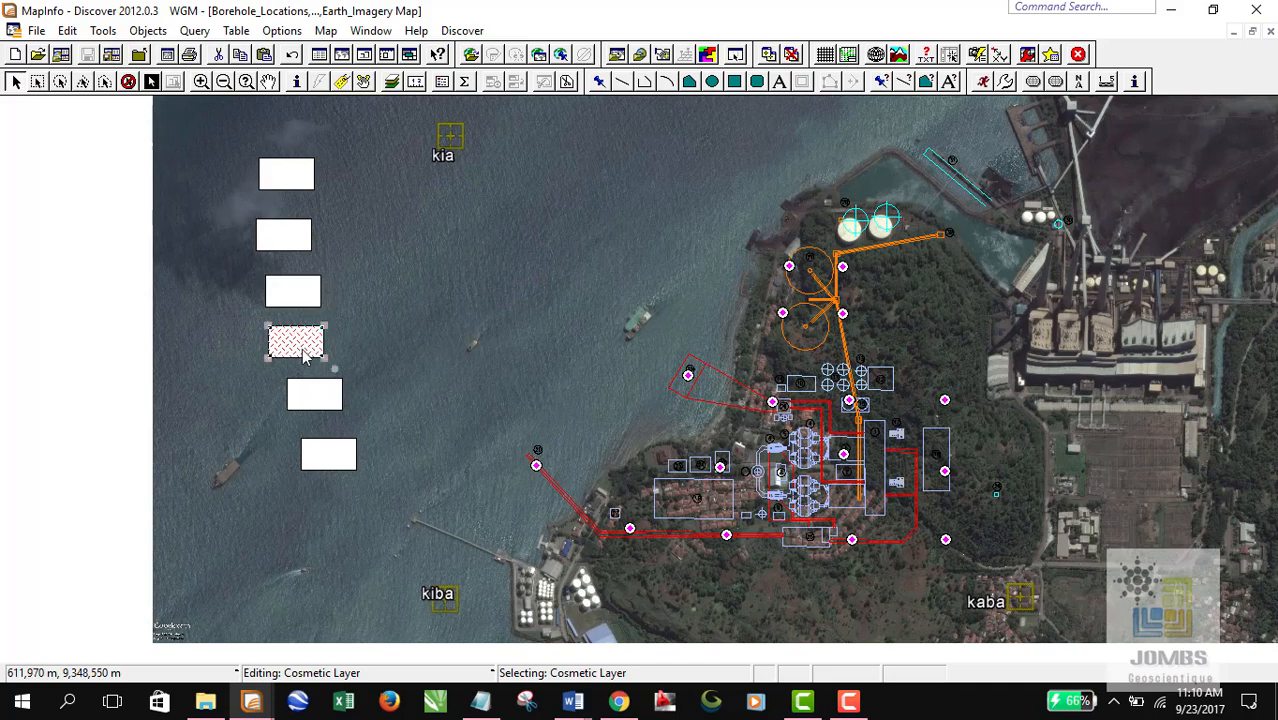
{"action": "left_click", "coordinate": [318, 398]}
{"action": "left_click", "coordinate": [324, 455]}
{"action": "left_click", "coordinate": [318, 398]}
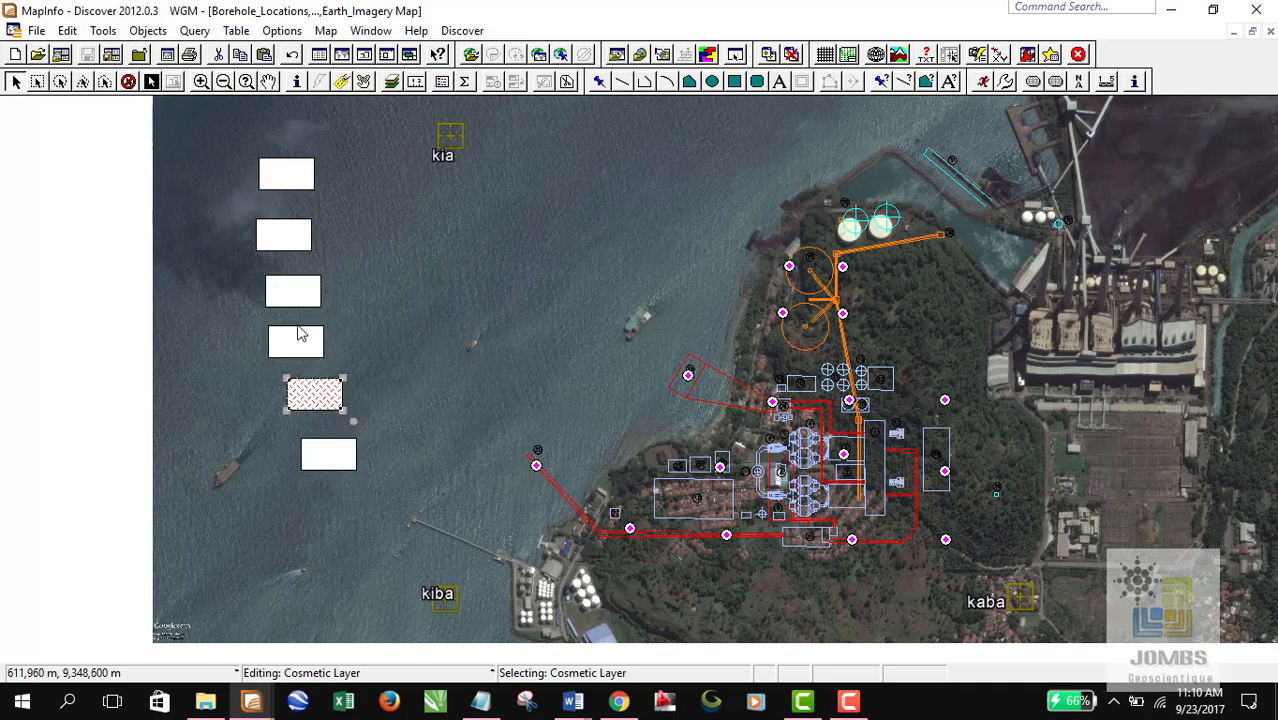
{"action": "left_click", "coordinate": [298, 323]}
{"action": "left_click", "coordinate": [295, 170]}
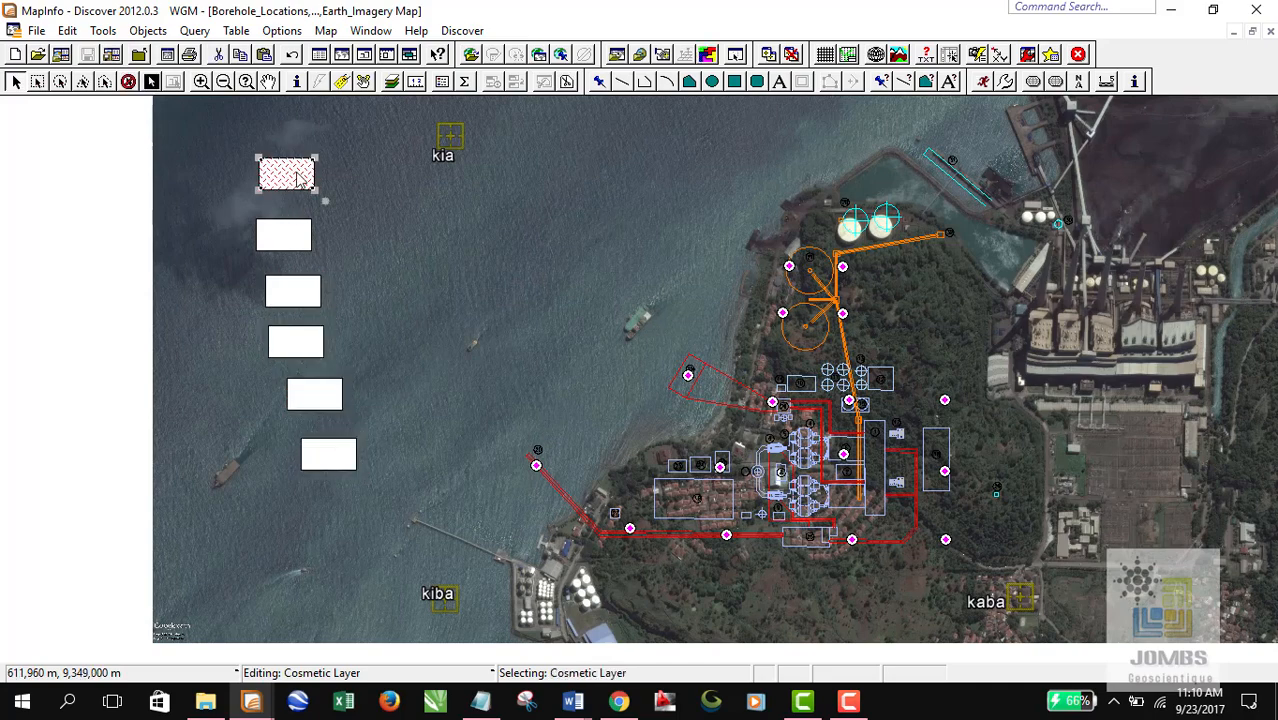
{"action": "left_click", "coordinate": [292, 237]}
{"action": "left_click", "coordinate": [302, 285]}
{"action": "left_click", "coordinate": [311, 344]}
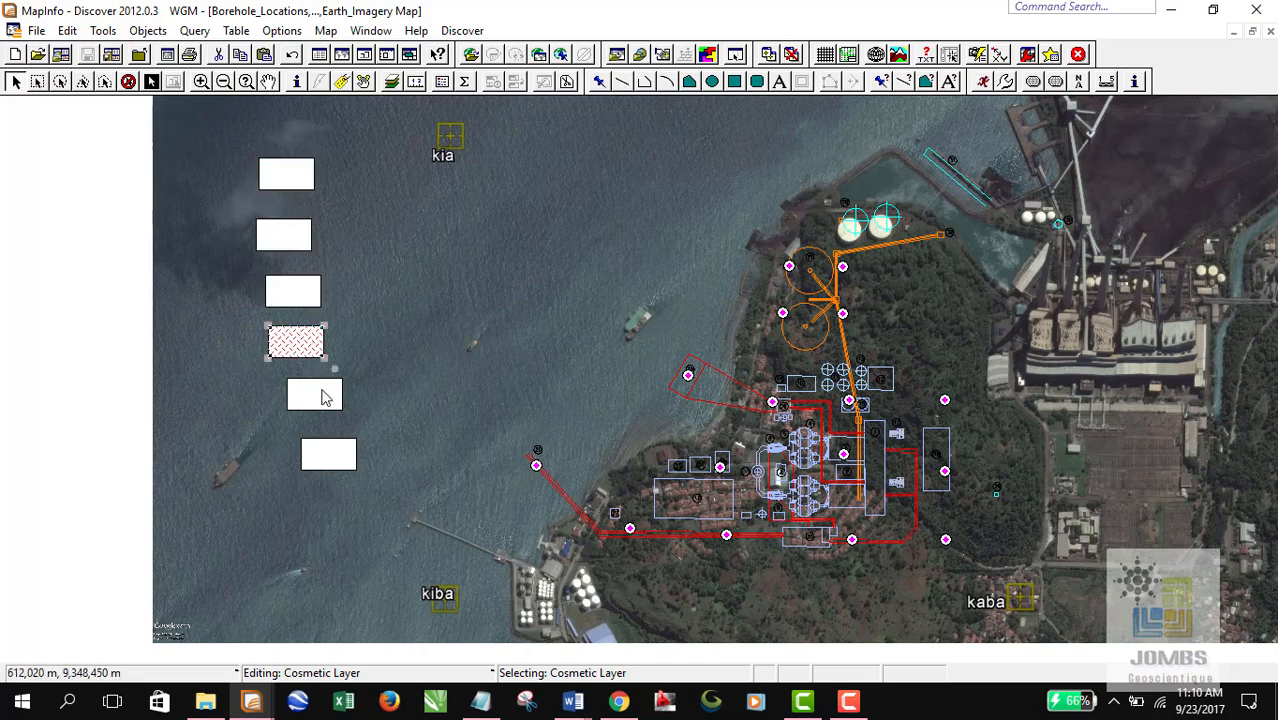
{"action": "left_click", "coordinate": [325, 398]}
{"action": "left_click", "coordinate": [336, 453]}
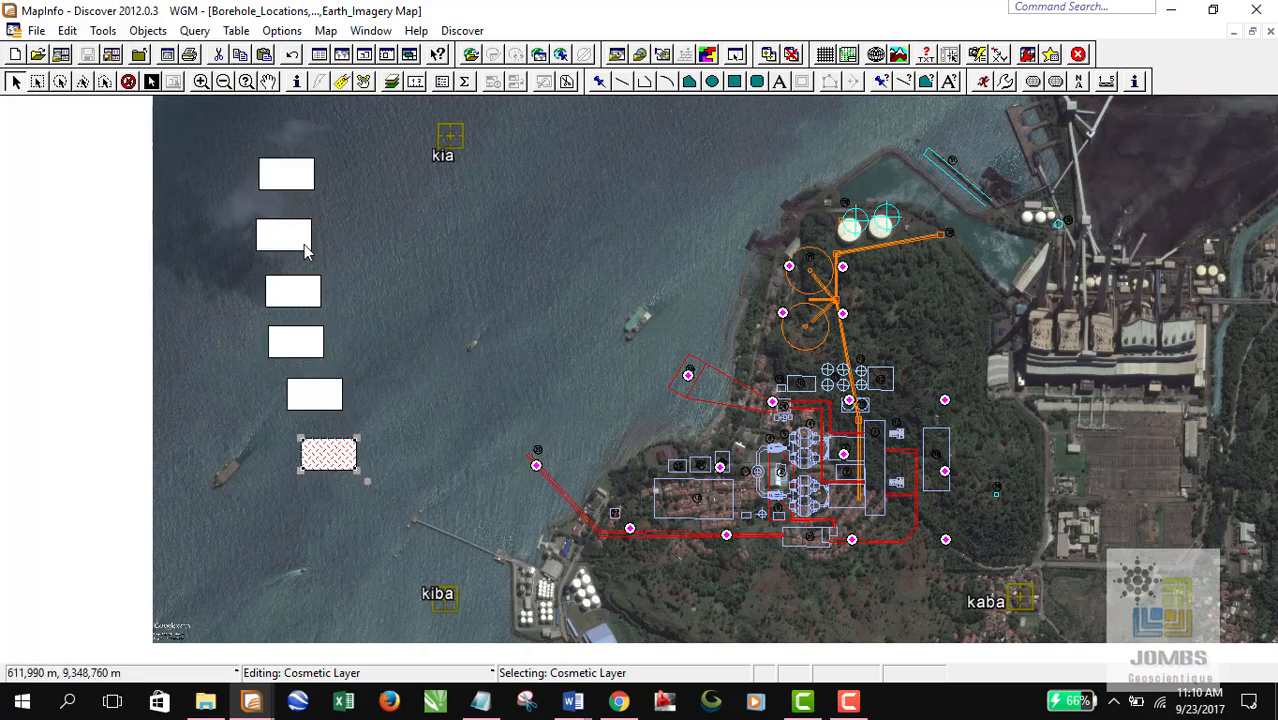
{"action": "left_click", "coordinate": [287, 176]}
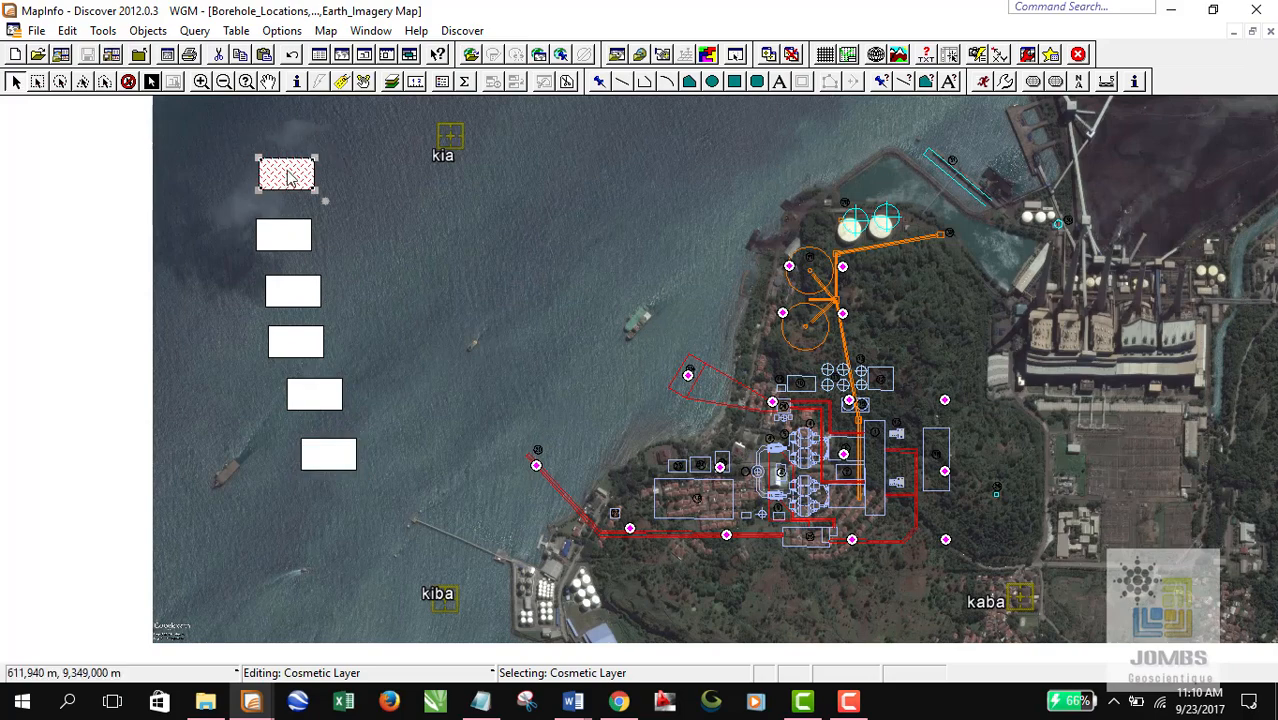
Draw a vertical and a horizontal polyline crossing each other in the blank area west of the imagery as coordinate axes.
{"action": "left_click", "coordinate": [269, 81]}
{"action": "left_click_drag", "start_coordinate": [390, 210], "coordinate": [685, 214]}
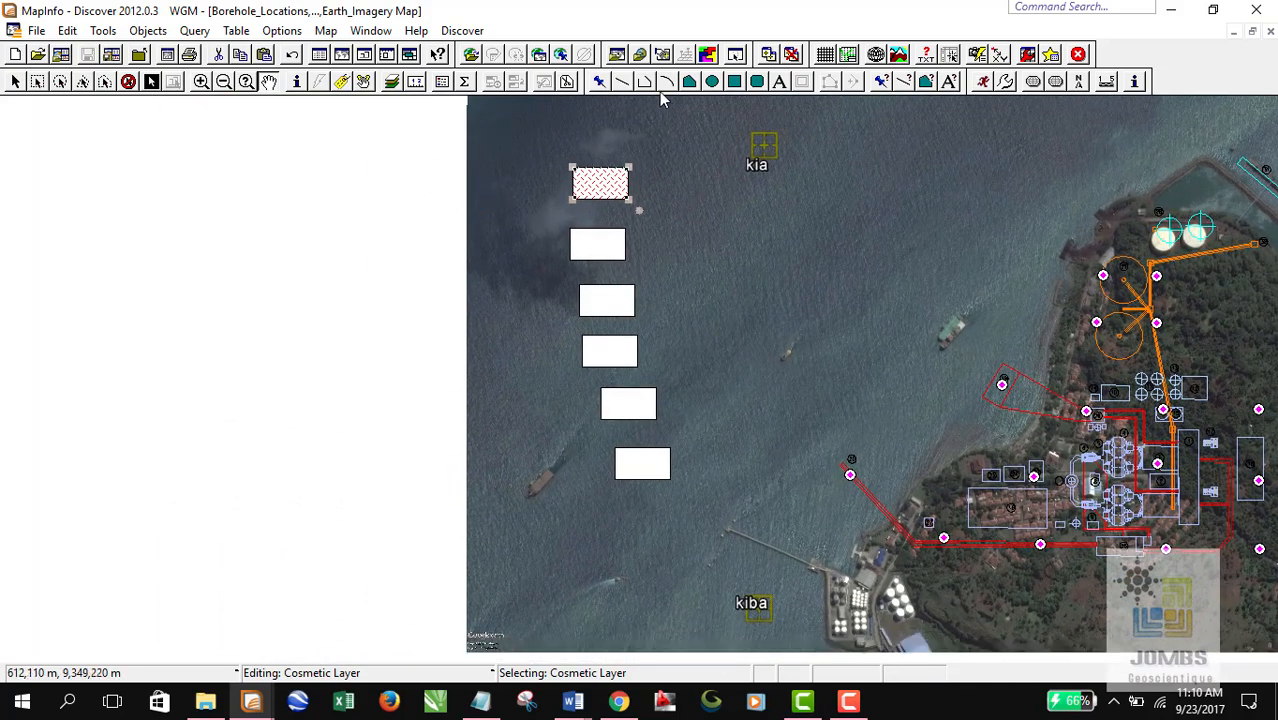
{"action": "left_click", "coordinate": [645, 81]}
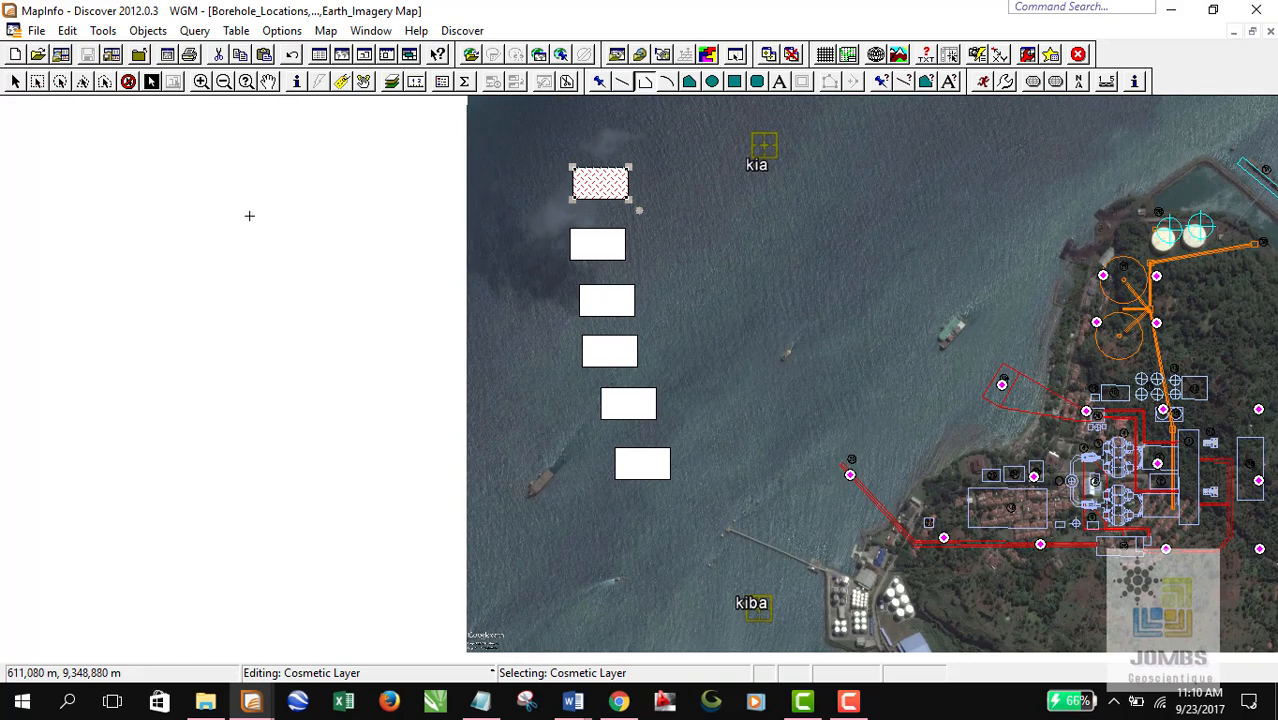
{"action": "left_click", "coordinate": [231, 146]}
{"action": "double_click", "coordinate": [243, 344]}
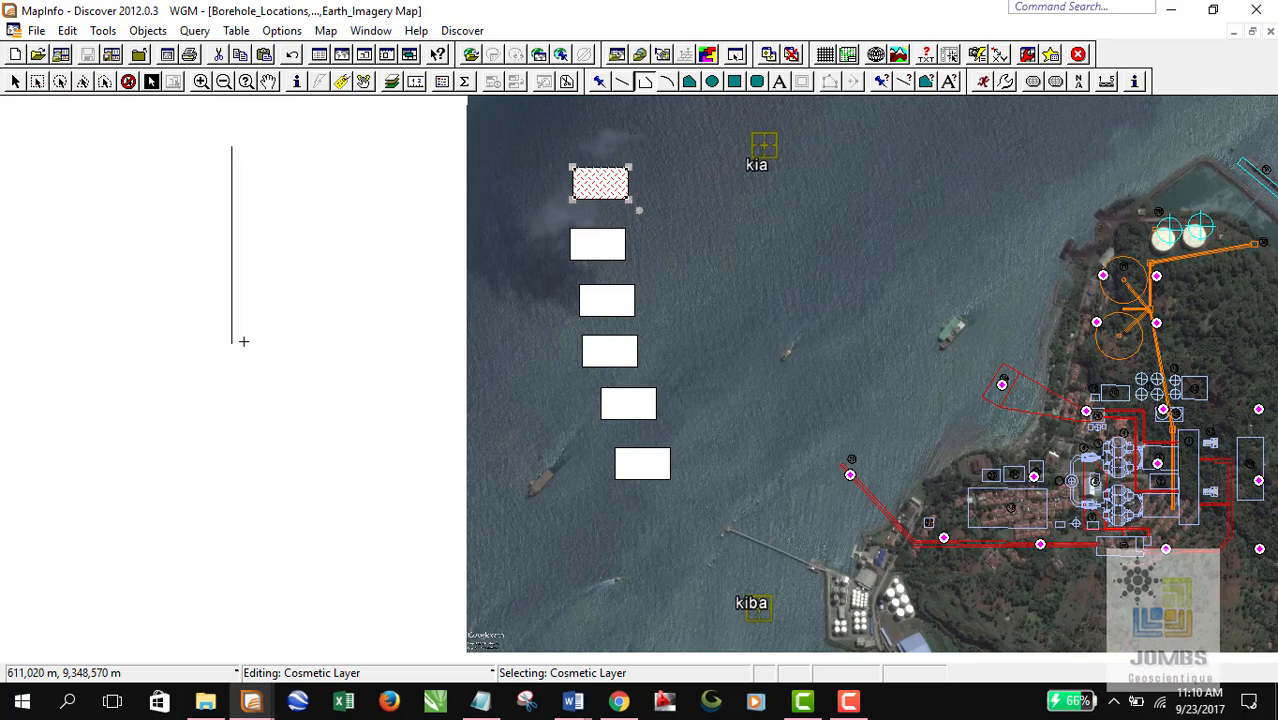
{"action": "left_click", "coordinate": [150, 235]}
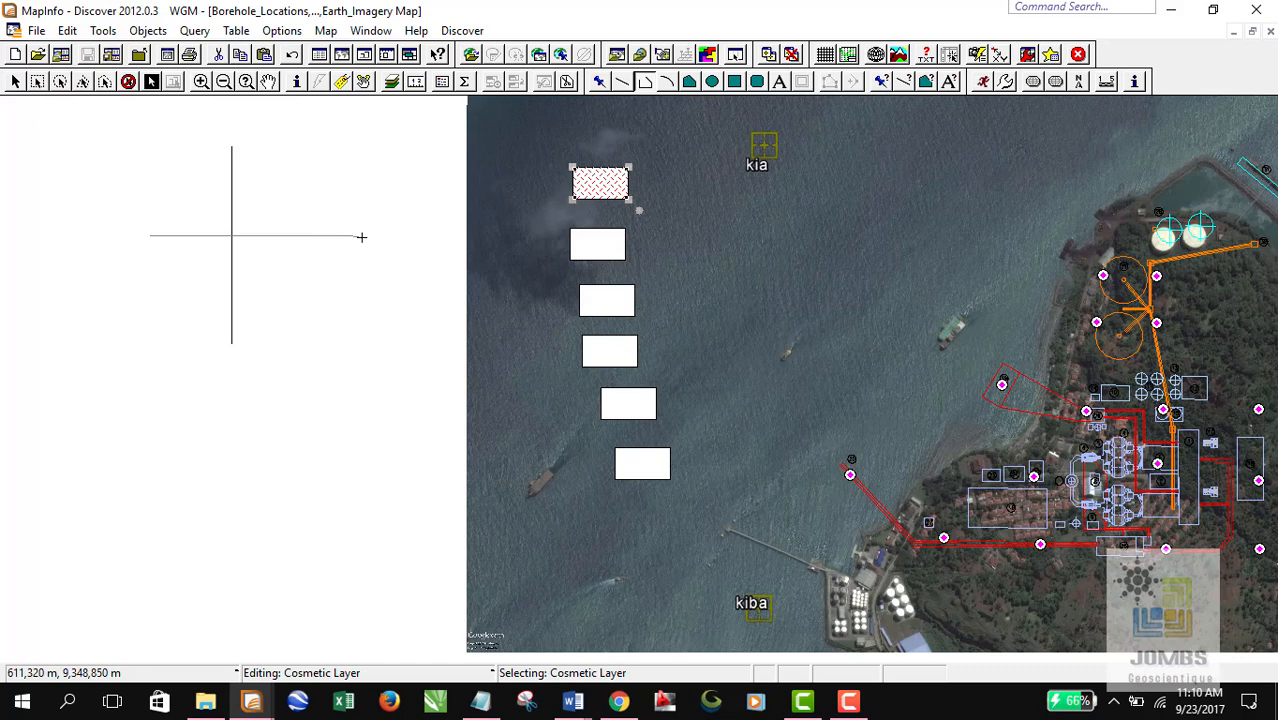
{"action": "double_click", "coordinate": [349, 236]}
{"action": "left_click", "coordinate": [13, 82]}
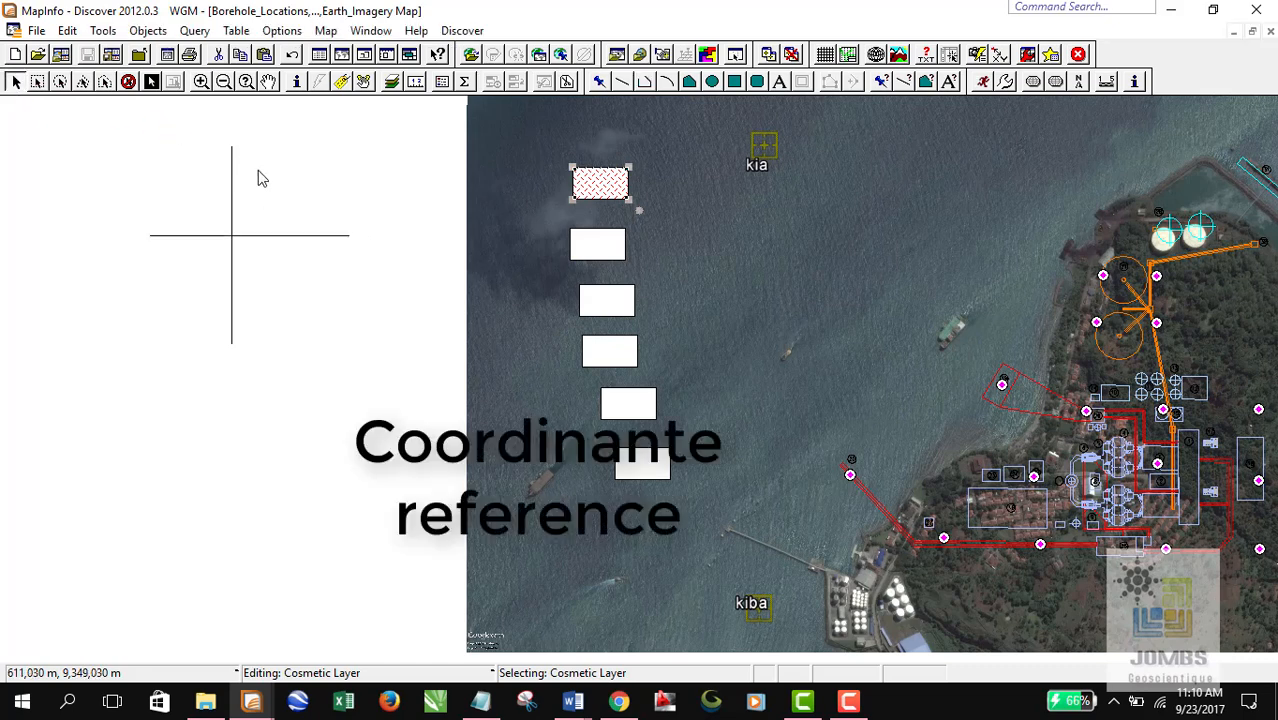
Add the text label x beyond the east end of the horizontal line and y above the vertical line.
{"action": "left_click", "coordinate": [235, 158]}
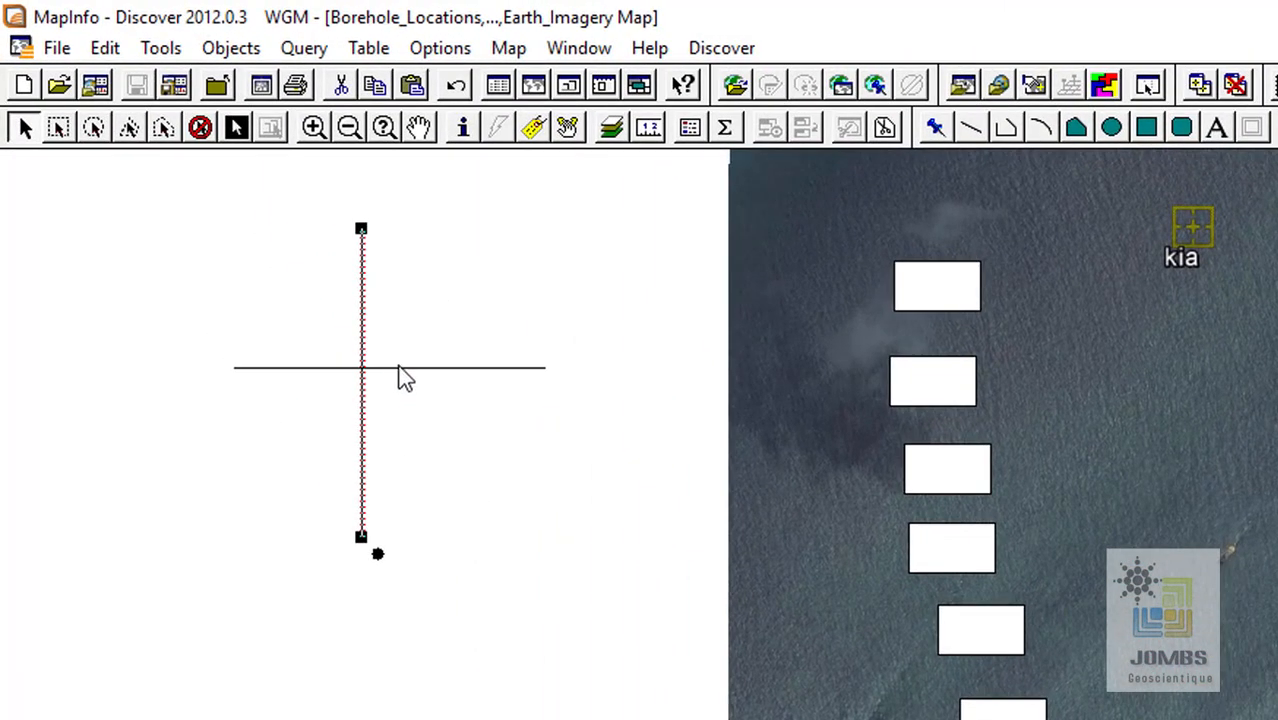
{"action": "left_click", "coordinate": [400, 368]}
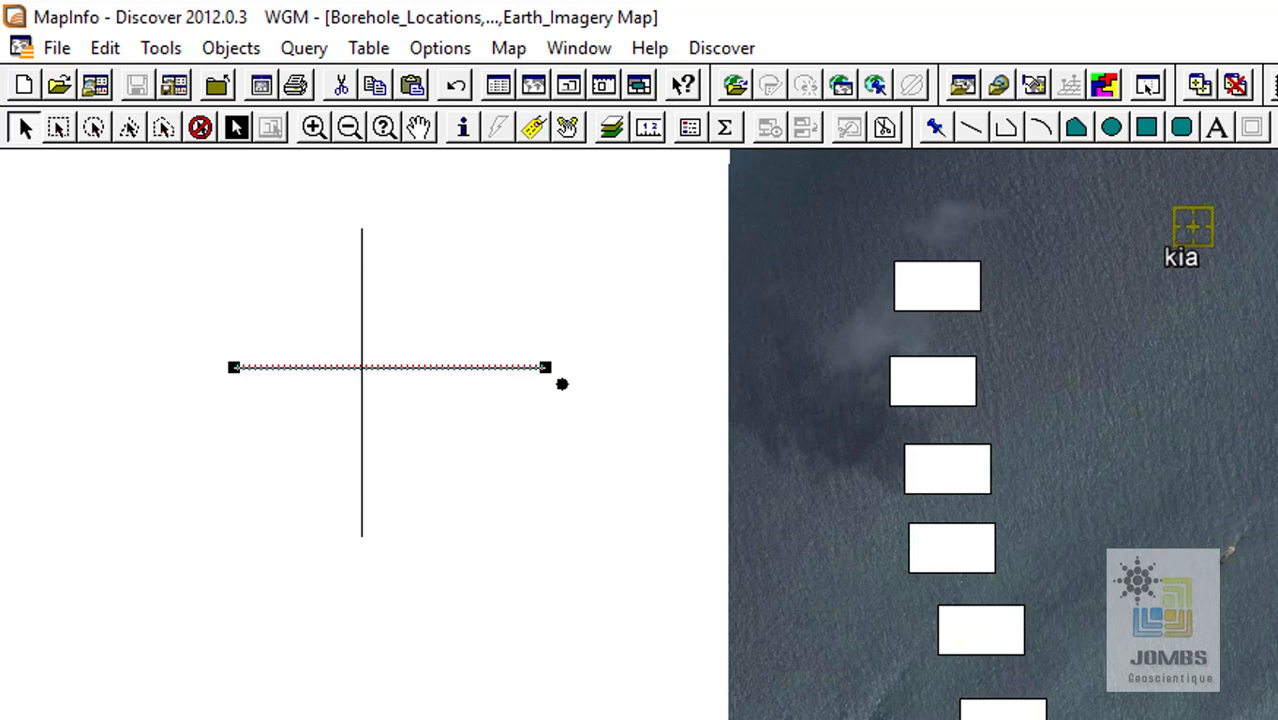
{"action": "left_click", "coordinate": [1217, 130]}
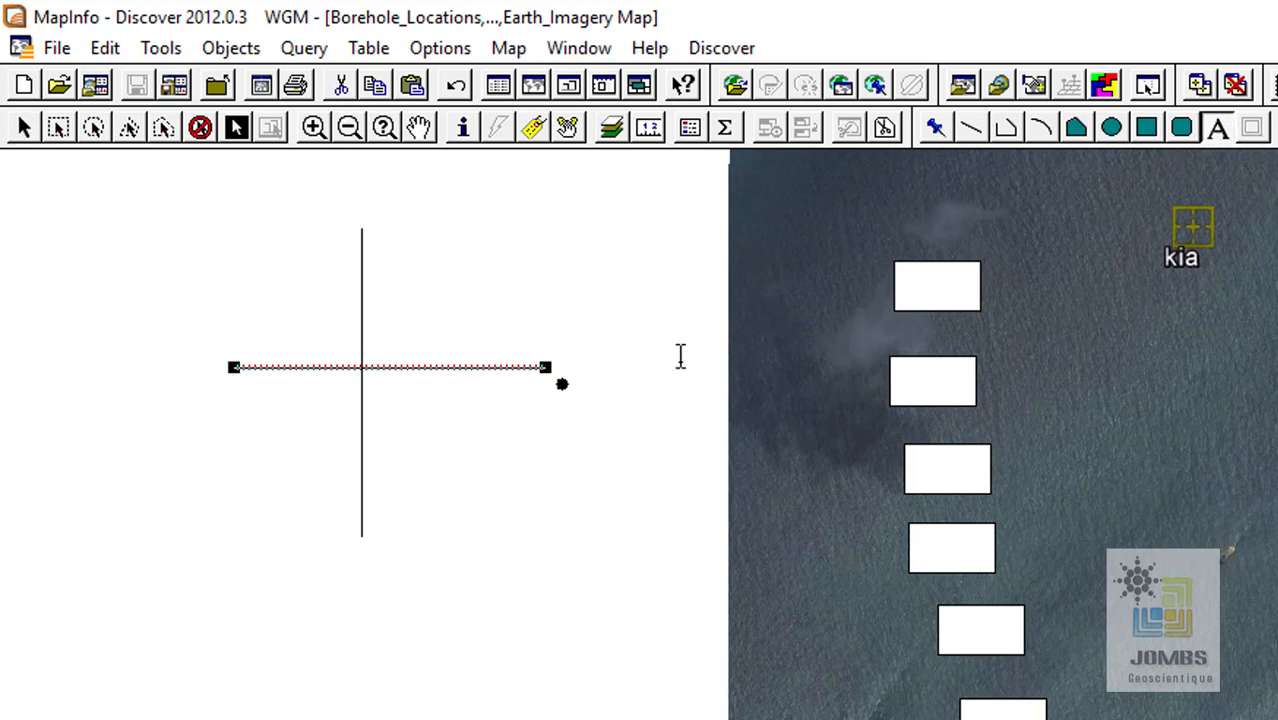
{"action": "left_click", "coordinate": [593, 372]}
{"action": "type", "text": "x"}
{"action": "left_click", "coordinate": [24, 127]}
{"action": "left_click", "coordinate": [361, 206]}
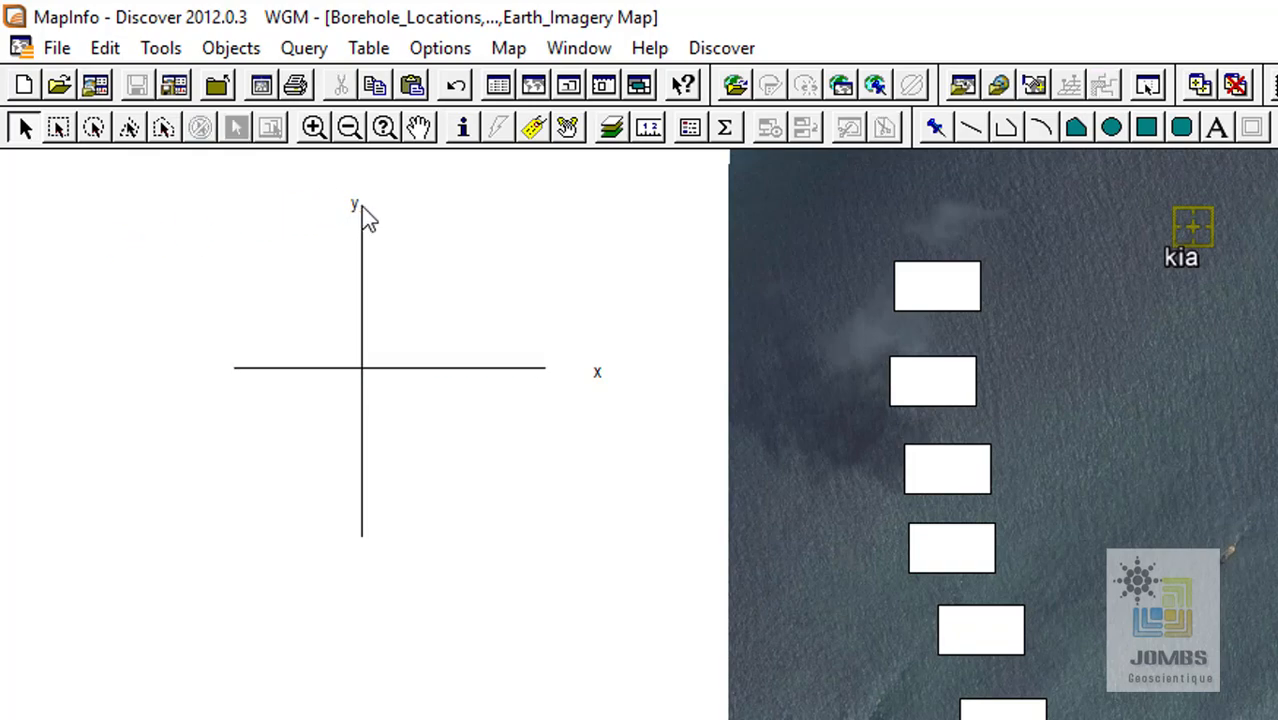
{"action": "left_click", "coordinate": [356, 206]}
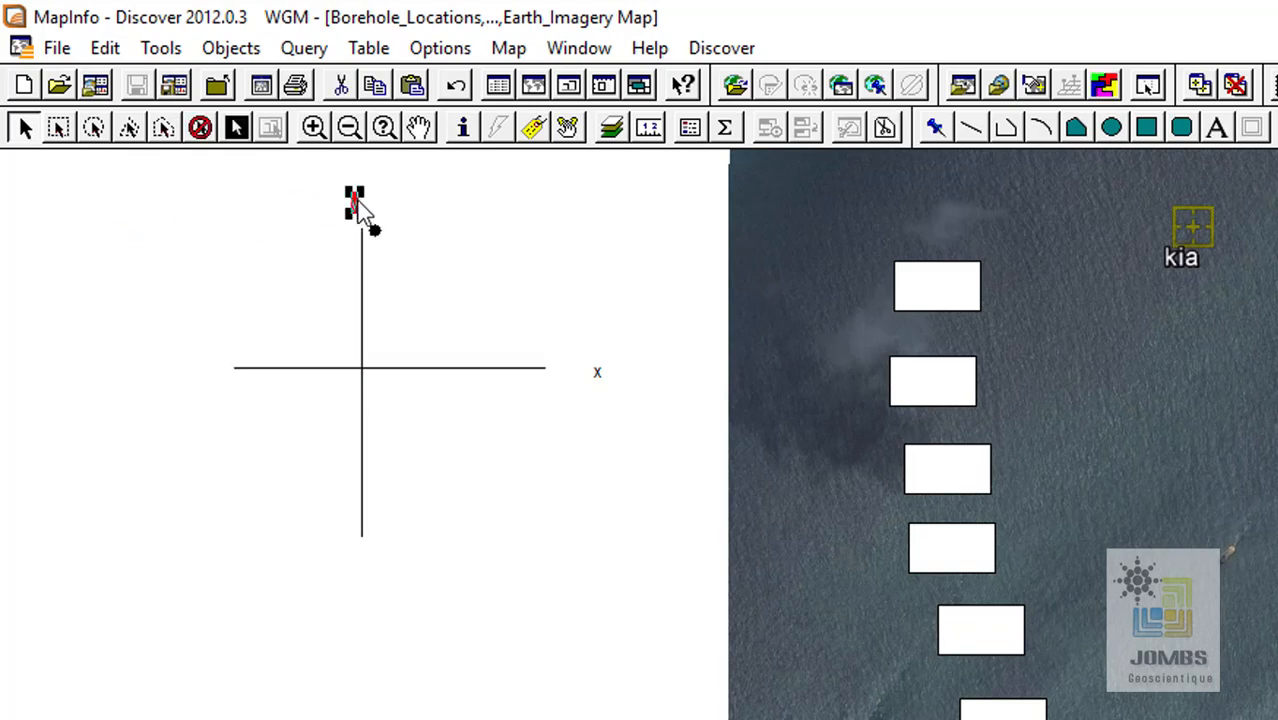
Extend the text label above the vertical axis line to read y ---> x = 0.
{"action": "double_click", "coordinate": [356, 210]}
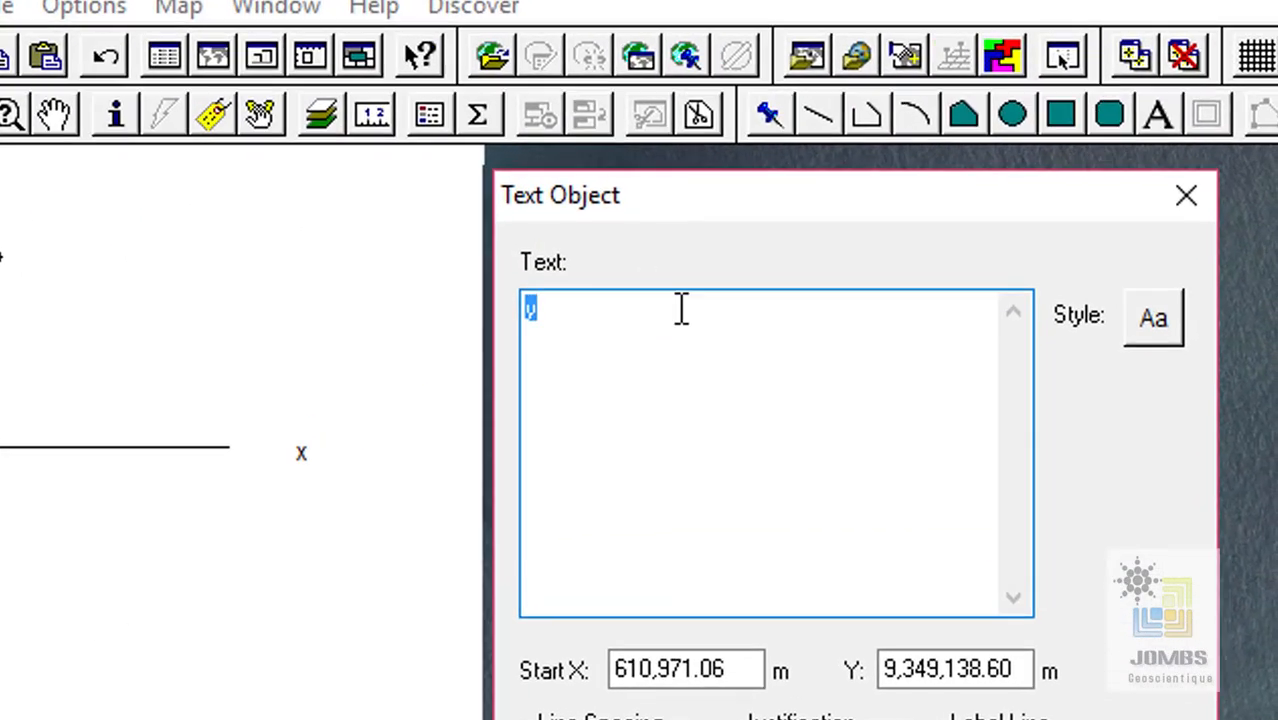
{"action": "left_click", "coordinate": [681, 308]}
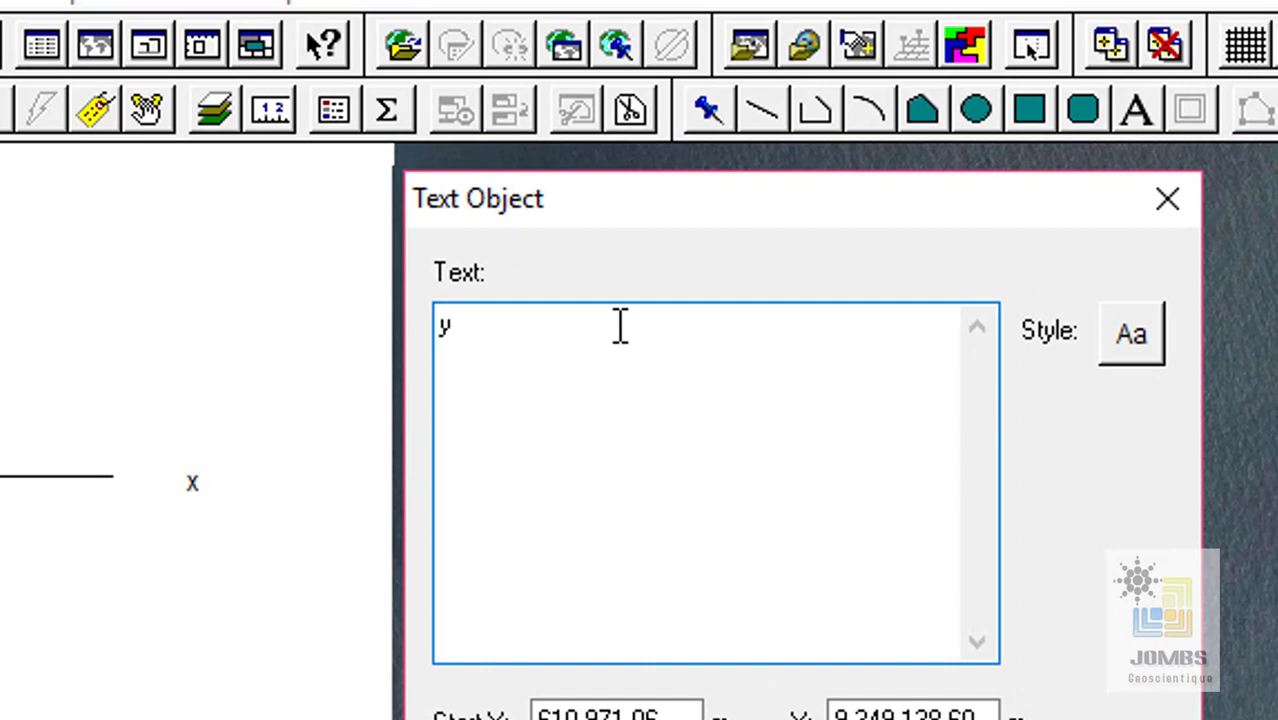
{"action": "type", "text": "---> x = 0"}
{"action": "left_click", "coordinate": [375, 636]}
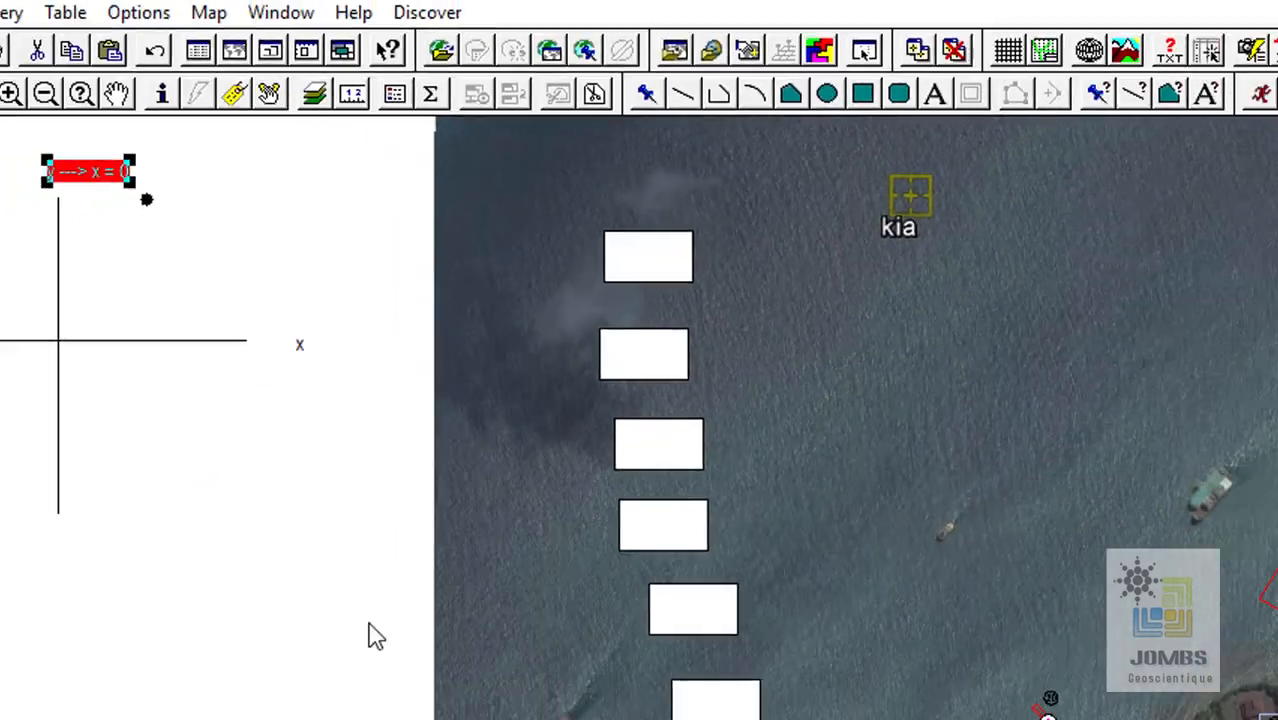
{"action": "left_click", "coordinate": [271, 537]}
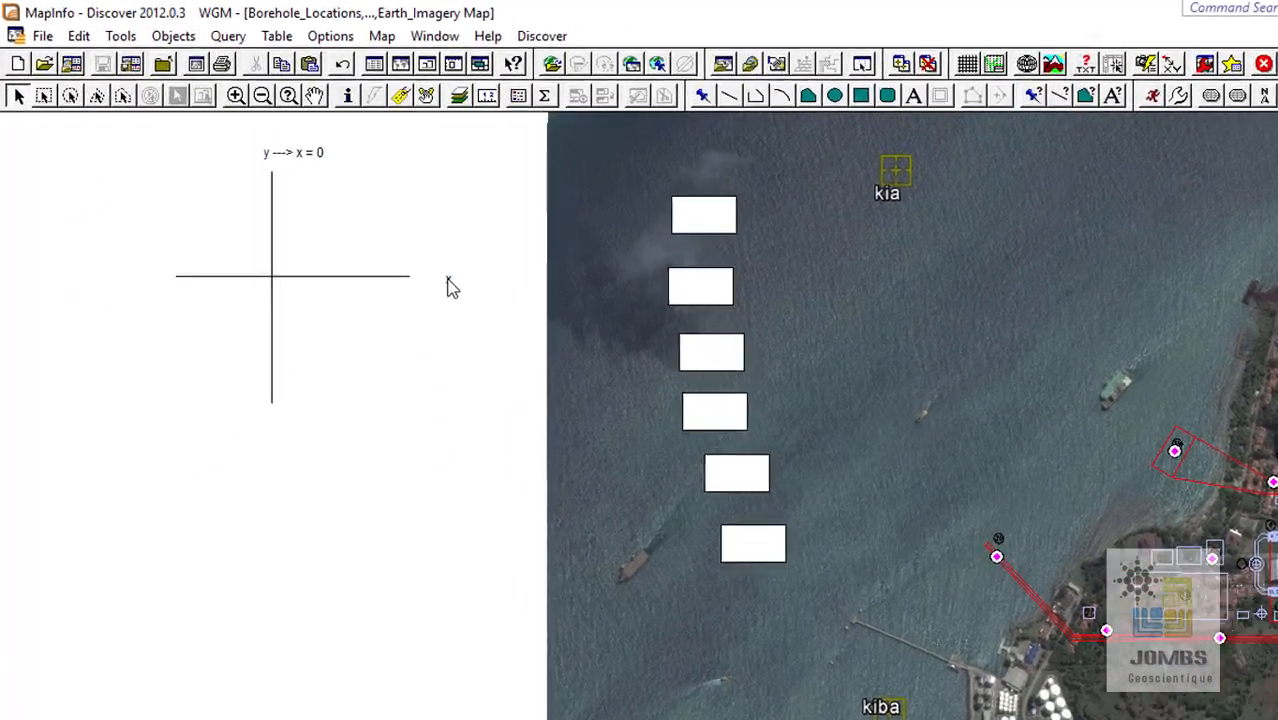
Extend the text label beyond the east end of the horizontal axis line to read x ----> y = 0.
{"action": "double_click", "coordinate": [381, 238]}
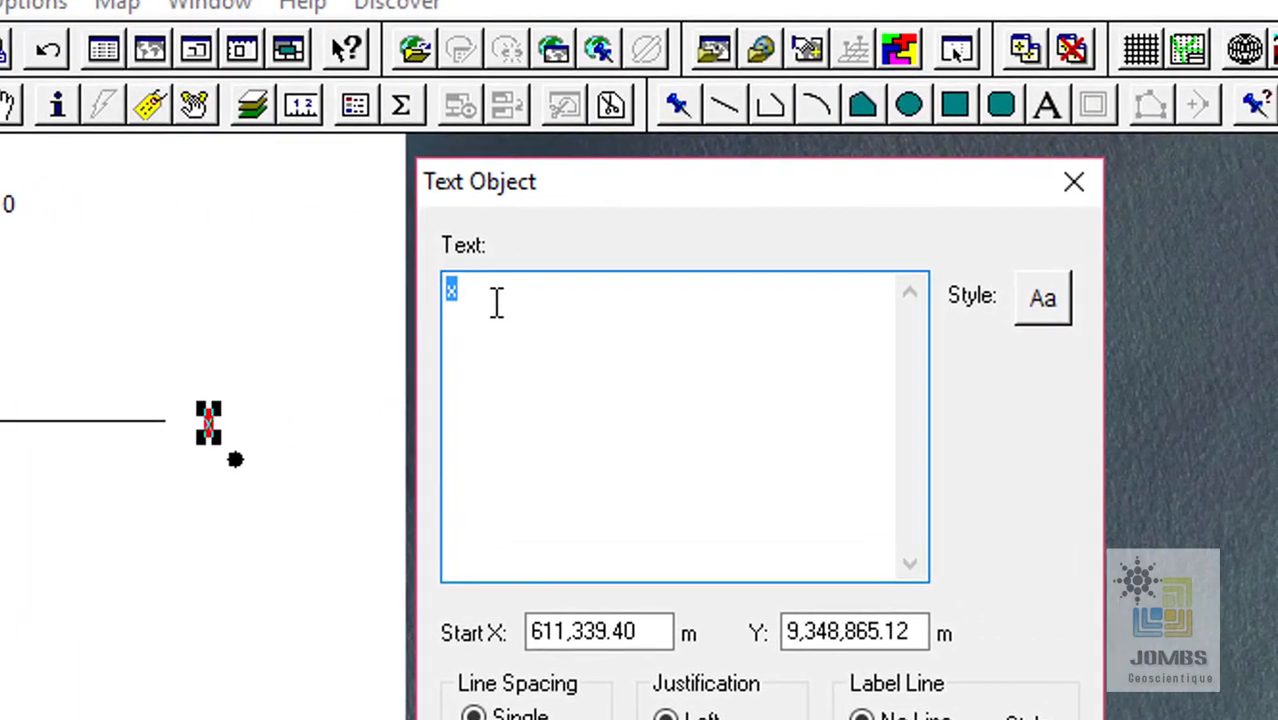
{"action": "left_click", "coordinate": [657, 301]}
{"action": "type", "text": "----> y = 0"}
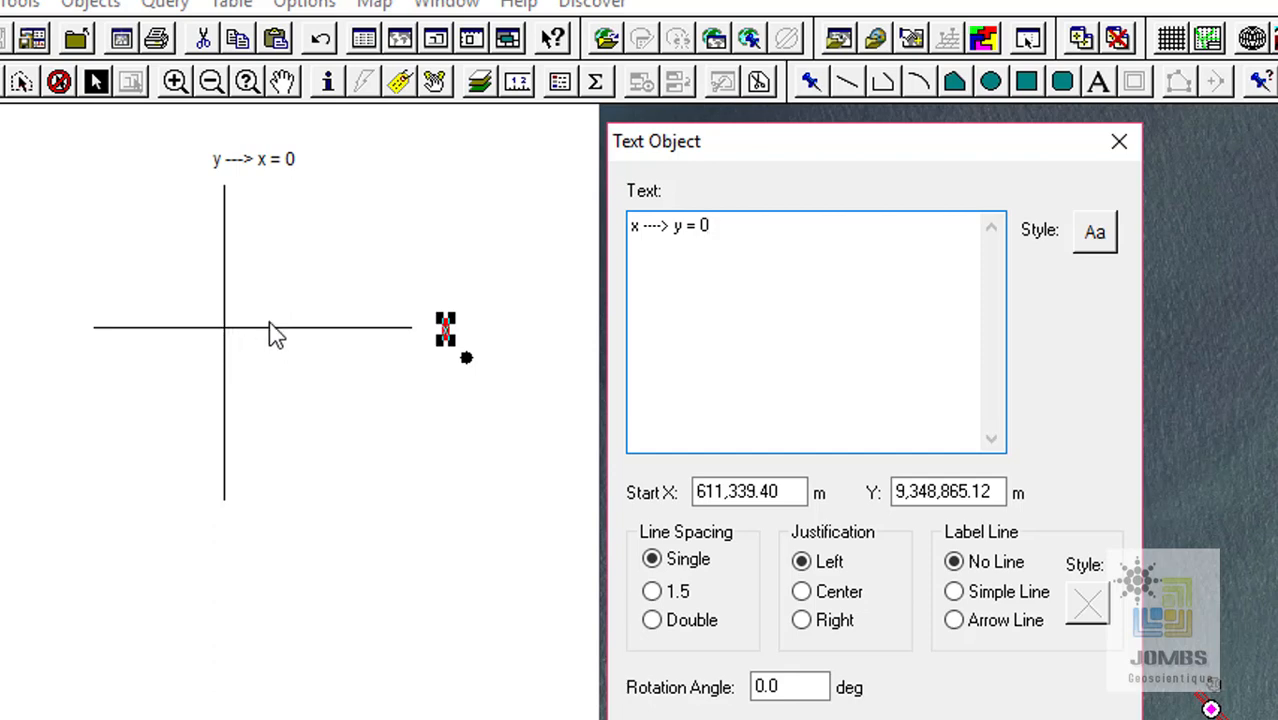
{"action": "left_click", "coordinate": [845, 719]}
{"action": "left_click", "coordinate": [455, 552]}
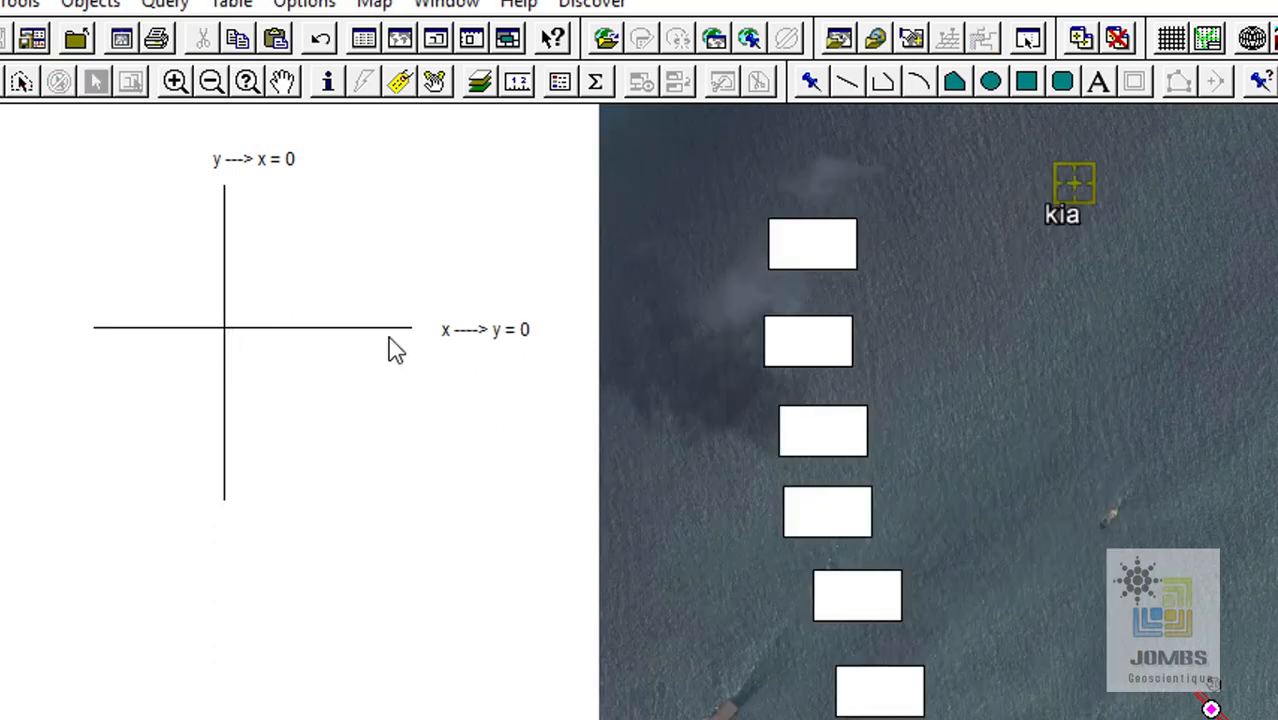
Open the object properties of the topmost rectangle in the column over the imagery.
{"action": "left_click", "coordinate": [283, 81]}
{"action": "left_click_drag", "start_coordinate": [430, 254], "coordinate": [317, 229]}
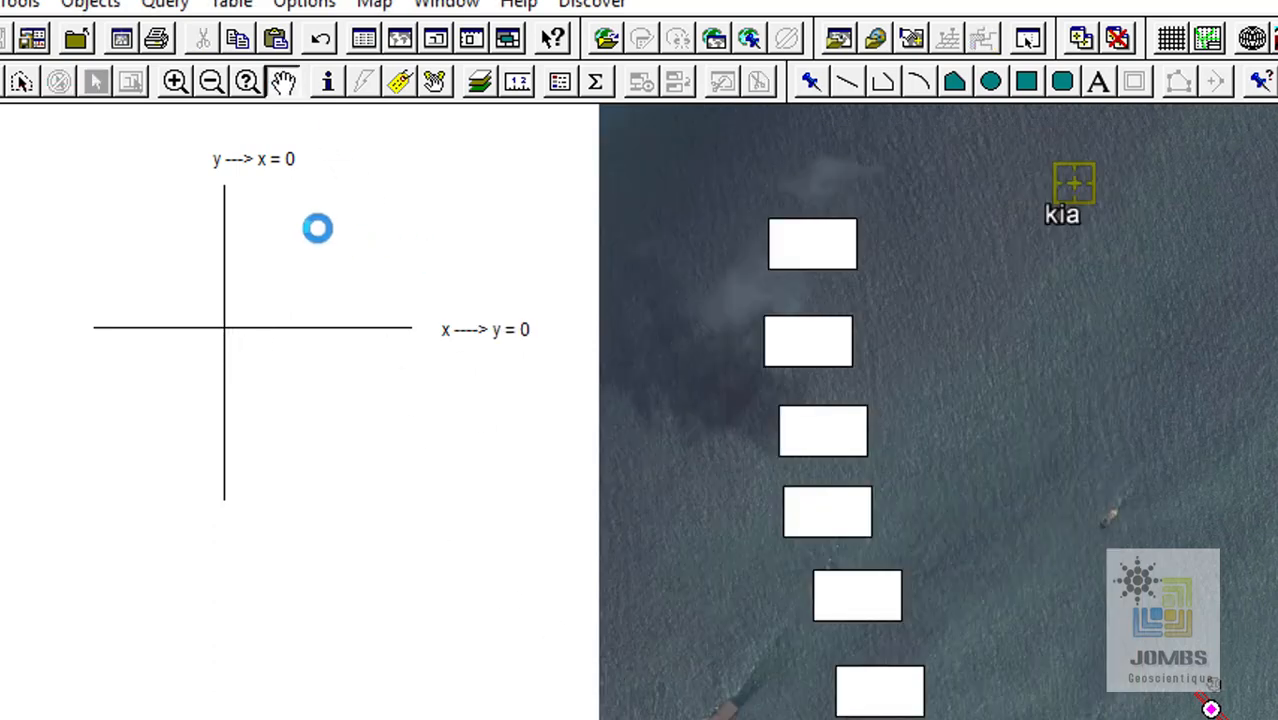
{"action": "left_click_drag", "start_coordinate": [379, 260], "coordinate": [305, 291]}
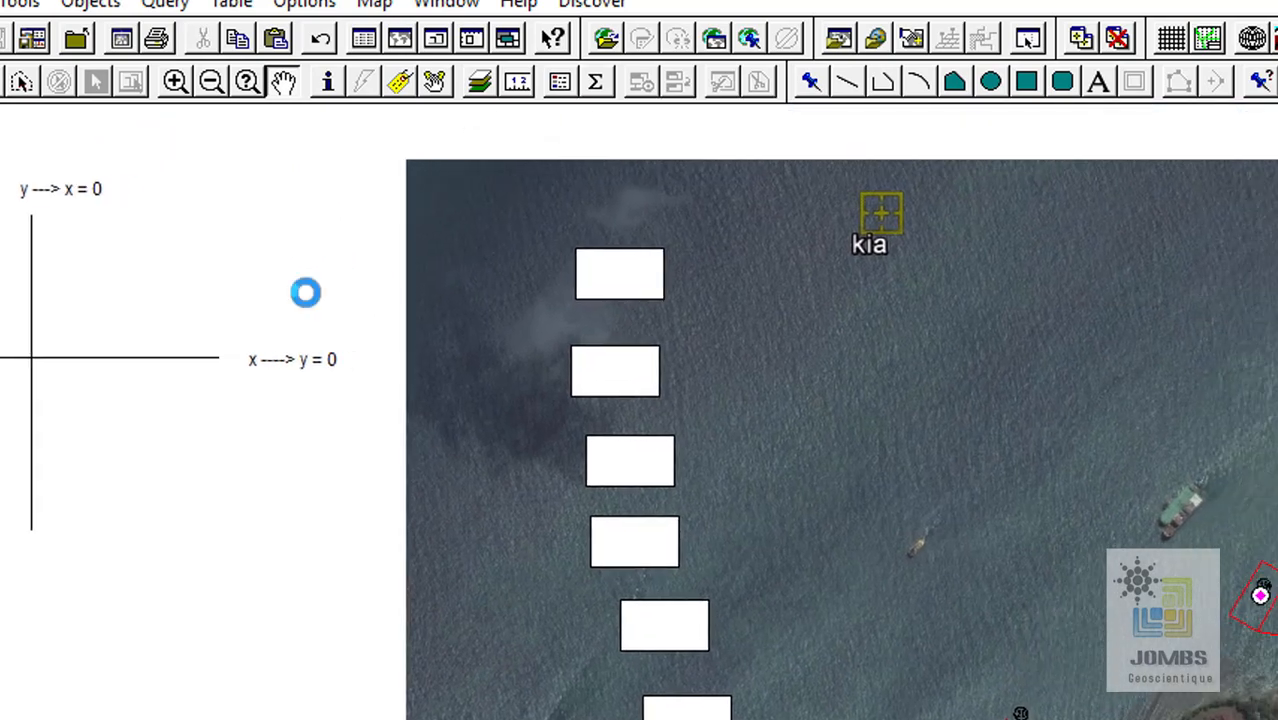
{"action": "left_click_drag", "start_coordinate": [1001, 533], "coordinate": [490, 522]}
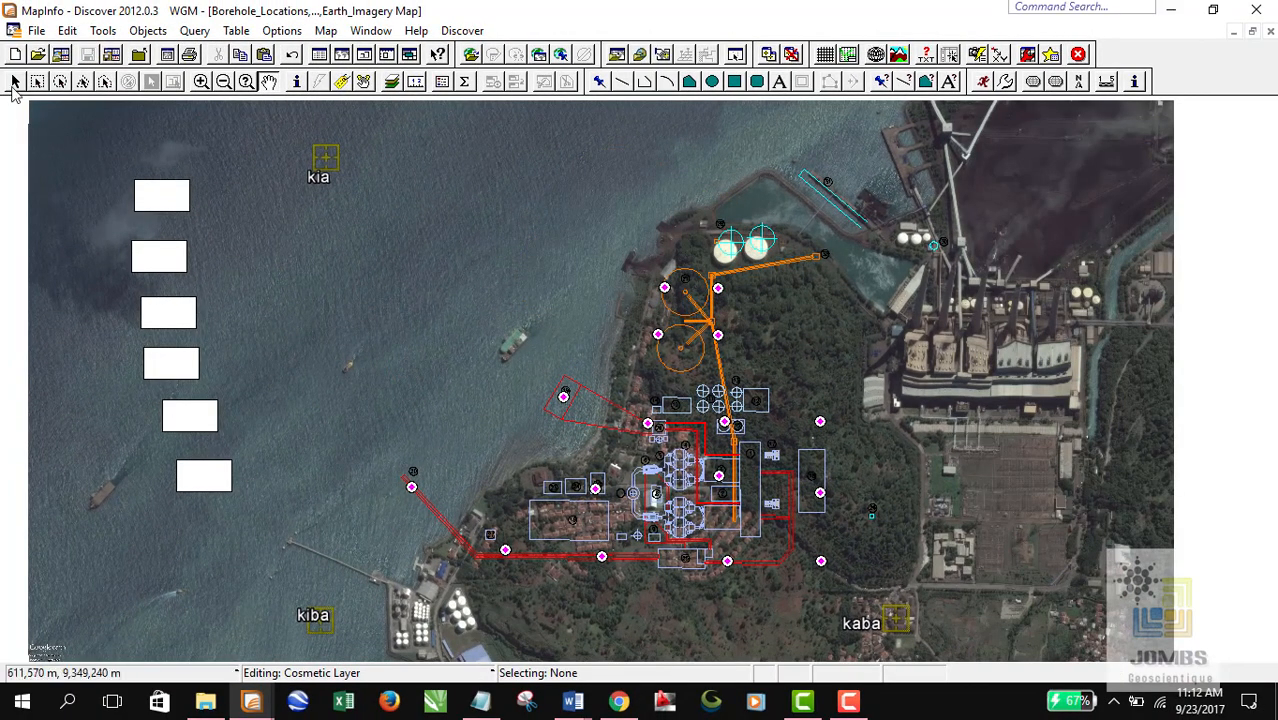
{"action": "left_click", "coordinate": [24, 82]}
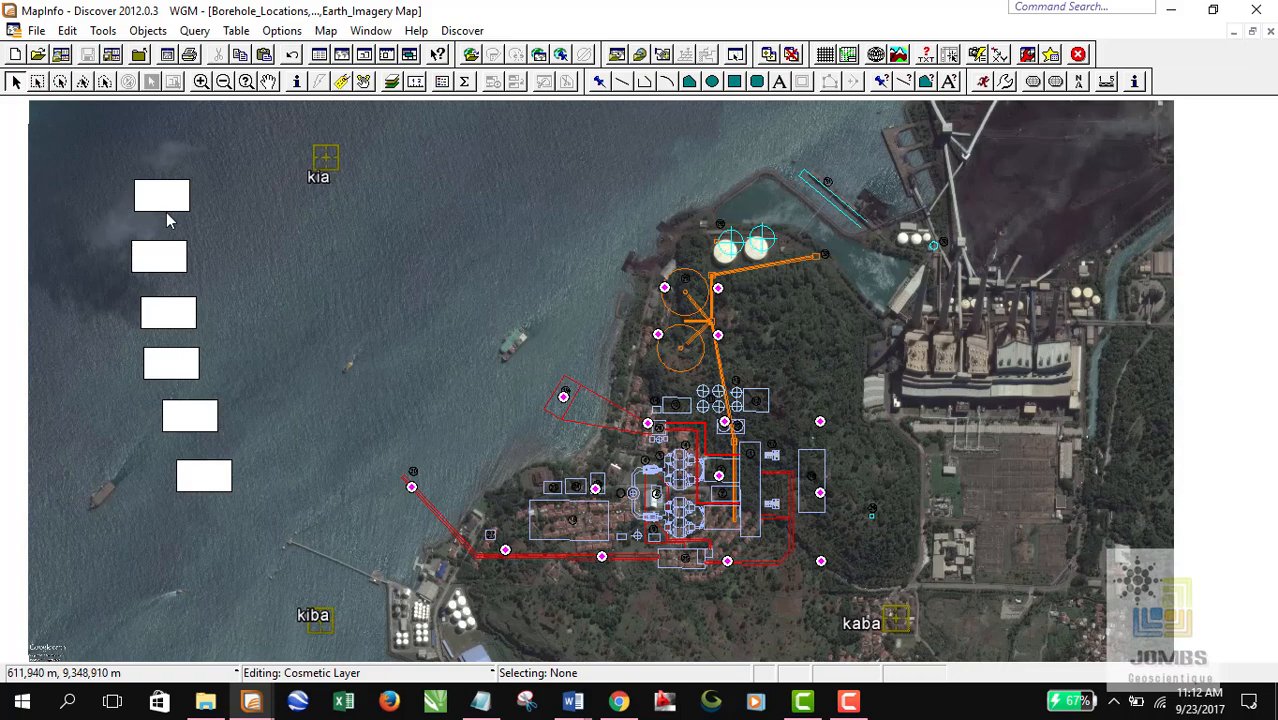
{"action": "left_click", "coordinate": [167, 195]}
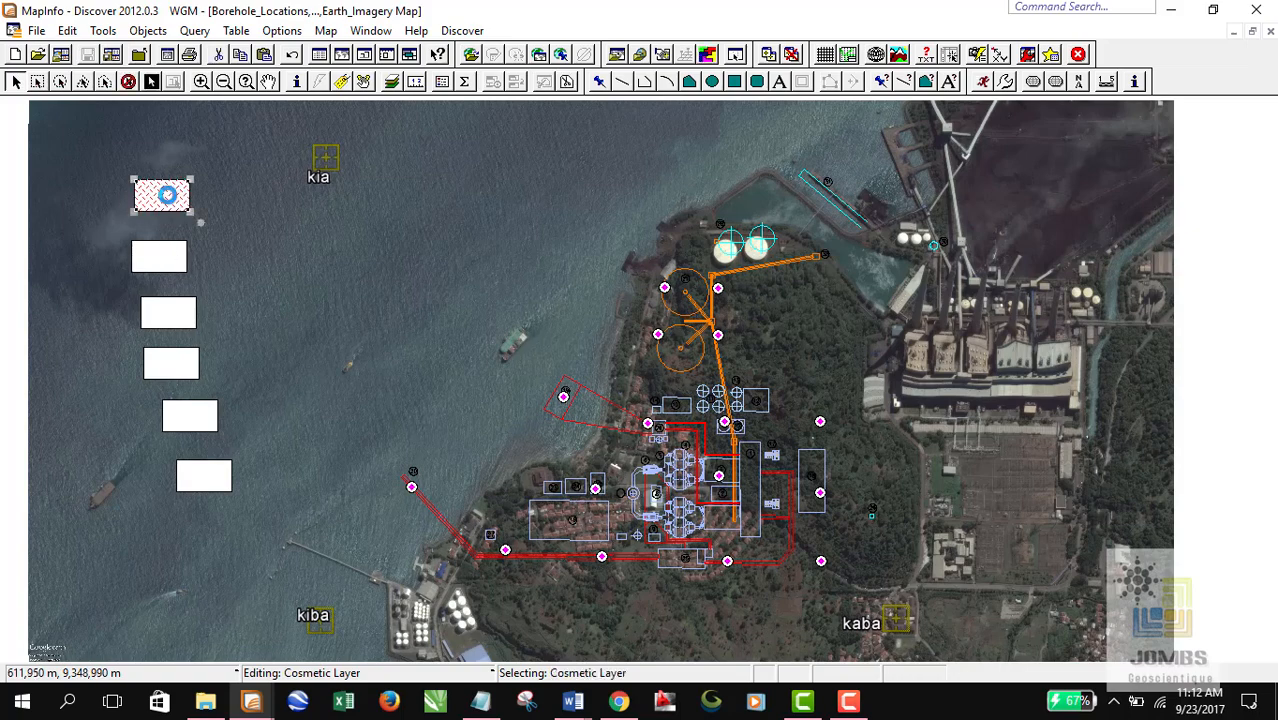
{"action": "double_click", "coordinate": [167, 195]}
{"action": "left_click_drag", "start_coordinate": [531, 182], "coordinate": [664, 138]}
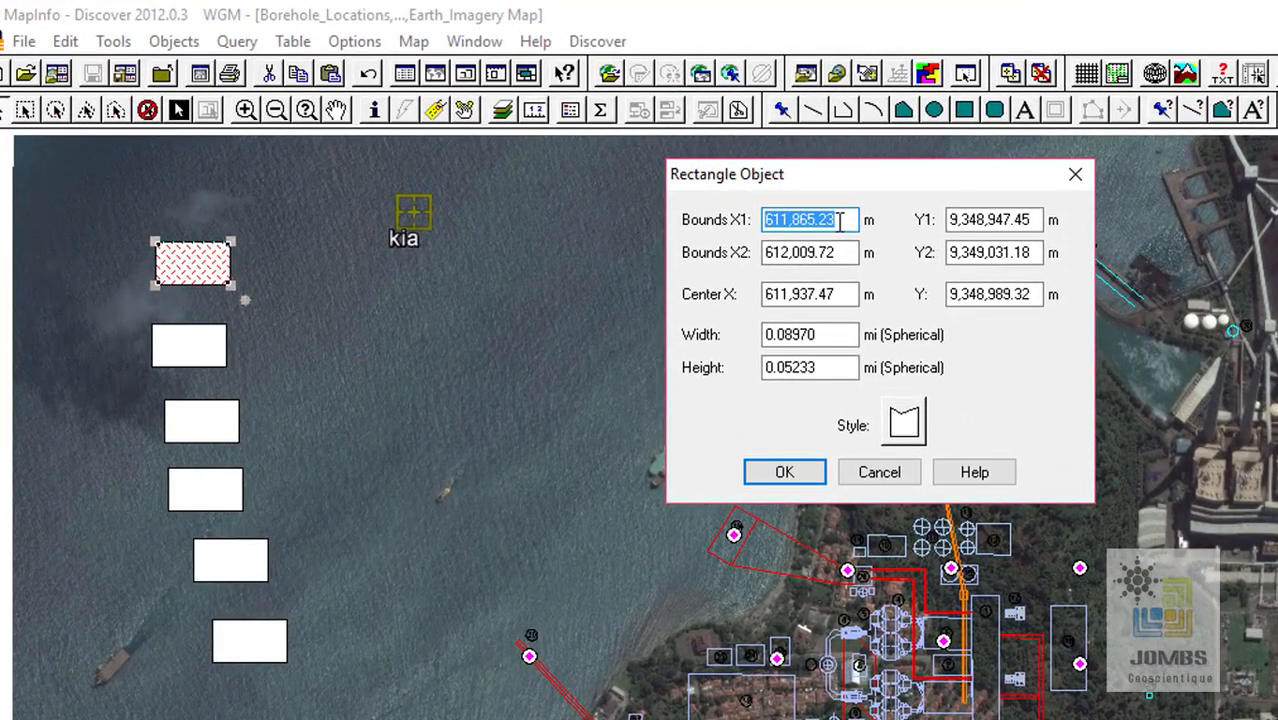
Examine the X1, X2, Y1 and Y2 bounds of the topmost rectangle against its sides on the map.
{"action": "left_click", "coordinate": [840, 221]}
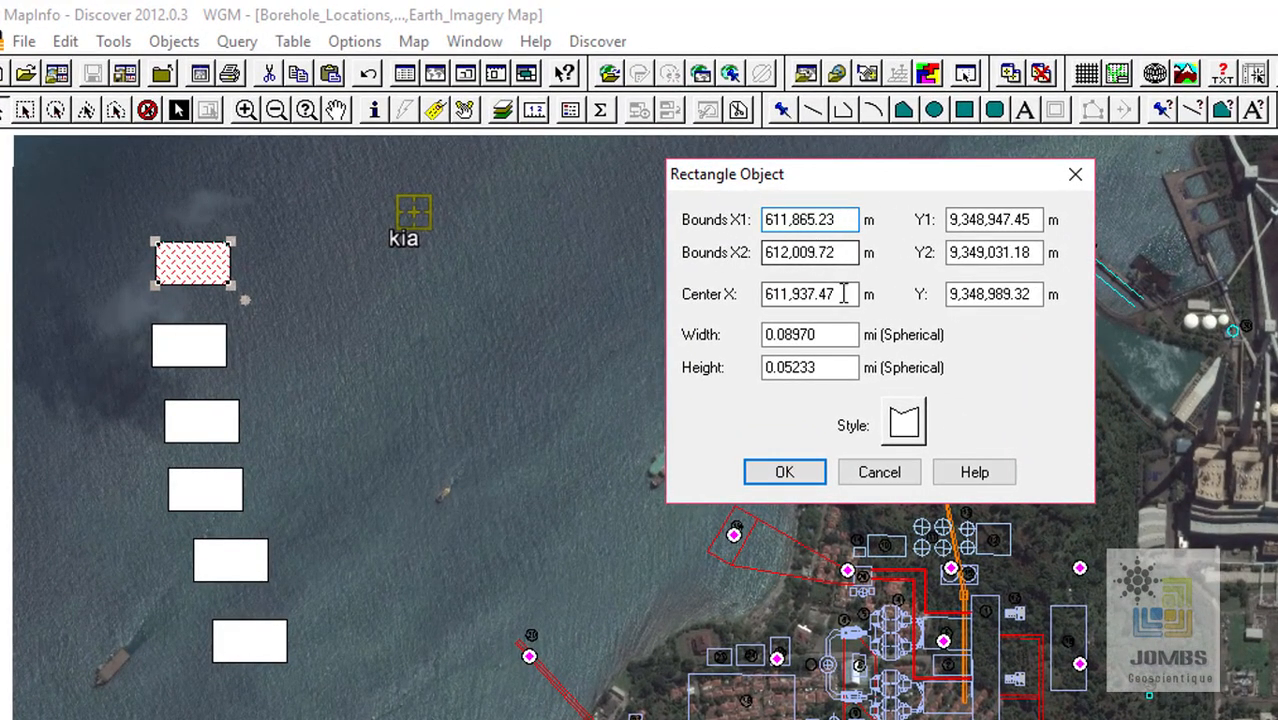
{"action": "left_click", "coordinate": [840, 255]}
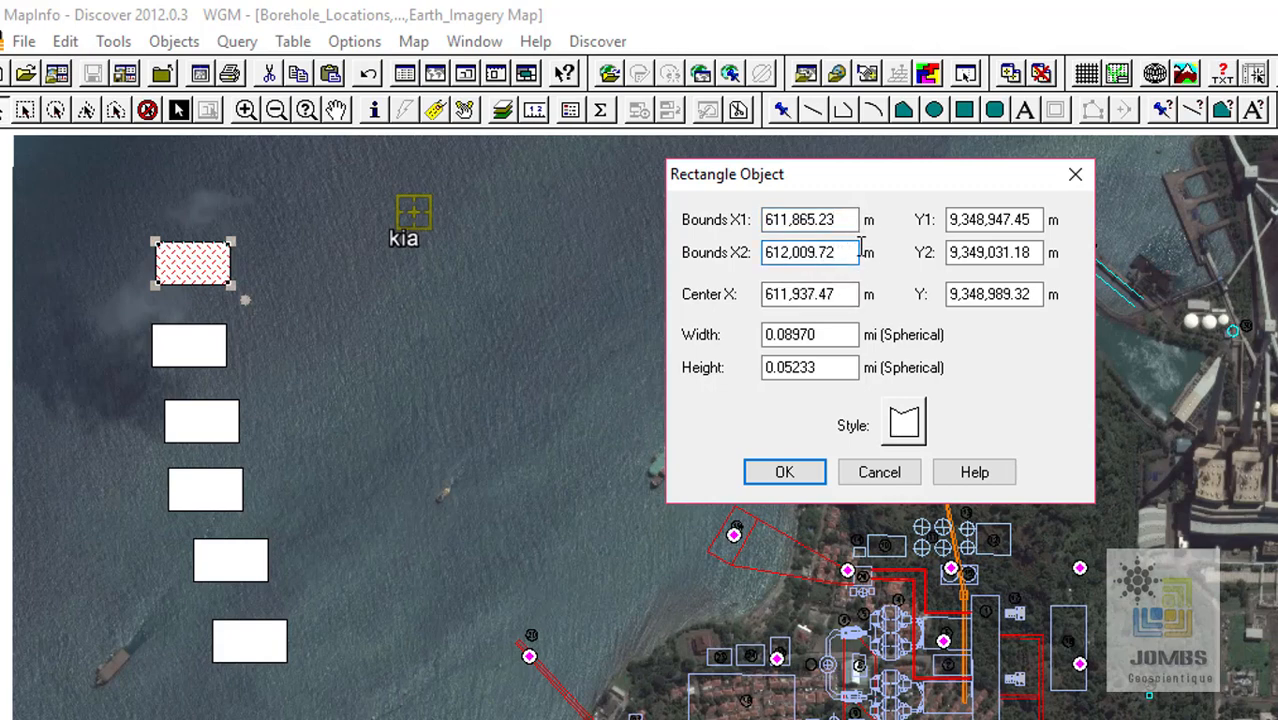
{"action": "left_click", "coordinate": [1036, 222]}
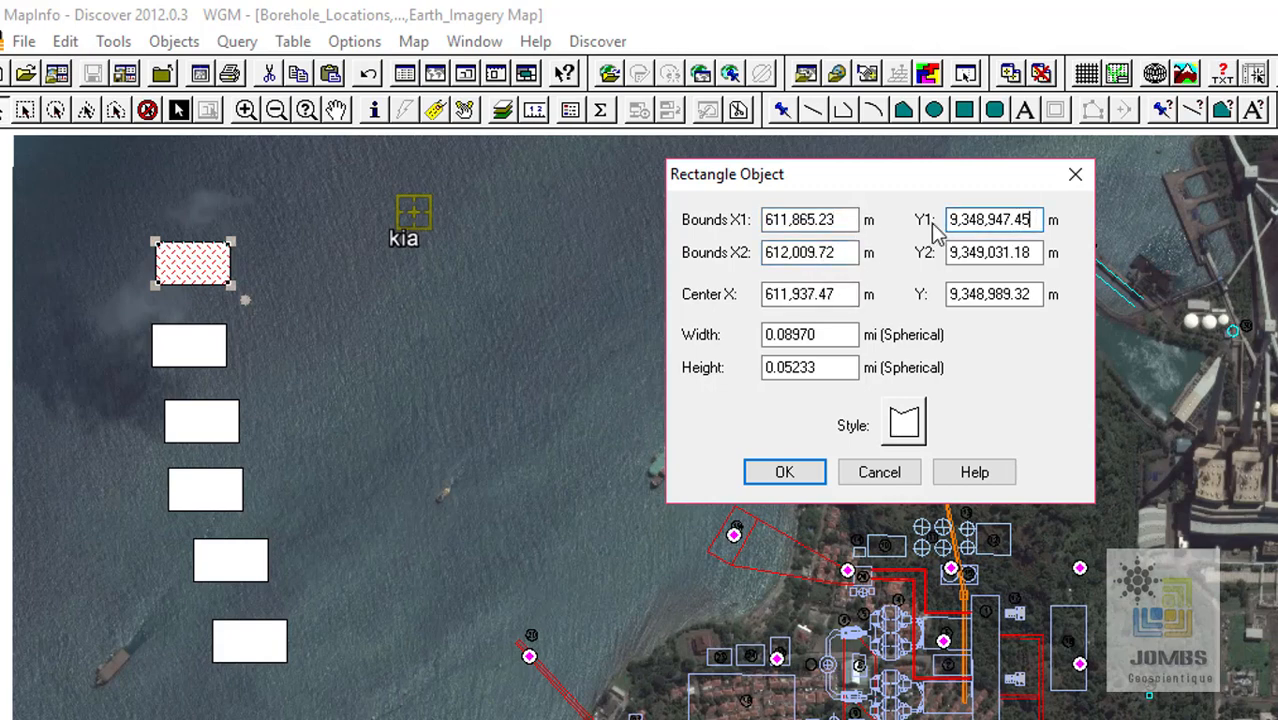
{"action": "left_click", "coordinate": [1016, 252]}
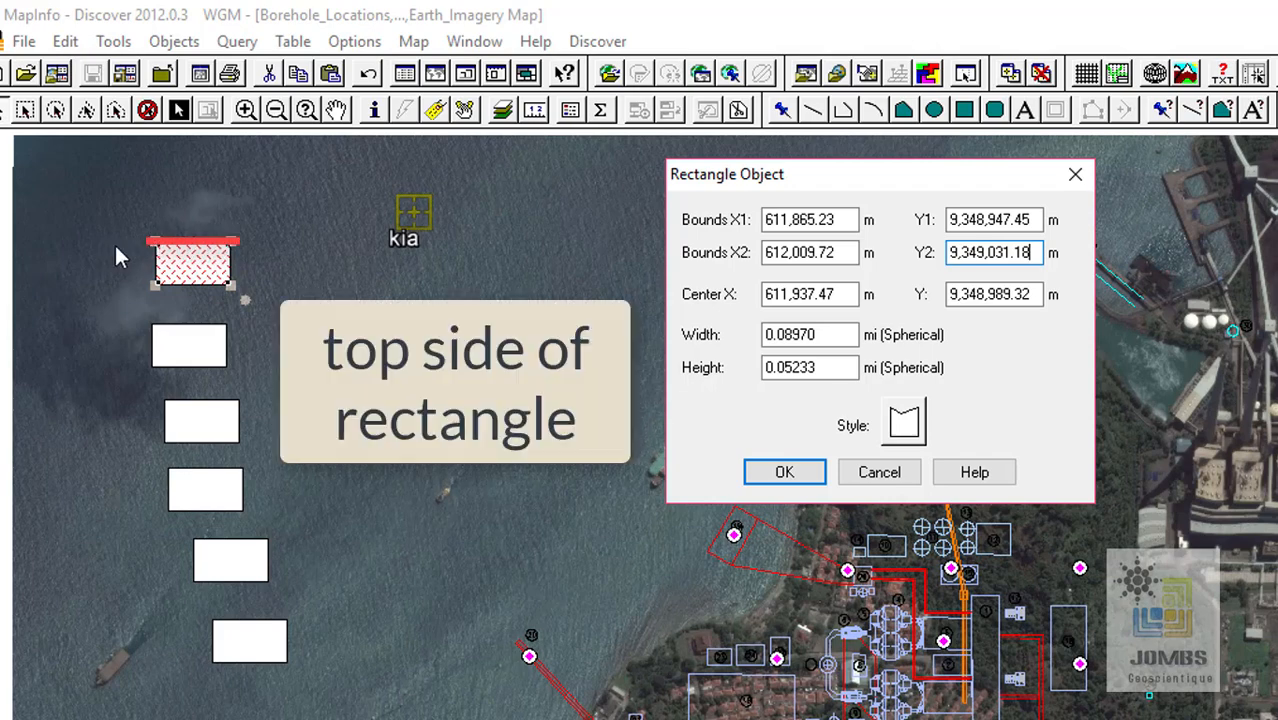
{"action": "left_click_drag", "start_coordinate": [718, 178], "coordinate": [393, 188]}
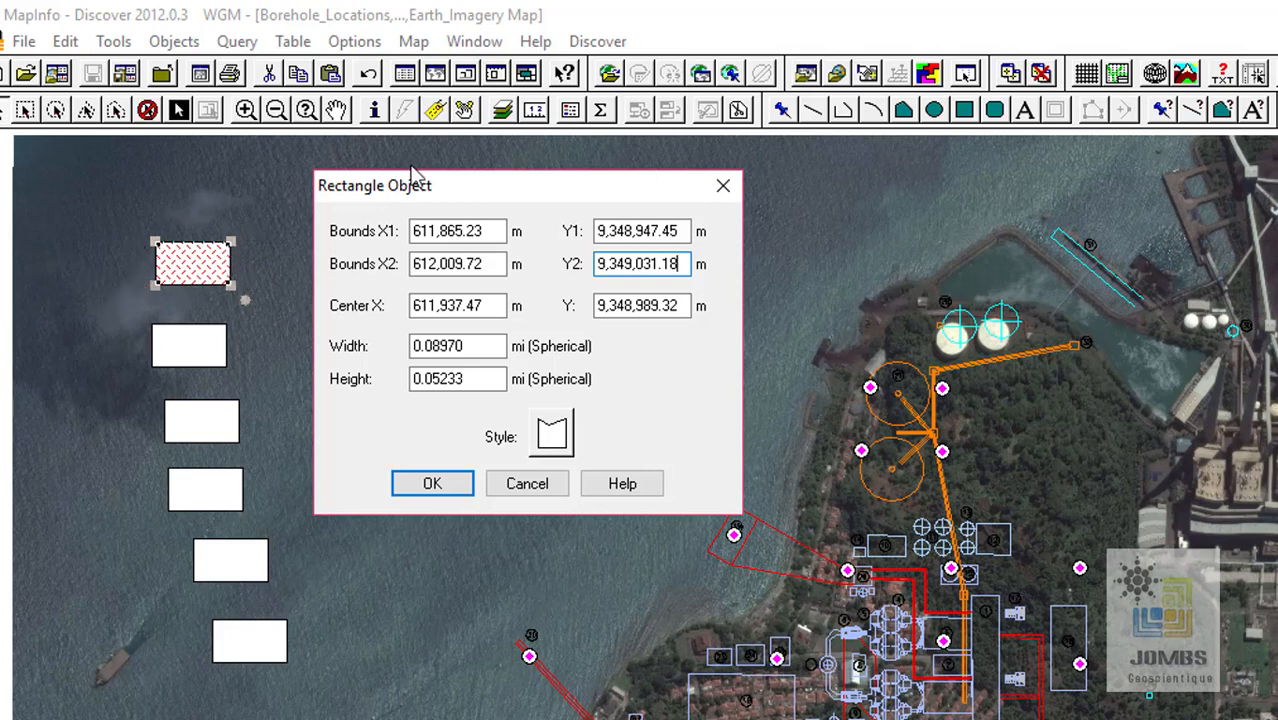
{"action": "left_click_drag", "start_coordinate": [426, 180], "coordinate": [481, 140]}
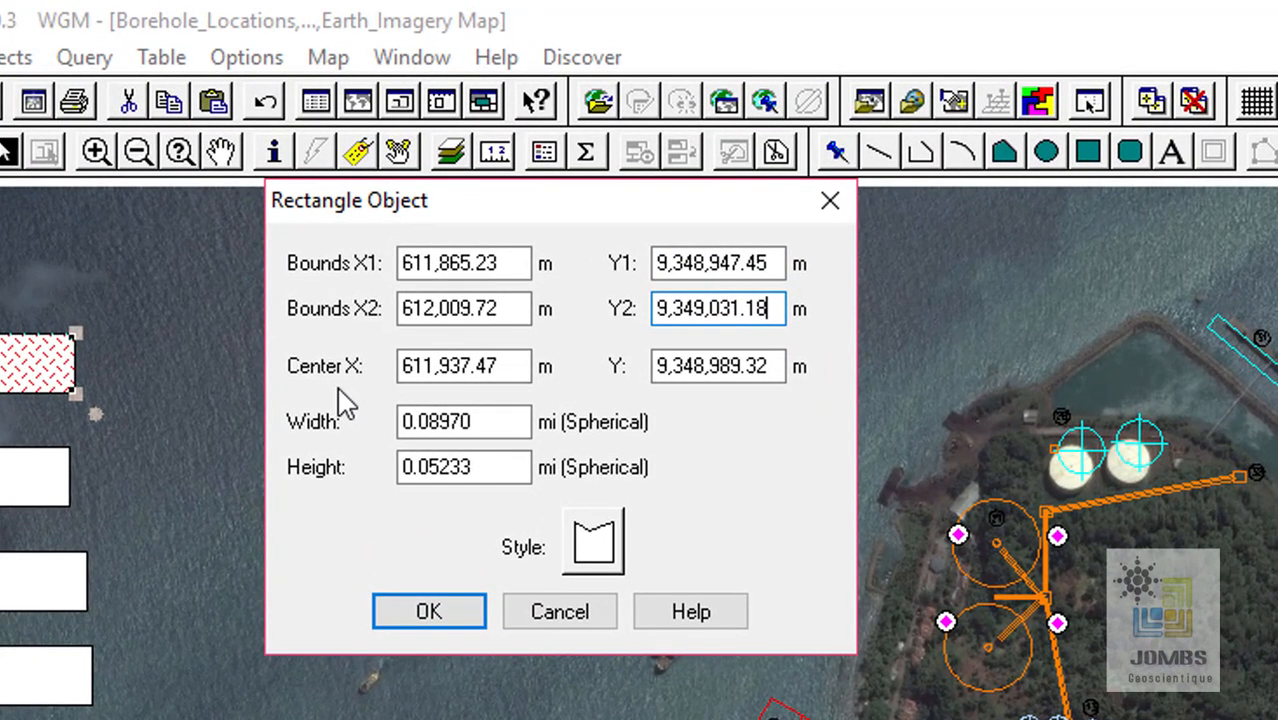
Examine the topmost rectangle's centre X and Y coordinates and its width and height.
{"action": "left_click", "coordinate": [505, 366]}
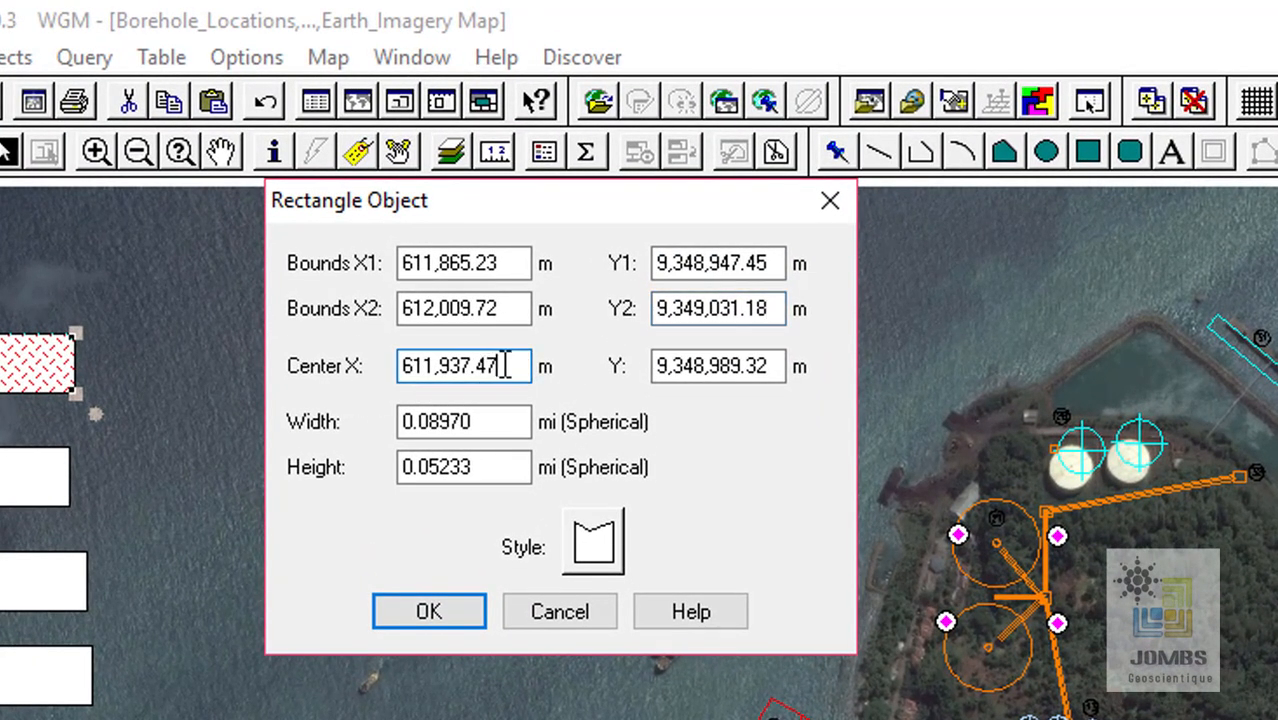
{"action": "left_click_drag", "start_coordinate": [505, 366], "coordinate": [368, 354]}
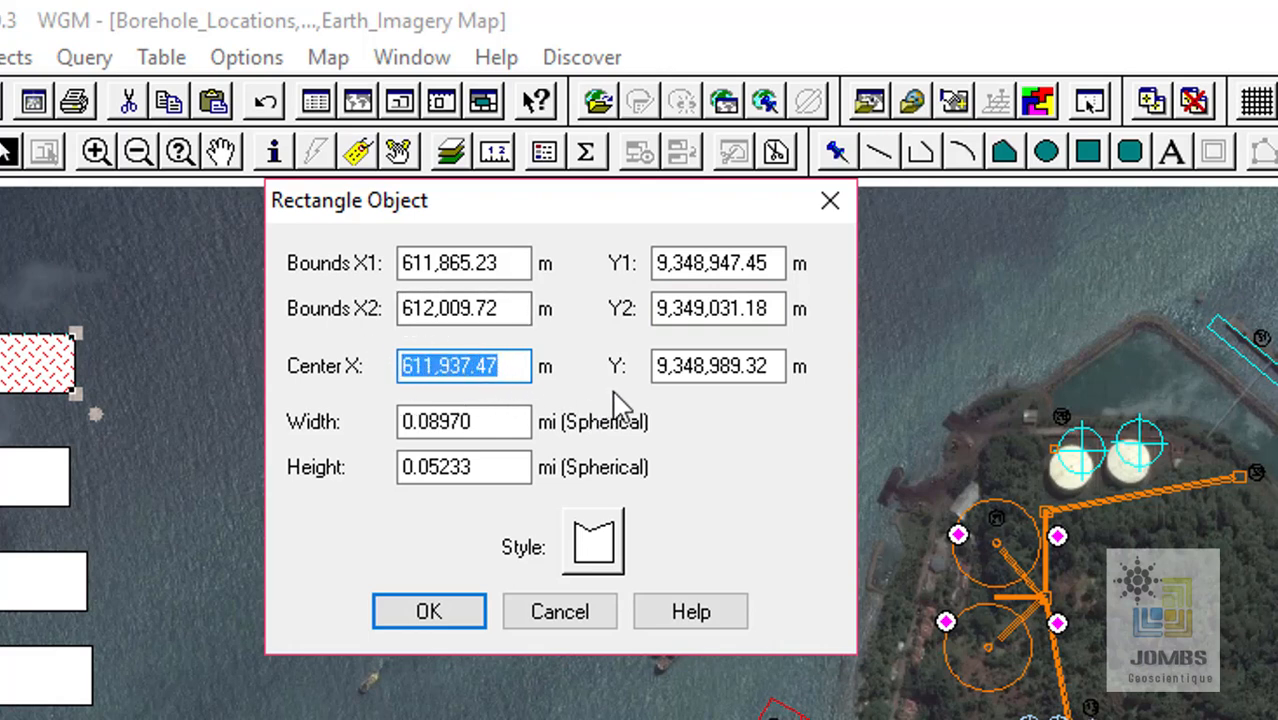
{"action": "left_click", "coordinate": [692, 366]}
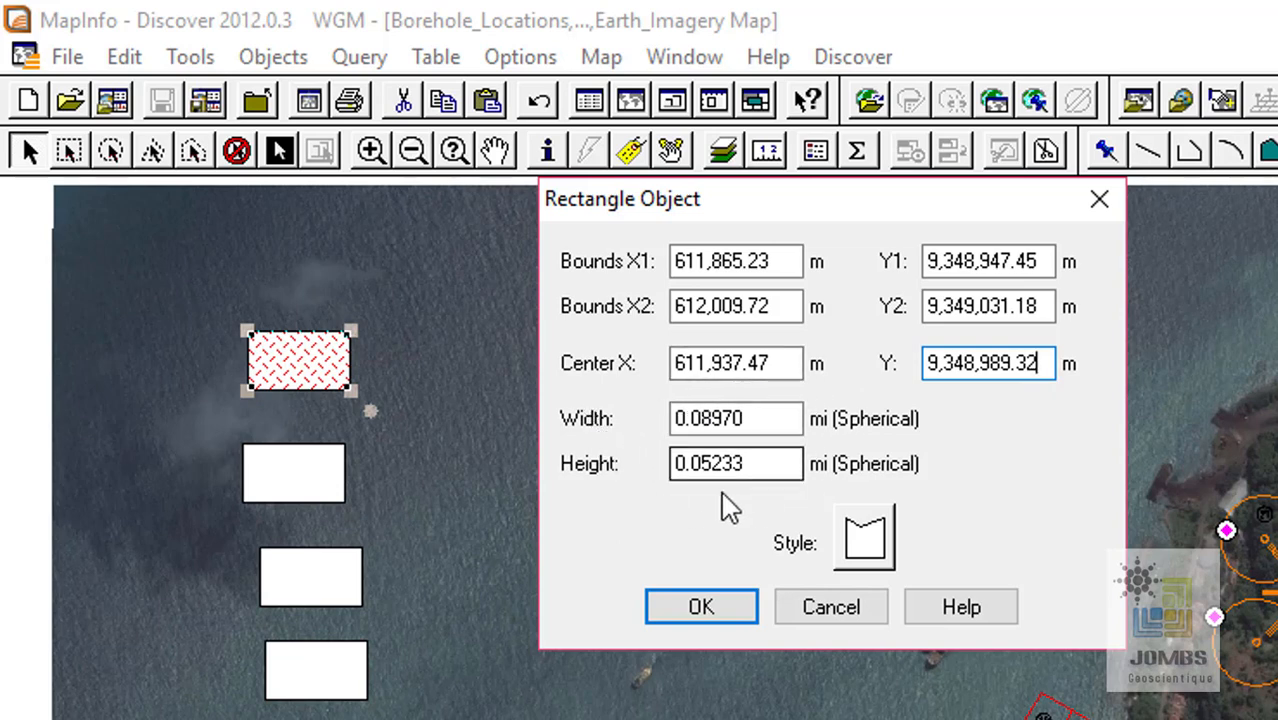
{"action": "left_click", "coordinate": [757, 424]}
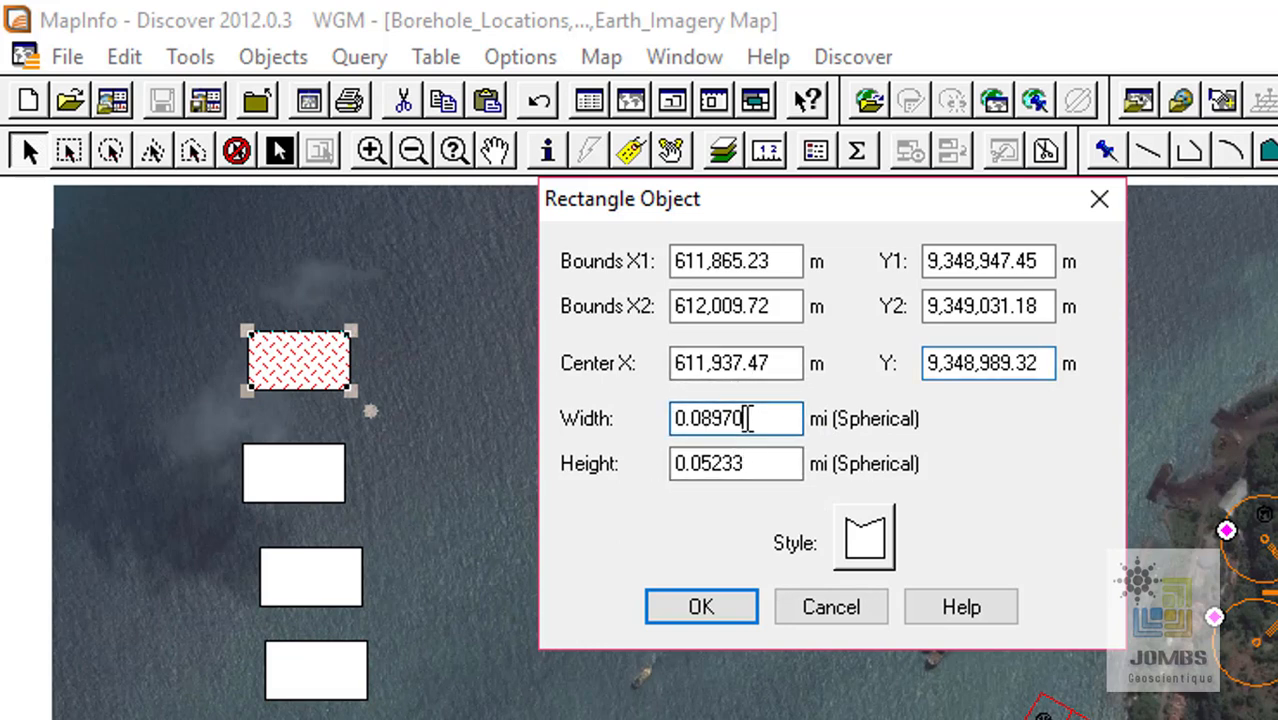
{"action": "left_click_drag", "start_coordinate": [757, 424], "coordinate": [668, 420]}
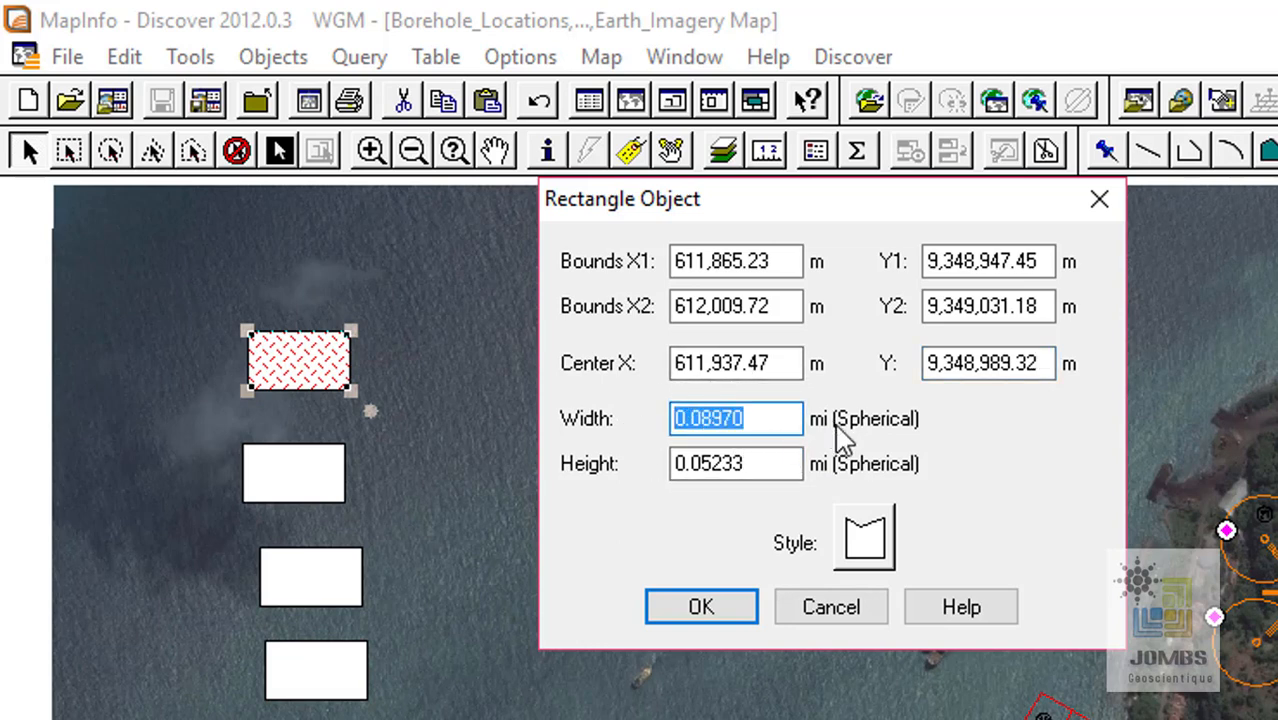
{"action": "left_click", "coordinate": [759, 465]}
{"action": "left_click_drag", "start_coordinate": [759, 465], "coordinate": [645, 462]}
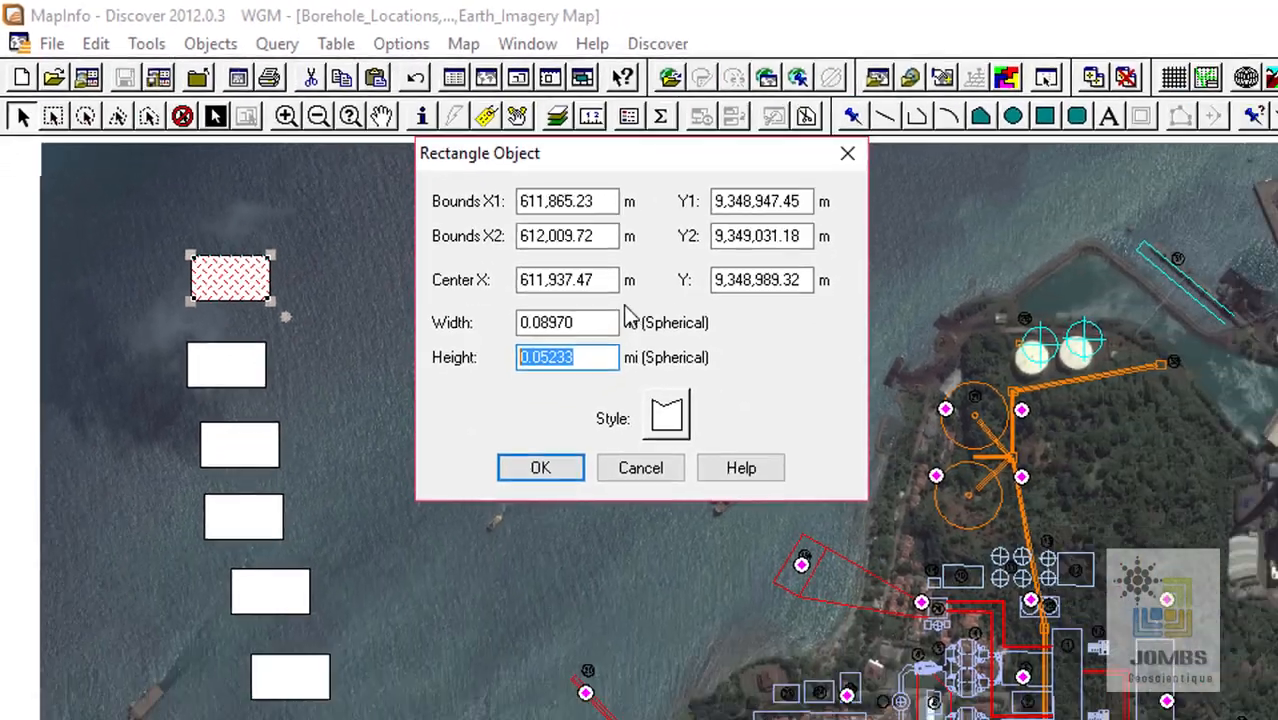
{"action": "left_click", "coordinate": [794, 367]}
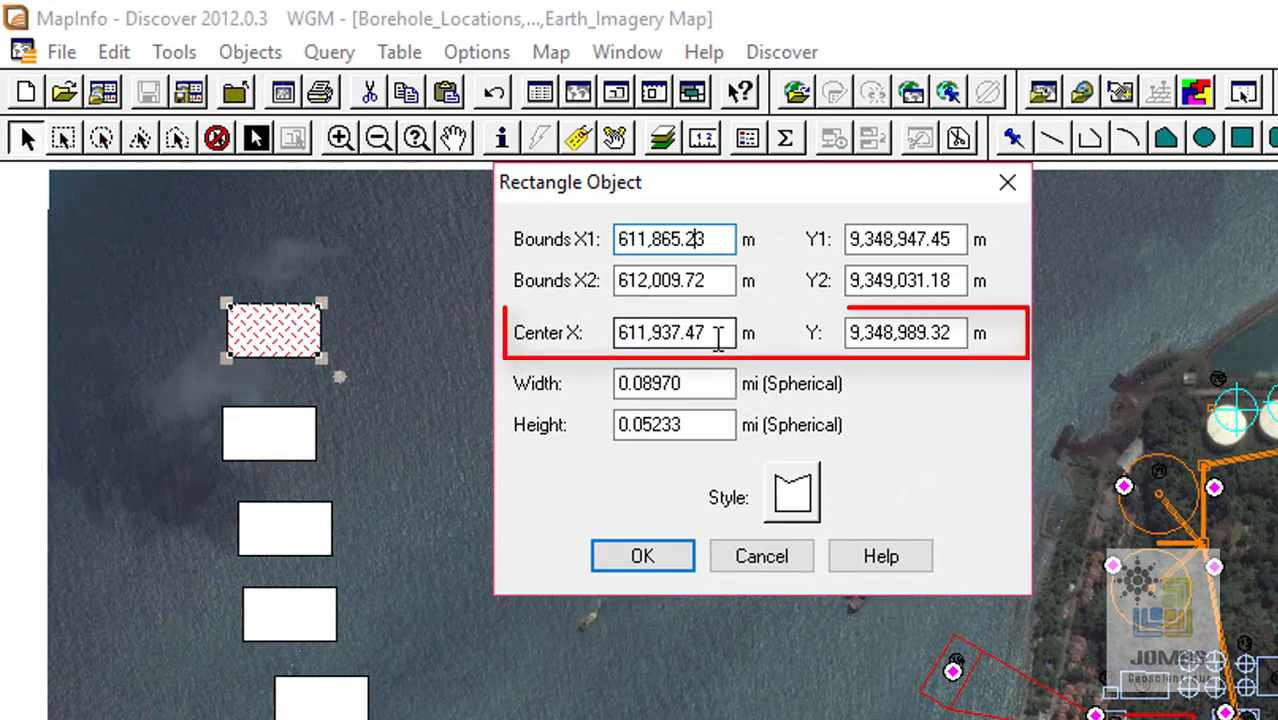
Copy the topmost rectangle's Center X value and close its properties.
{"action": "left_click_drag", "start_coordinate": [708, 333], "coordinate": [614, 340]}
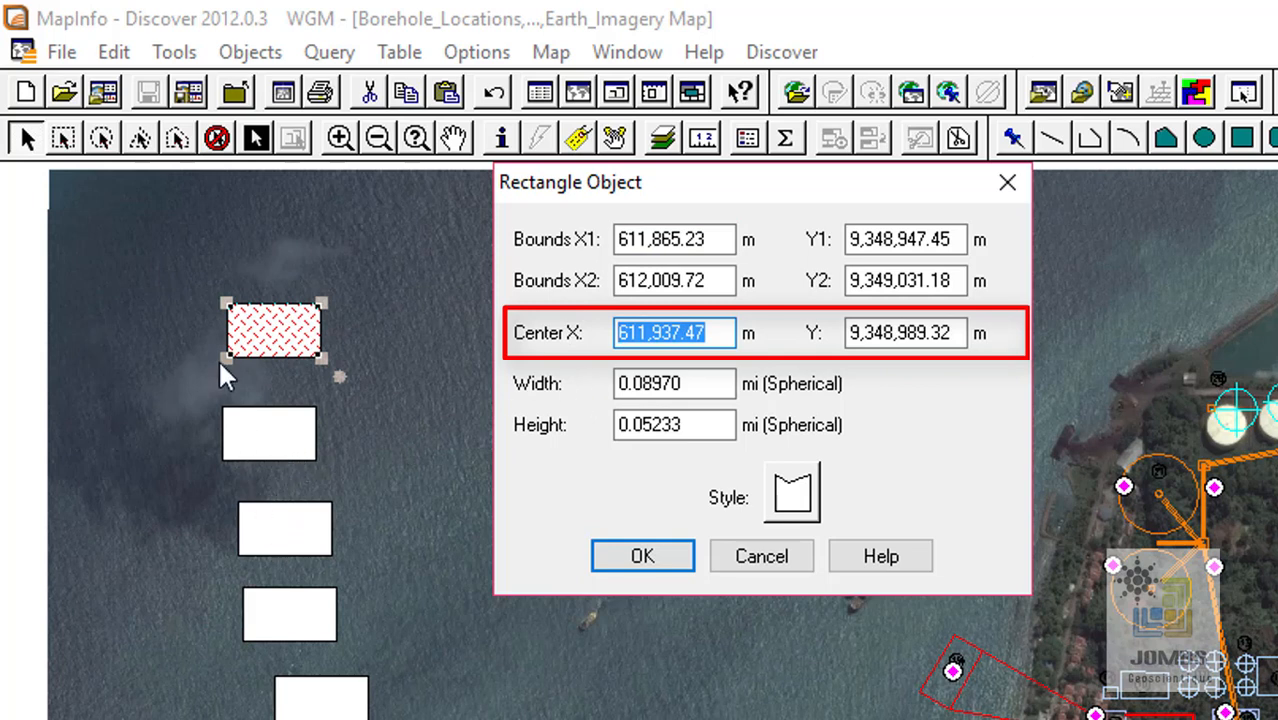
{"action": "left_click", "coordinate": [716, 336]}
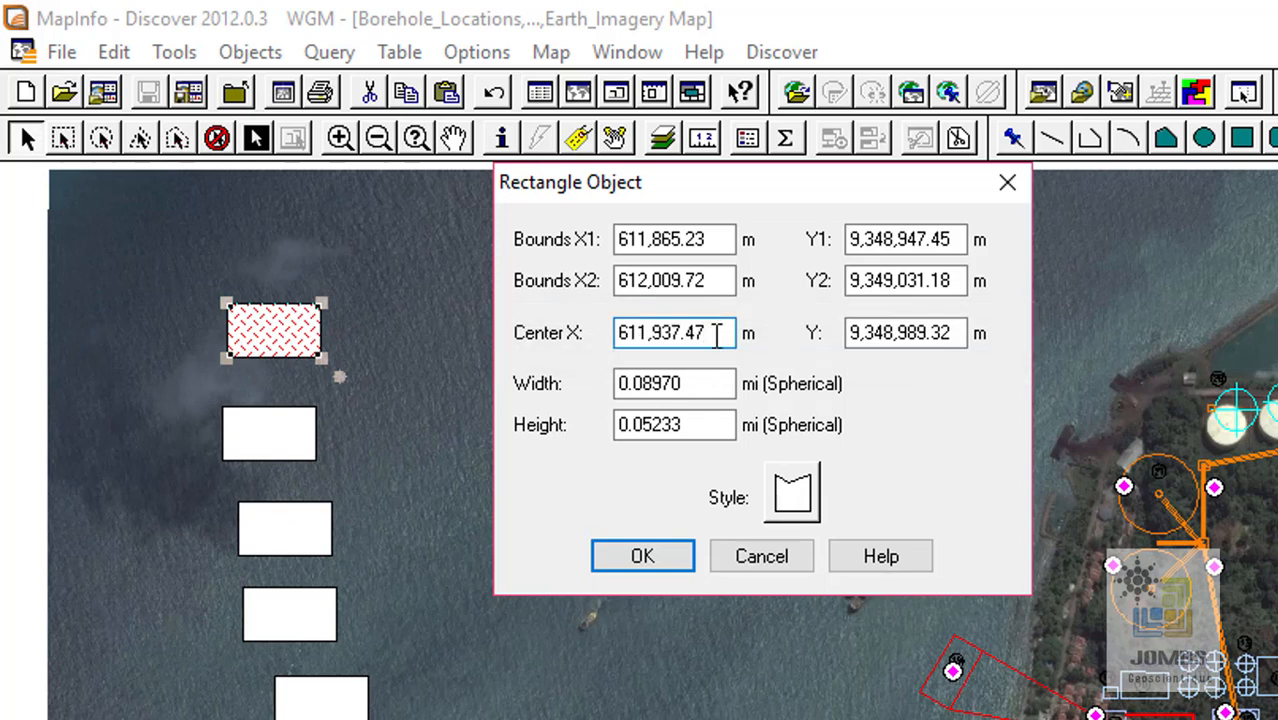
{"action": "left_click_drag", "start_coordinate": [700, 335], "coordinate": [623, 332]}
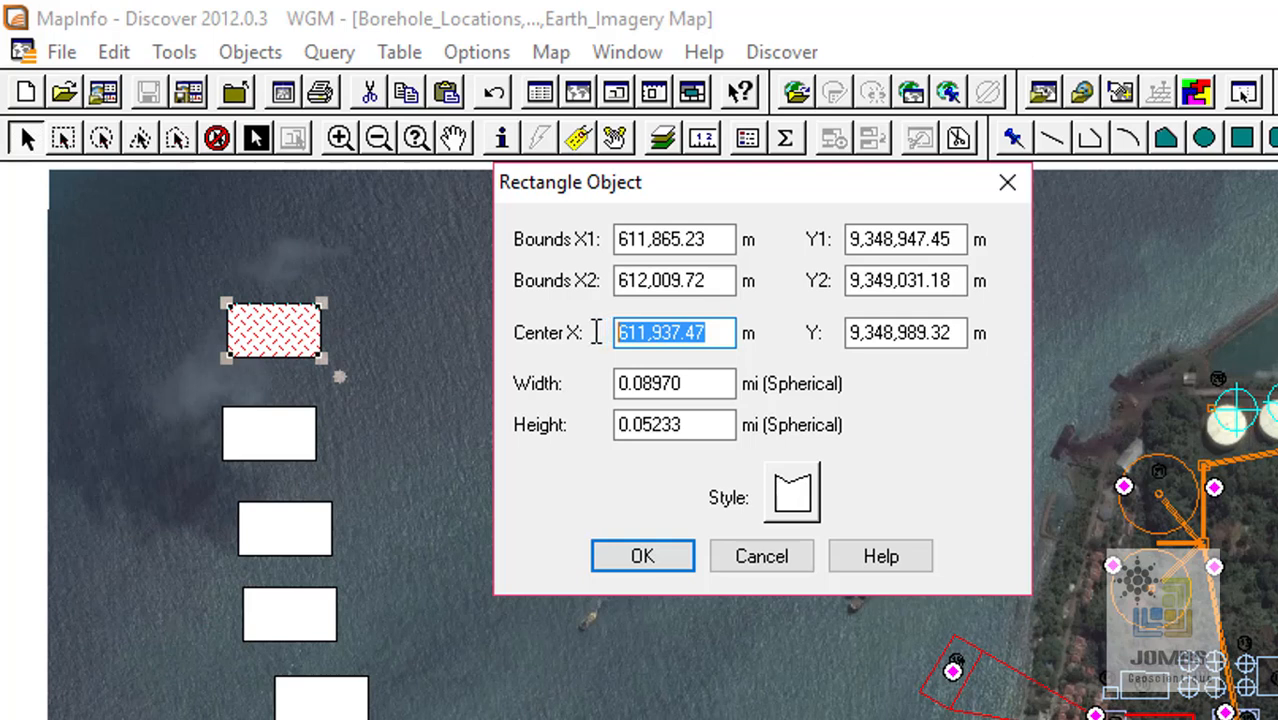
{"action": "left_click_drag", "start_coordinate": [680, 194], "coordinate": [842, 277]}
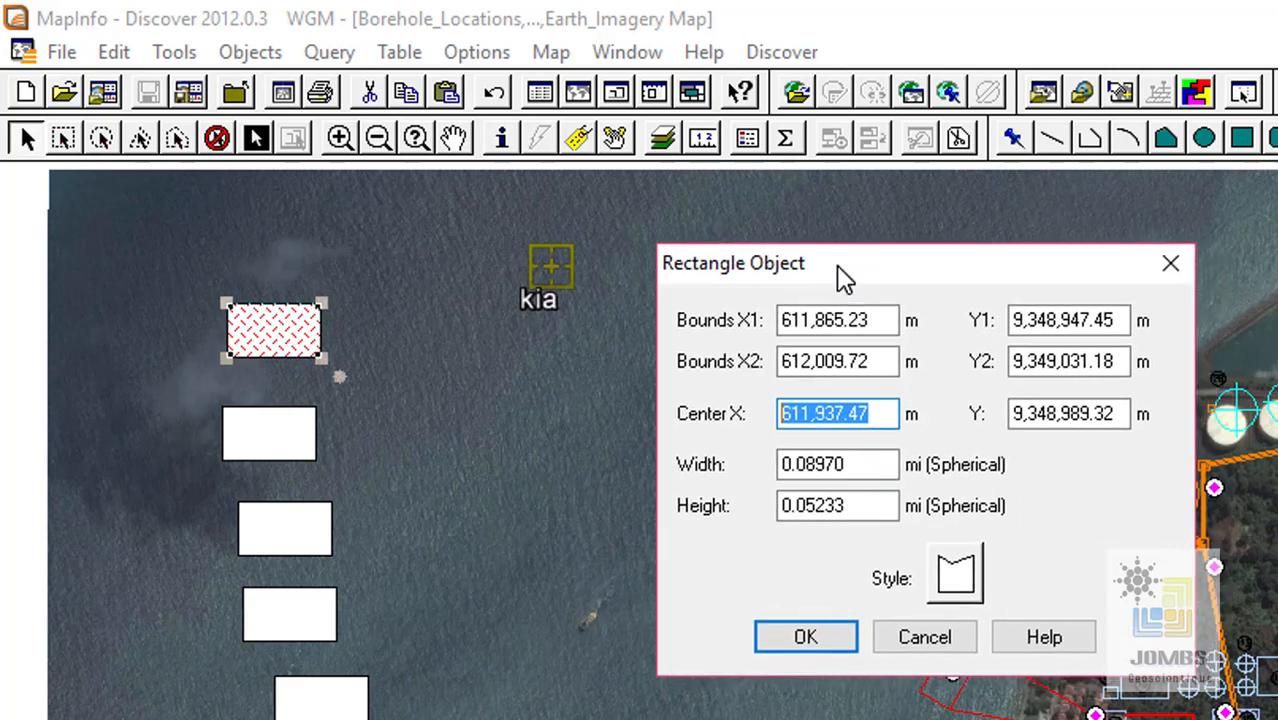
{"action": "right_click", "coordinate": [853, 417]}
{"action": "left_click", "coordinate": [968, 521]}
{"action": "right_click", "coordinate": [865, 415]}
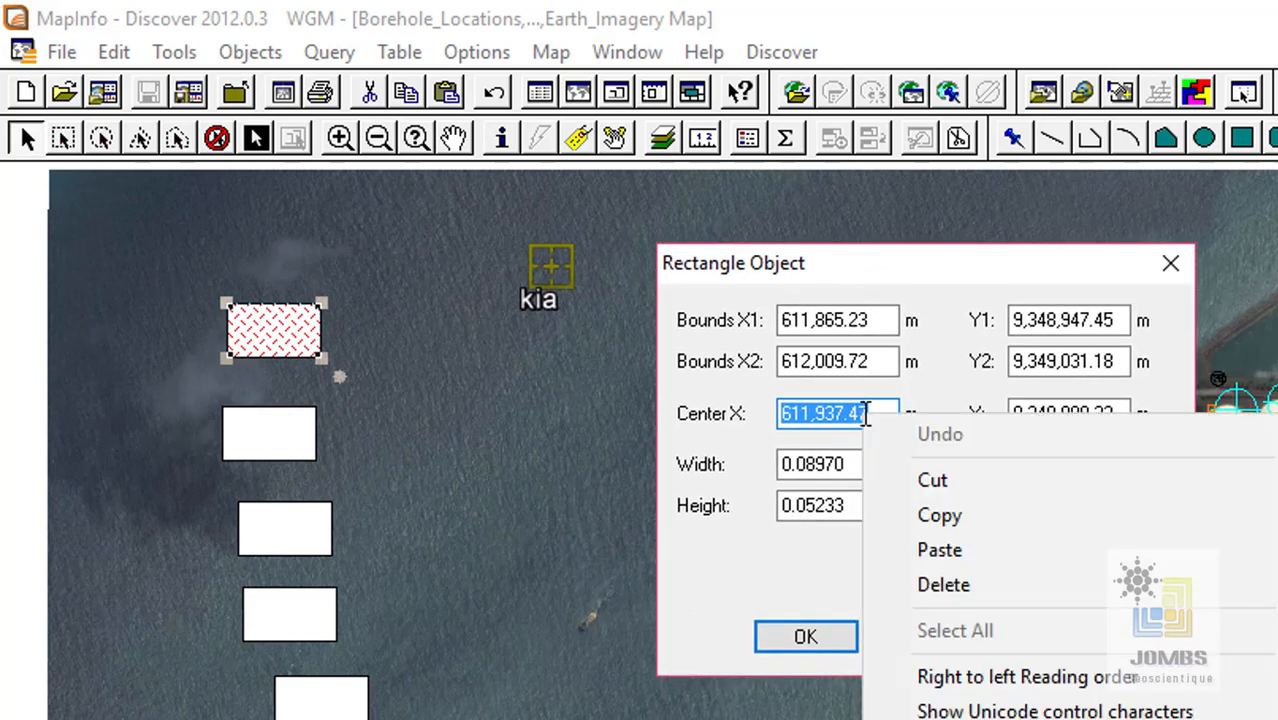
{"action": "left_click", "coordinate": [992, 514]}
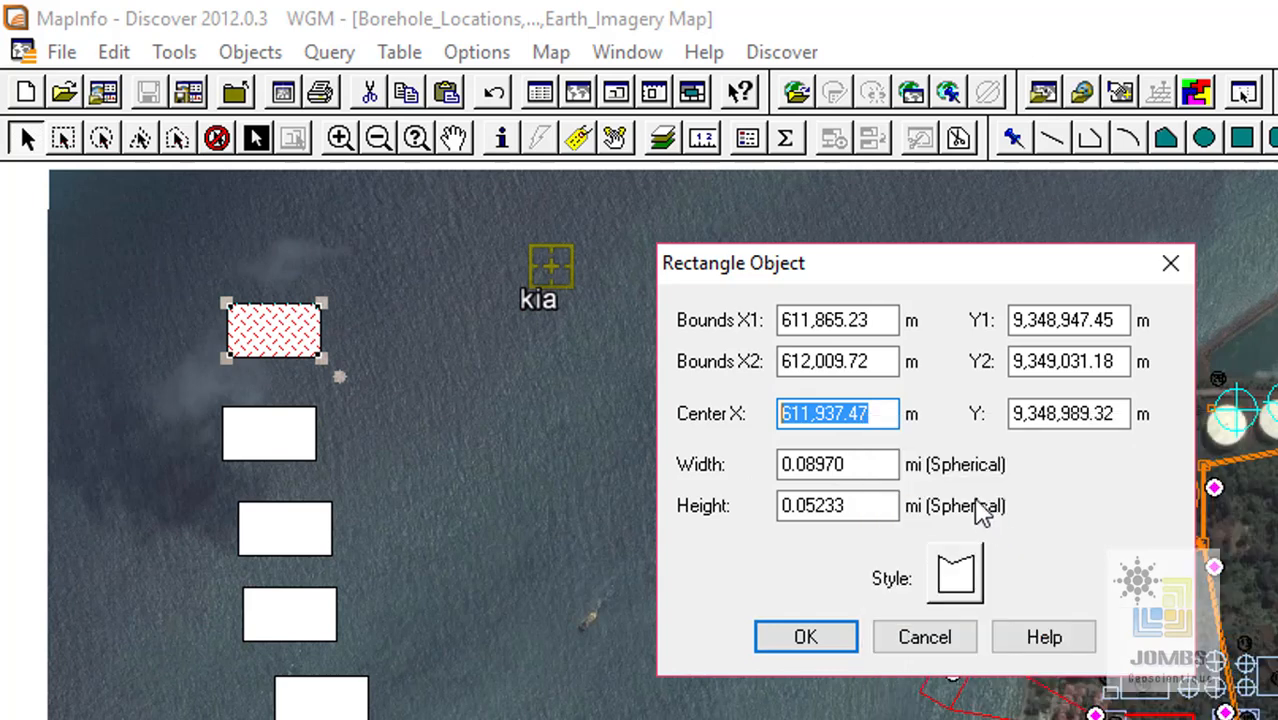
{"action": "key", "text": "ctrl+c"}
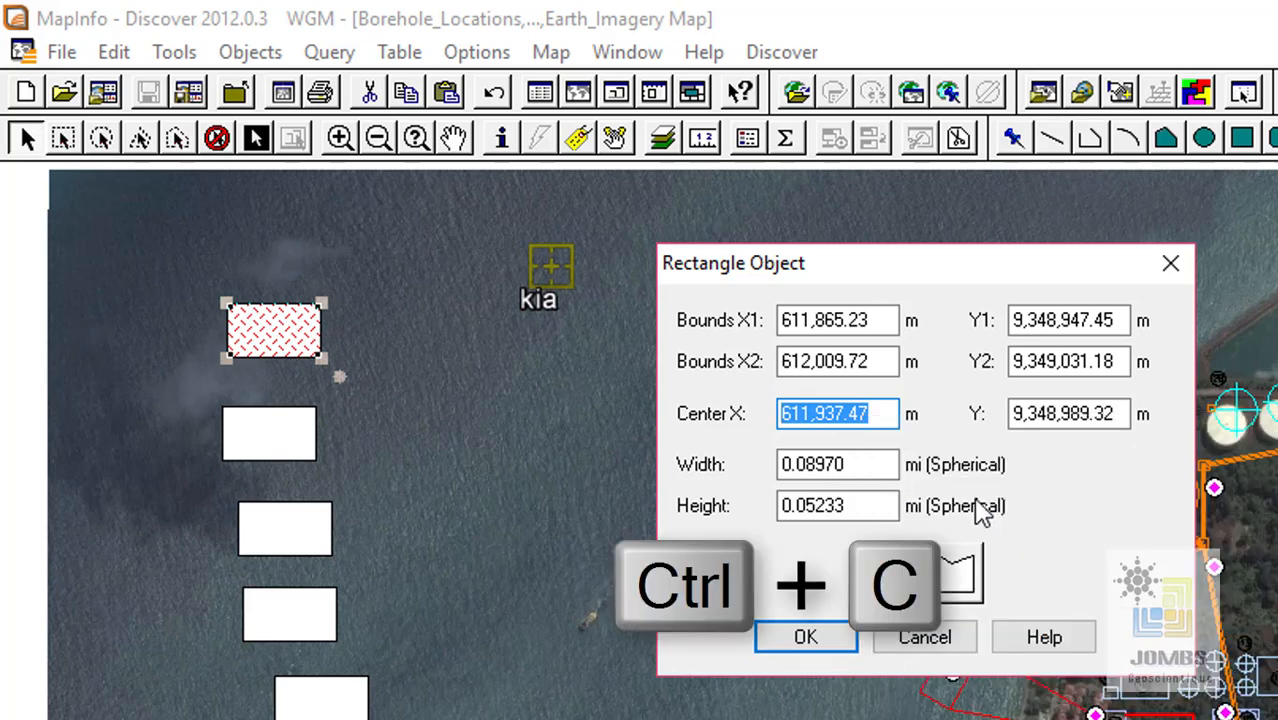
{"action": "left_click", "coordinate": [805, 638]}
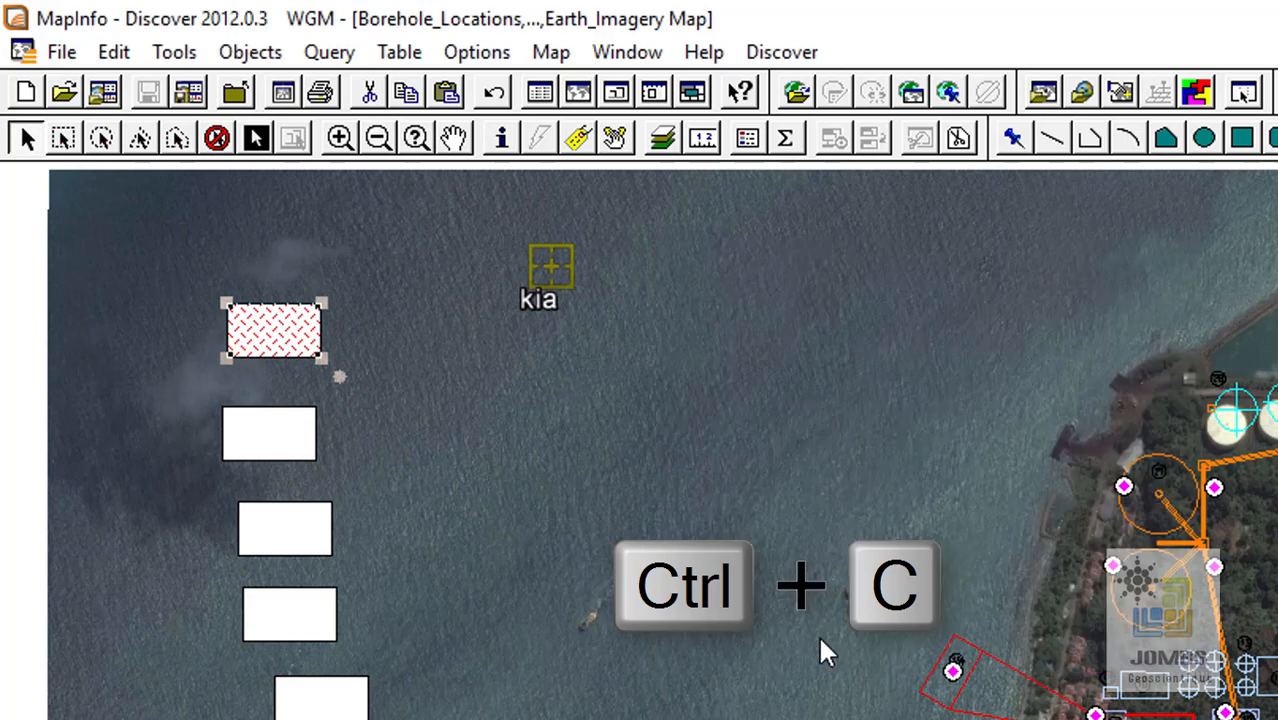
Move the five rectangles below the topmost one into a roughly aligned, more closely spaced column.
{"action": "left_click", "coordinate": [284, 444]}
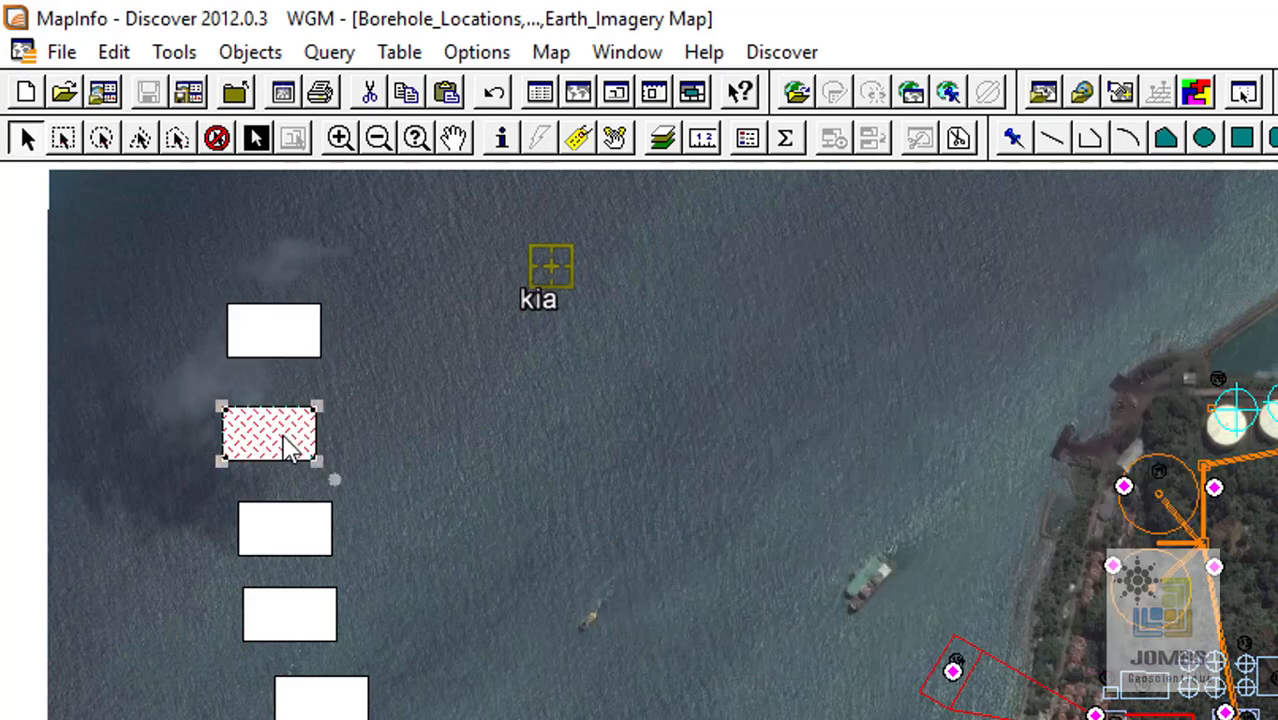
{"action": "left_click_drag", "start_coordinate": [283, 420], "coordinate": [292, 405]}
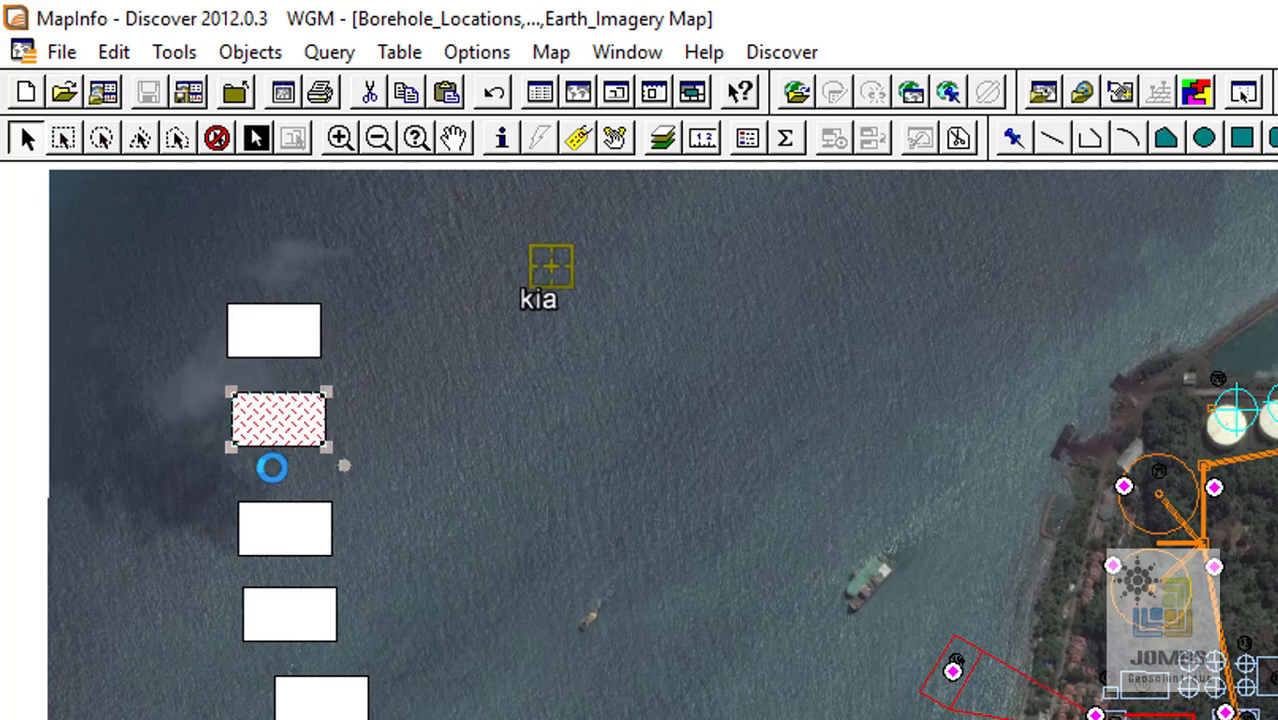
{"action": "left_click", "coordinate": [262, 528]}
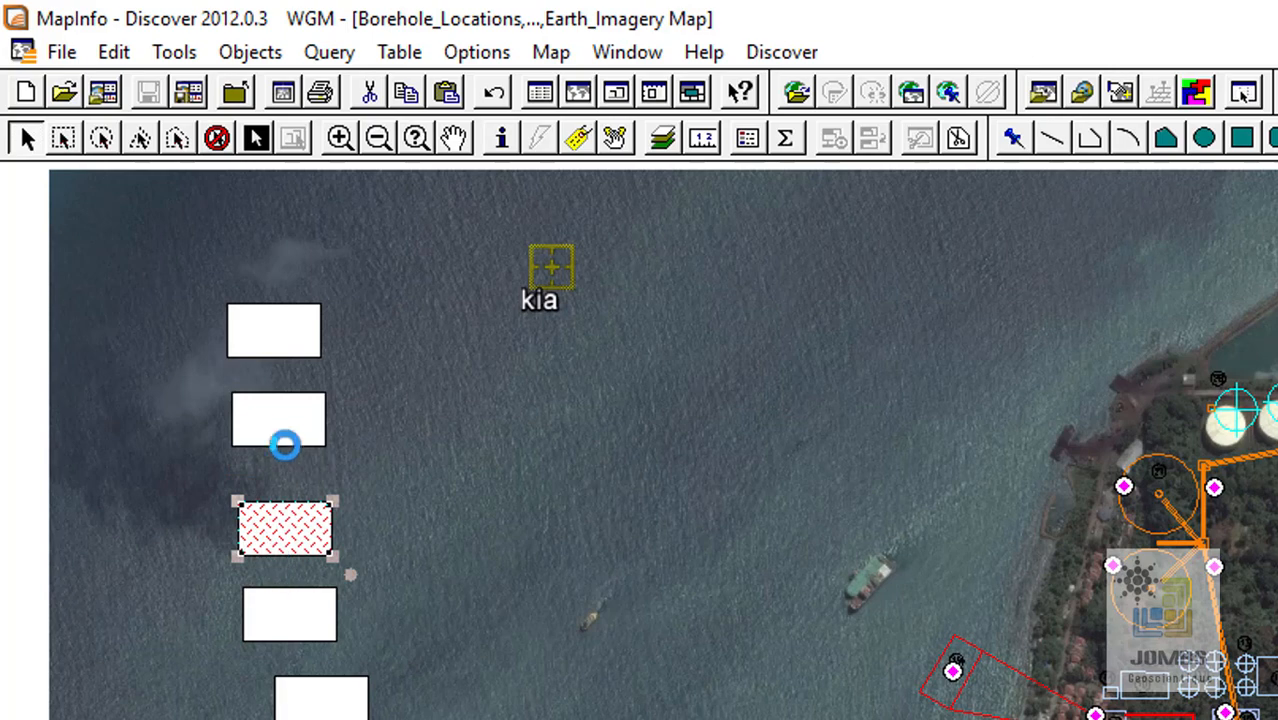
{"action": "left_click", "coordinate": [302, 618]}
{"action": "left_click_drag", "start_coordinate": [299, 617], "coordinate": [282, 600]}
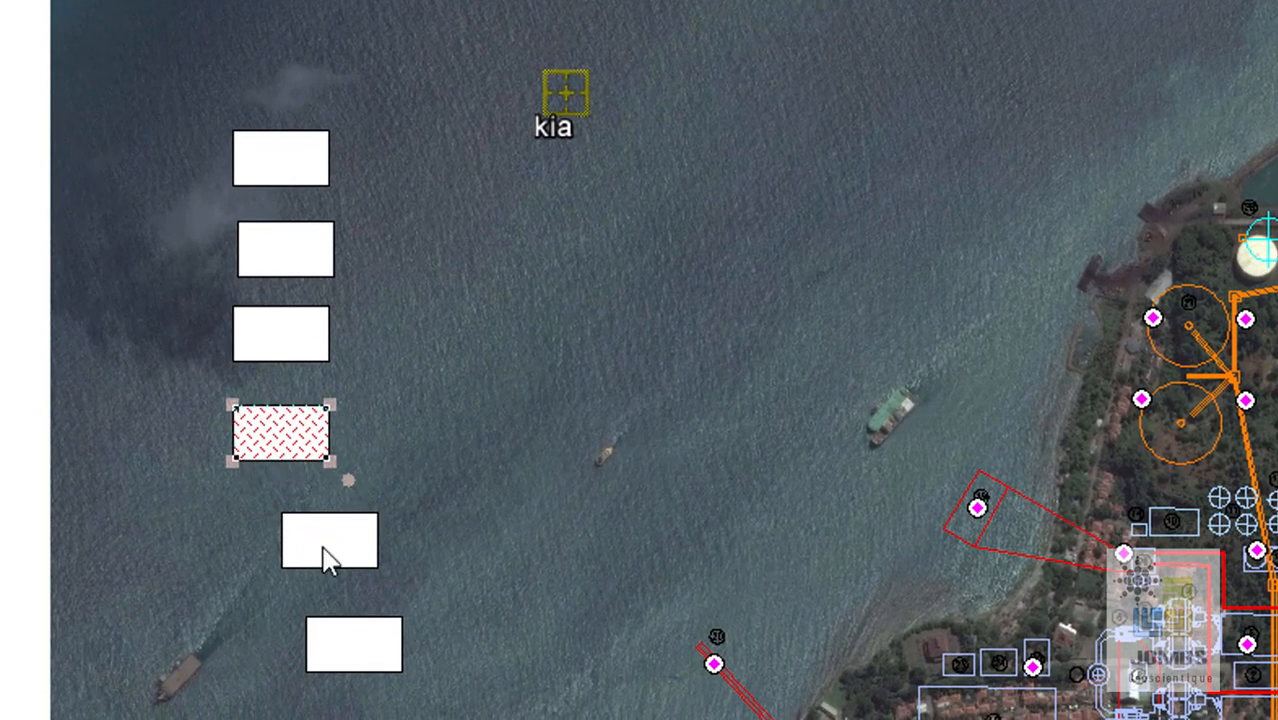
{"action": "left_click_drag", "start_coordinate": [326, 549], "coordinate": [277, 522]}
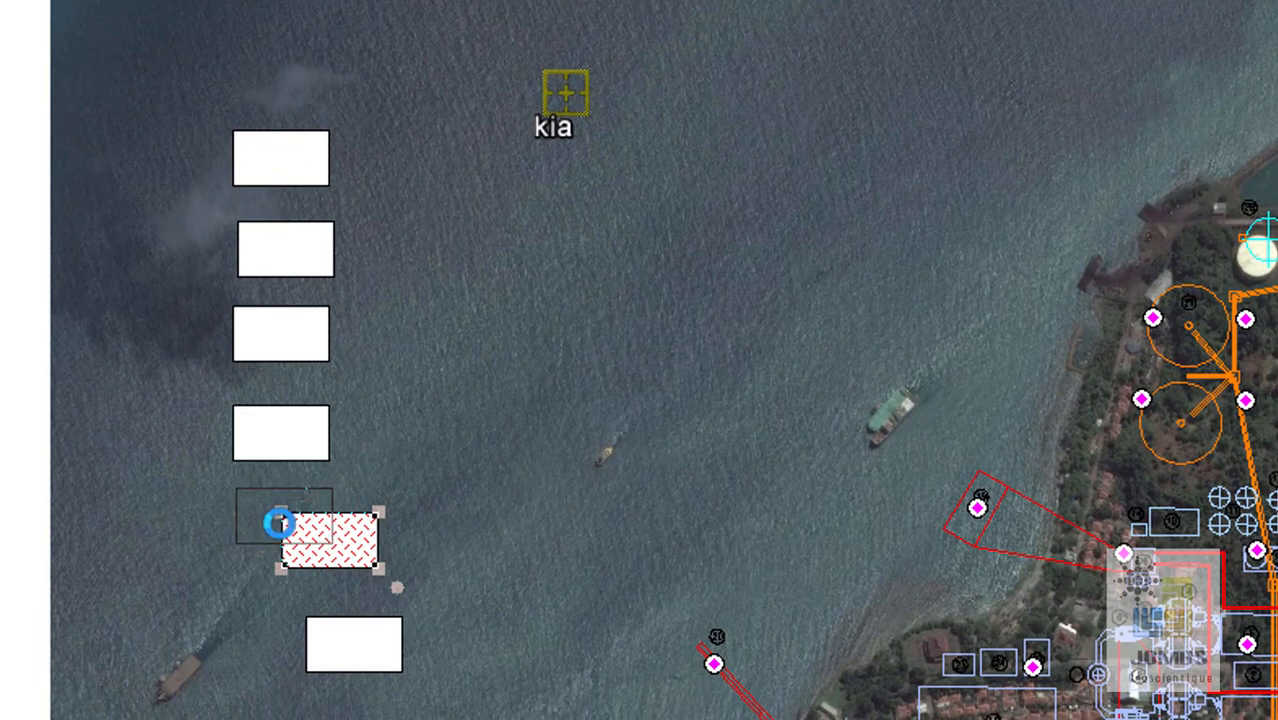
{"action": "left_click", "coordinate": [366, 657]}
{"action": "left_click_drag", "start_coordinate": [366, 657], "coordinate": [291, 599]}
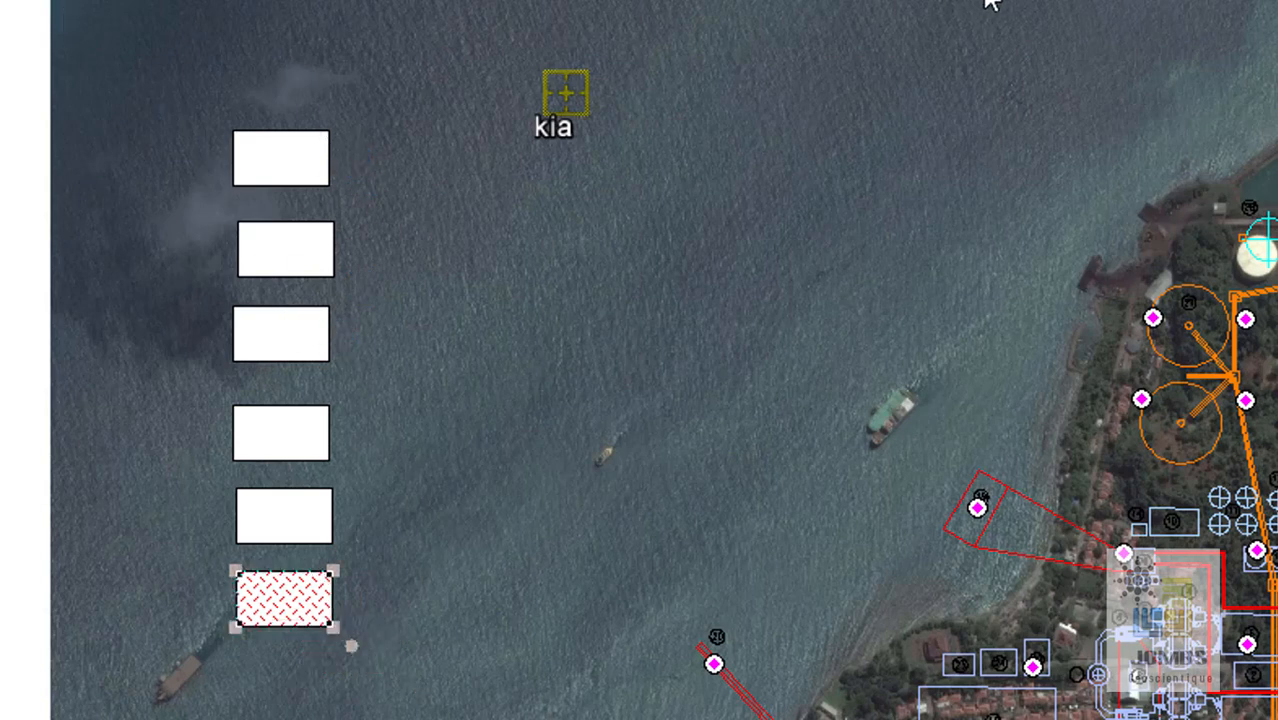
Paste the copied Center X value, 611,937.47 m, into the properties of the second rectangle from the top and apply it.
{"action": "left_click", "coordinate": [287, 259]}
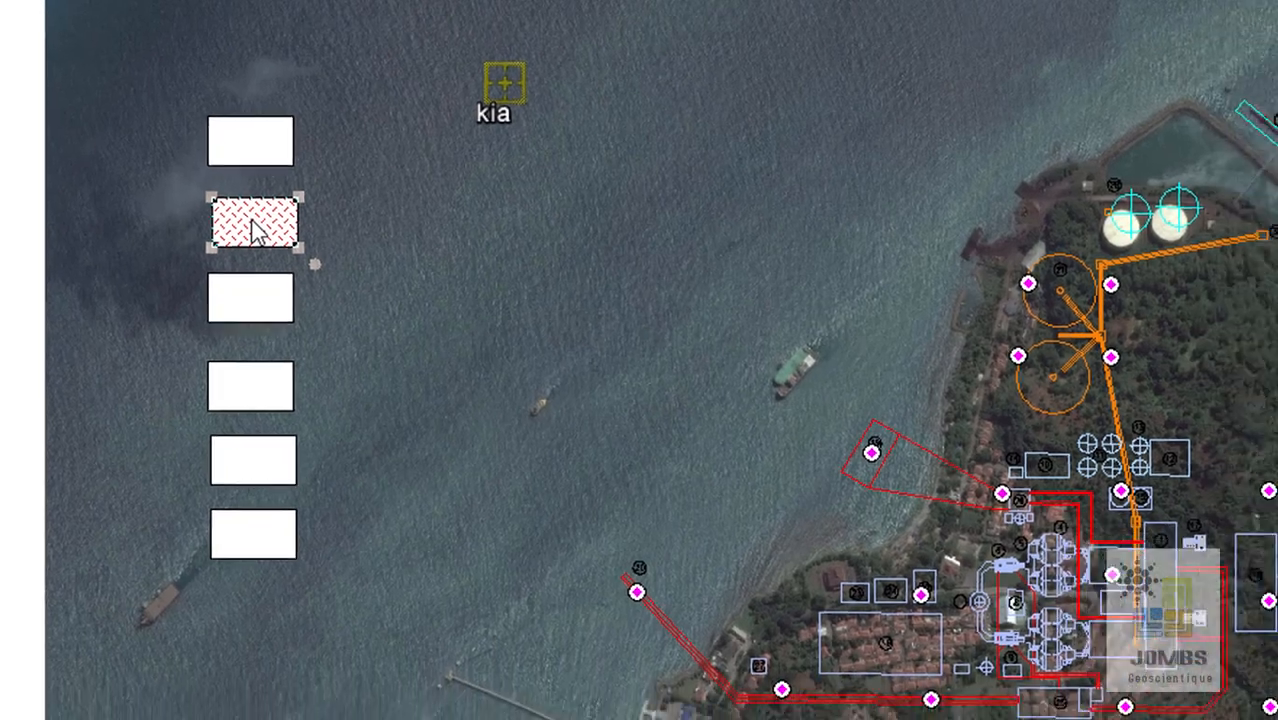
{"action": "double_click", "coordinate": [284, 255]}
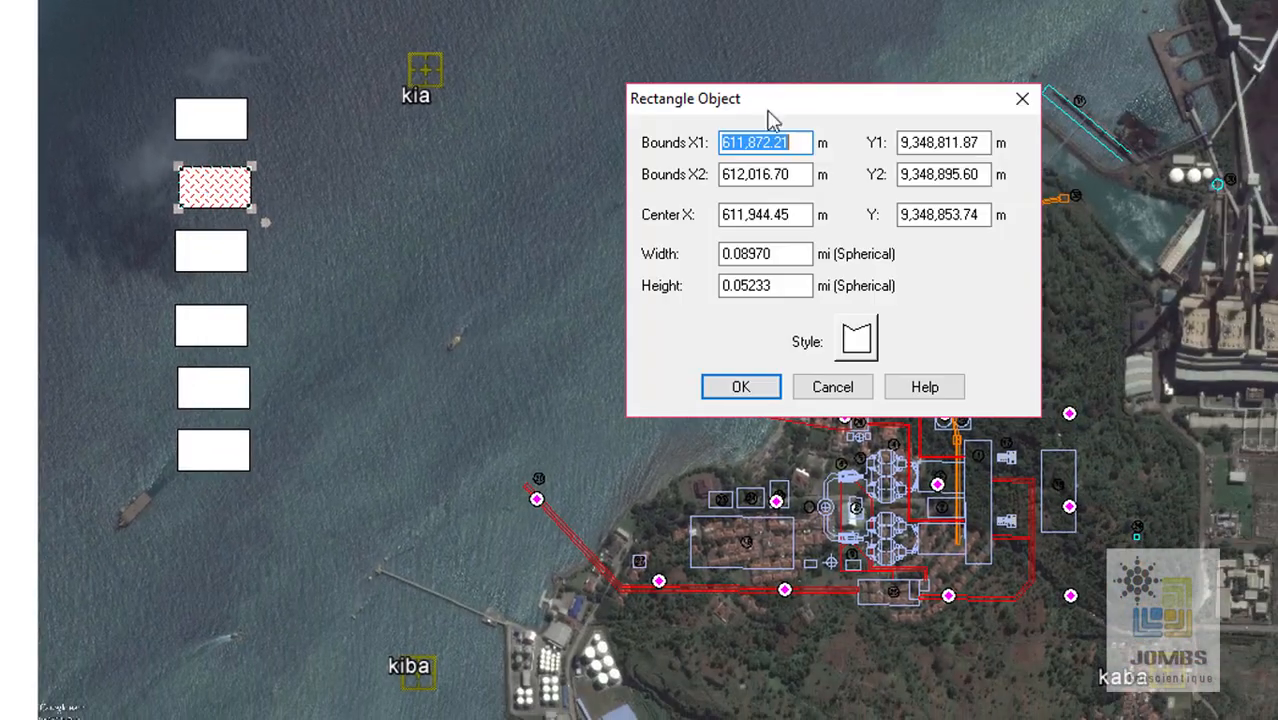
{"action": "left_click_drag", "start_coordinate": [780, 108], "coordinate": [816, 74]}
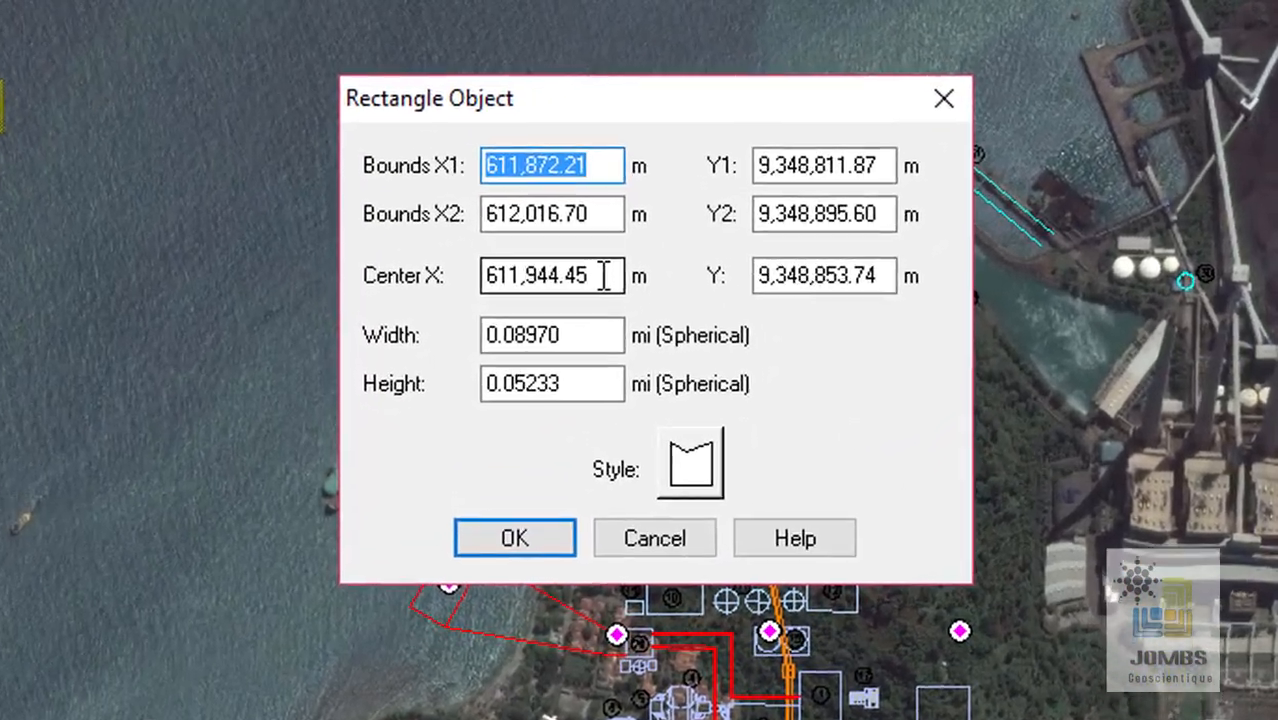
{"action": "left_click_drag", "start_coordinate": [604, 275], "coordinate": [442, 271]}
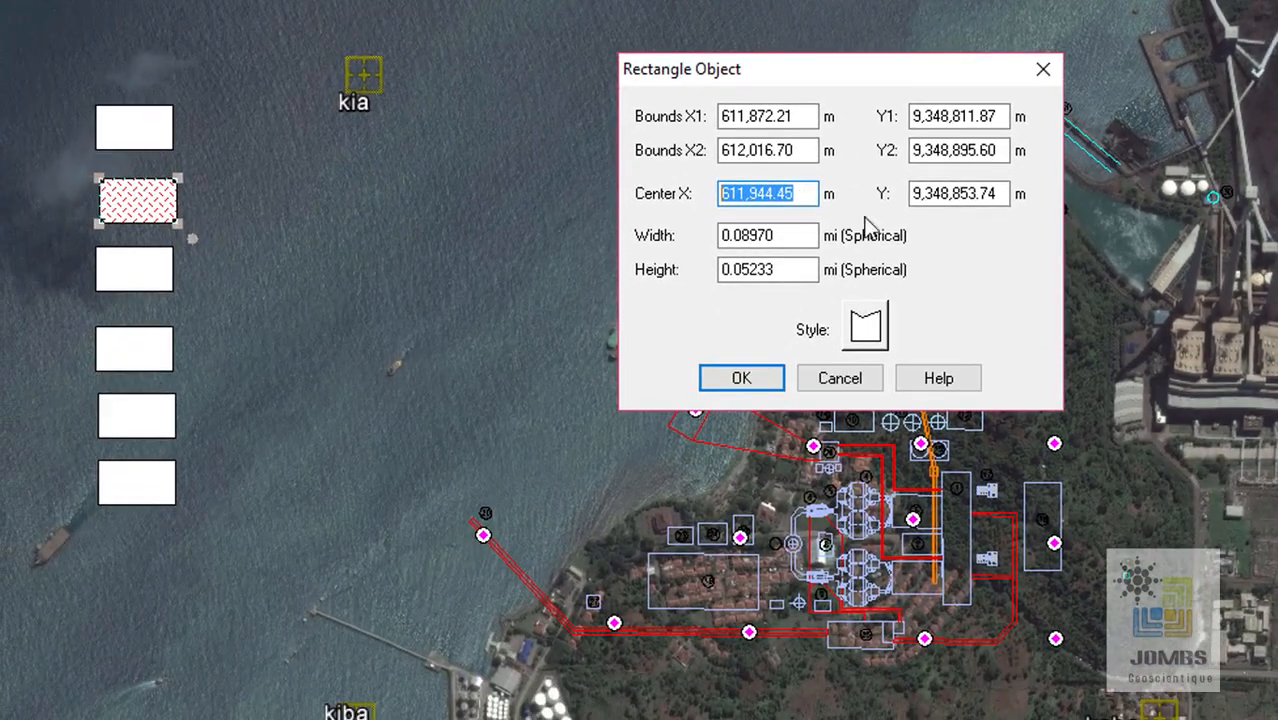
{"action": "key", "text": "ctrl+v"}
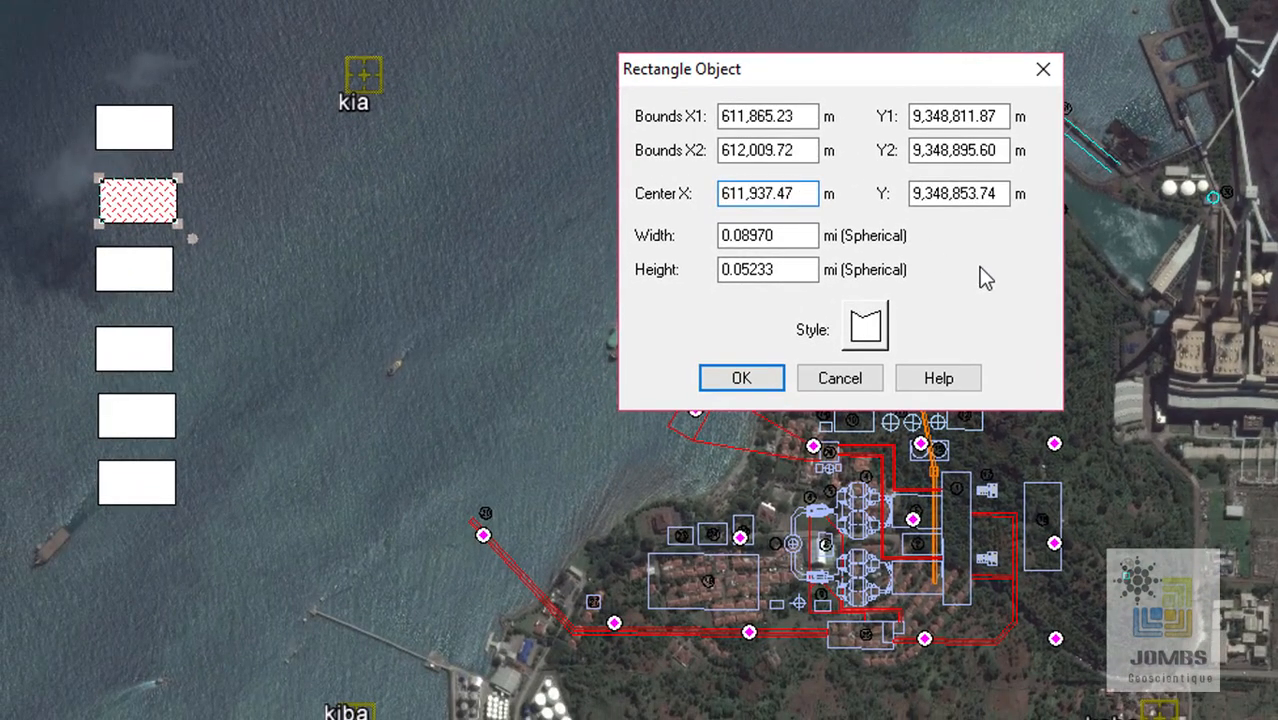
{"action": "left_click", "coordinate": [762, 377]}
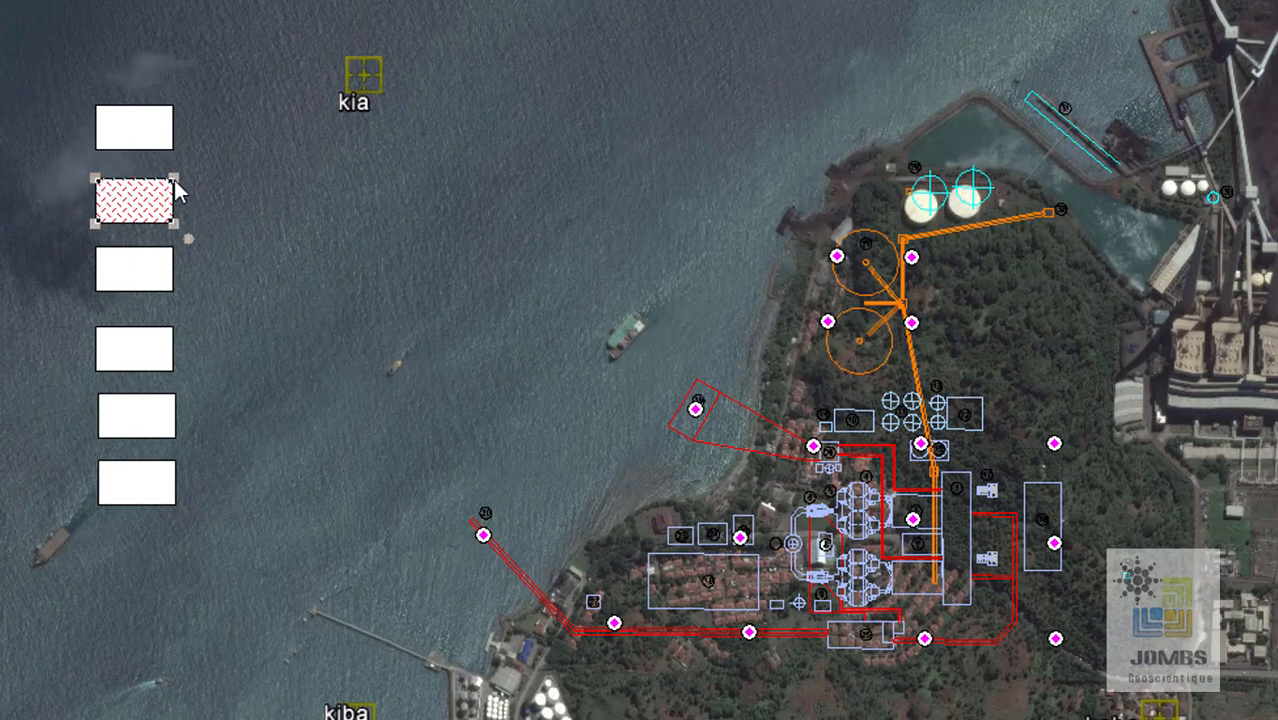
{"action": "left_click", "coordinate": [120, 132]}
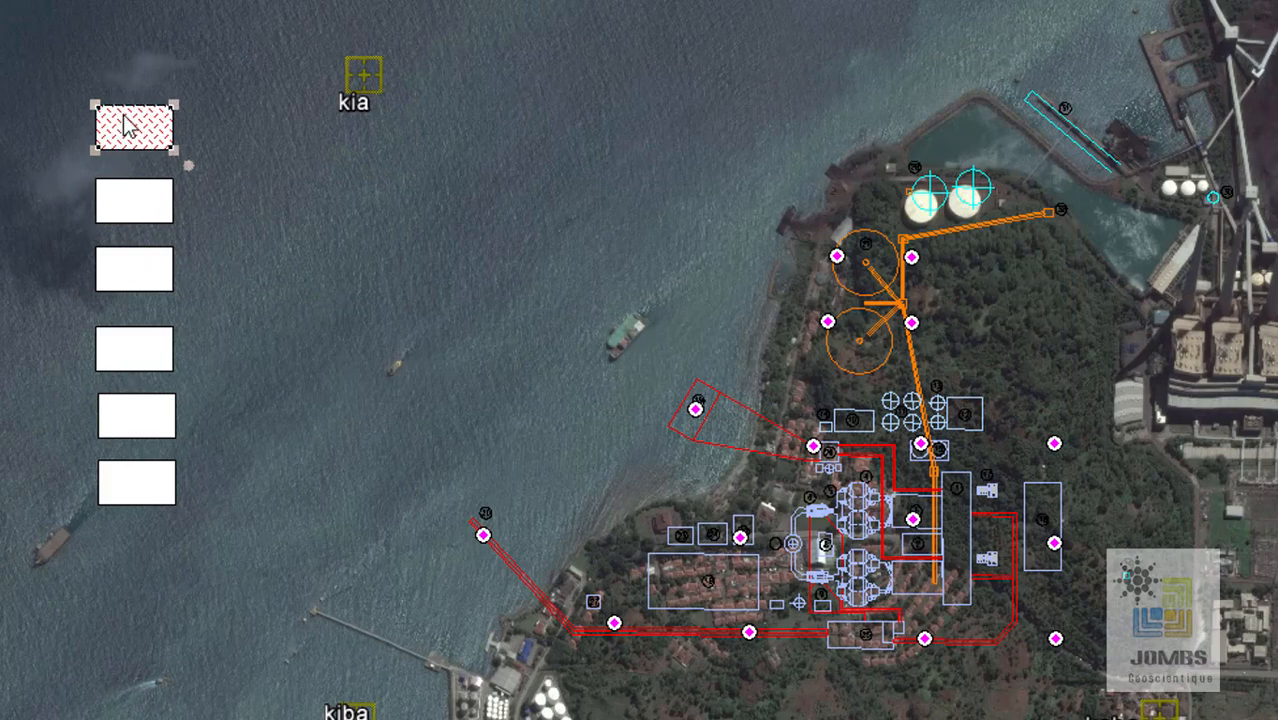
Set the Center X of the third rectangle from the top of the column to 611,937.47 m.
{"action": "left_click", "coordinate": [140, 277]}
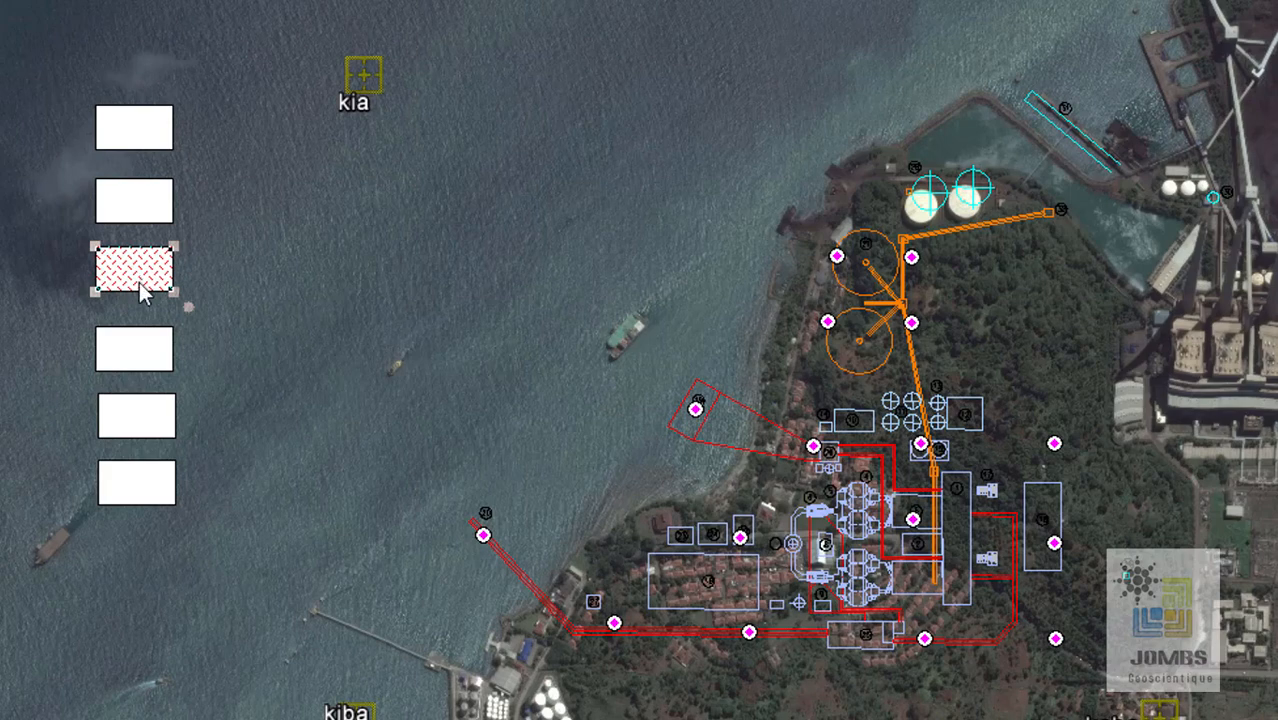
{"action": "double_click", "coordinate": [130, 283]}
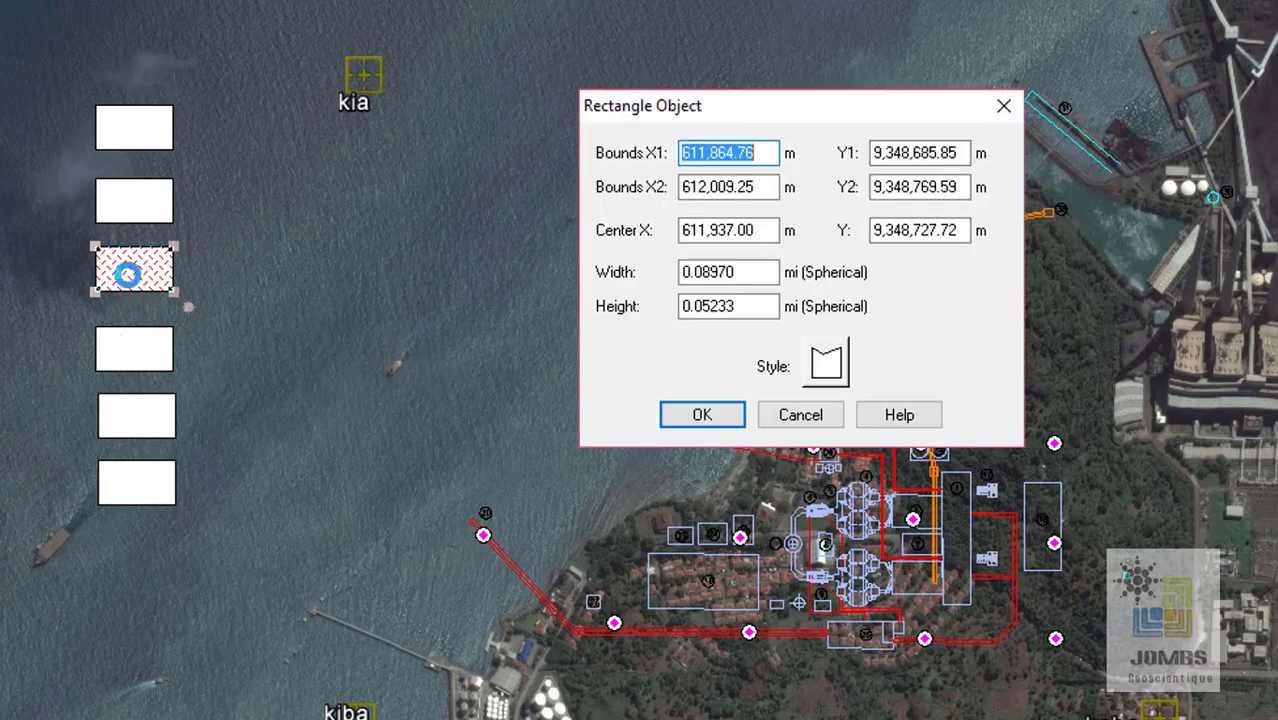
{"action": "left_click", "coordinate": [770, 231]}
{"action": "key", "text": "shift+Home"}
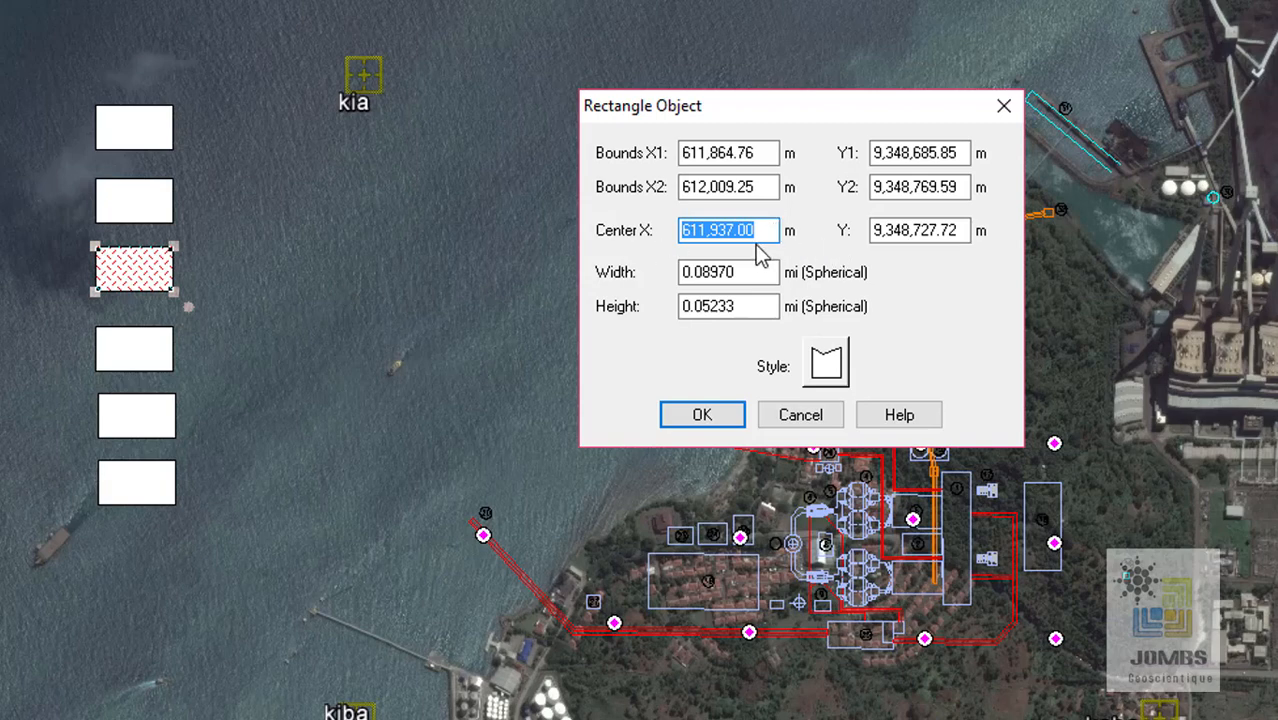
{"action": "type", "text": "611,937.47"}
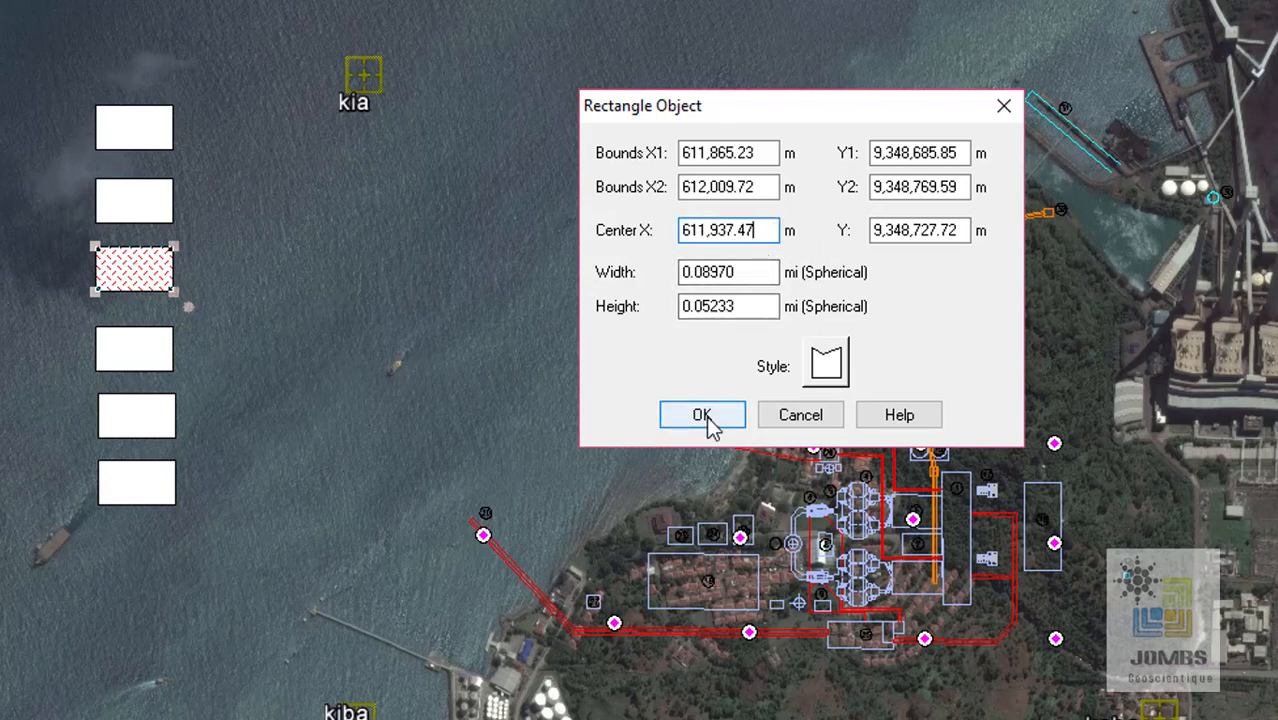
{"action": "left_click", "coordinate": [703, 415]}
Set the Center X of the fourth rectangle from the top of the column to 611,937.47 m.
{"action": "double_click", "coordinate": [145, 352]}
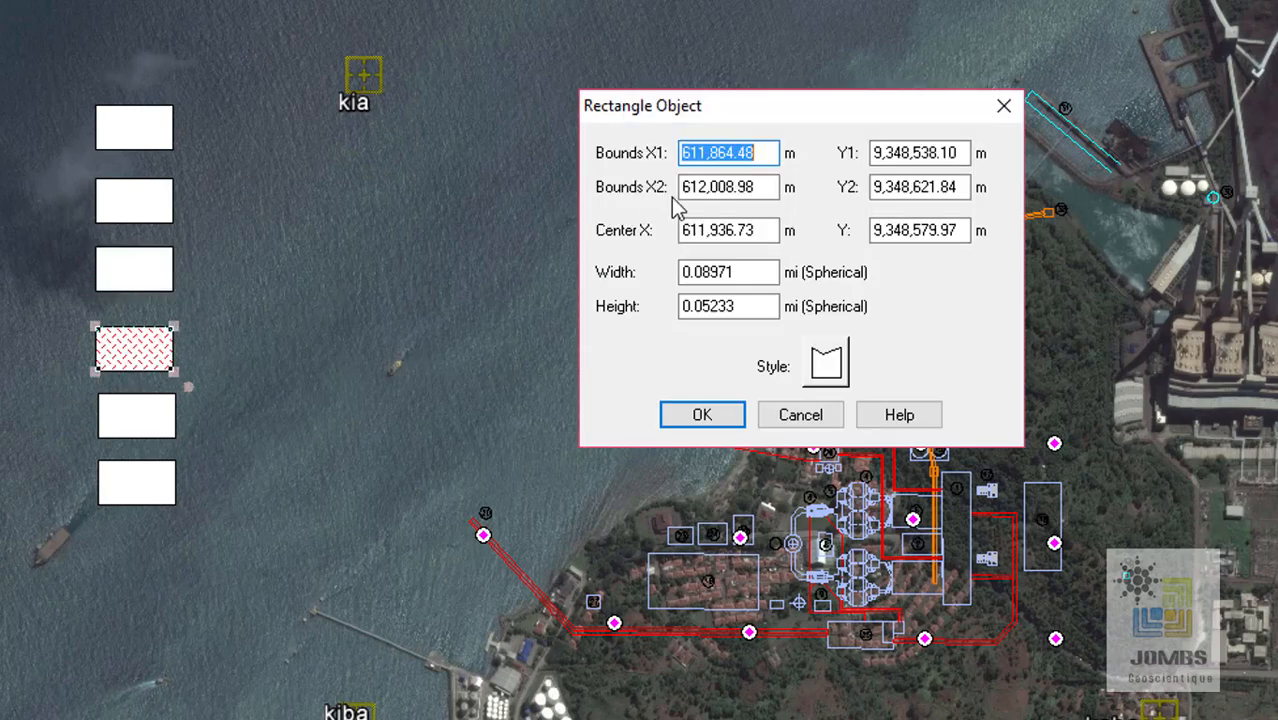
{"action": "left_click_drag", "start_coordinate": [770, 230], "coordinate": [622, 230]}
{"action": "type", "text": "611,937.47"}
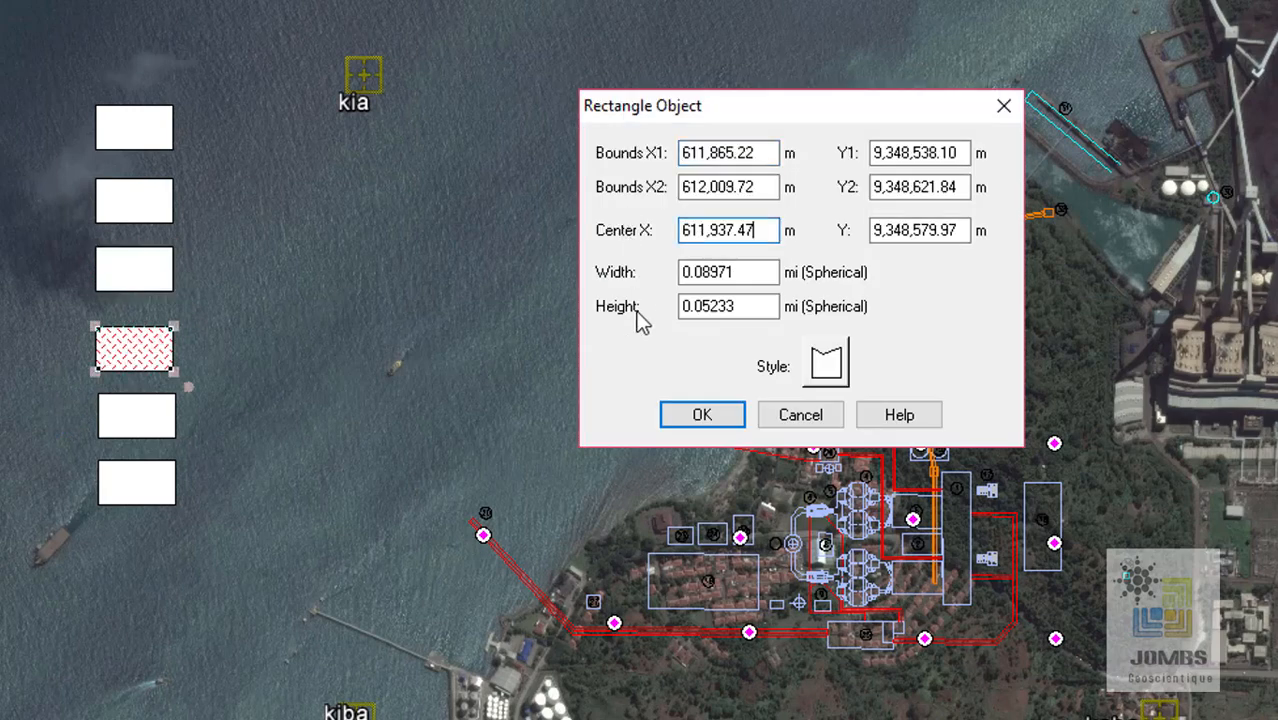
{"action": "left_click", "coordinate": [702, 415]}
Set the Center X of the fifth rectangle from the top of the column to 611,937.47 m.
{"action": "double_click", "coordinate": [149, 421]}
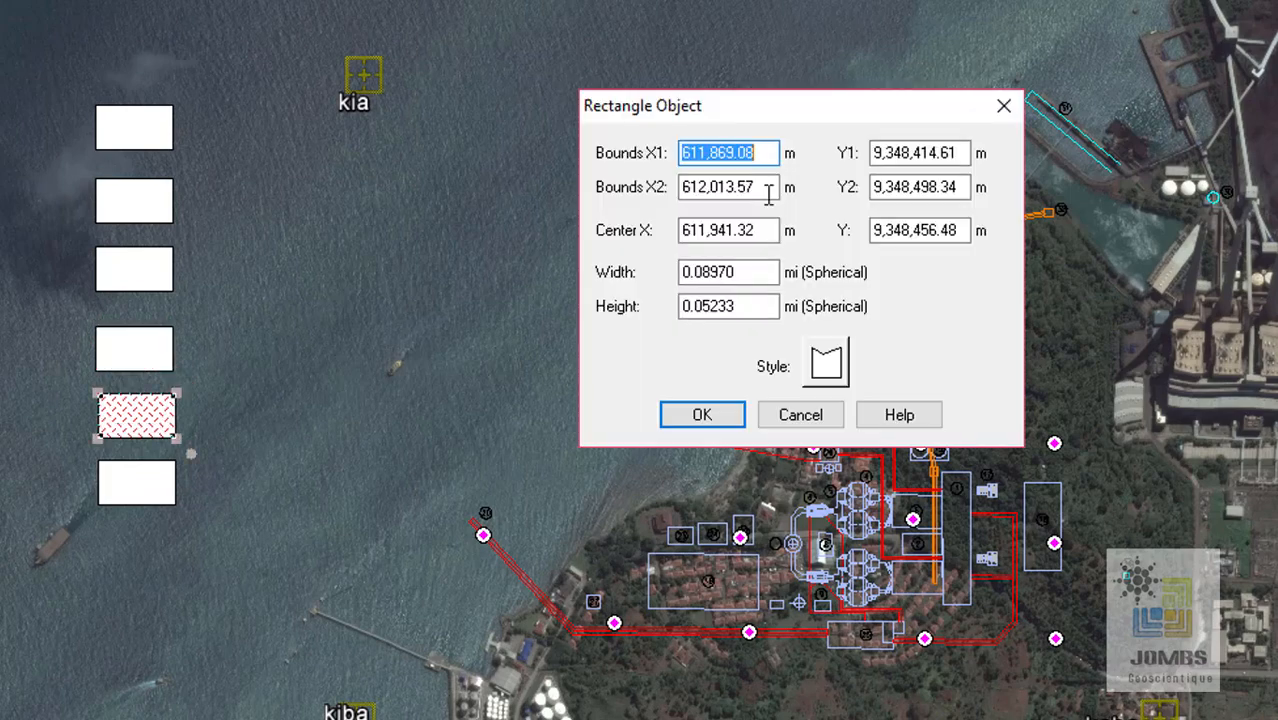
{"action": "left_click_drag", "start_coordinate": [772, 230], "coordinate": [550, 224]}
{"action": "type", "text": "611,937.47"}
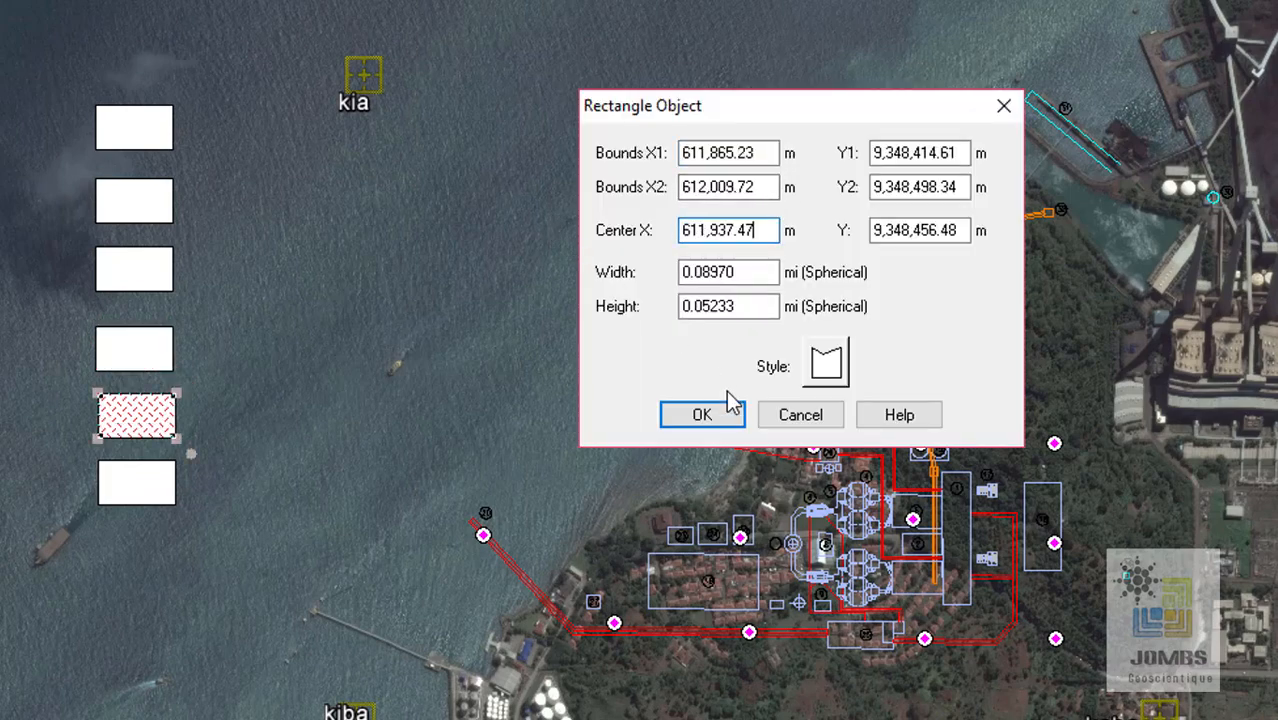
{"action": "left_click", "coordinate": [730, 402]}
Set the Center X of the lowest rectangle in the column to 611,937.47 m and deselect it.
{"action": "double_click", "coordinate": [145, 488]}
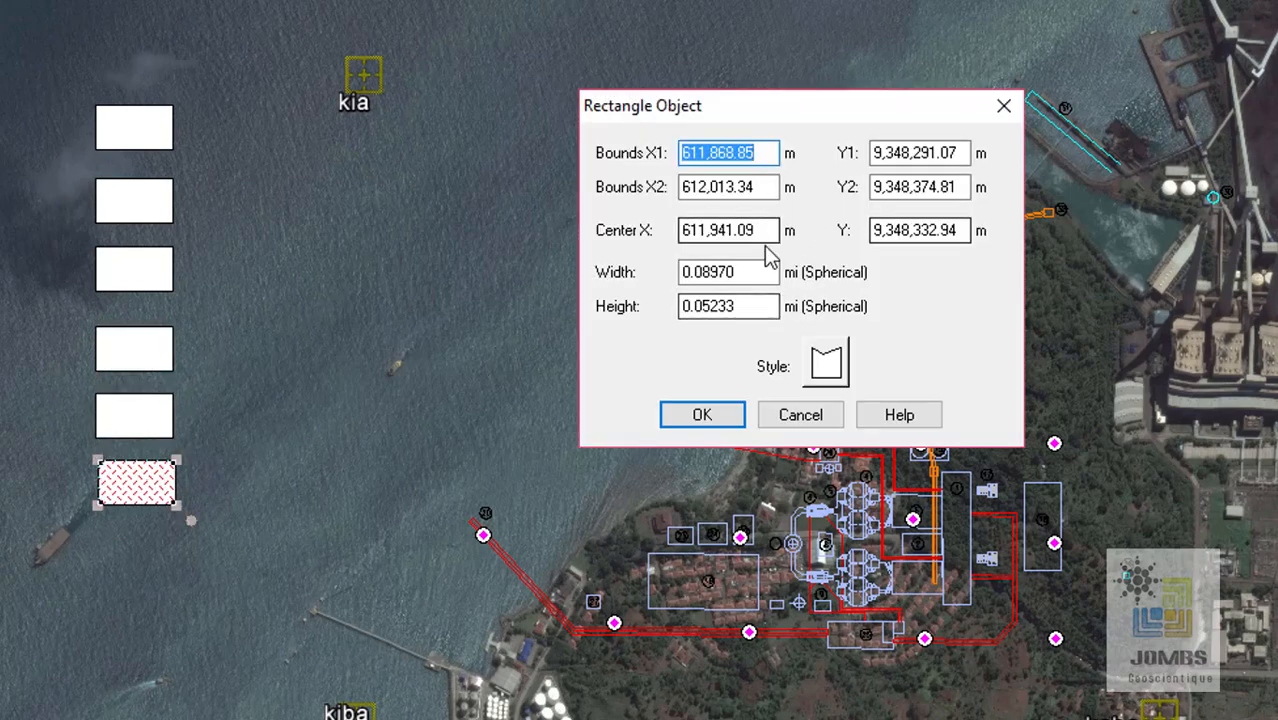
{"action": "left_click_drag", "start_coordinate": [765, 227], "coordinate": [525, 224]}
{"action": "type", "text": "611,937.47"}
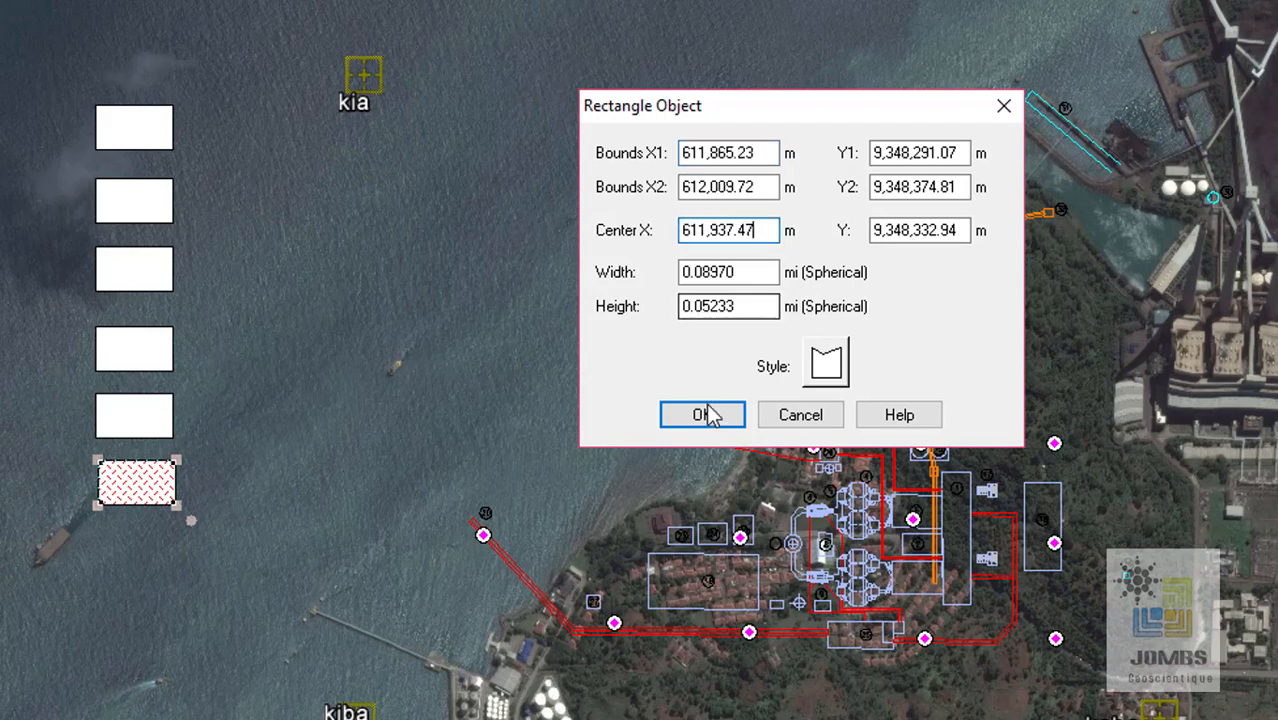
{"action": "left_click", "coordinate": [707, 414]}
{"action": "left_click", "coordinate": [351, 312]}
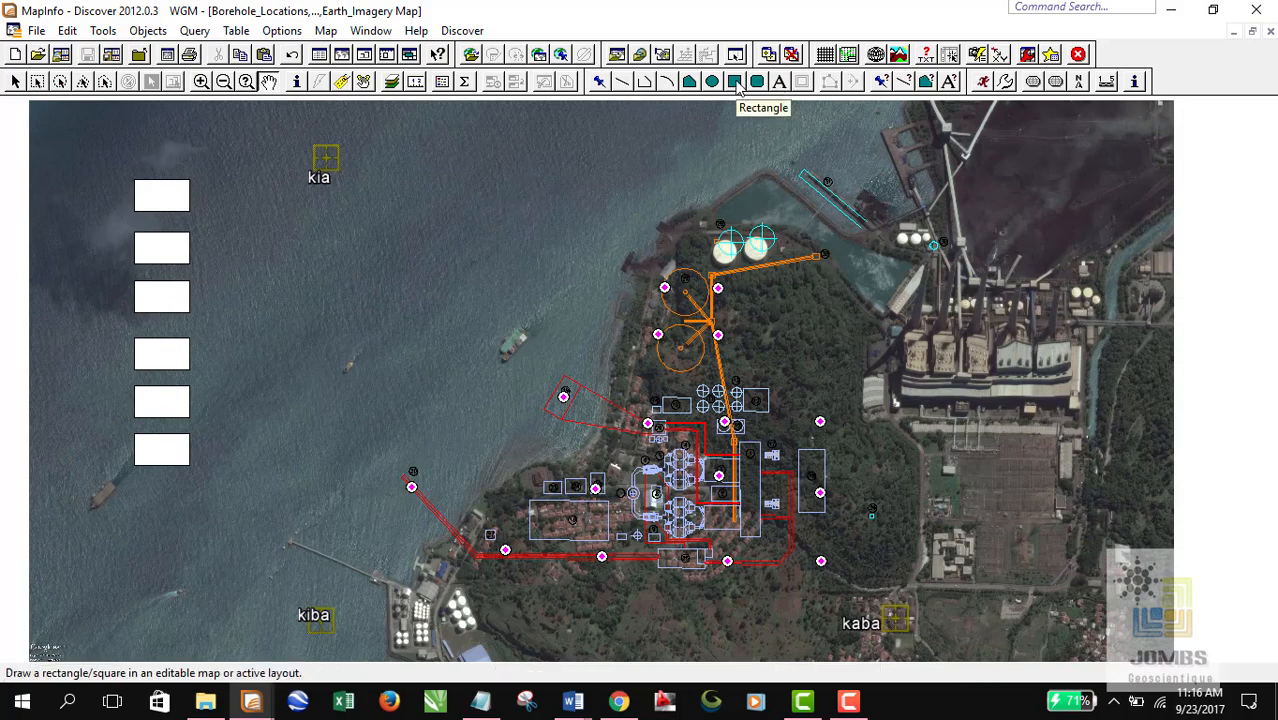
Draw a rectangle about 0.10 mi wide and 0.057 mi high over the water east of the column, and select it.
{"action": "left_click", "coordinate": [735, 83]}
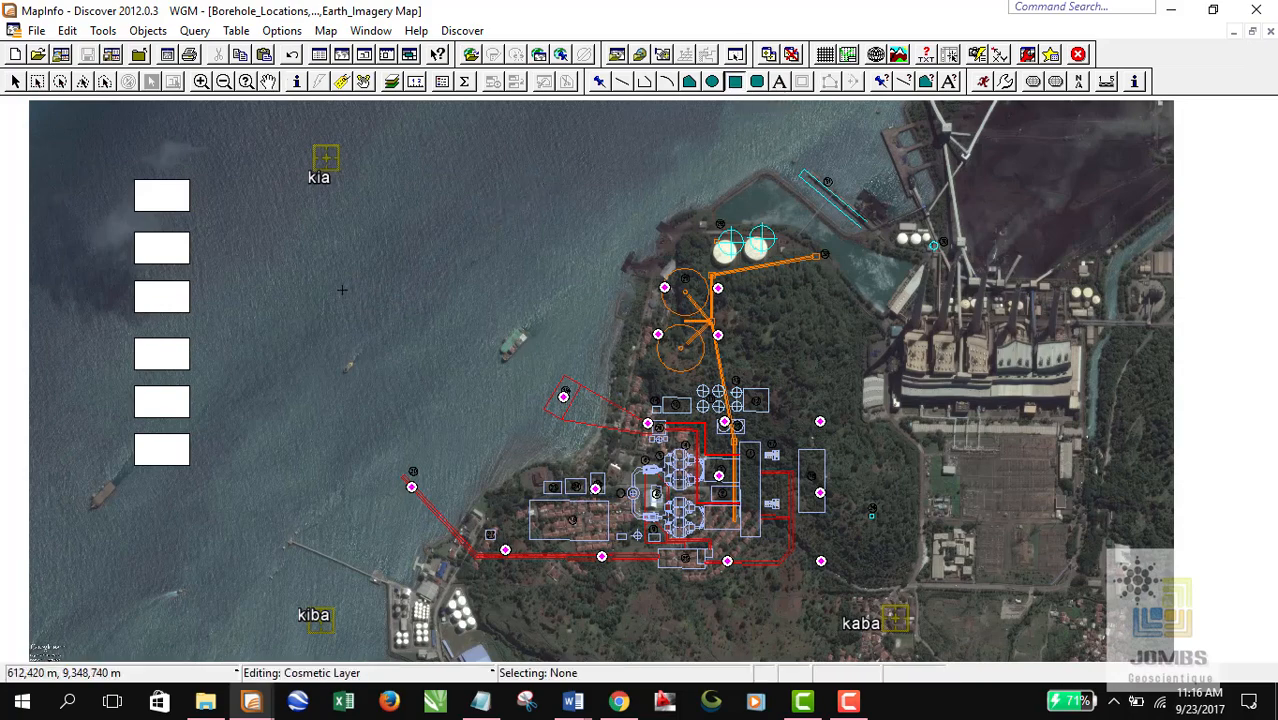
{"action": "left_click_drag", "start_coordinate": [288, 236], "coordinate": [351, 271]}
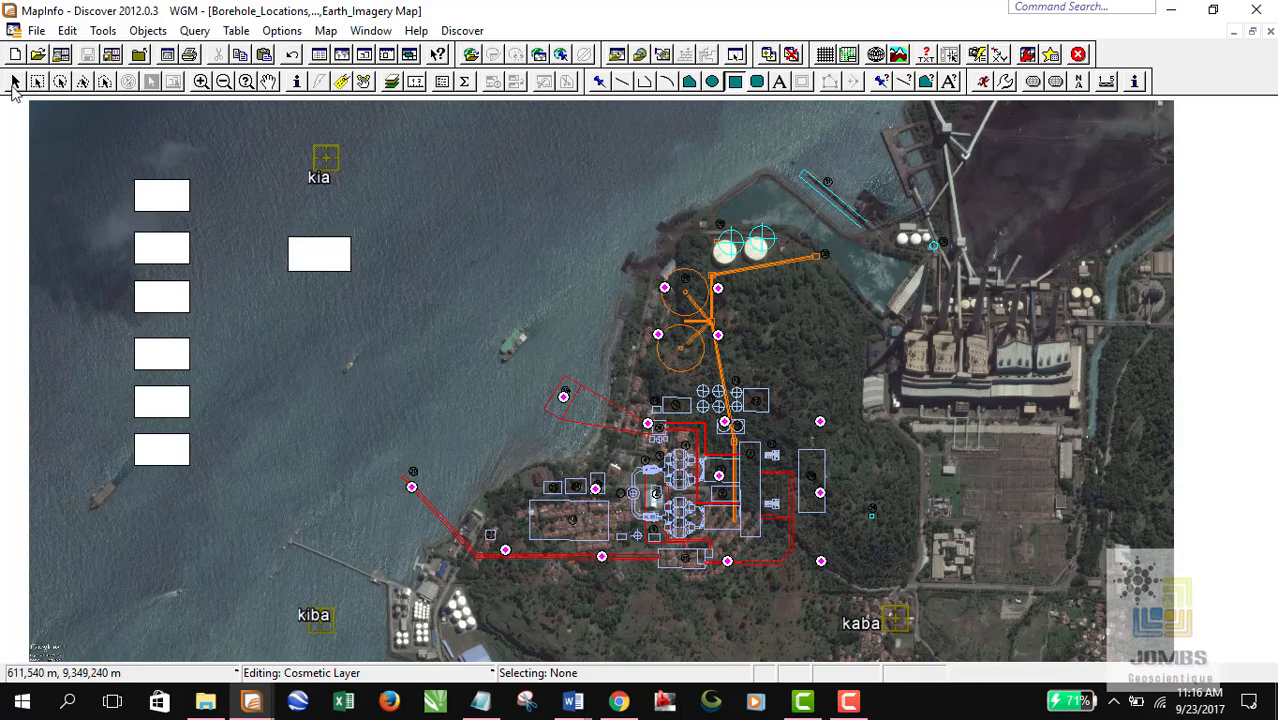
{"action": "left_click", "coordinate": [15, 84]}
{"action": "left_click", "coordinate": [314, 255]}
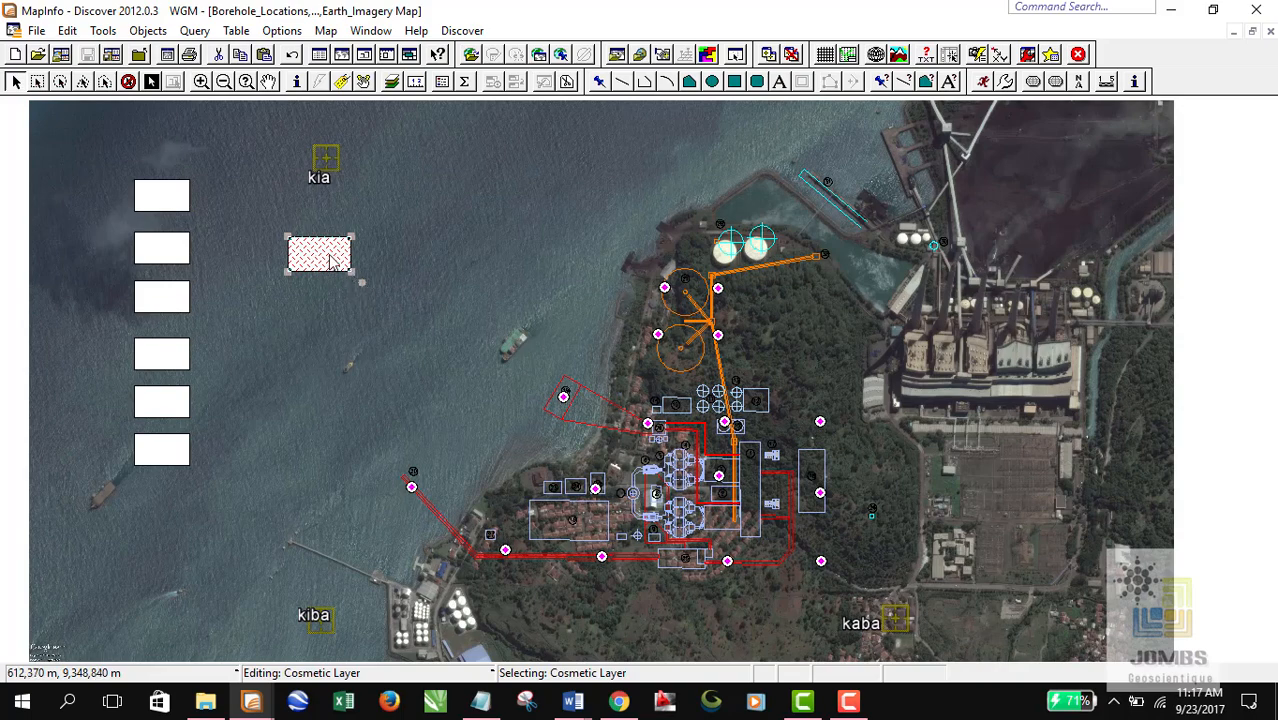
Make three copies of the new rectangle, spread them in an uneven row to its east, and undo the last shift.
{"action": "left_click_drag", "start_coordinate": [316, 255], "coordinate": [407, 228]}
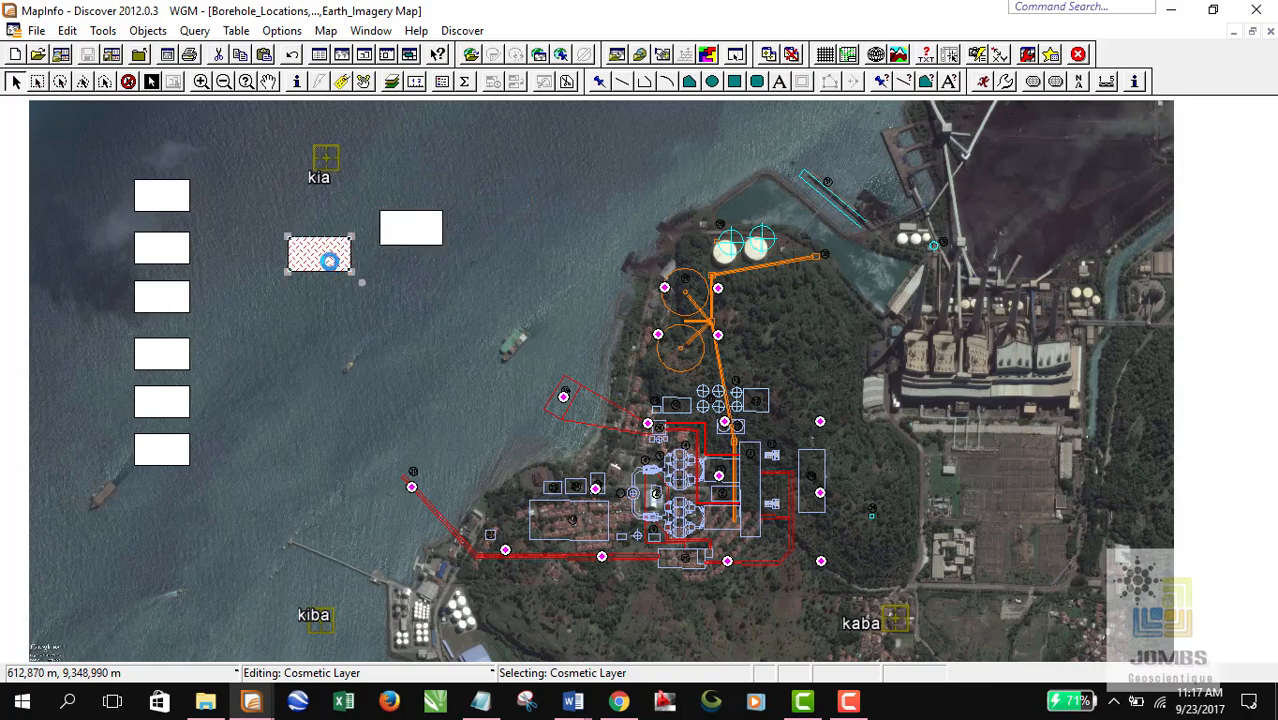
{"action": "left_click_drag", "start_coordinate": [326, 258], "coordinate": [355, 297]}
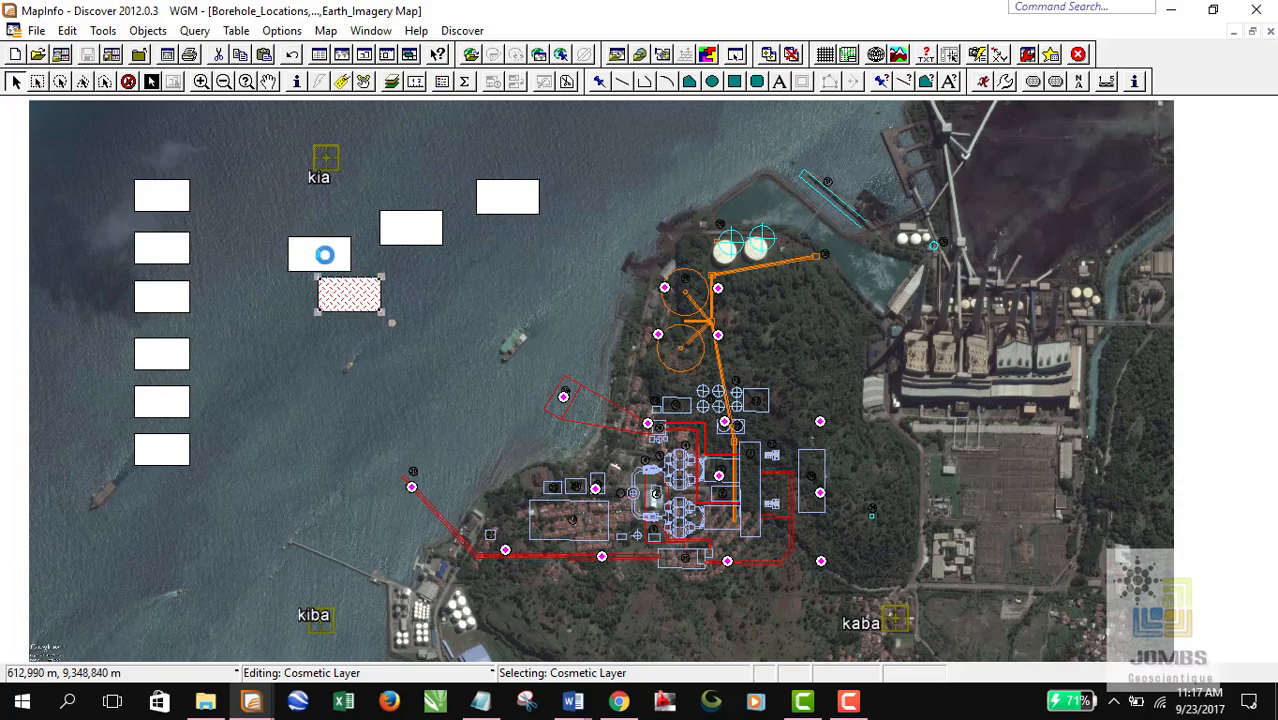
{"action": "left_click", "coordinate": [326, 255]}
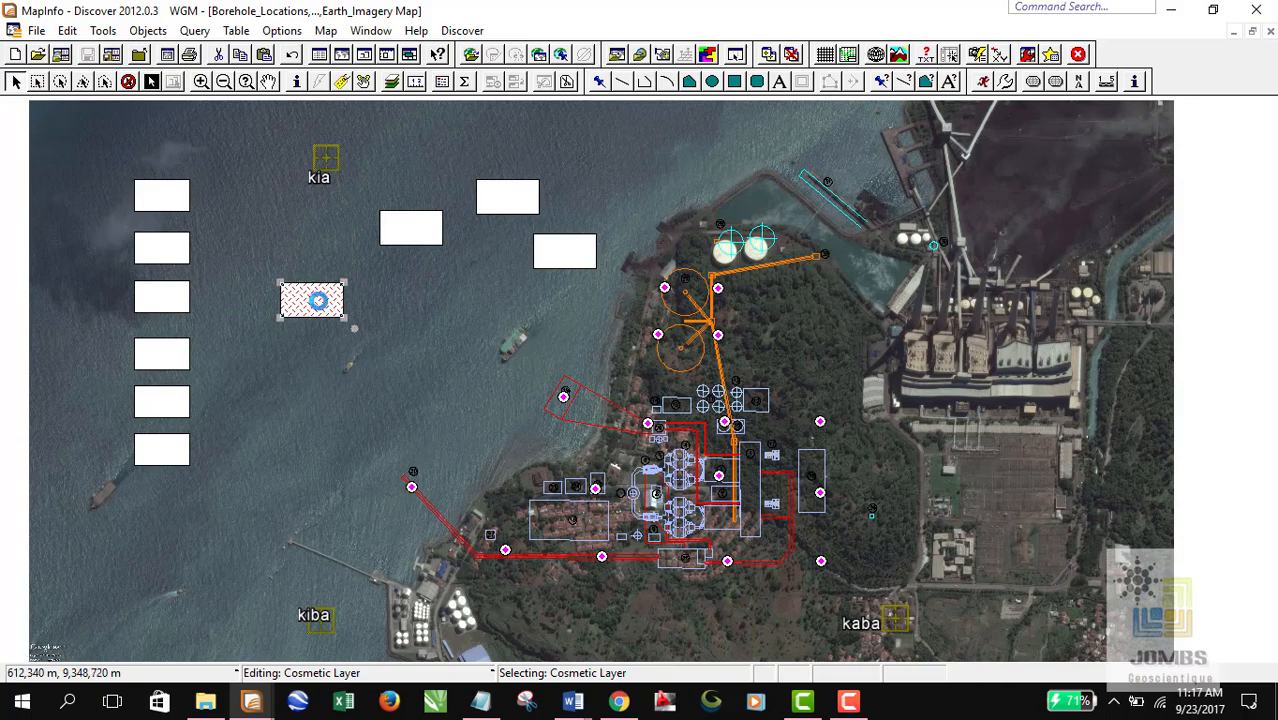
{"action": "key", "text": "ctrl+z"}
{"action": "left_click", "coordinate": [319, 335]}
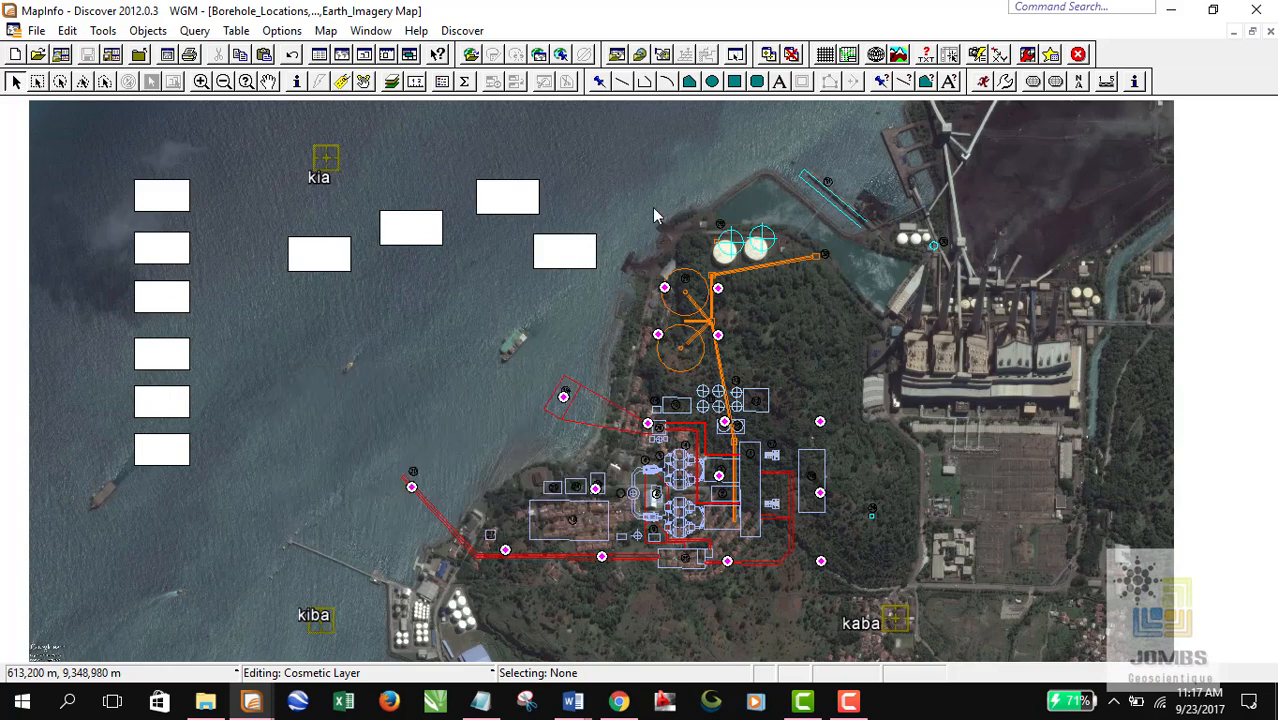
Copy the Center Y value of the second rectangle from the west in the row, leaving that rectangle unchanged.
{"action": "left_click", "coordinate": [268, 81]}
{"action": "left_click", "coordinate": [15, 84]}
{"action": "left_click", "coordinate": [407, 233]}
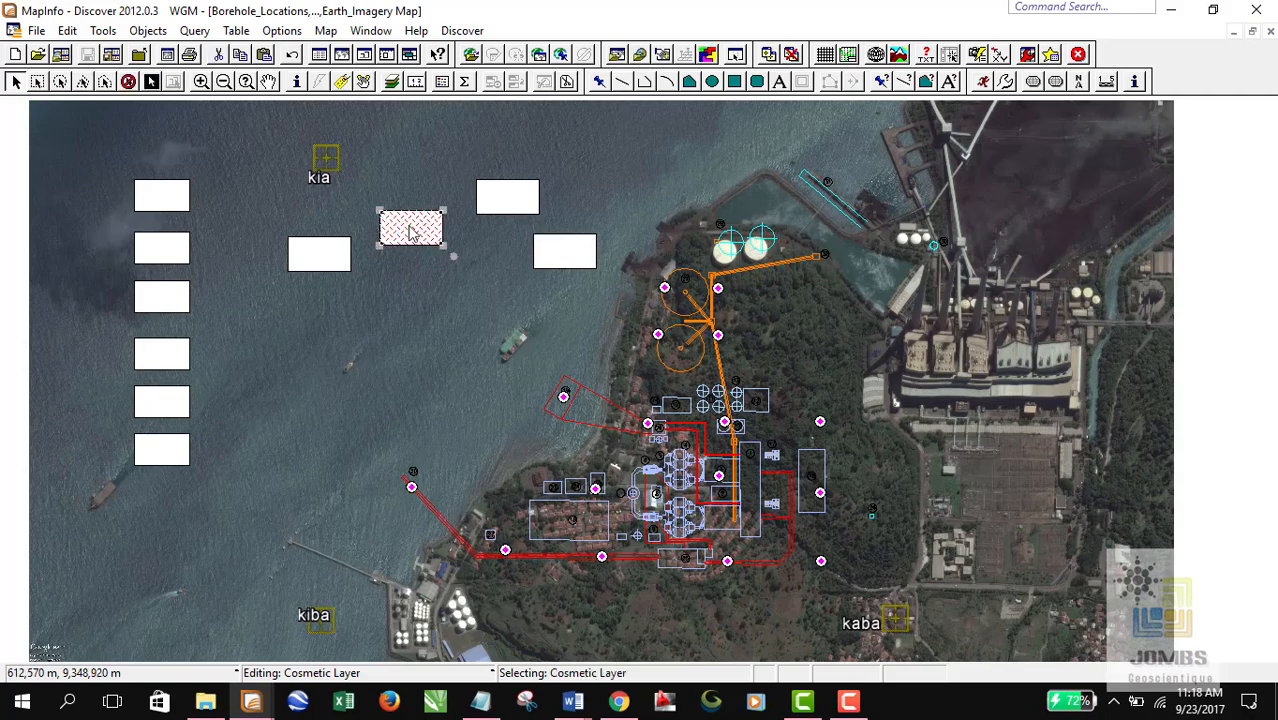
{"action": "double_click", "coordinate": [410, 232]}
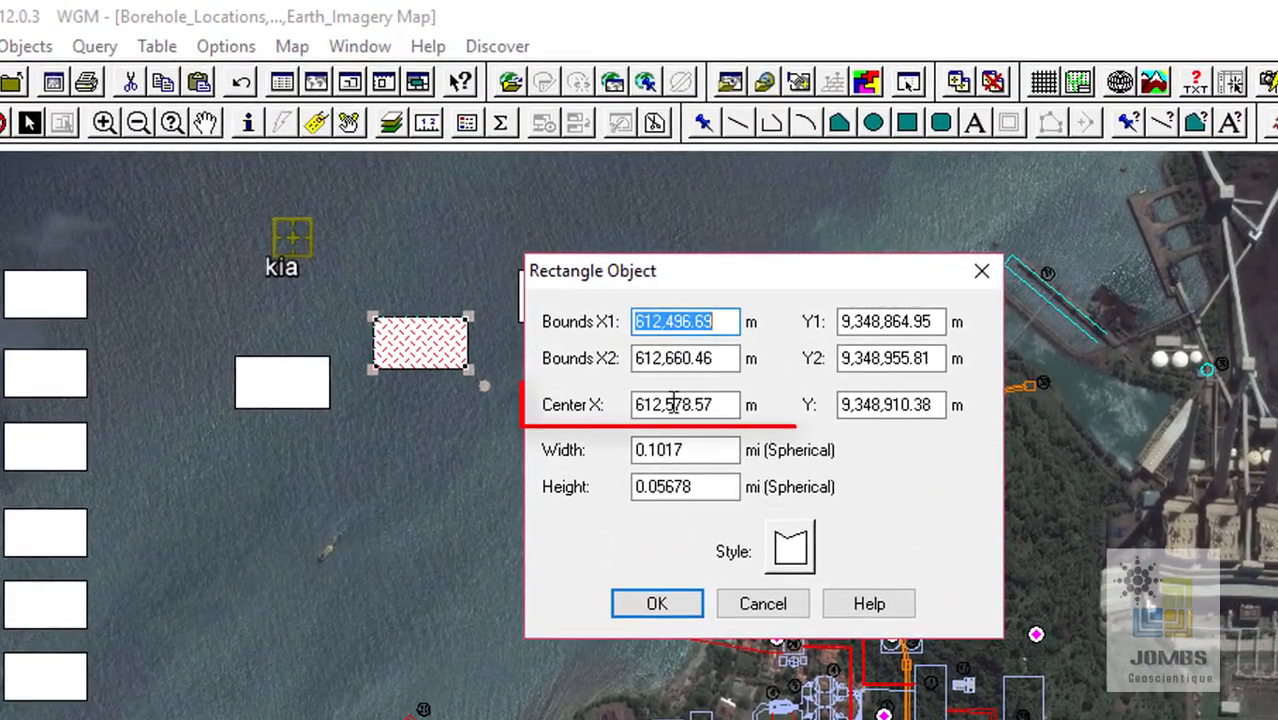
{"action": "left_click_drag", "start_coordinate": [925, 408], "coordinate": [826, 401]}
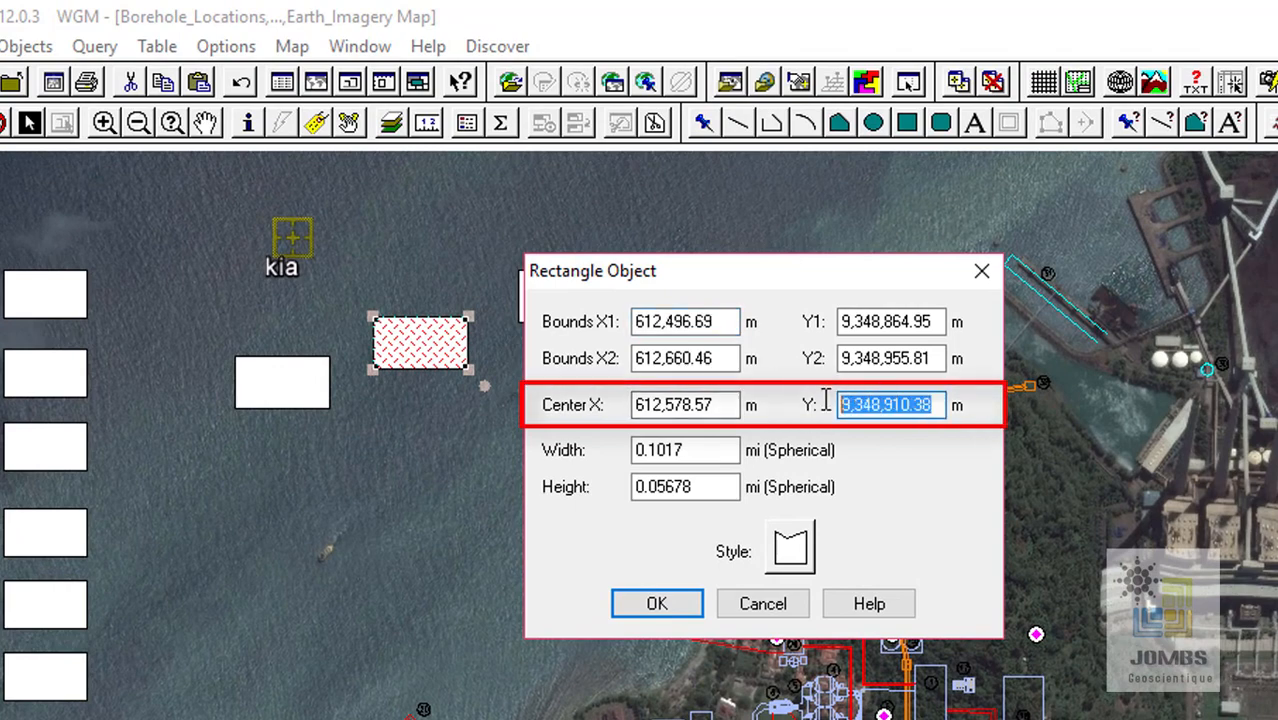
{"action": "right_click", "coordinate": [857, 413]}
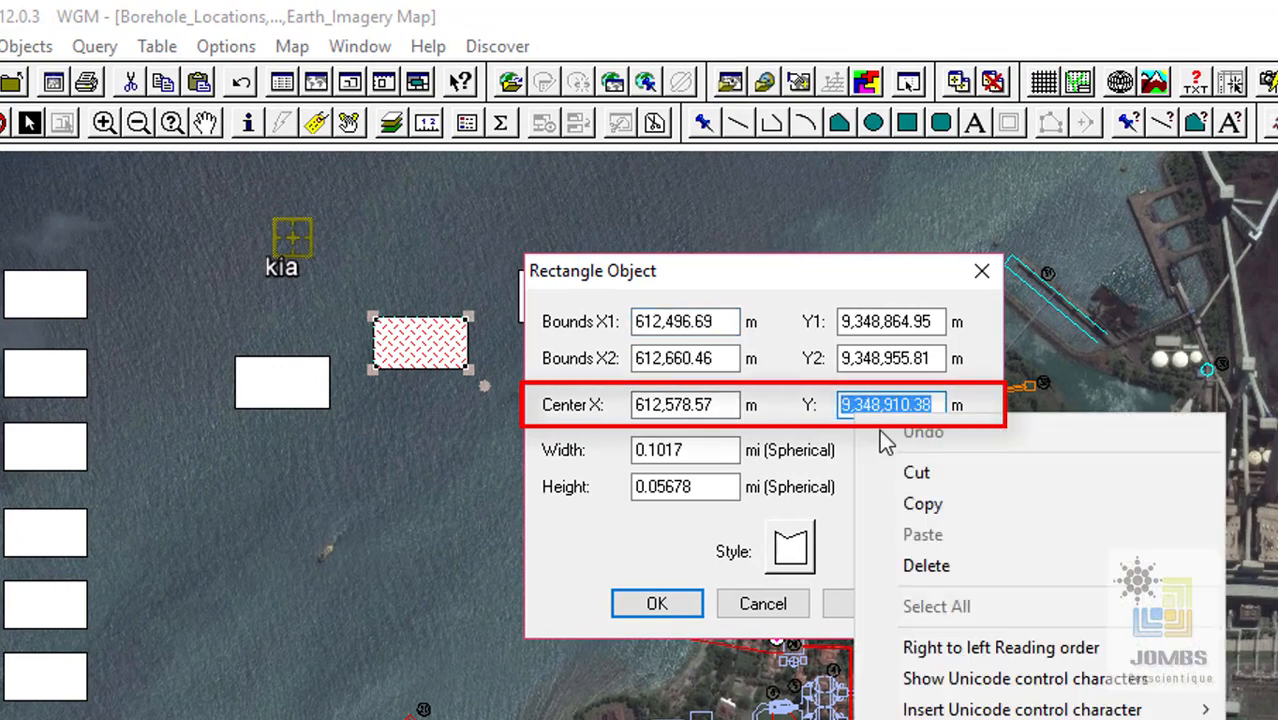
{"action": "left_click", "coordinate": [953, 508]}
{"action": "left_click", "coordinate": [784, 608]}
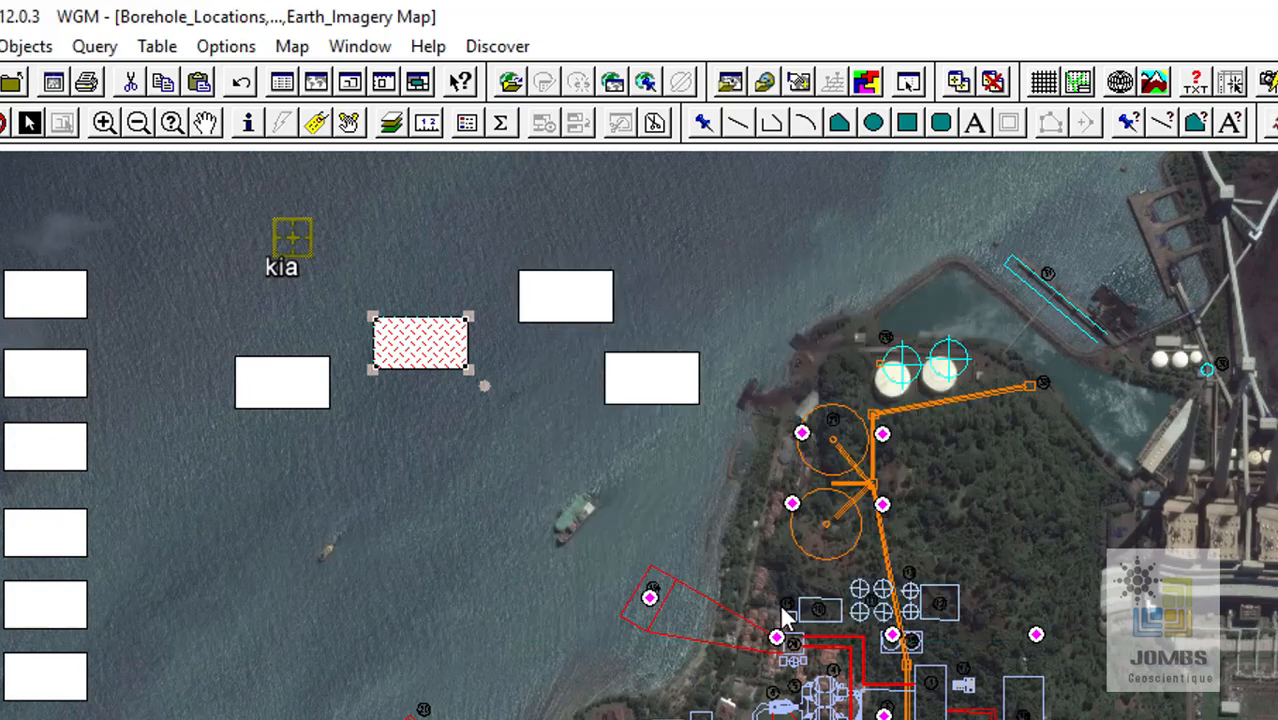
Set the Center Y of the westernmost rectangle in the row to 9,348,910.38 m.
{"action": "left_click", "coordinate": [441, 511]}
{"action": "double_click", "coordinate": [280, 392]}
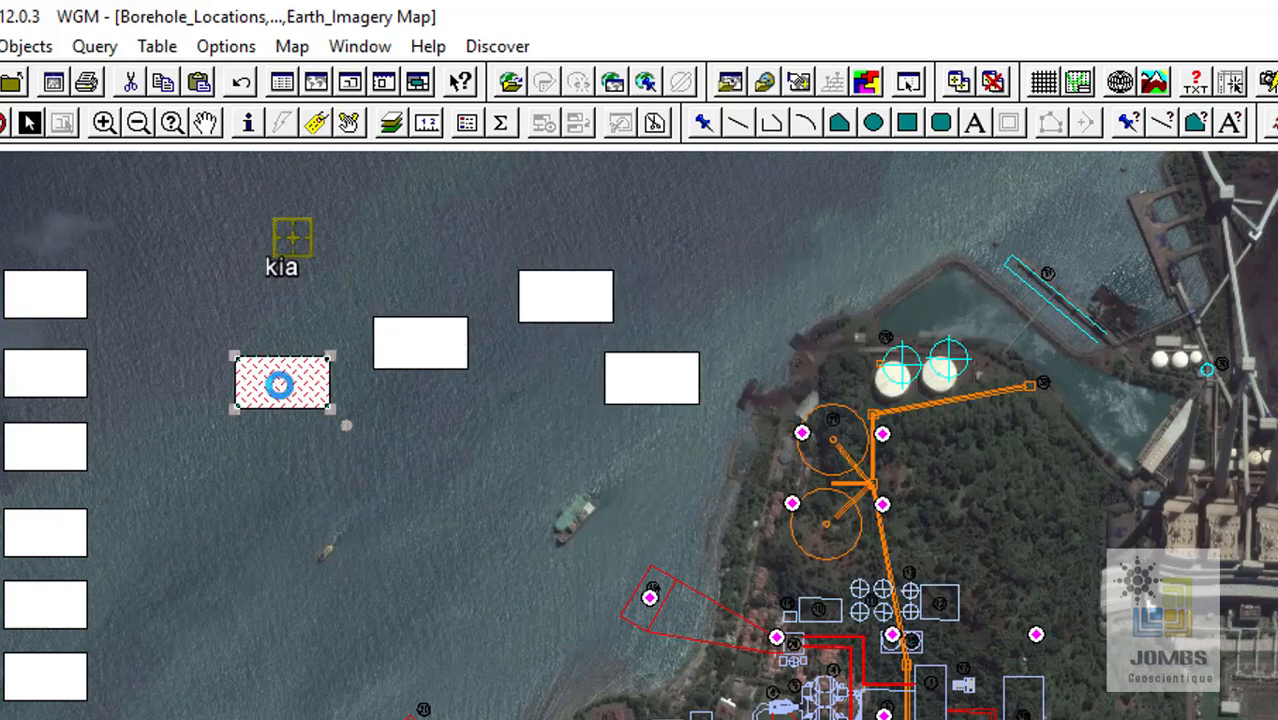
{"action": "double_click", "coordinate": [900, 402]}
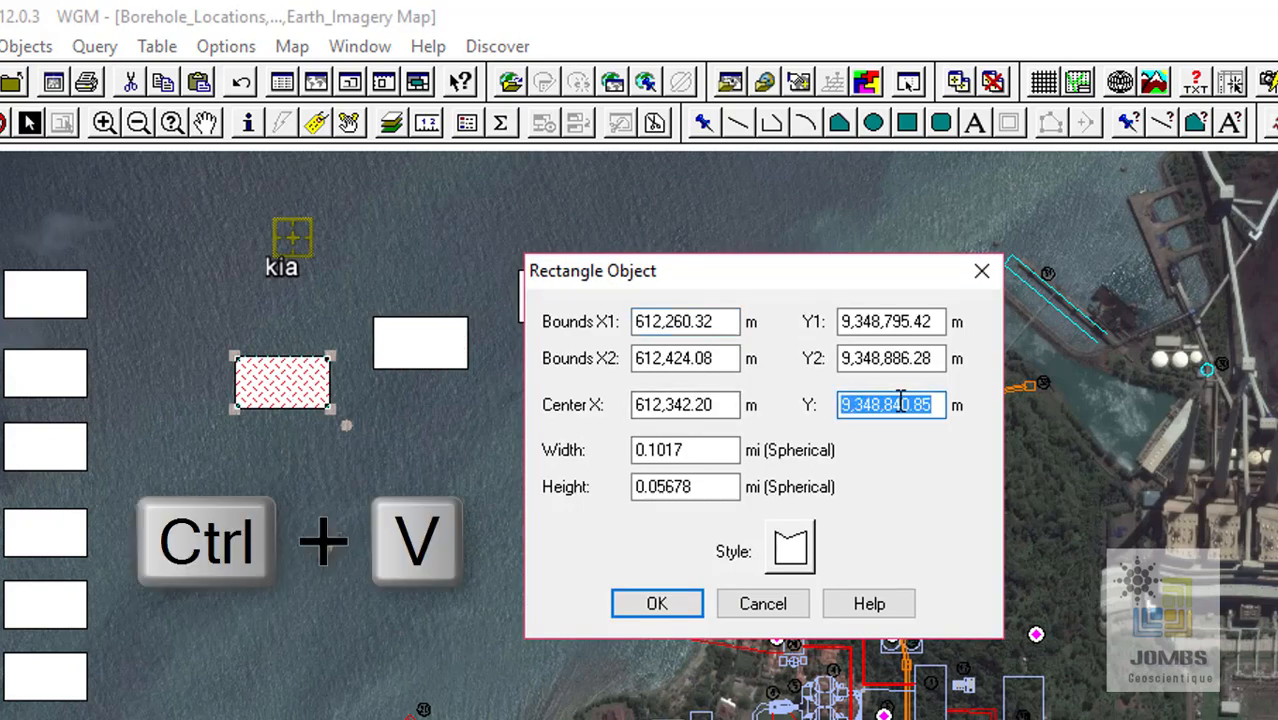
{"action": "key", "text": "ctrl+v"}
{"action": "left_click", "coordinate": [658, 605]}
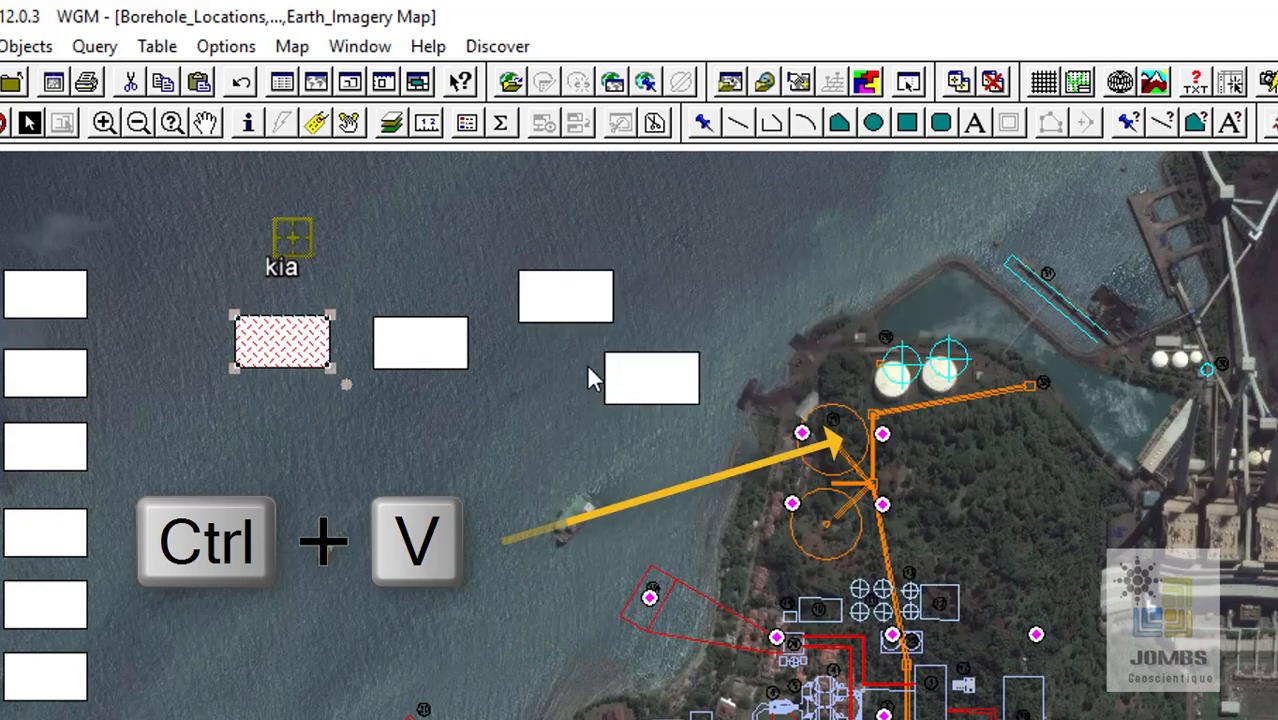
Set the Center Y of the third rectangle from the west in the row to 9,348,910.38 m.
{"action": "double_click", "coordinate": [572, 315]}
{"action": "double_click", "coordinate": [888, 410]}
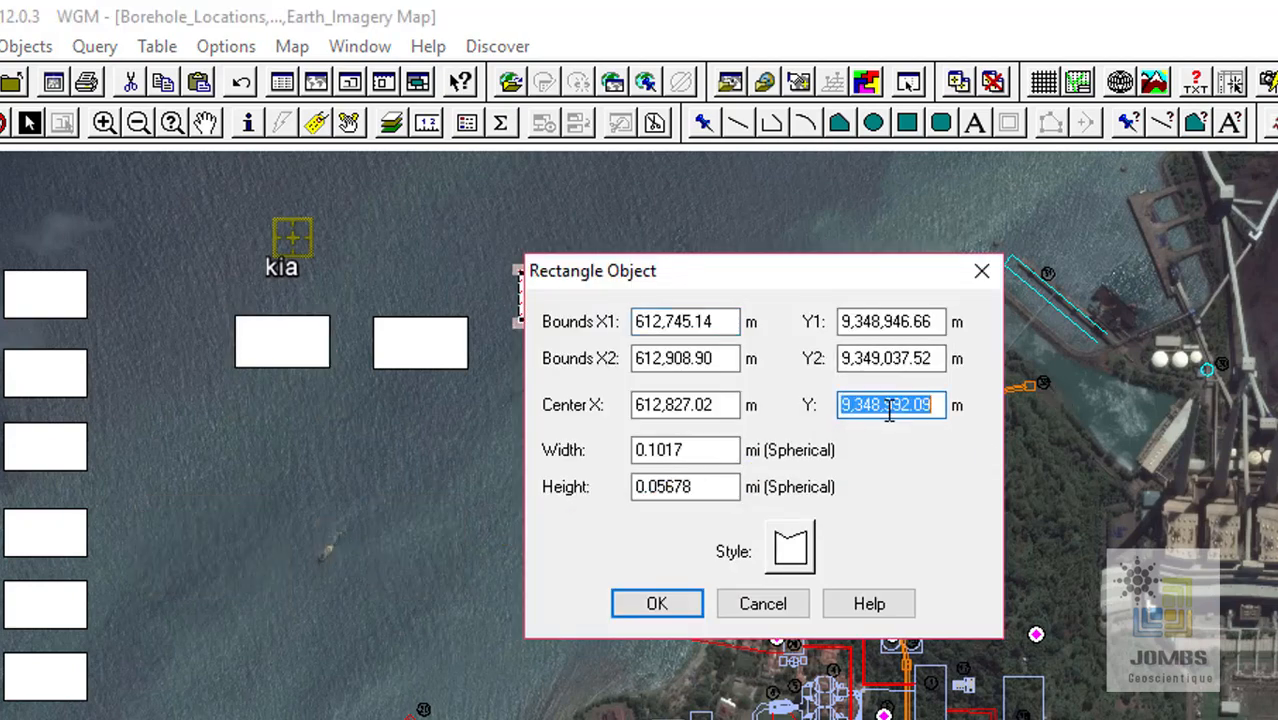
{"action": "key", "text": "ctrl+v"}
{"action": "left_click", "coordinate": [686, 610]}
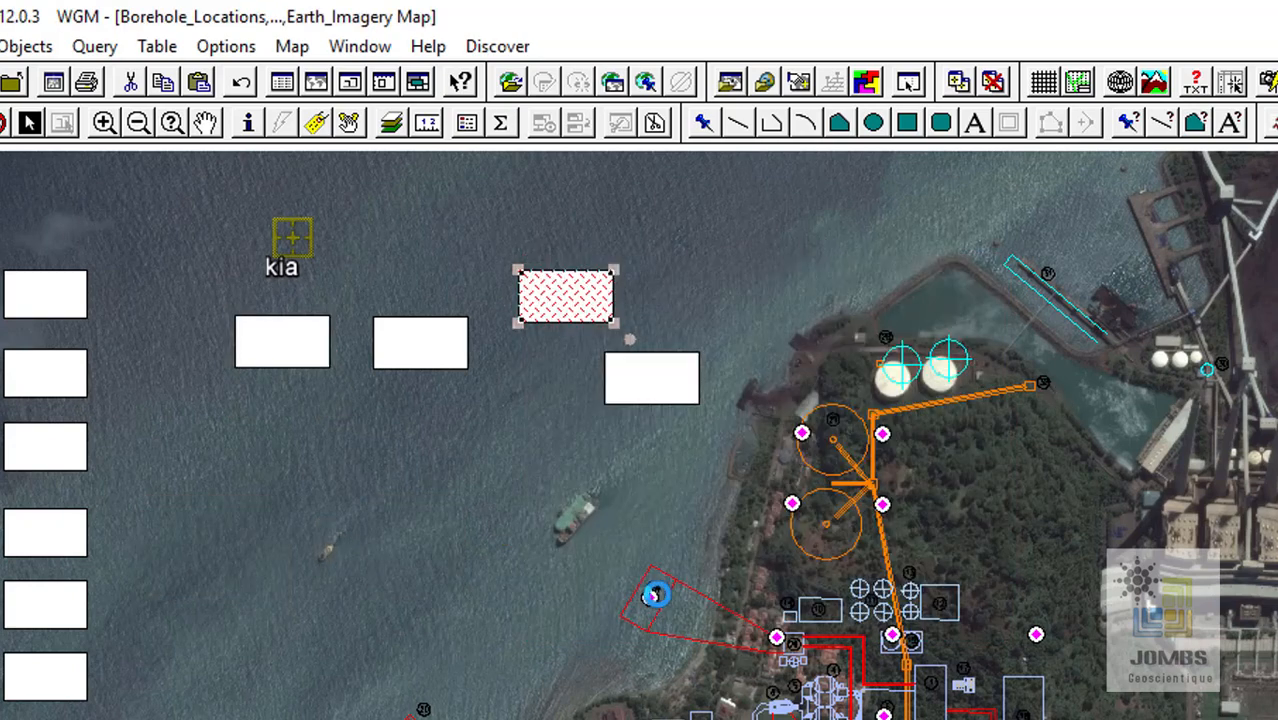
Set the Center Y of the easternmost rectangle in the row to 9,348,910.38 m.
{"action": "left_click", "coordinate": [648, 392]}
{"action": "double_click", "coordinate": [648, 392]}
{"action": "left_click", "coordinate": [930, 403]}
{"action": "double_click", "coordinate": [930, 403]}
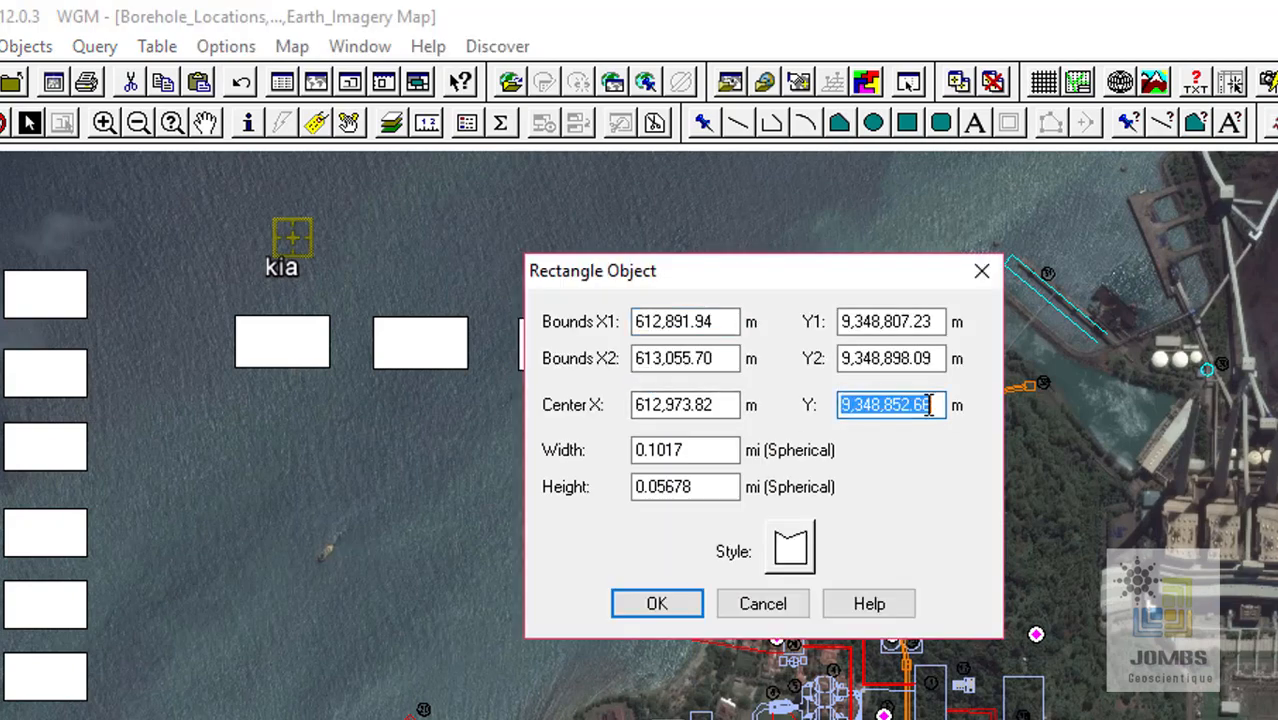
{"action": "key", "text": "ctrl+v"}
{"action": "left_click", "coordinate": [624, 607]}
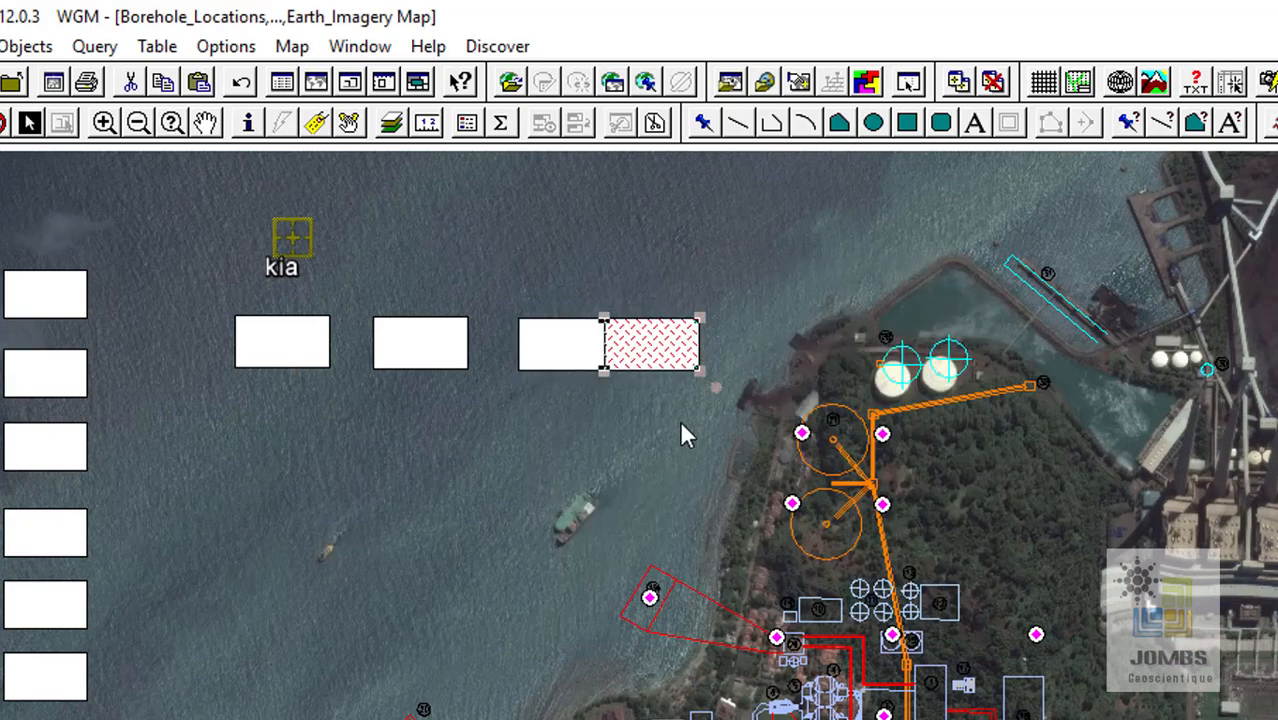
Shift the easternmost rectangle clear of its neighbour, set its Center Y to 9,348,910.38 m and deselect it.
{"action": "double_click", "coordinate": [688, 291]}
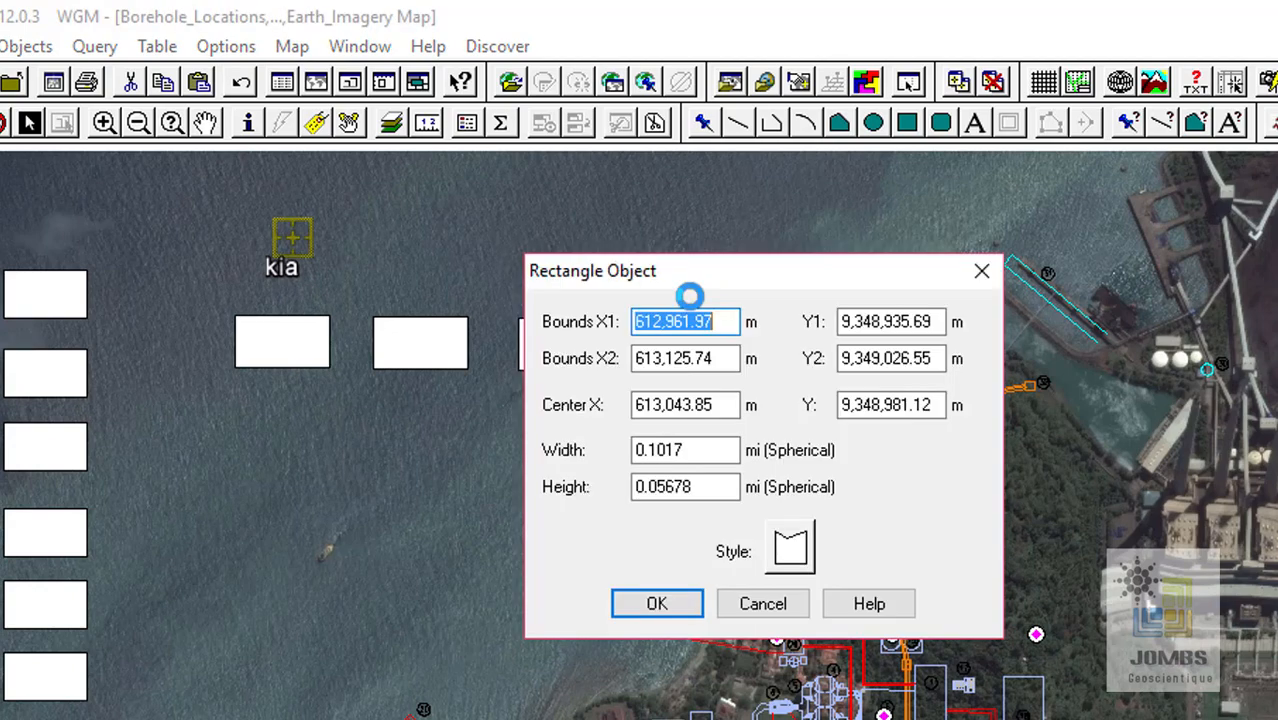
{"action": "left_click", "coordinate": [928, 402]}
{"action": "double_click", "coordinate": [928, 402]}
{"action": "type", "text": "9,348,910.38"}
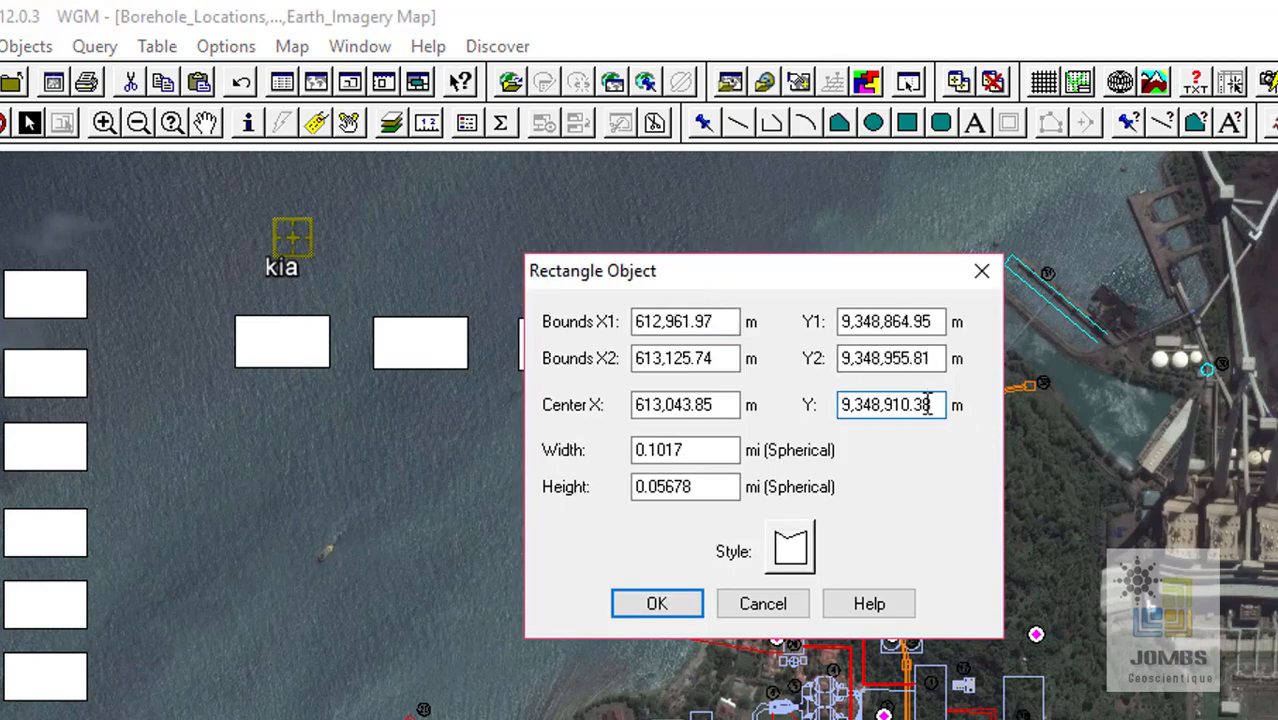
{"action": "left_click", "coordinate": [672, 604]}
{"action": "left_click", "coordinate": [592, 514]}
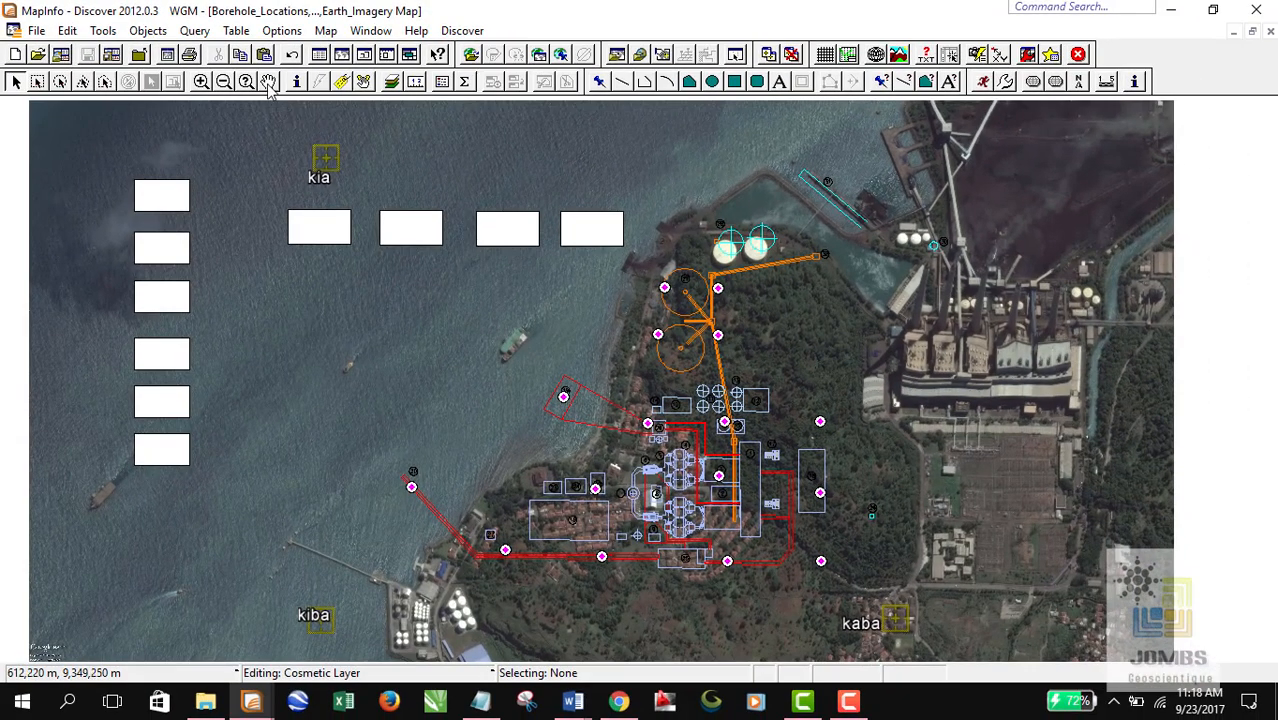
Select the four rectangles of the row together, move them just below the column and deselect them.
{"action": "left_click", "coordinate": [268, 81]}
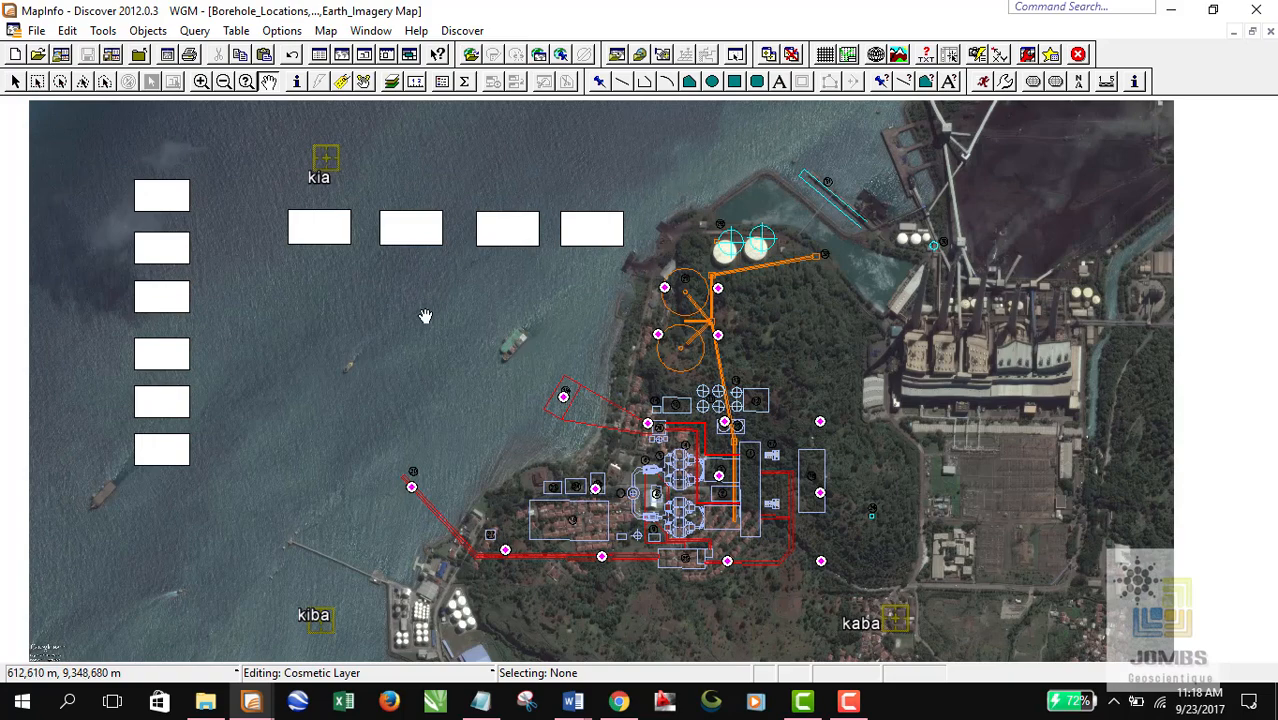
{"action": "left_click", "coordinate": [37, 83]}
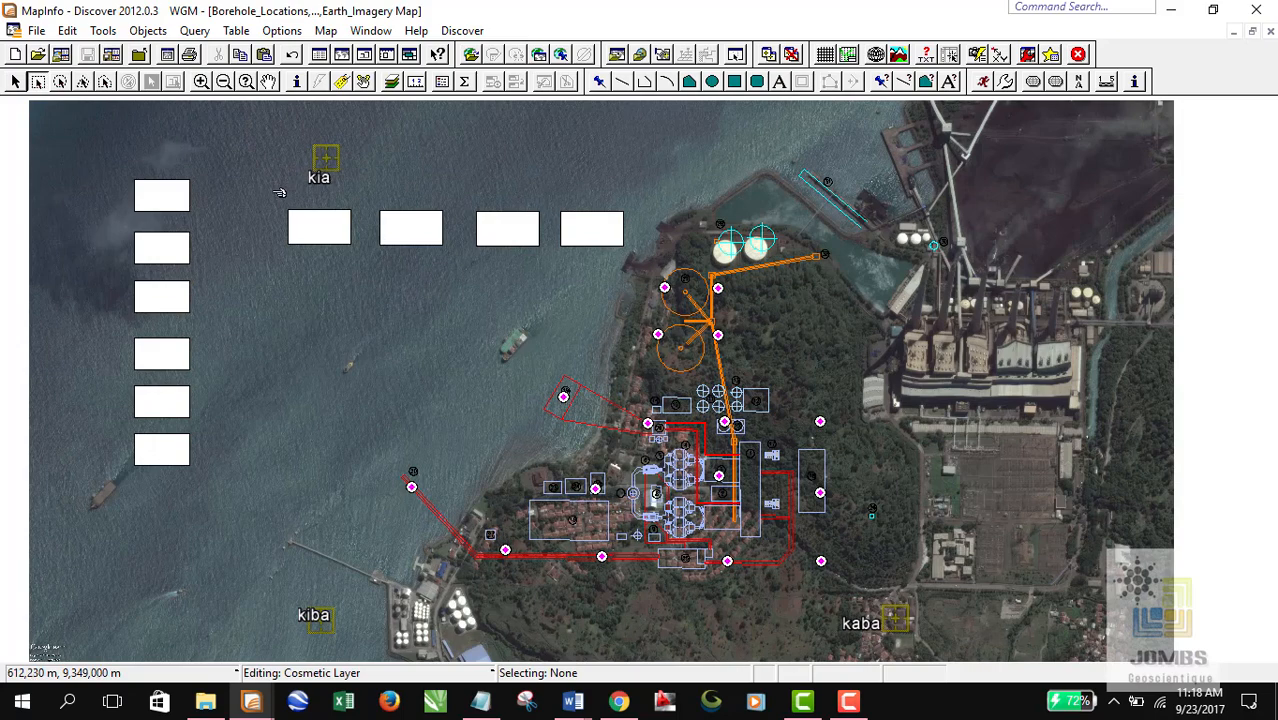
{"action": "left_click_drag", "start_coordinate": [678, 306], "coordinate": [672, 305]}
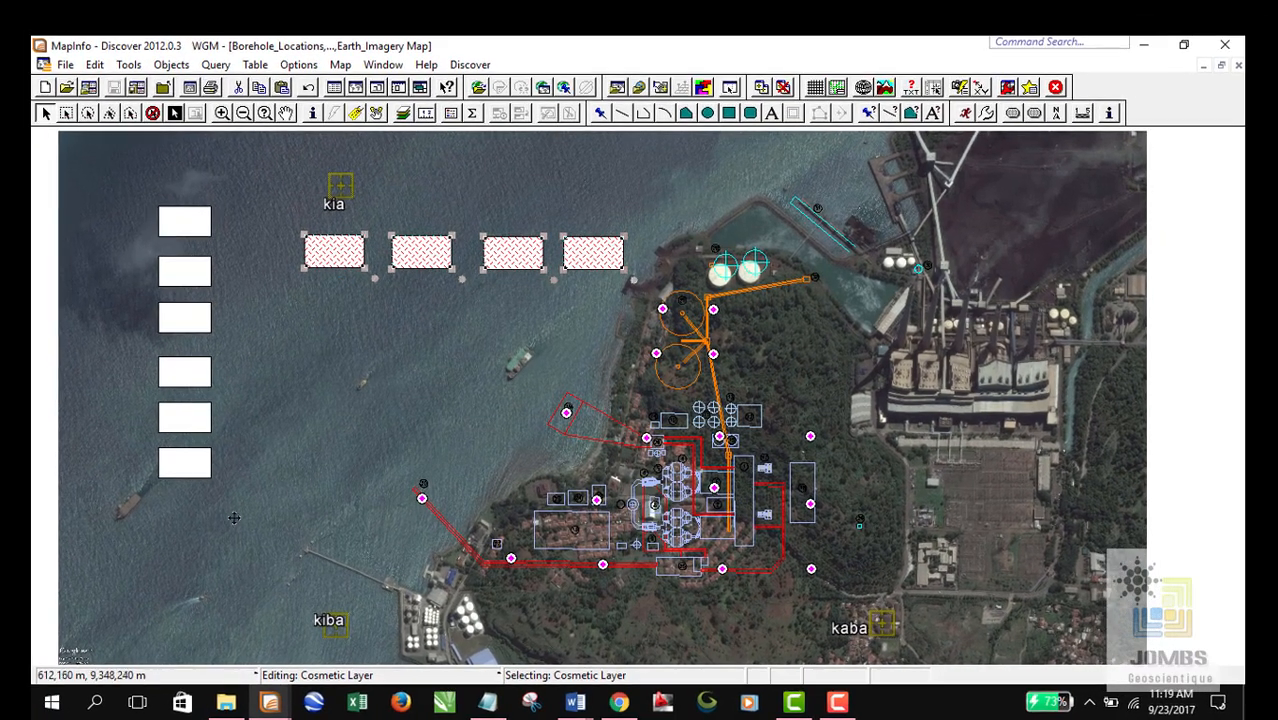
{"action": "left_click", "coordinate": [477, 345]}
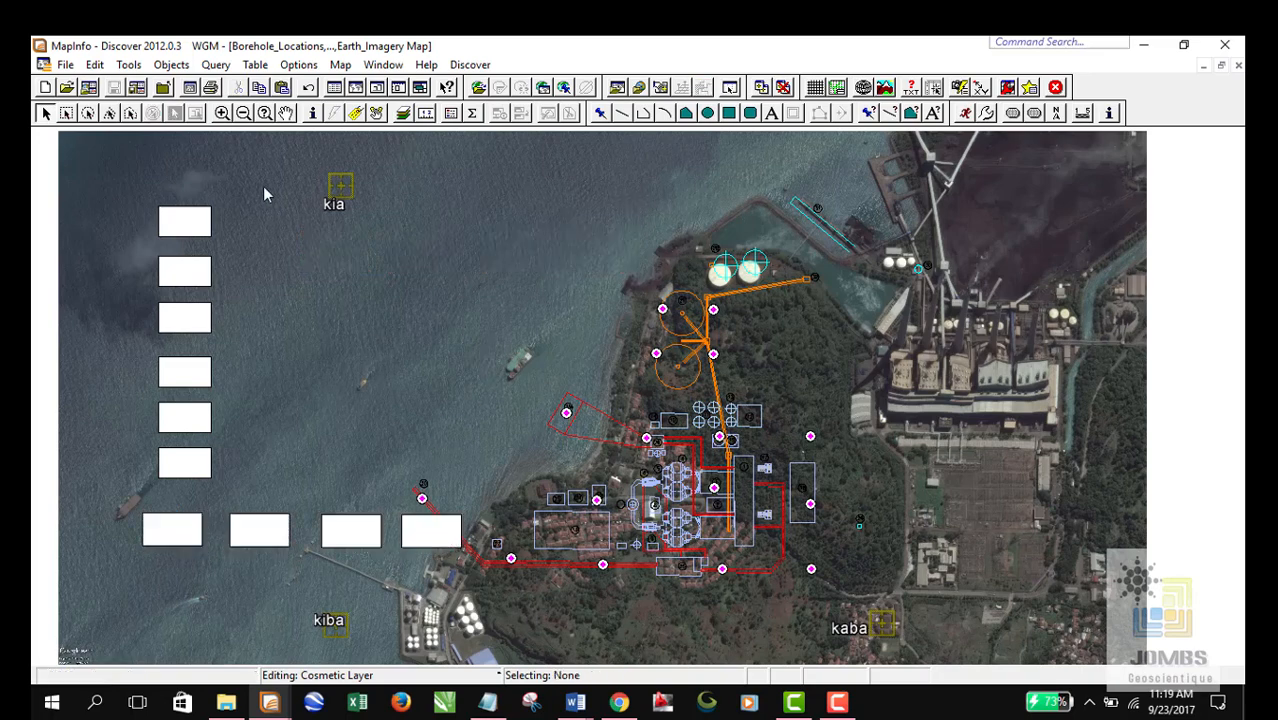
Select all the rectangles of the column and the row together and delete them from the map.
{"action": "left_click", "coordinate": [66, 113]}
{"action": "mouse_move", "coordinate": [125, 173]}
{"action": "left_mouse_down"}
{"action": "mouse_move", "coordinate": [578, 603]}
{"action": "mouse_move", "coordinate": [573, 592]}
{"action": "left_mouse_up"}
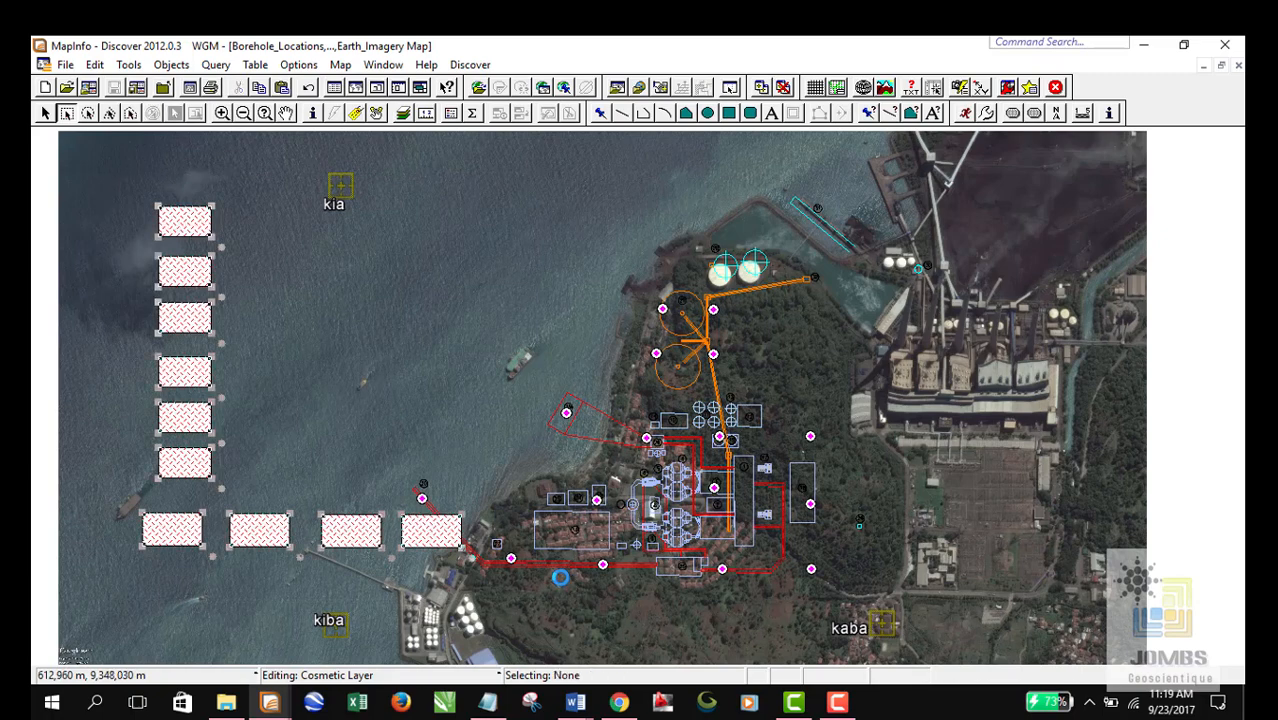
{"action": "key", "text": "Delete"}
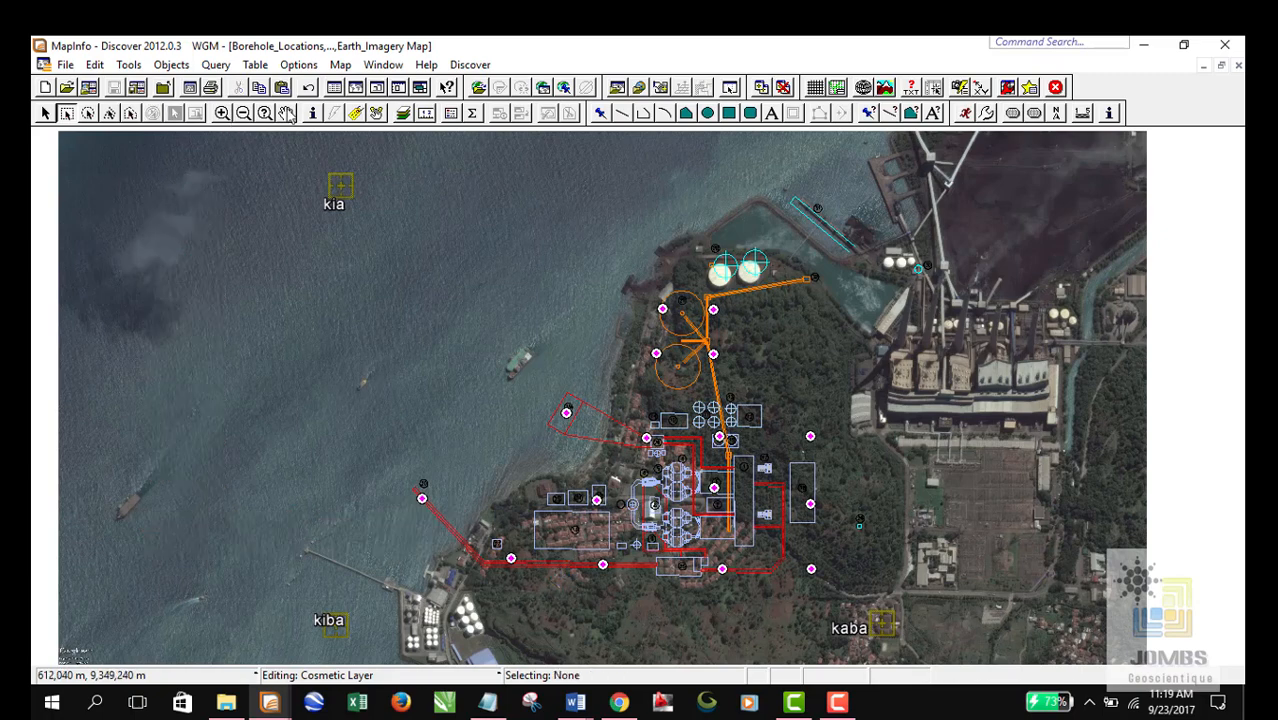
{"action": "left_click", "coordinate": [287, 113]}
{"action": "left_click_drag", "start_coordinate": [360, 222], "coordinate": [616, 225]}
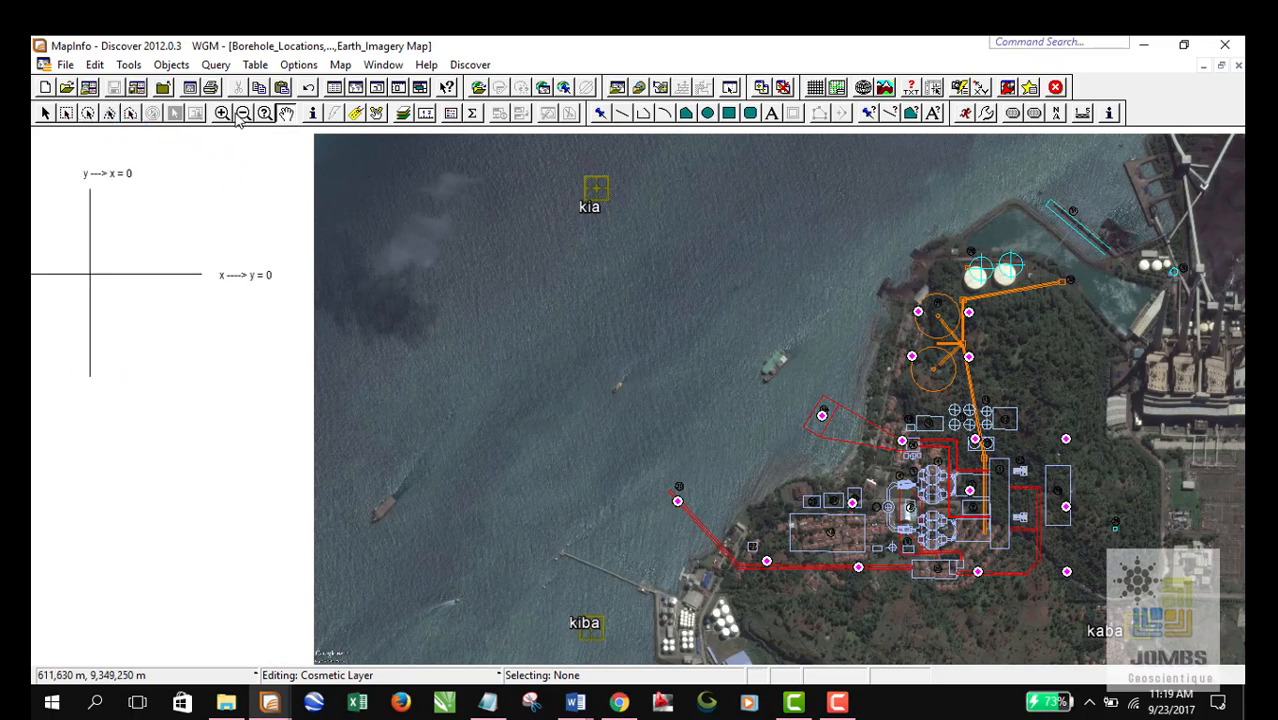
{"action": "left_click_drag", "start_coordinate": [396, 211], "coordinate": [97, 220]}
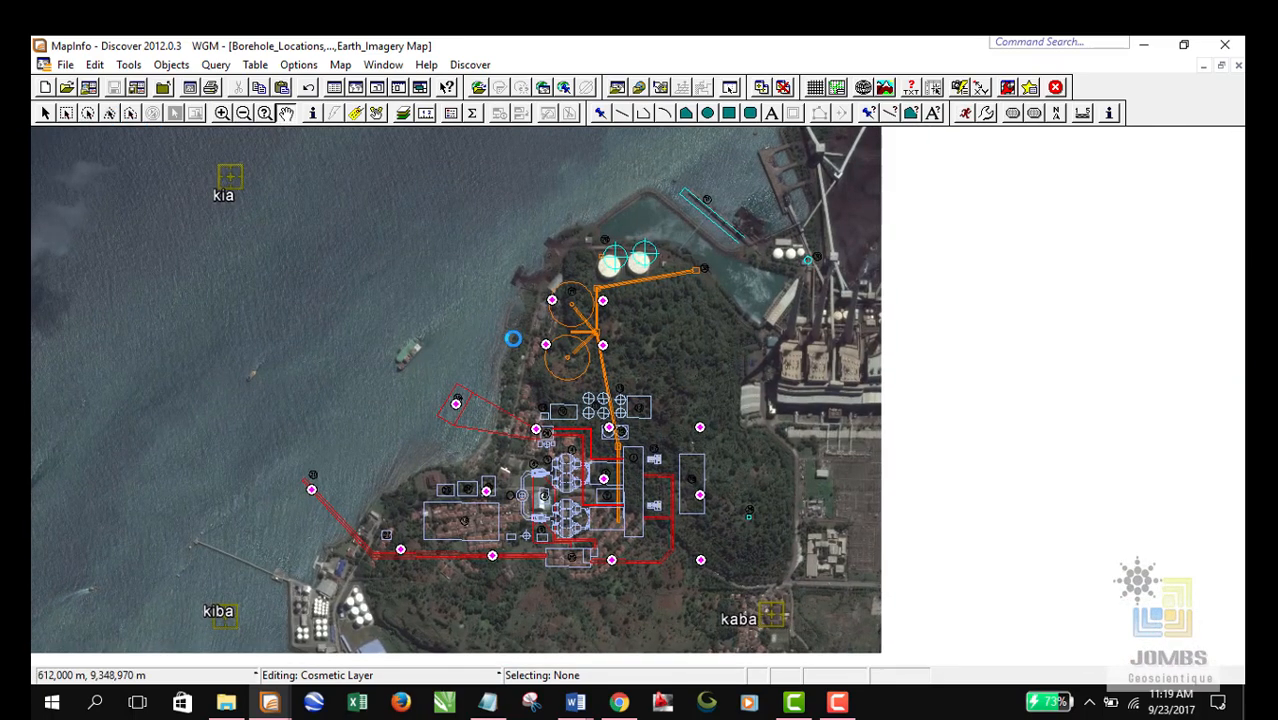
{"action": "left_click_drag", "start_coordinate": [503, 323], "coordinate": [478, 291]}
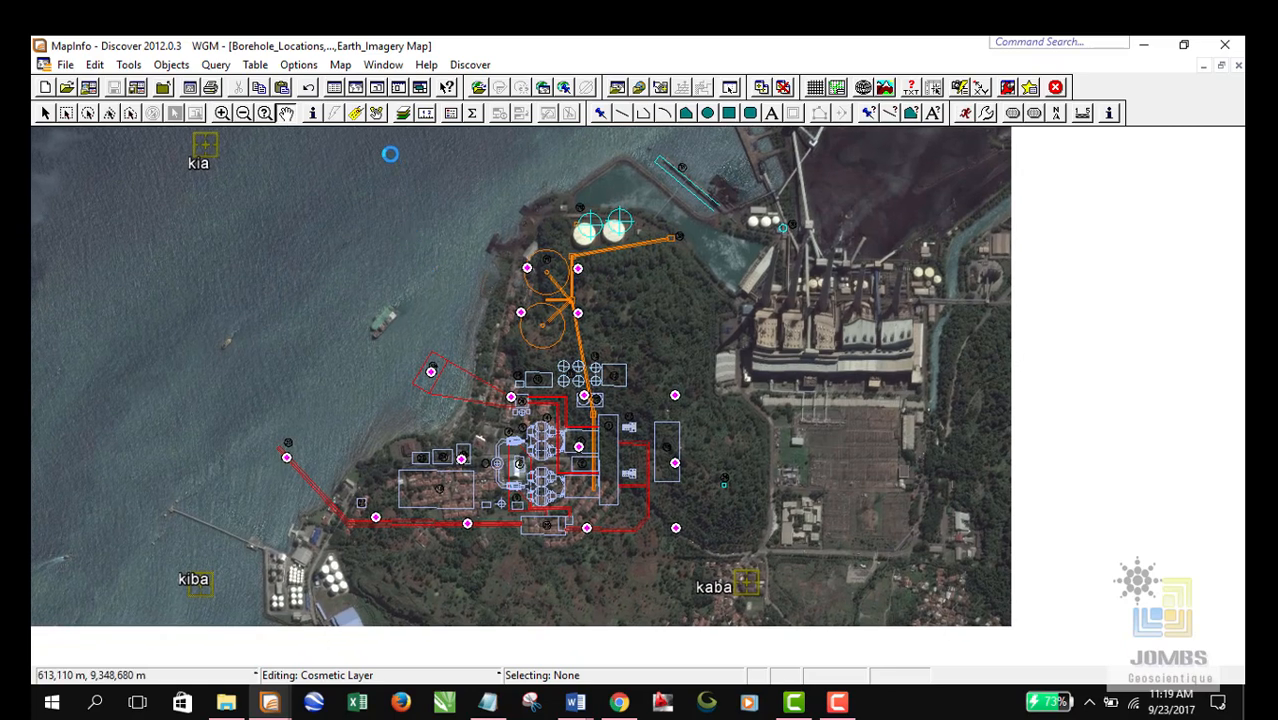
{"action": "left_click", "coordinate": [379, 66]}
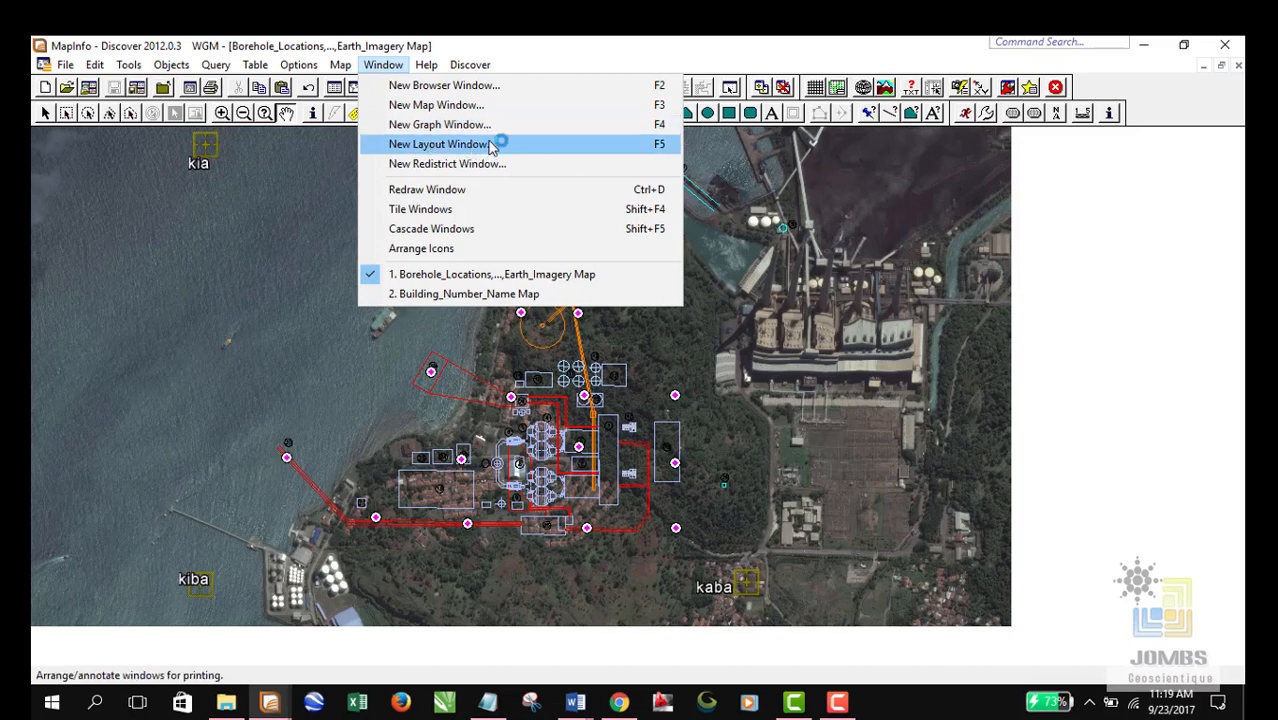
{"action": "left_click", "coordinate": [532, 150]}
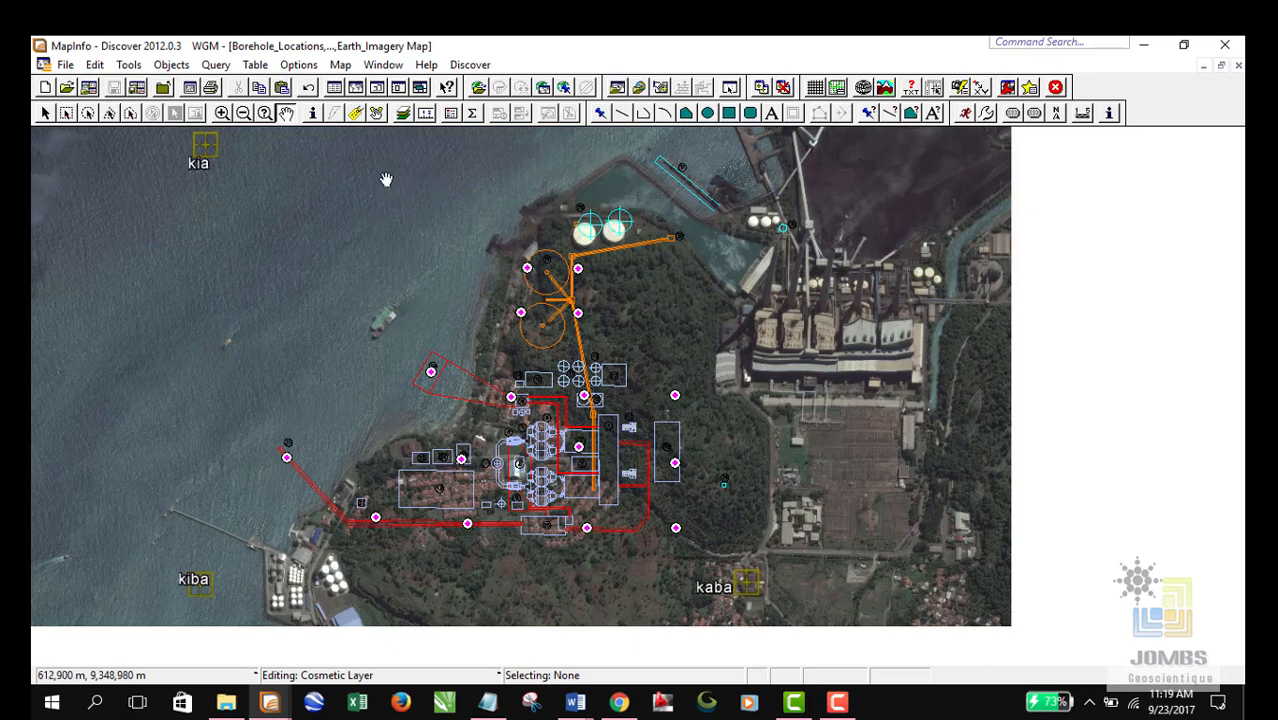
{"action": "left_click_drag", "start_coordinate": [570, 228], "coordinate": [530, 232]}
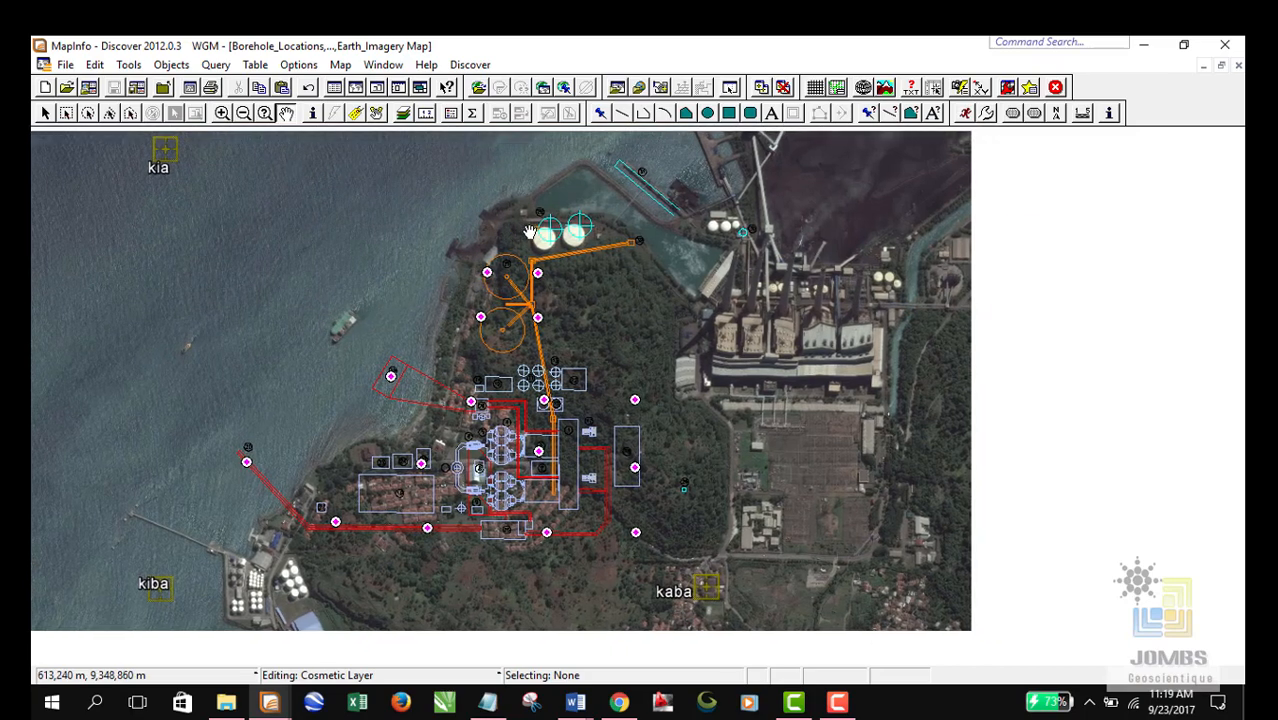
Restore the maximized Borehole_Locations map to a floating window, enlarge it slightly and reposition it beside the Building_Number_Name map.
{"action": "left_click", "coordinate": [1222, 66]}
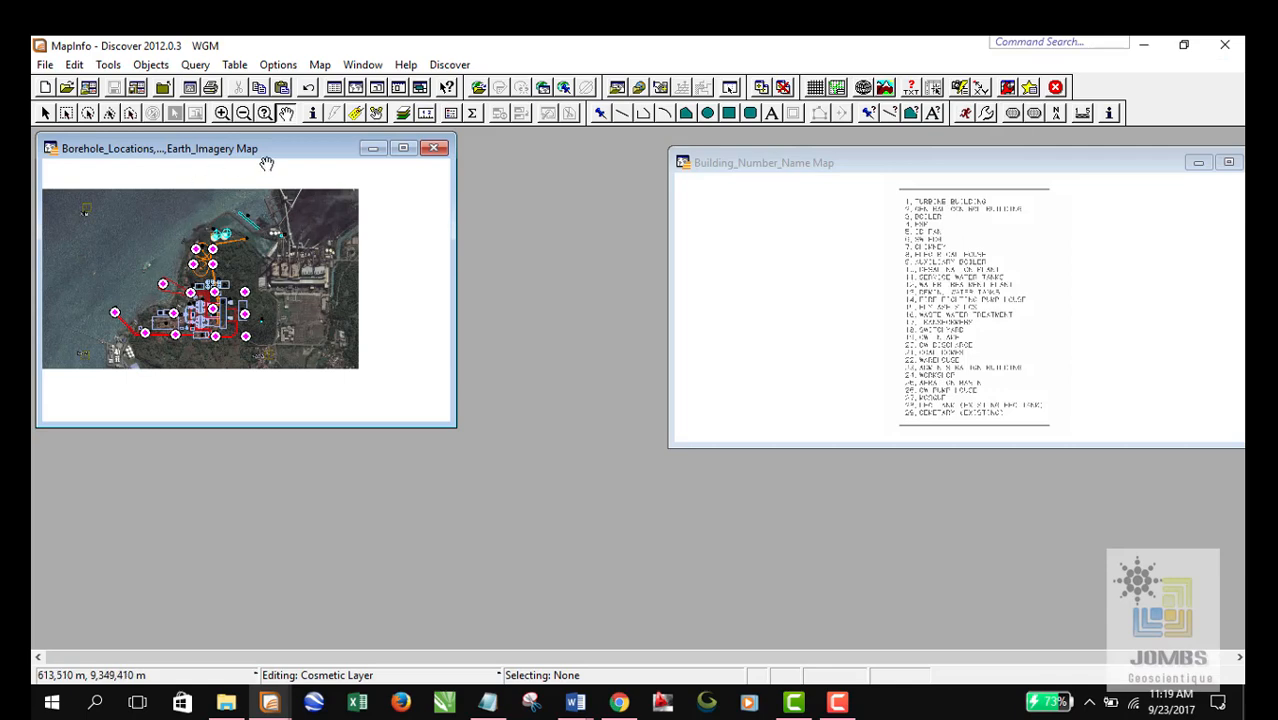
{"action": "left_click", "coordinate": [223, 114]}
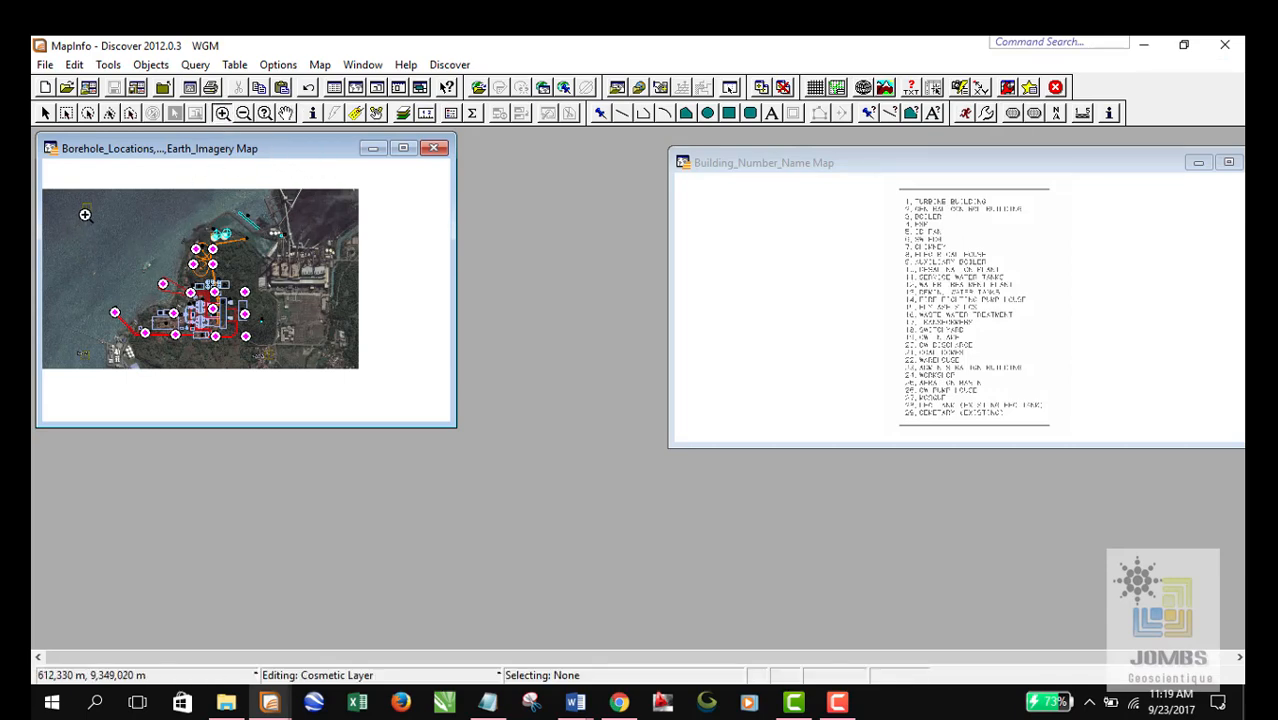
{"action": "left_click_drag", "start_coordinate": [63, 195], "coordinate": [131, 231]}
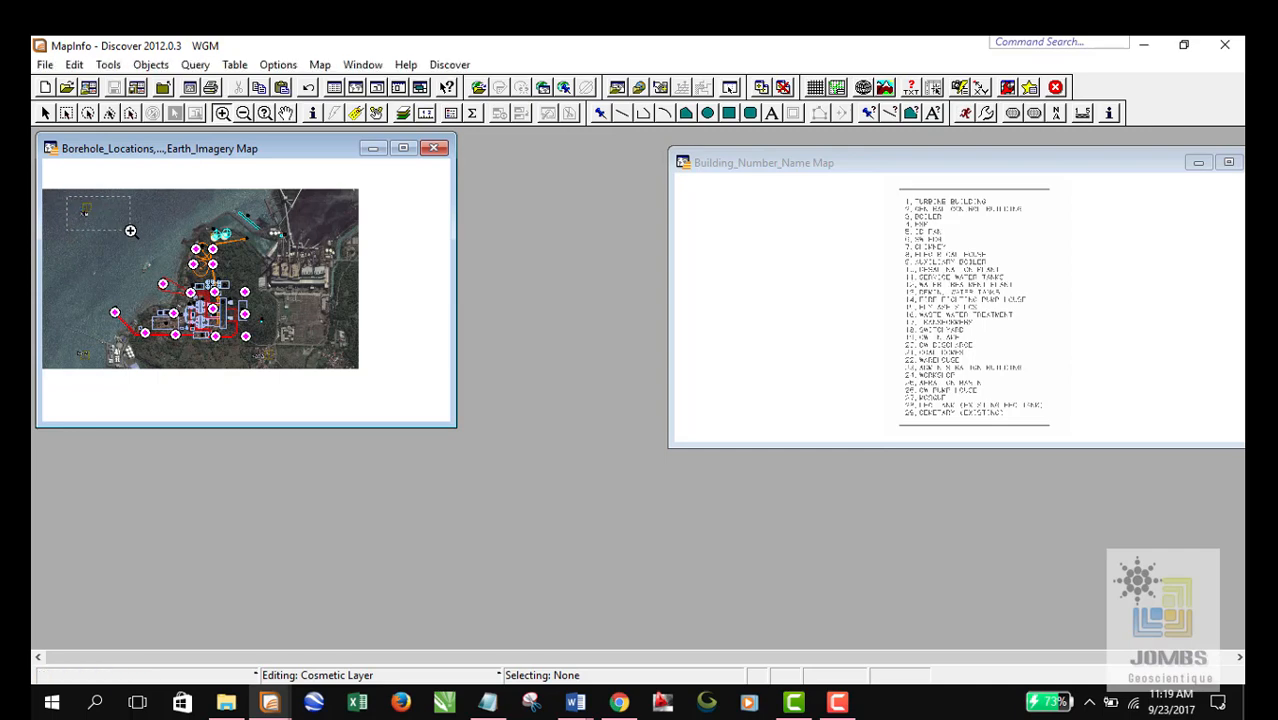
{"action": "left_click", "coordinate": [286, 114]}
{"action": "left_click_drag", "start_coordinate": [371, 284], "coordinate": [295, 242]}
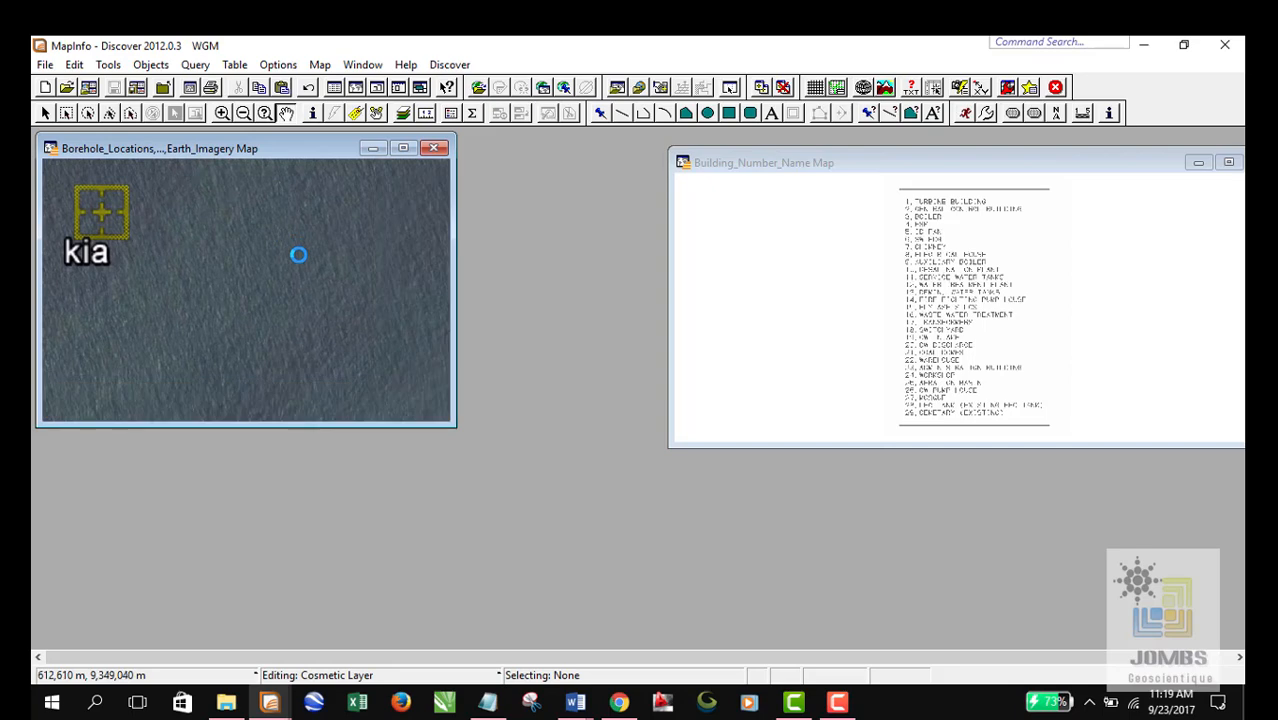
{"action": "scroll", "coordinate": [298, 255], "scroll_direction": "down", "scroll_amount": 1}
{"action": "left_click_drag", "start_coordinate": [362, 322], "coordinate": [220, 217]}
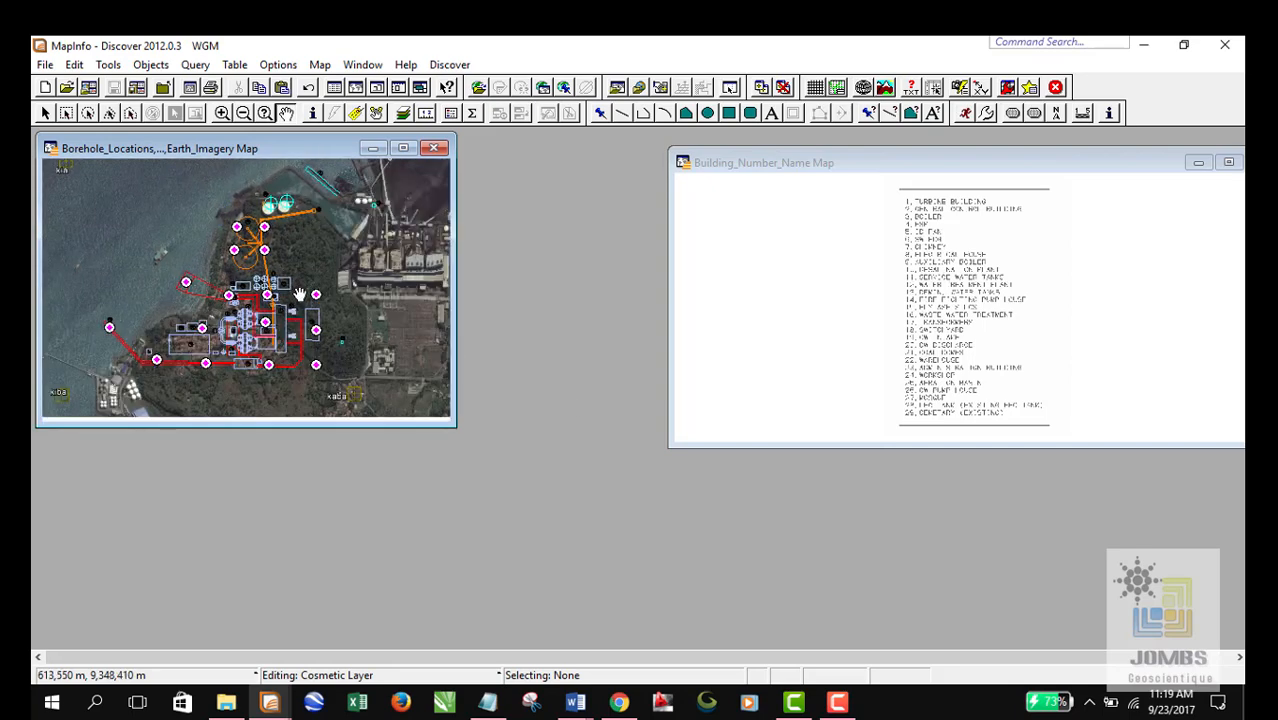
{"action": "left_click_drag", "start_coordinate": [299, 294], "coordinate": [334, 327]}
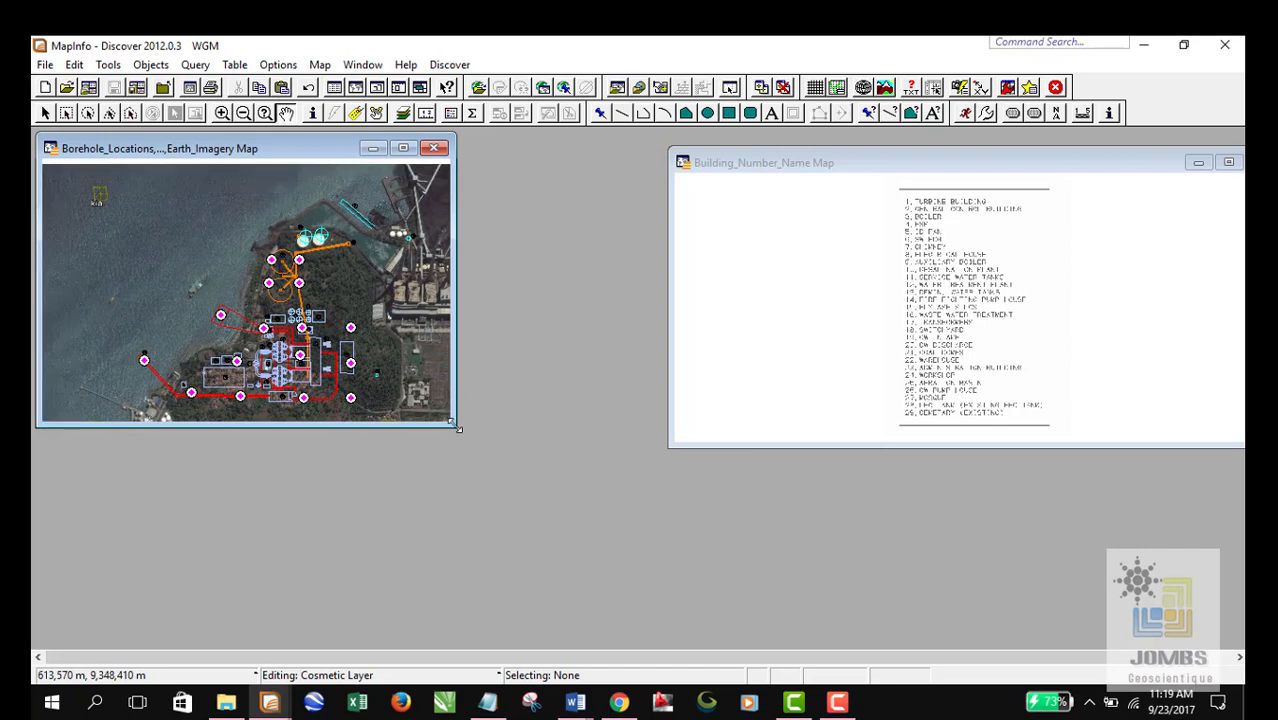
{"action": "left_click_drag", "start_coordinate": [458, 428], "coordinate": [461, 431]}
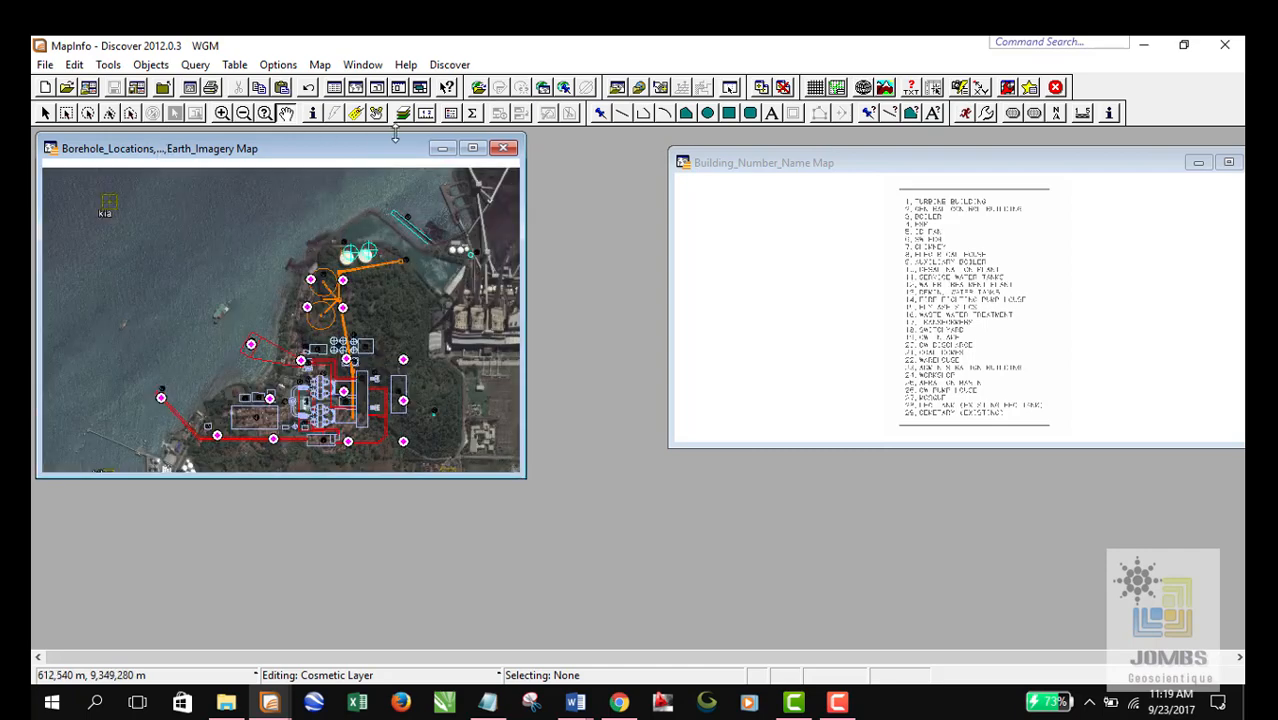
{"action": "left_click_drag", "start_coordinate": [379, 157], "coordinate": [383, 152]}
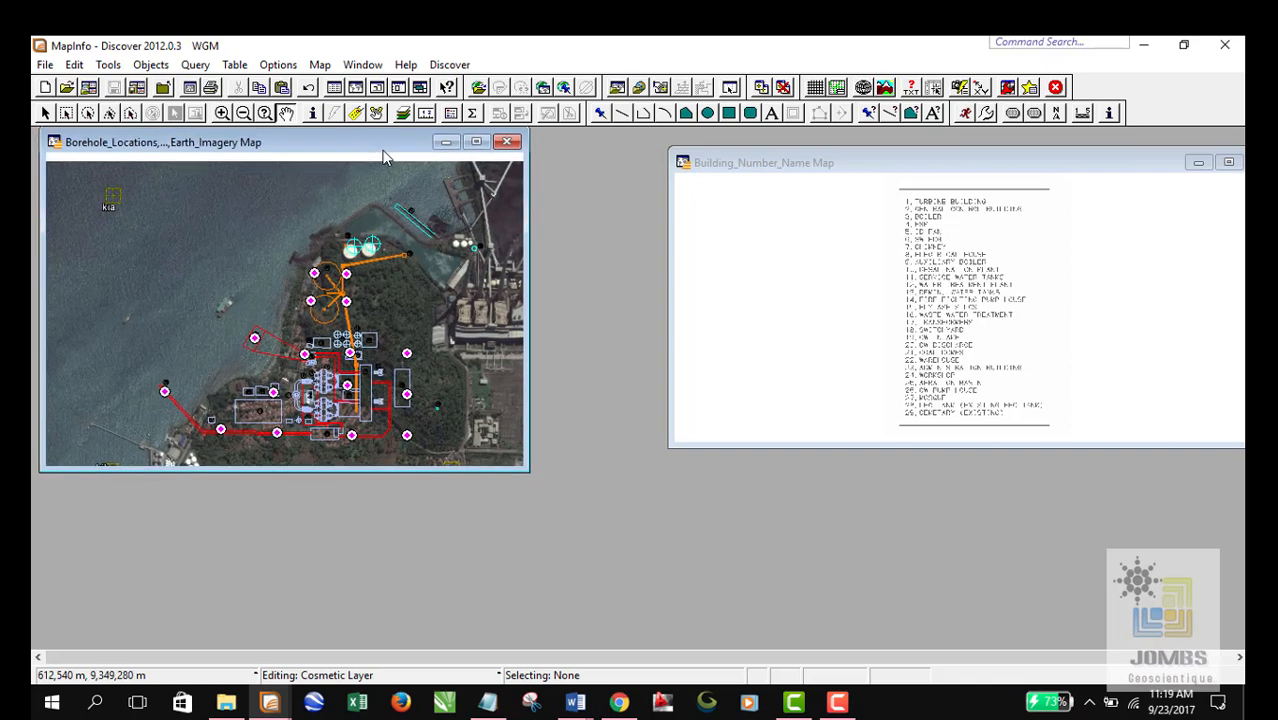
Zoom the Borehole_Locations map in on the plant site and create a maximized layout window with one frame for that map.
{"action": "left_click", "coordinate": [222, 114]}
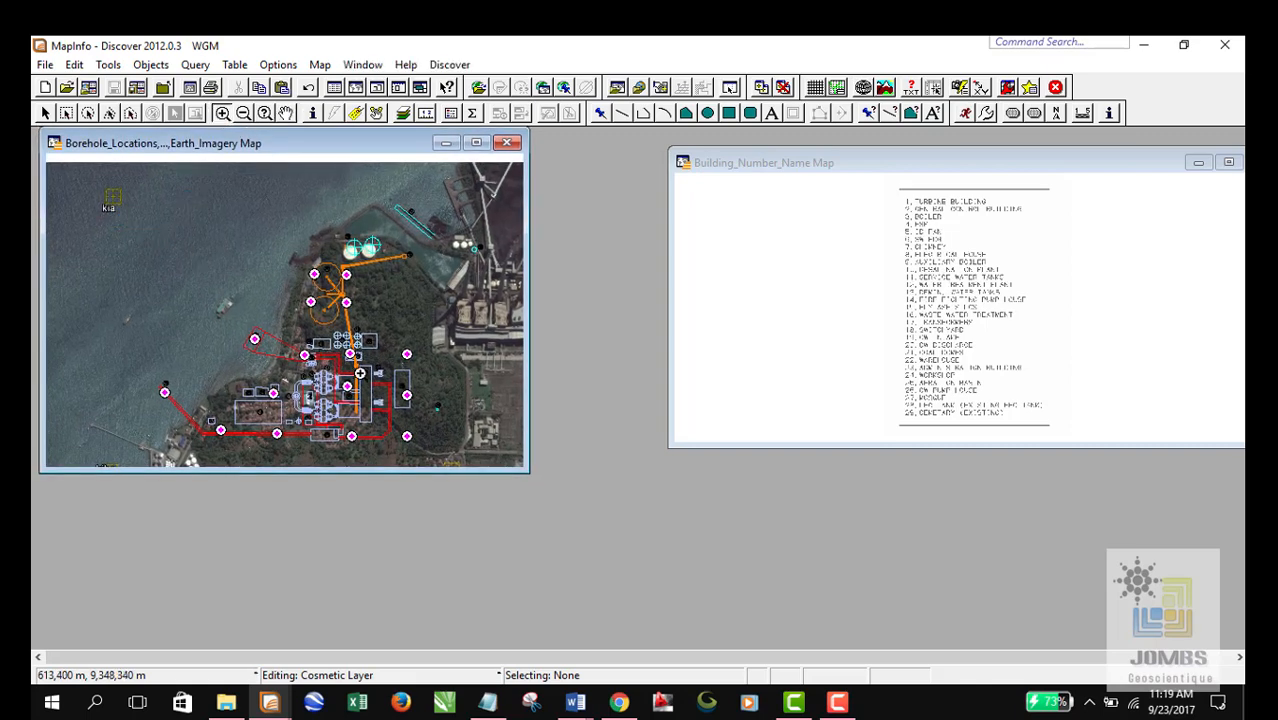
{"action": "left_click_drag", "start_coordinate": [360, 373], "coordinate": [463, 459]}
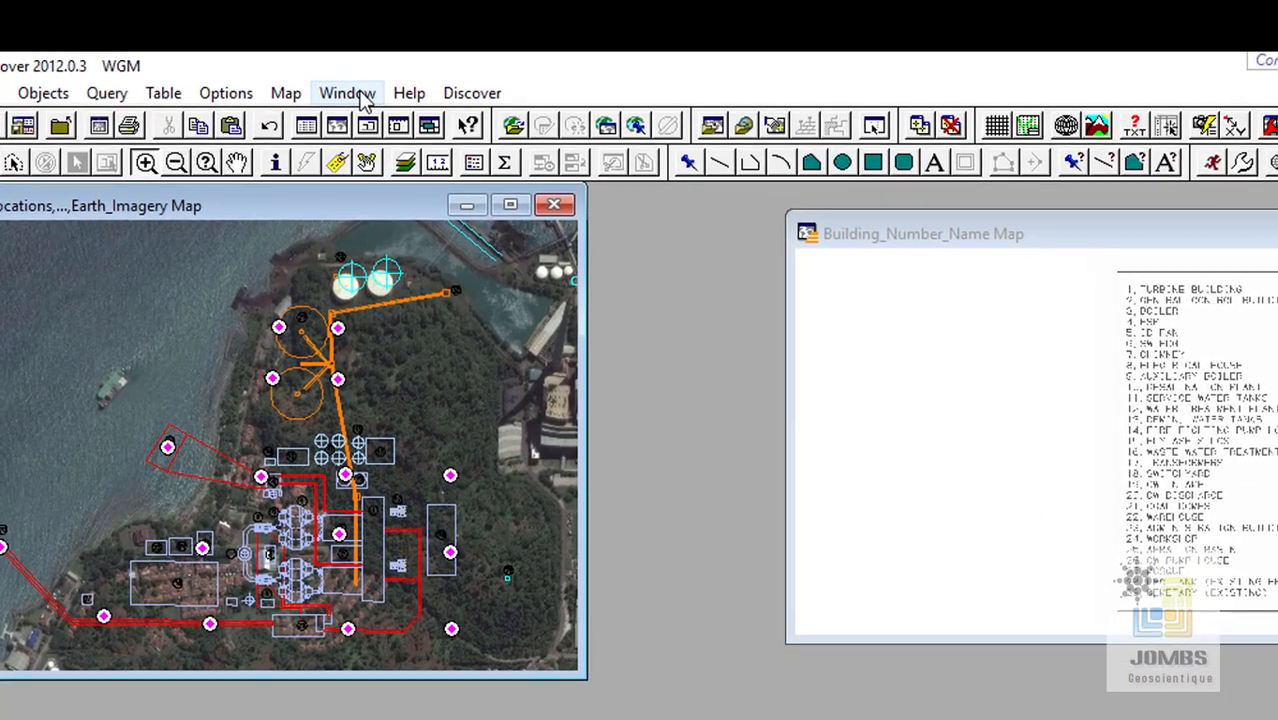
{"action": "left_click", "coordinate": [370, 66]}
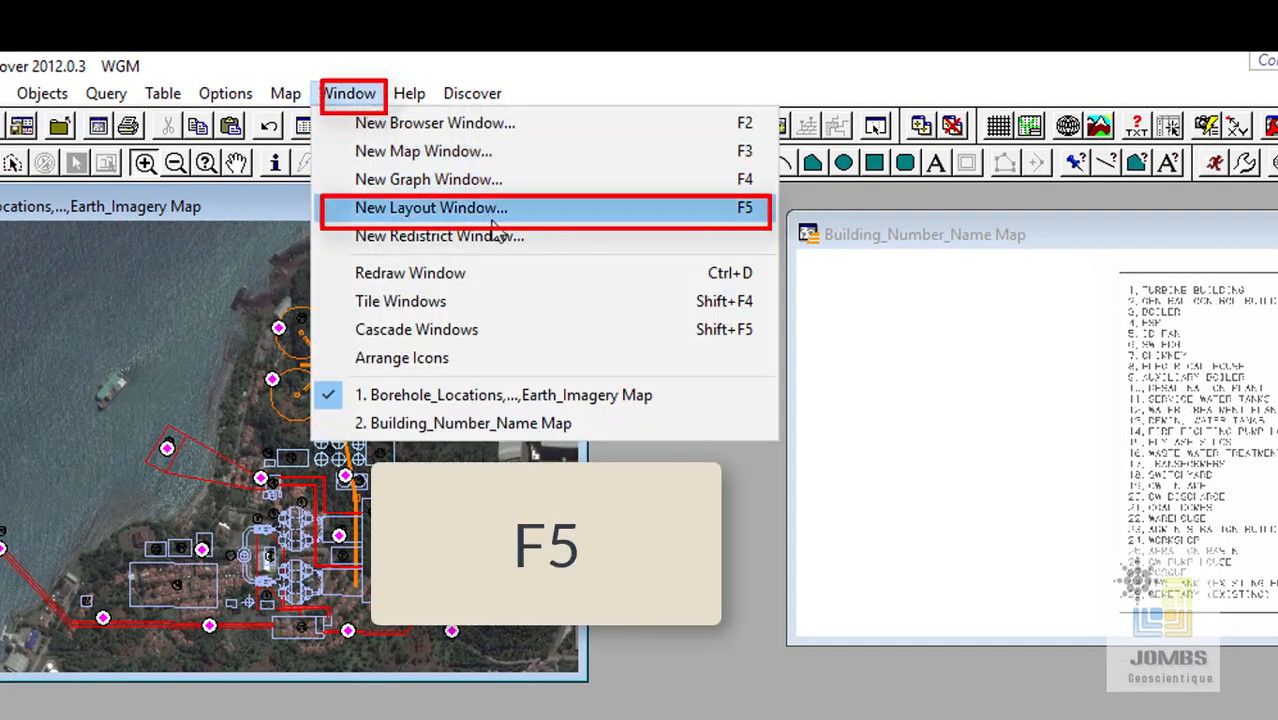
{"action": "left_click", "coordinate": [616, 208]}
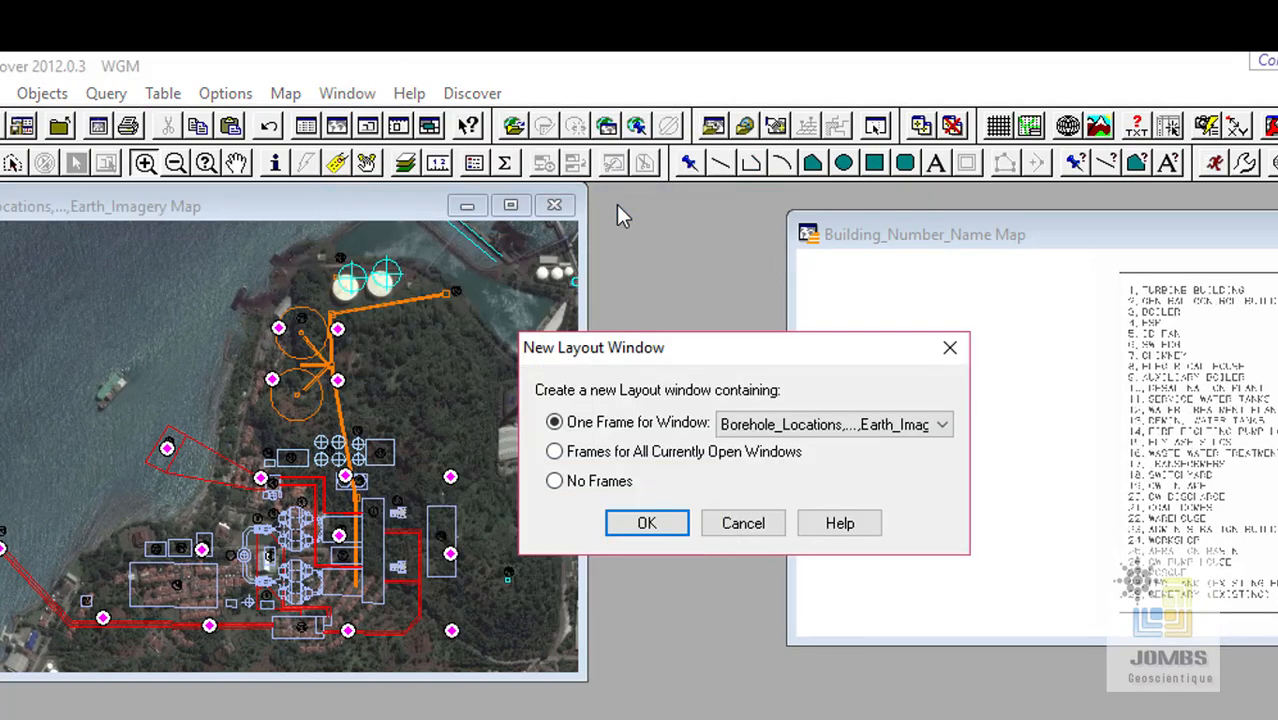
{"action": "left_click_drag", "start_coordinate": [714, 348], "coordinate": [688, 280]}
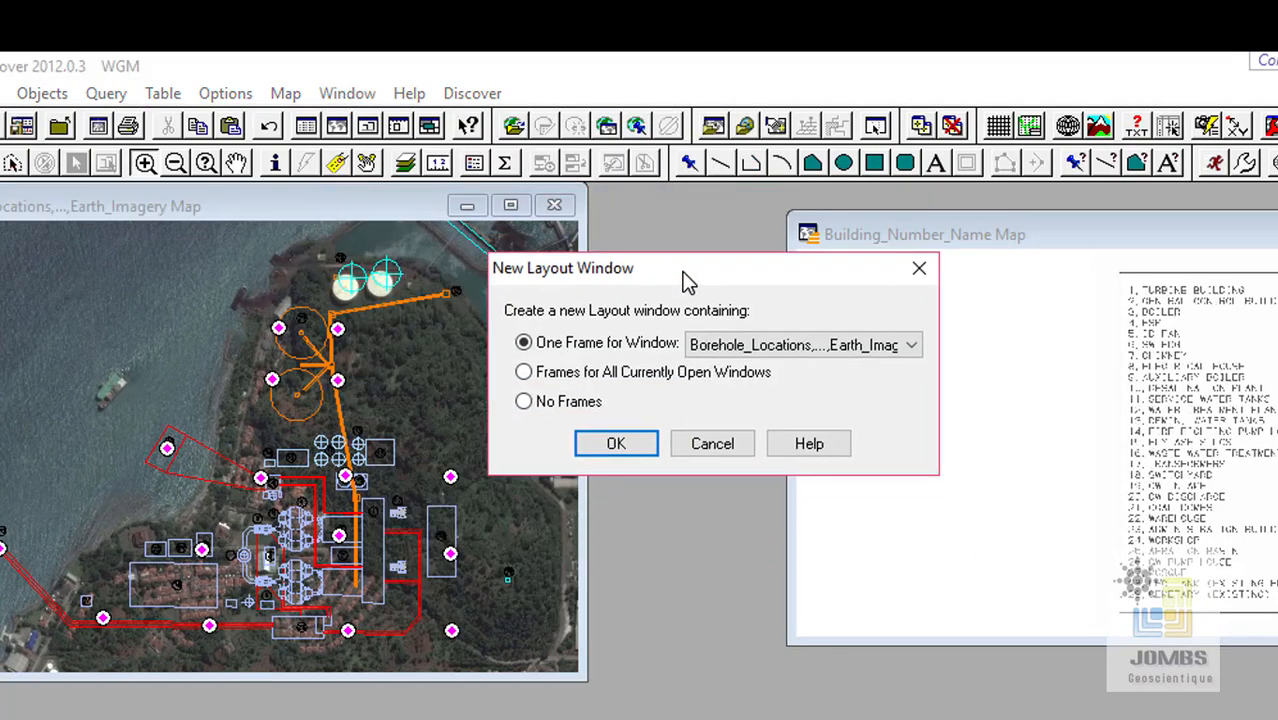
{"action": "left_click", "coordinate": [650, 446]}
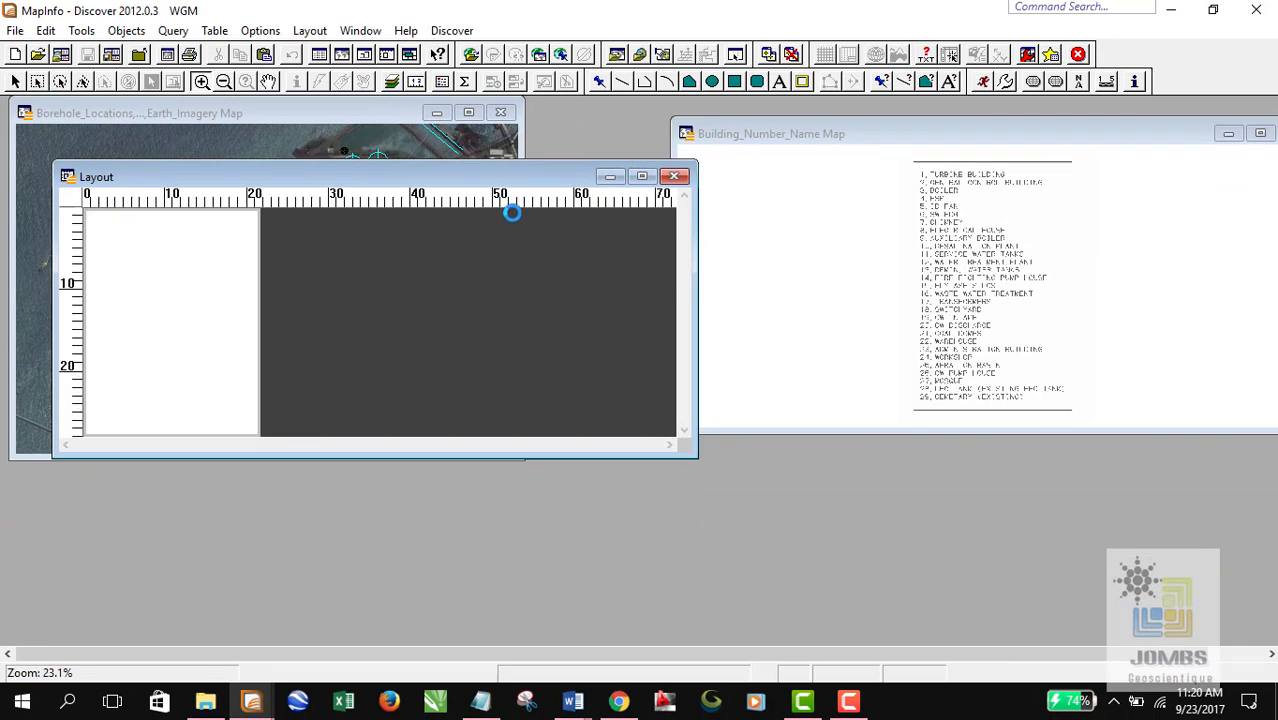
{"action": "left_click_drag", "start_coordinate": [504, 184], "coordinate": [743, 132]}
{"action": "left_click", "coordinate": [882, 126]}
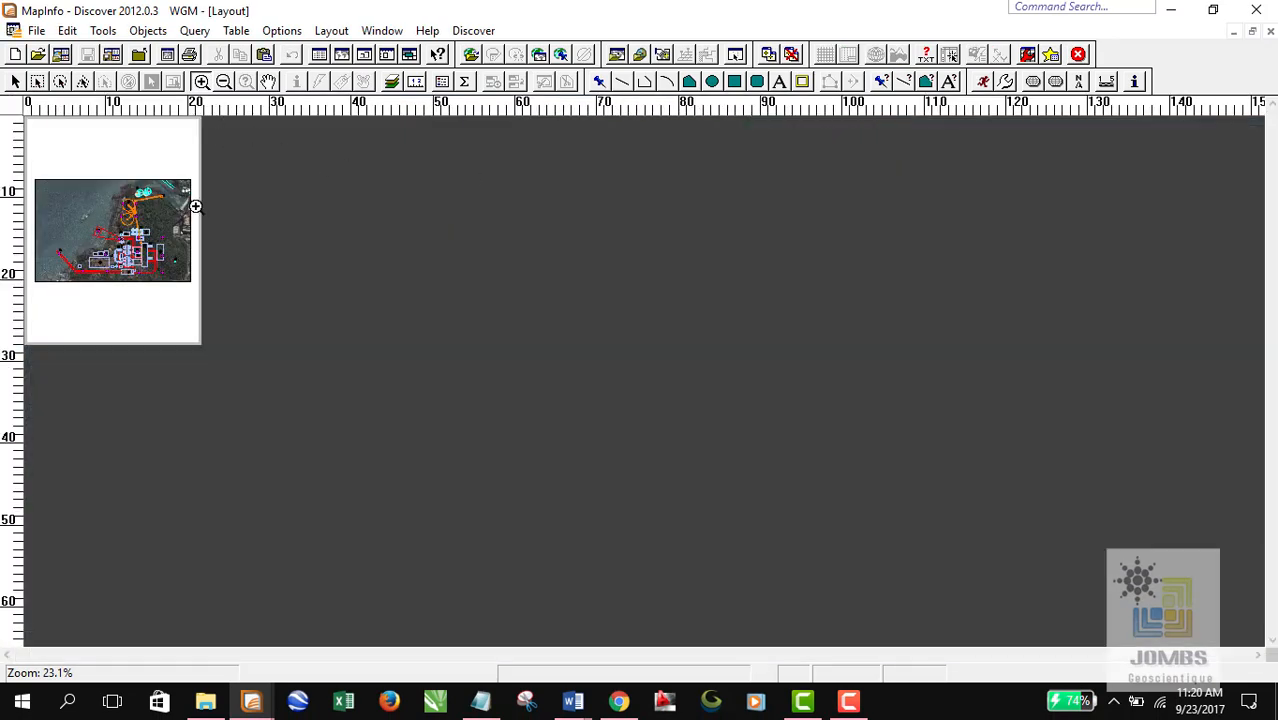
Examine the map frame on the layout page up close and in full, selecting it and clearing the selection.
{"action": "left_click_drag", "start_coordinate": [34, 163], "coordinate": [310, 327]}
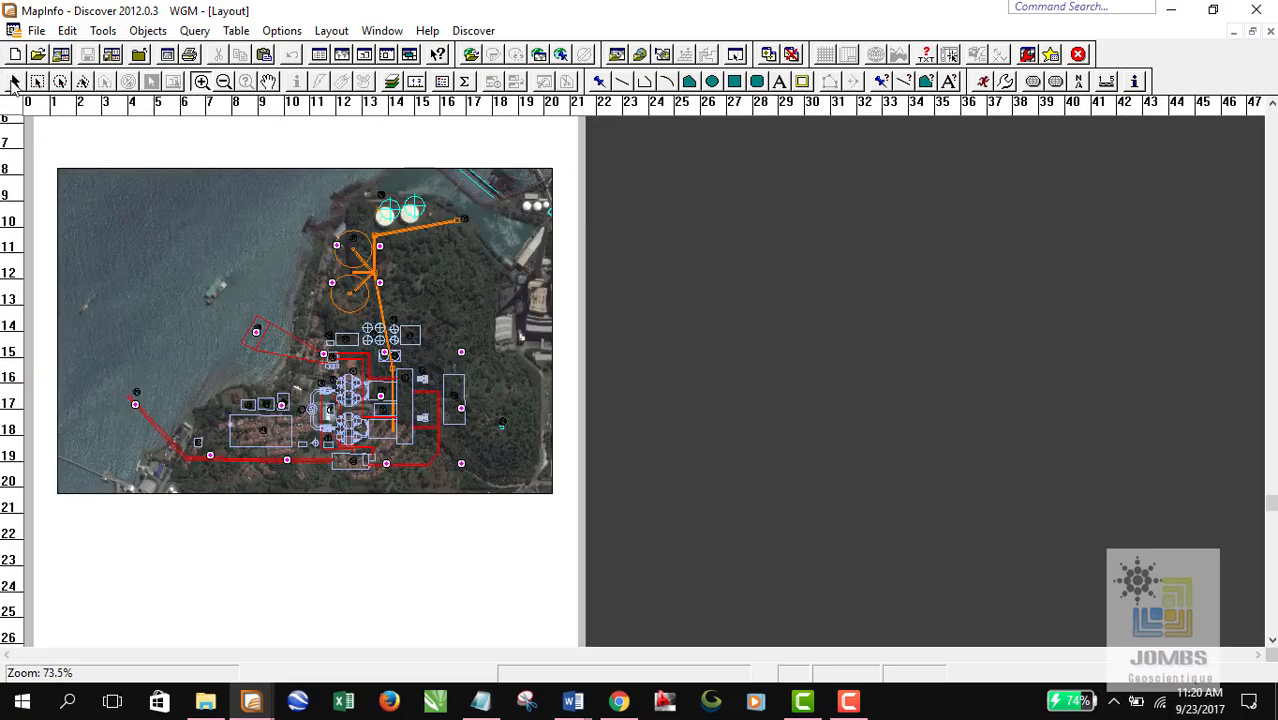
{"action": "left_click", "coordinate": [14, 84]}
{"action": "left_click", "coordinate": [257, 226]}
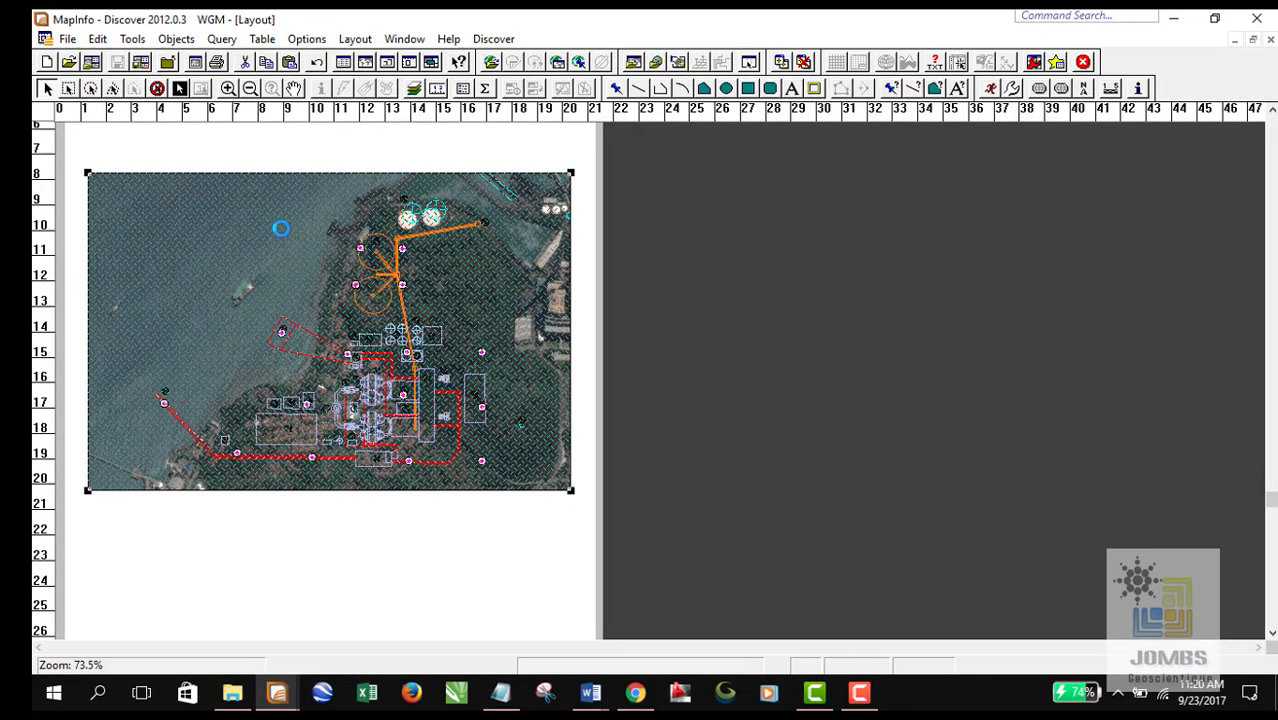
{"action": "scroll", "coordinate": [288, 245], "scroll_direction": "down", "scroll_amount": 1}
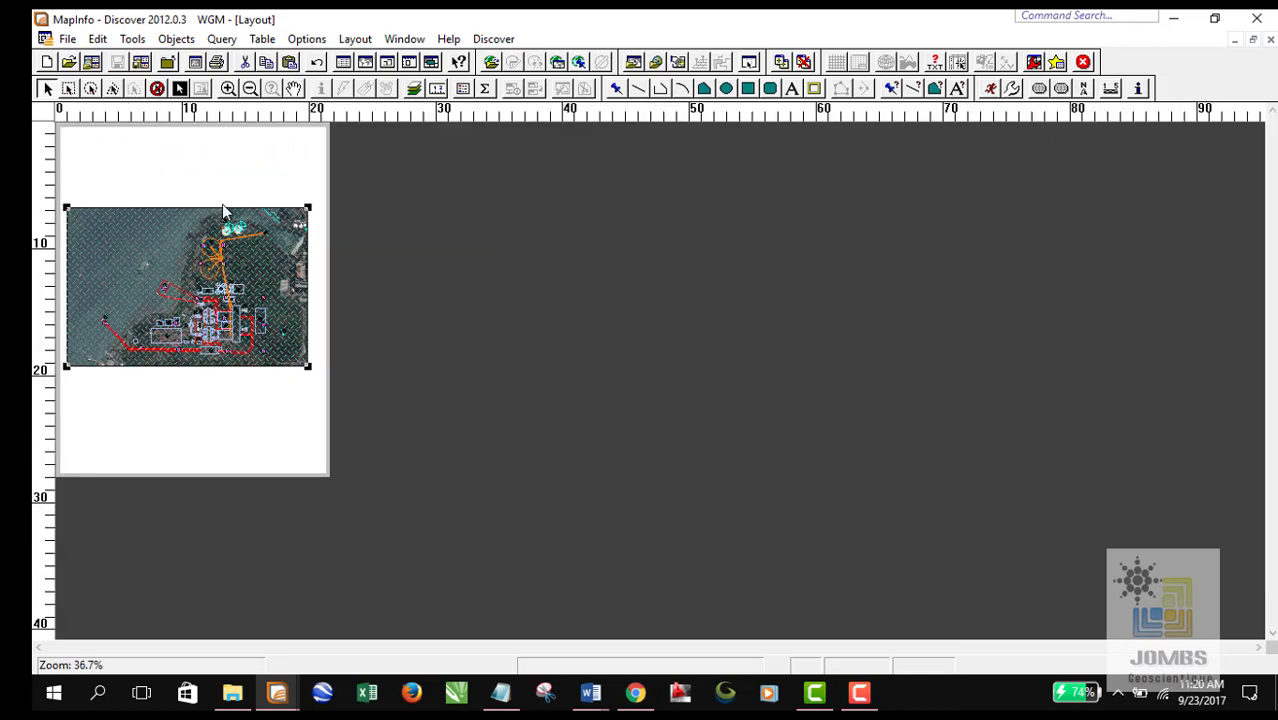
{"action": "left_click", "coordinate": [267, 158]}
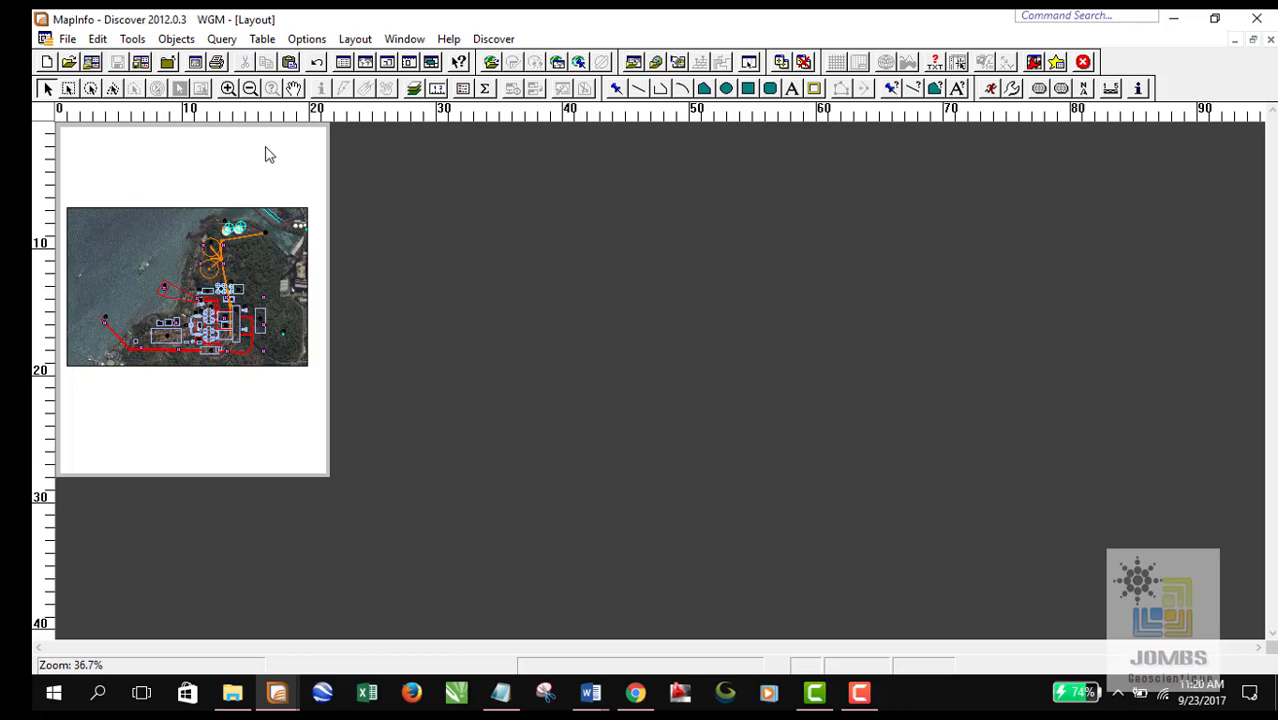
{"action": "left_click", "coordinate": [215, 262]}
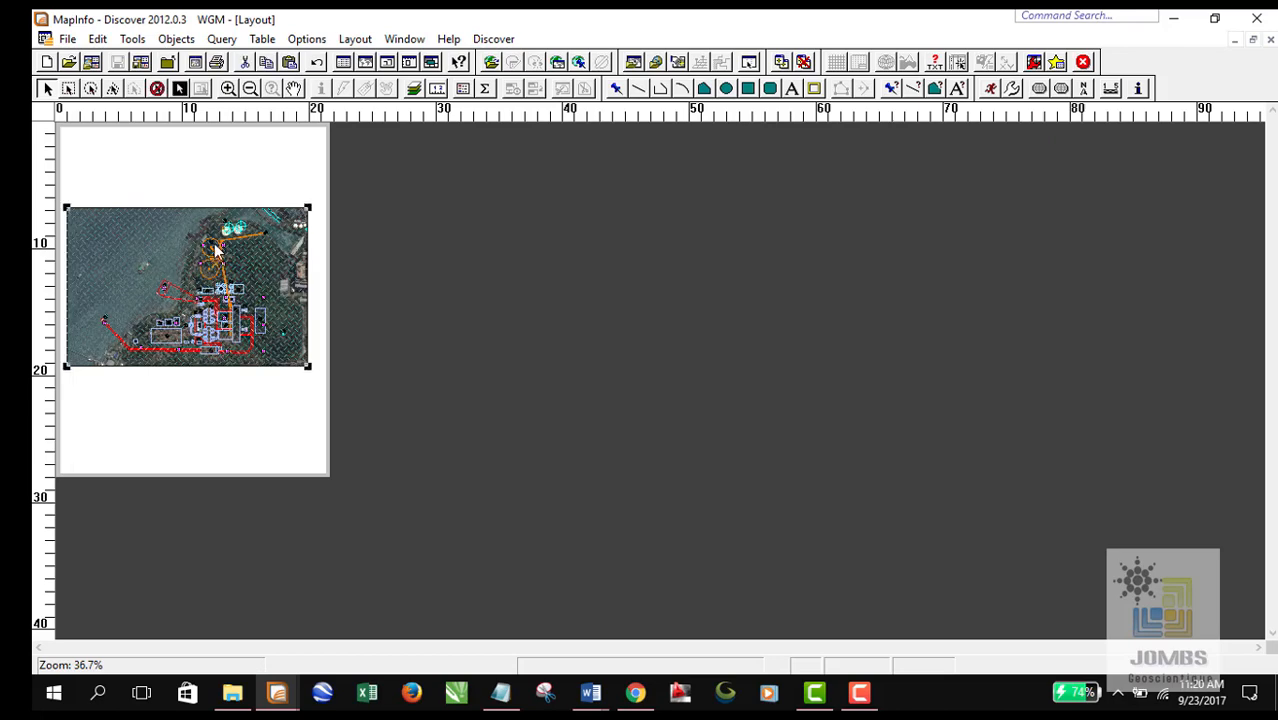
{"action": "left_click", "coordinate": [281, 404]}
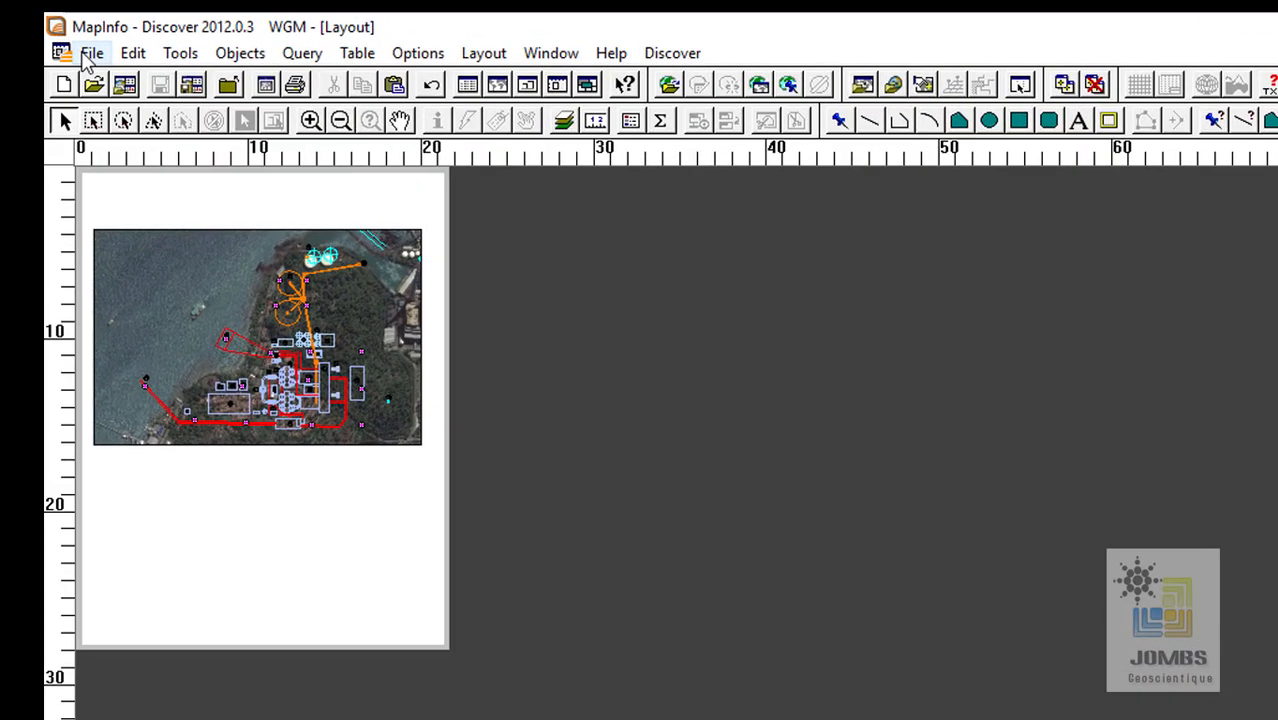
Set the layout page to A4 210 x 297 mm in landscape orientation and move the map frame slightly up the page.
{"action": "left_click", "coordinate": [83, 47]}
{"action": "left_click", "coordinate": [270, 493]}
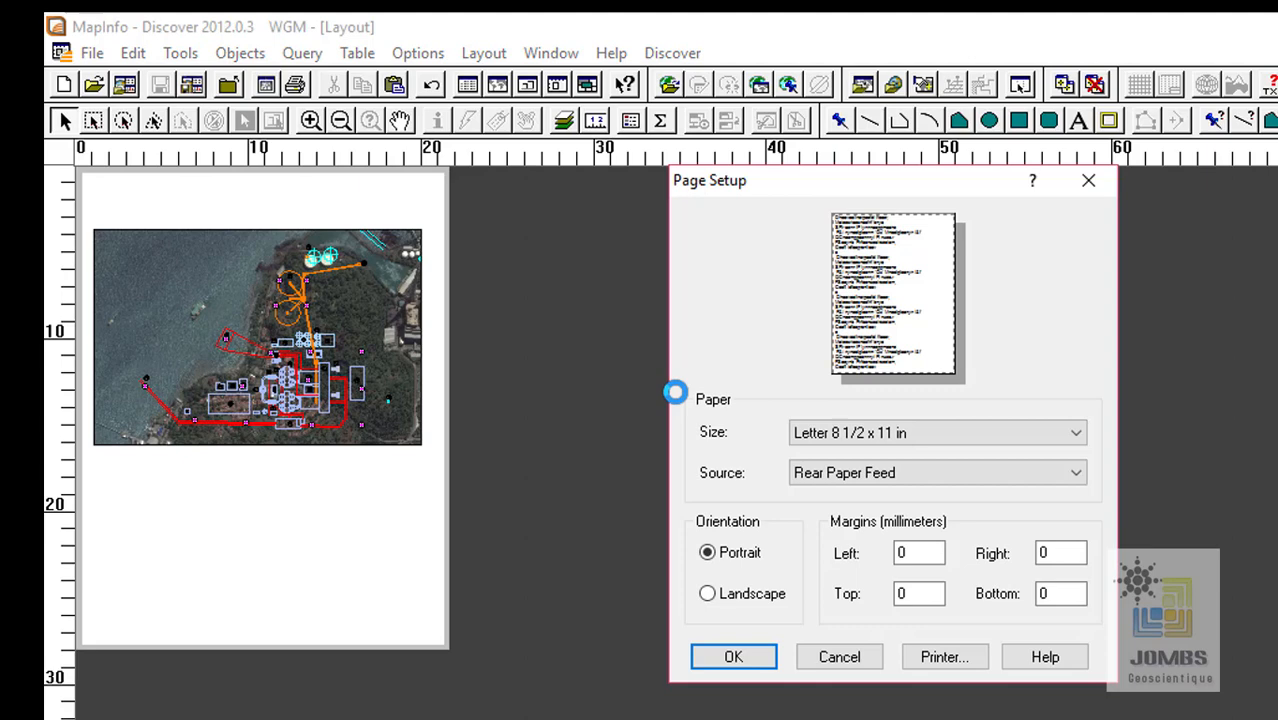
{"action": "left_click", "coordinate": [870, 434]}
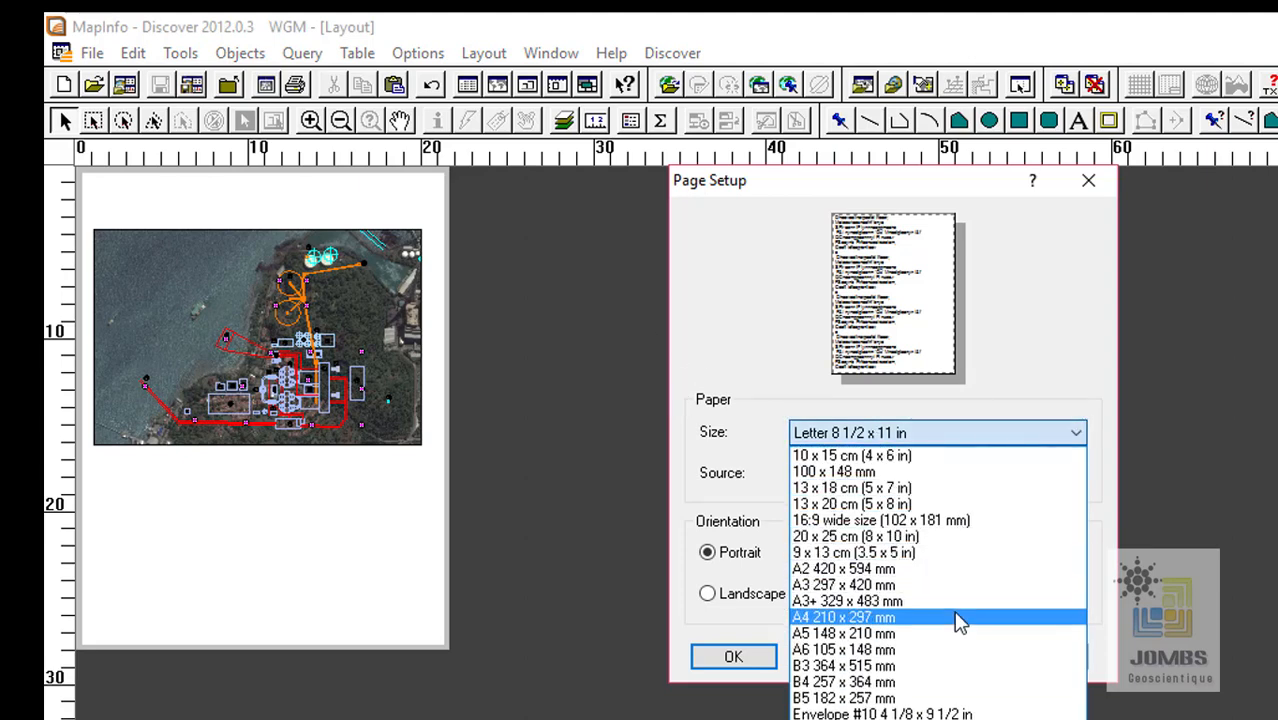
{"action": "left_click", "coordinate": [957, 619]}
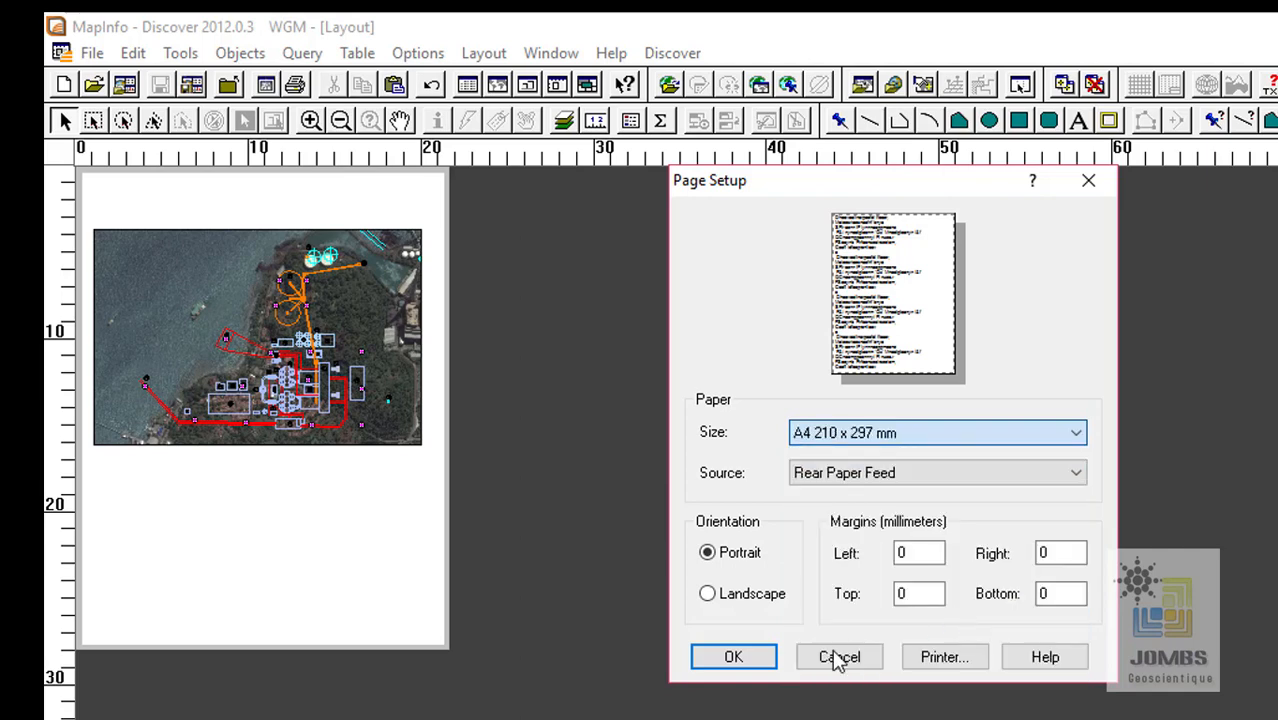
{"action": "left_click", "coordinate": [708, 594]}
{"action": "left_click", "coordinate": [733, 657]}
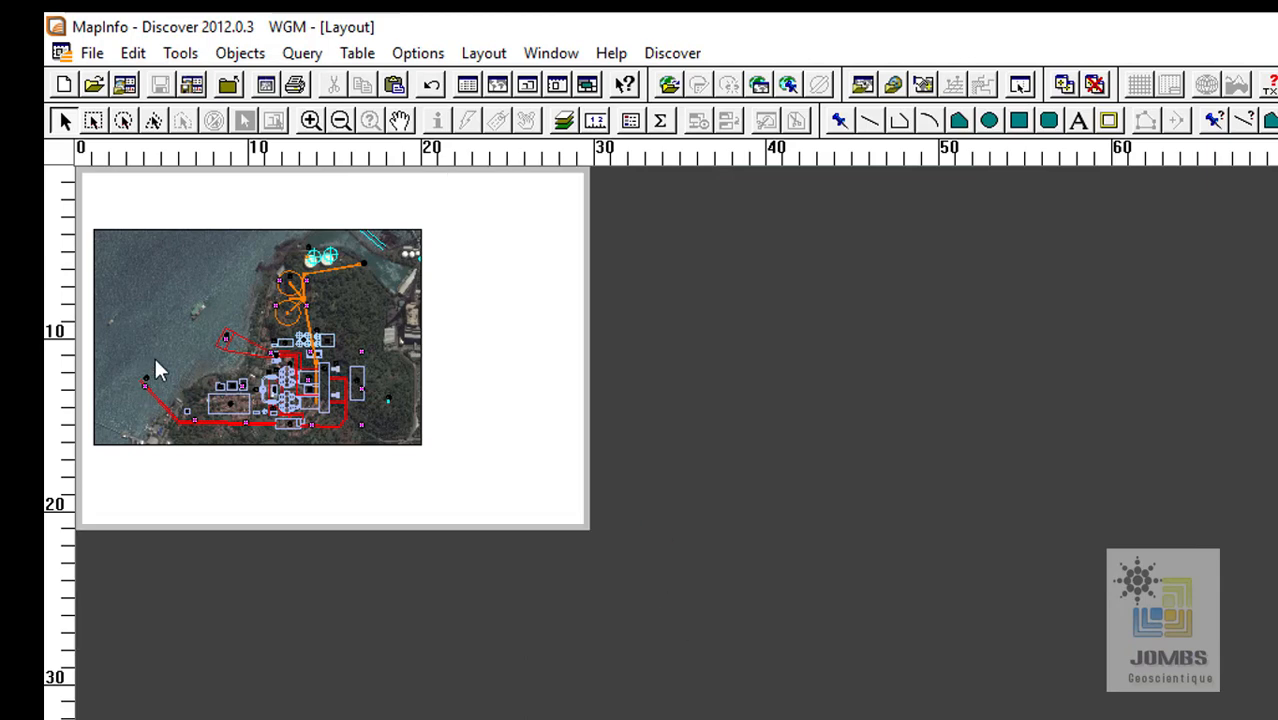
{"action": "left_click_drag", "start_coordinate": [208, 335], "coordinate": [214, 320]}
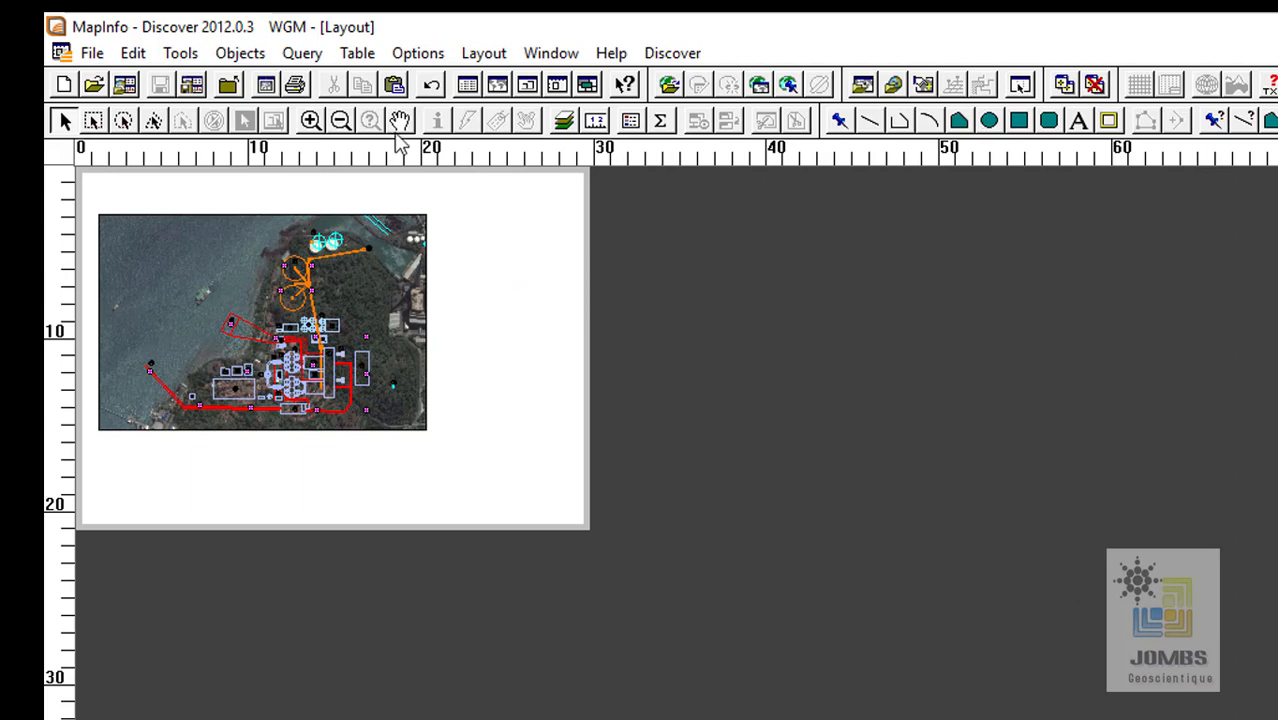
View the layout at its actual size, starting from the upper edge of the page.
{"action": "left_click", "coordinate": [311, 120]}
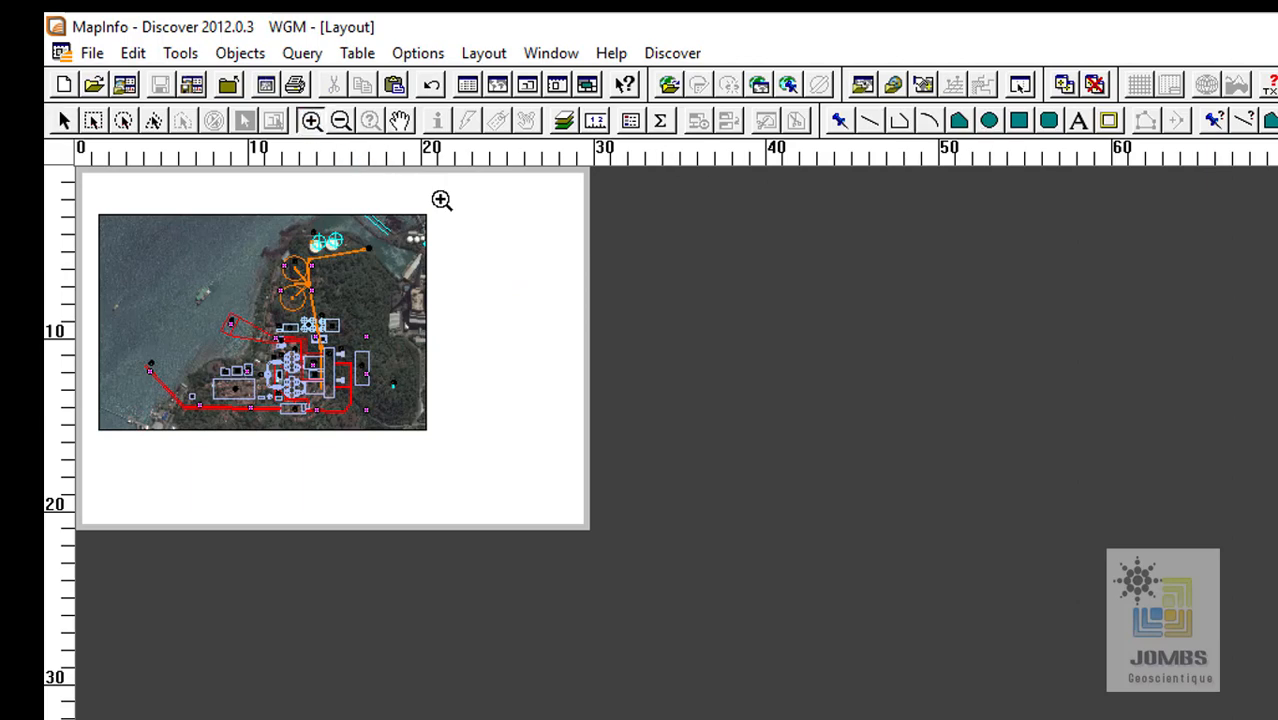
{"action": "right_click", "coordinate": [437, 260]}
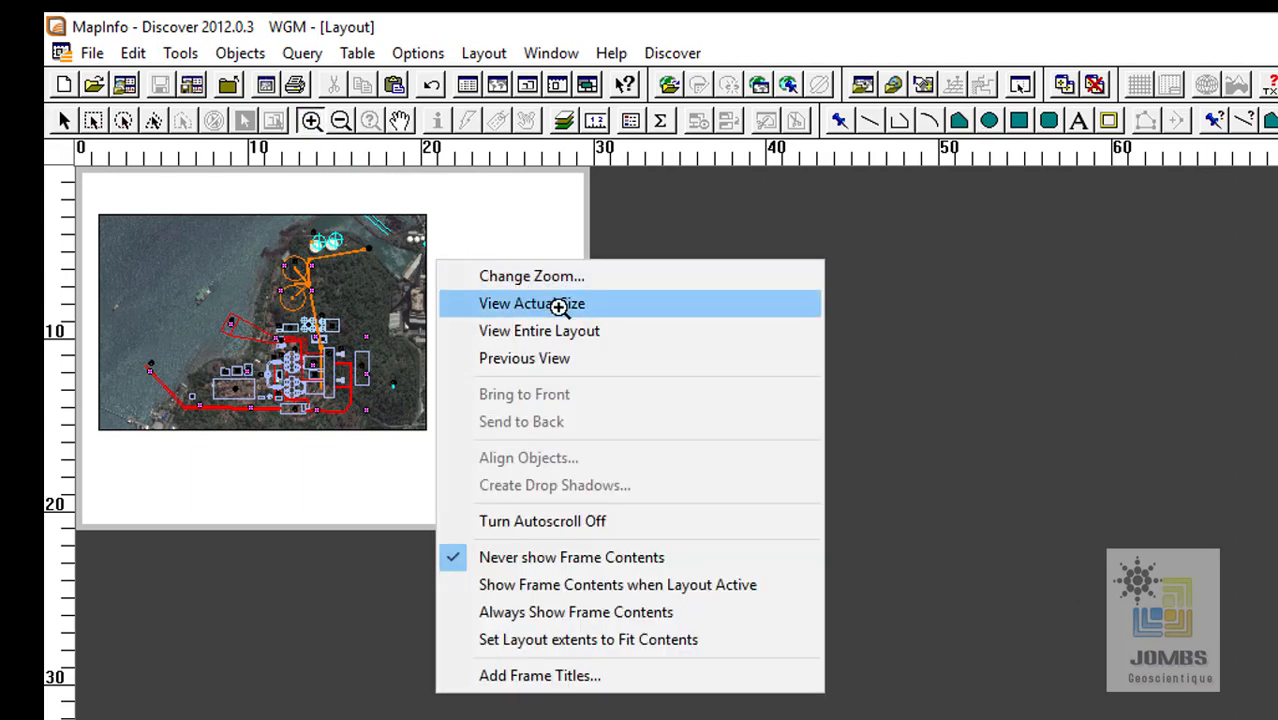
{"action": "left_click", "coordinate": [765, 302]}
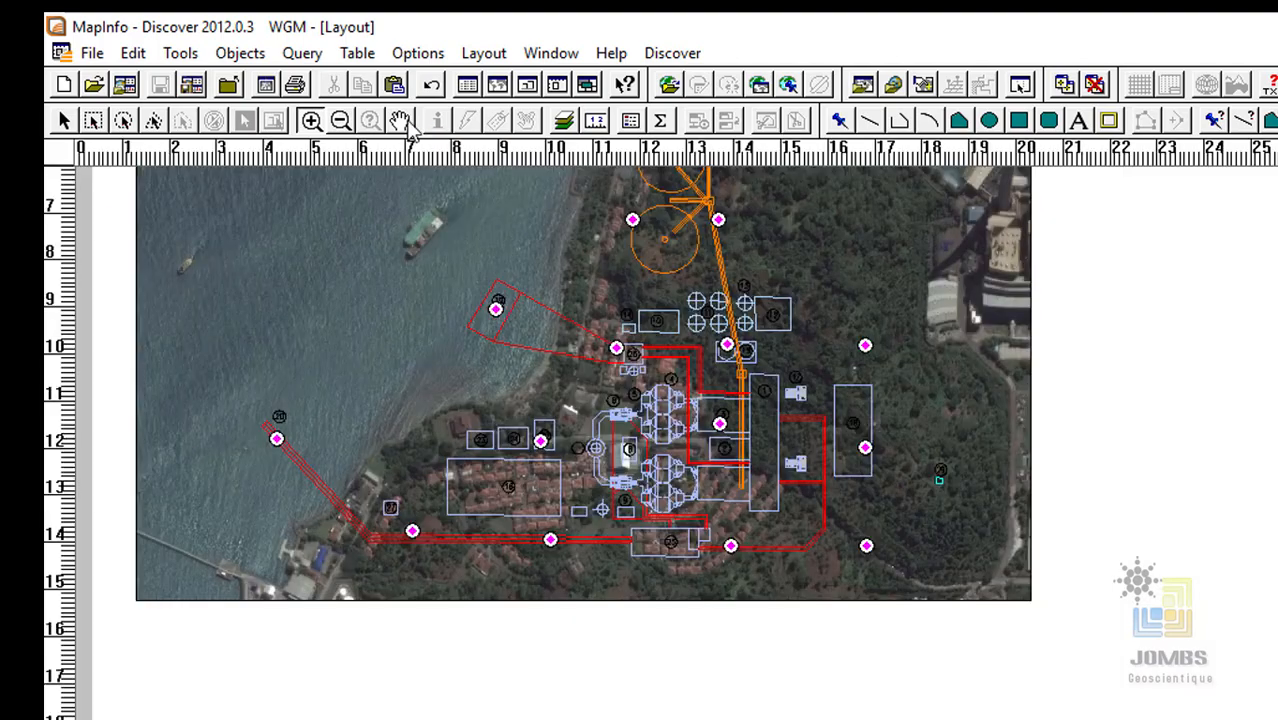
{"action": "left_click", "coordinate": [400, 121]}
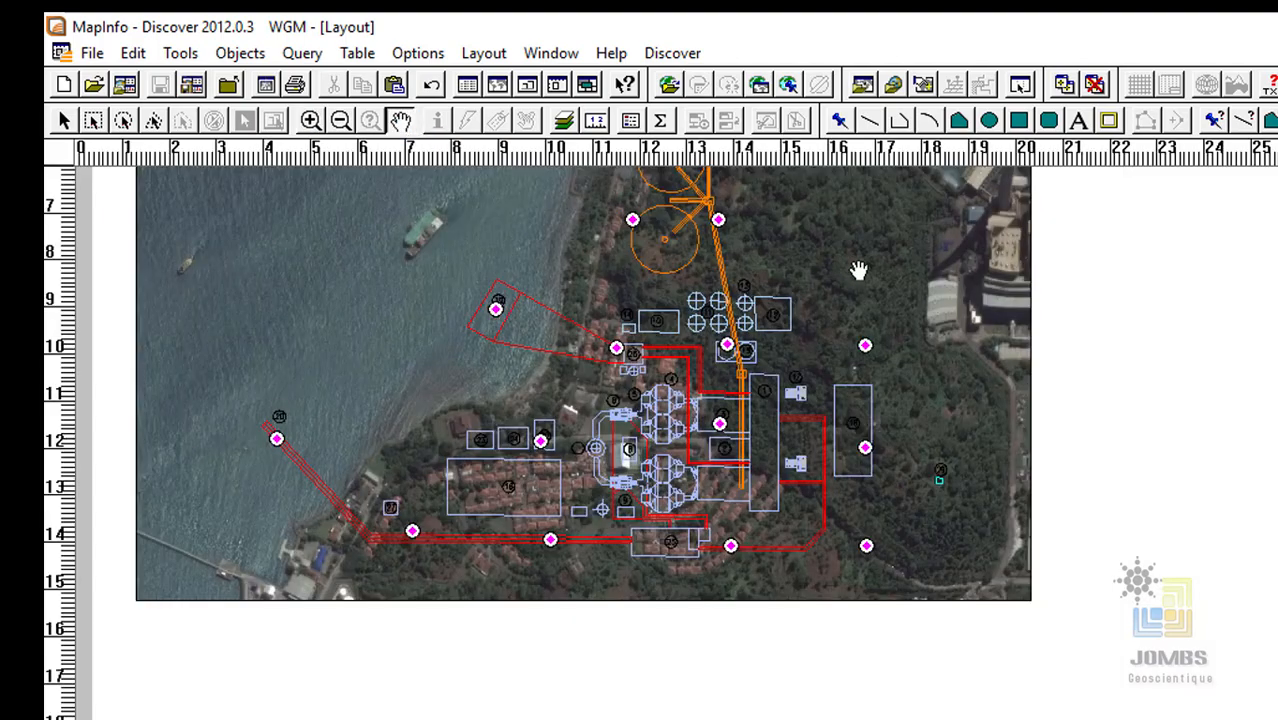
{"action": "scroll", "coordinate": [1090, 368], "scroll_direction": "up", "scroll_amount": 5}
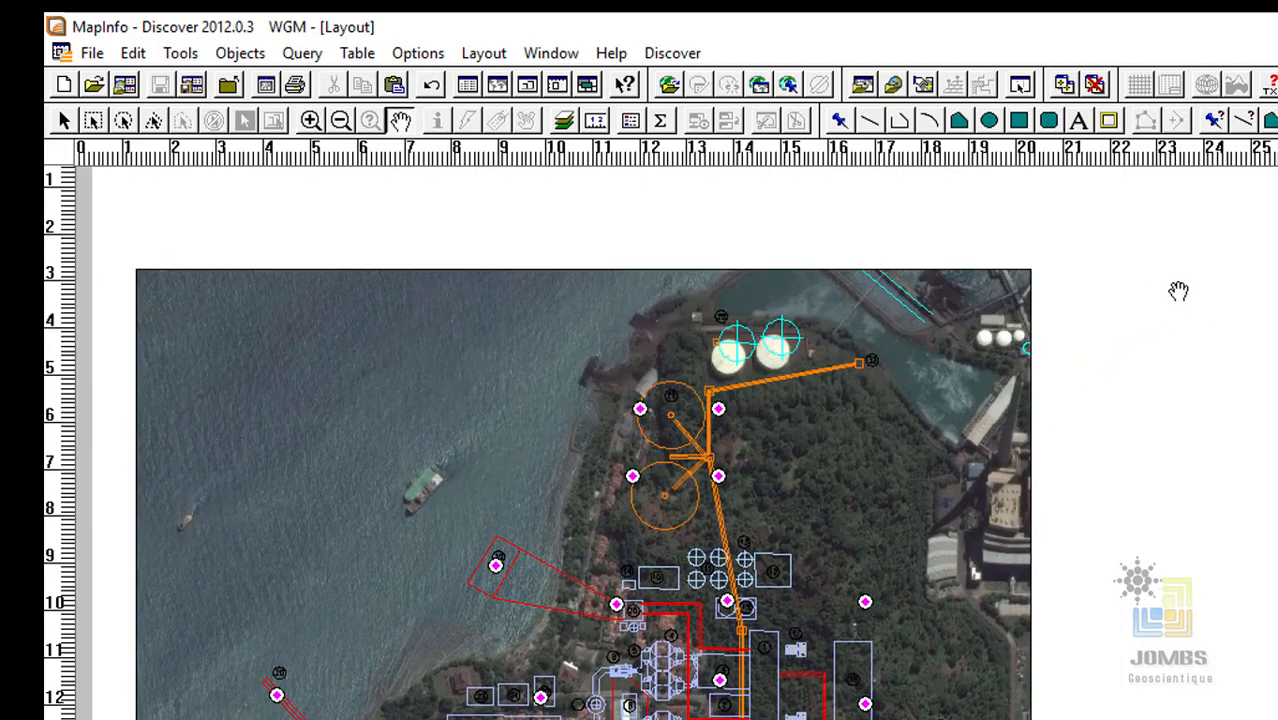
{"action": "scroll", "coordinate": [1178, 291], "scroll_direction": "up", "scroll_amount": 1}
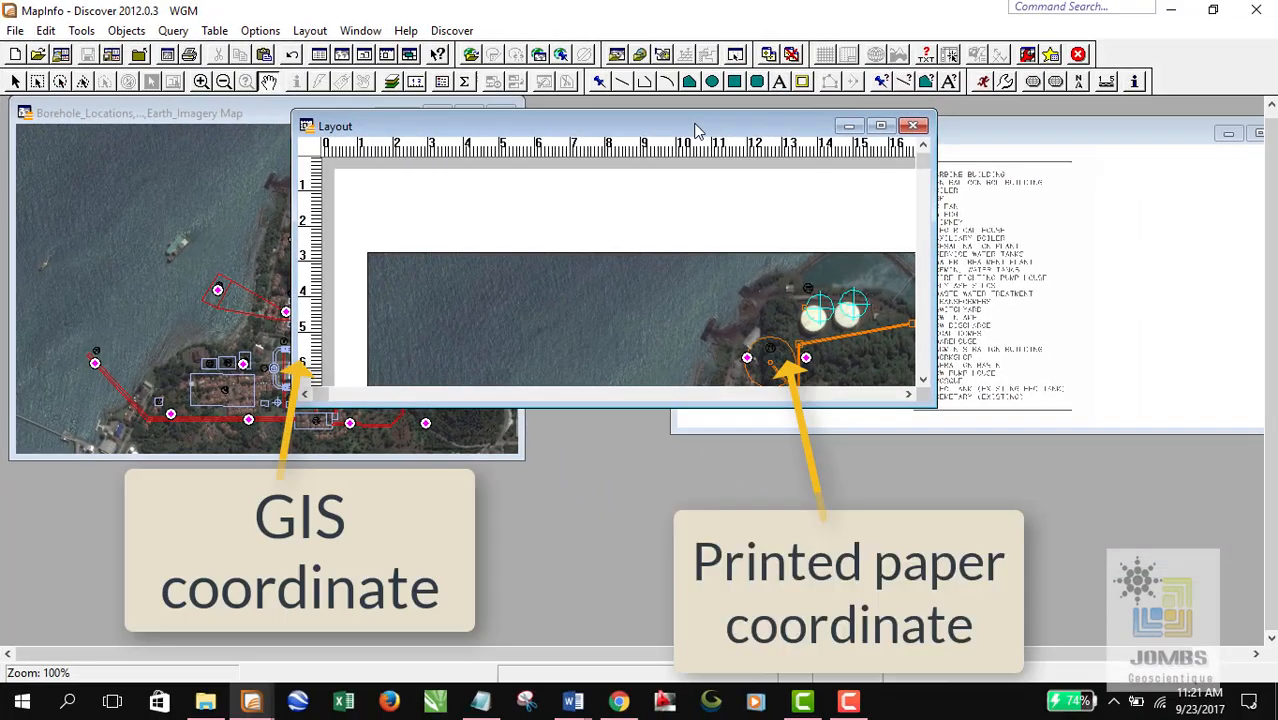
Compare the floating layout window's paper rulers with the Borehole_Locations map's coordinates, and maximize the layout again.
{"action": "left_click_drag", "start_coordinate": [695, 131], "coordinate": [969, 142]}
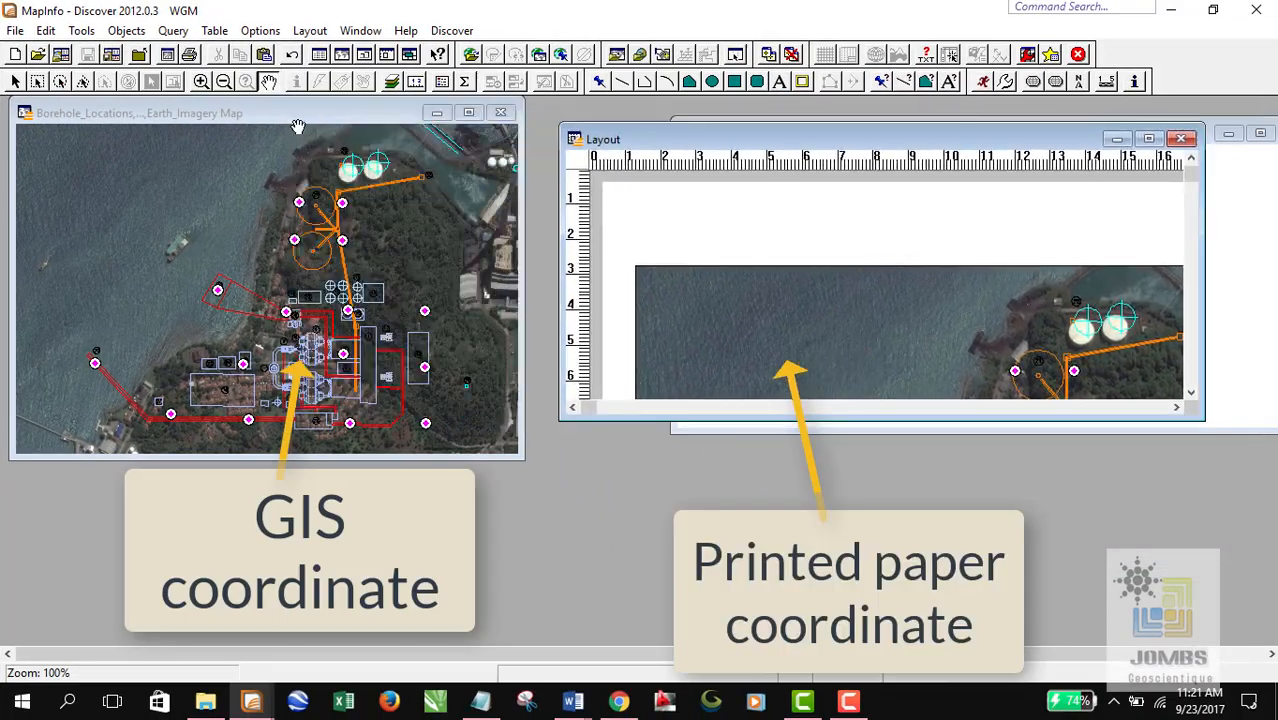
{"action": "left_click", "coordinate": [298, 118]}
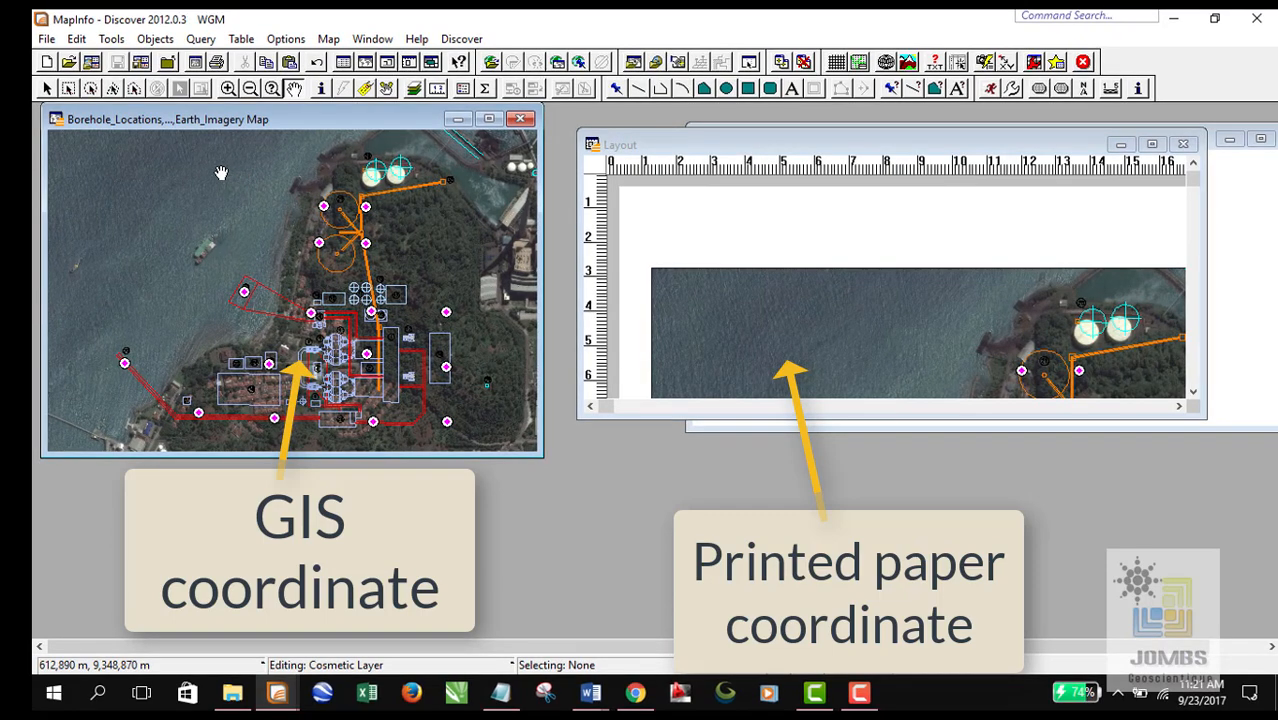
{"action": "left_click_drag", "start_coordinate": [903, 148], "coordinate": [825, 183]}
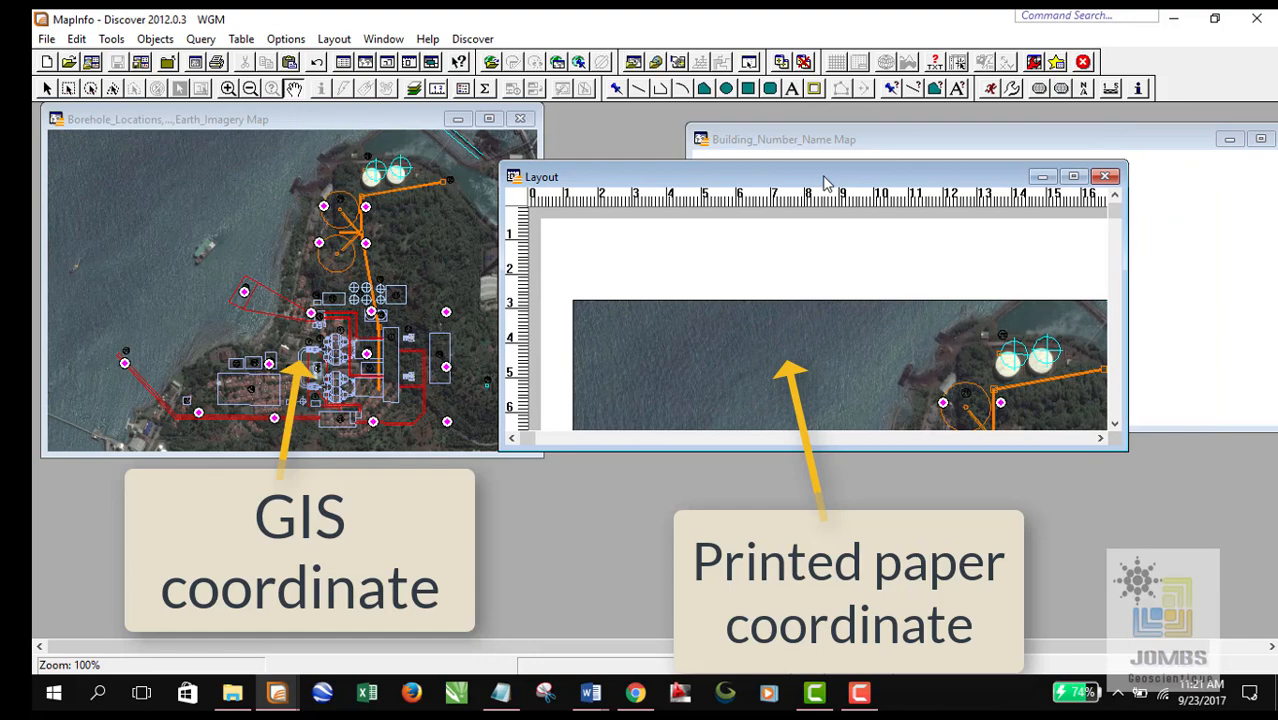
{"action": "left_click", "coordinate": [1073, 176]}
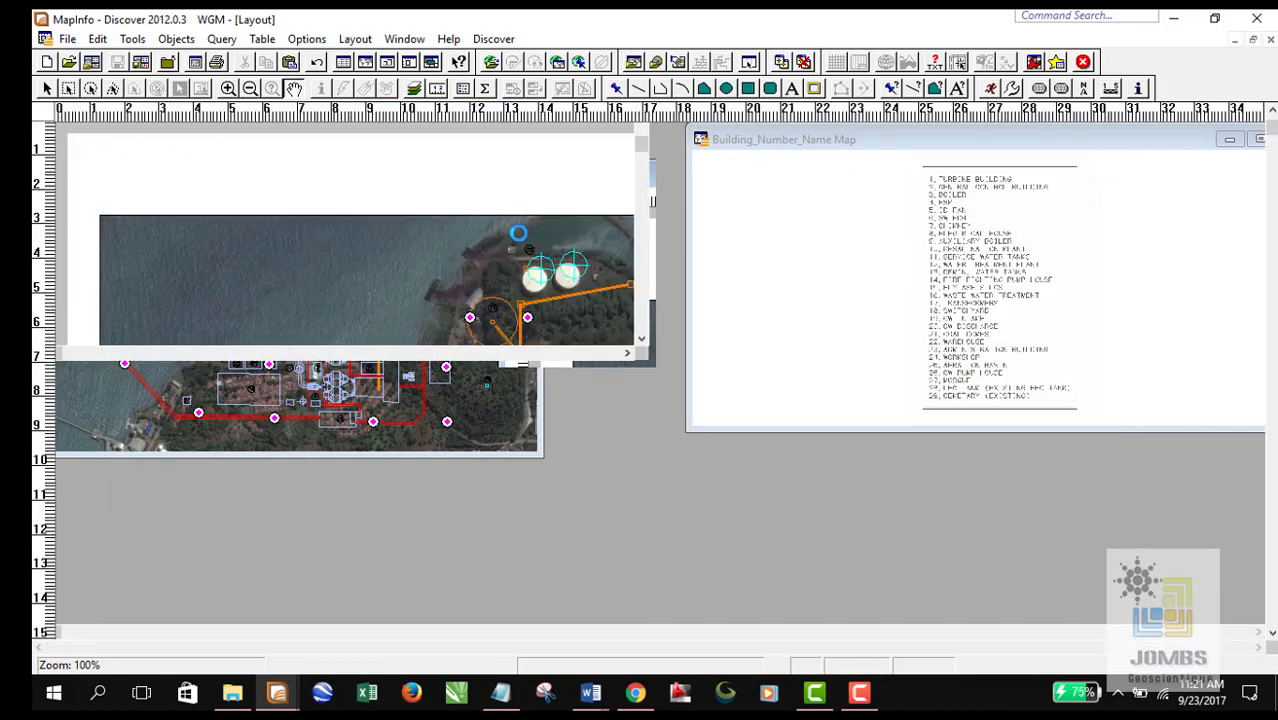
Draw a rectangle about 2.33 cm wide and 1.48 cm high in the blank area east of the map frame and open its properties.
{"action": "scroll", "coordinate": [888, 305], "scroll_direction": "down", "scroll_amount": 2}
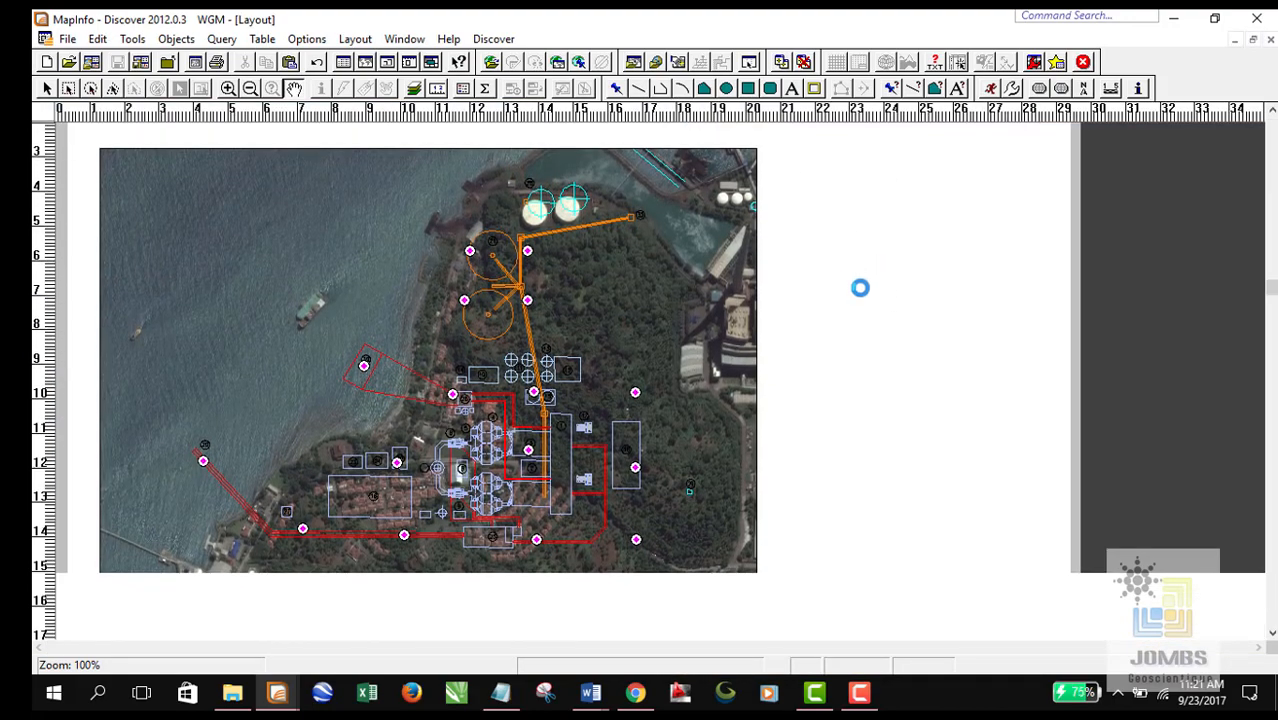
{"action": "scroll", "coordinate": [852, 226], "scroll_direction": "down", "scroll_amount": 2}
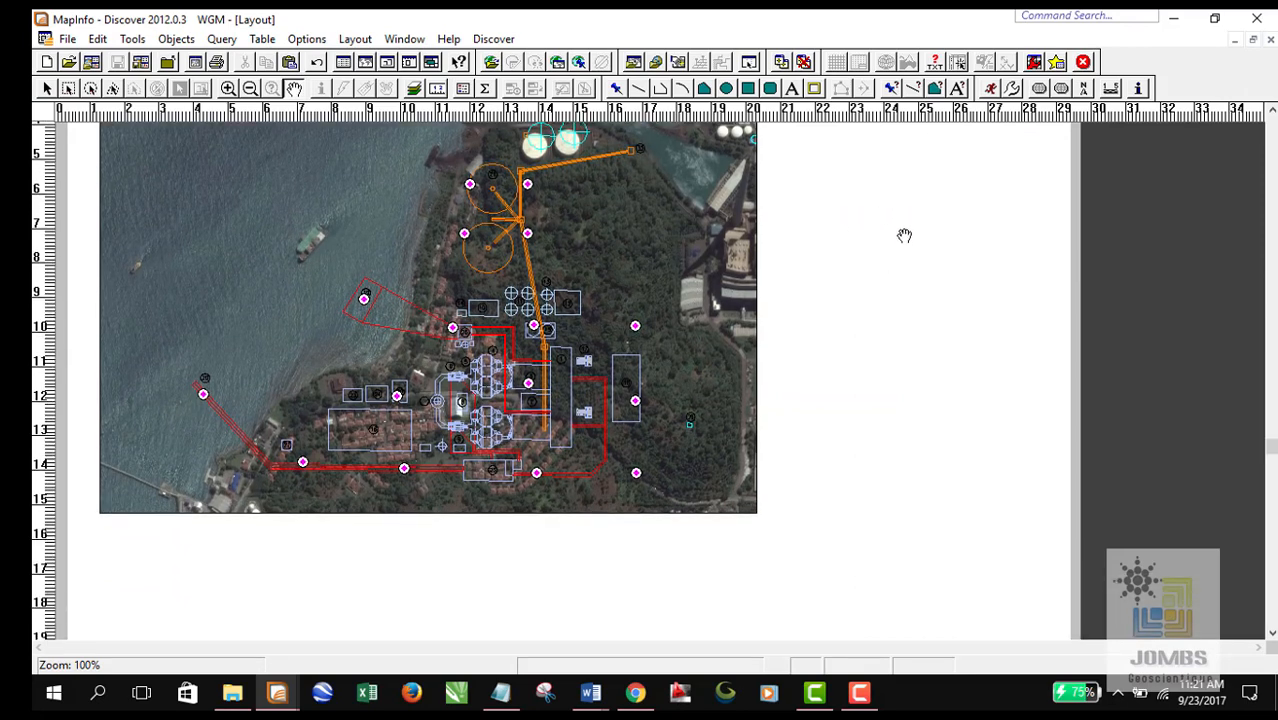
{"action": "left_click_drag", "start_coordinate": [885, 232], "coordinate": [887, 280]}
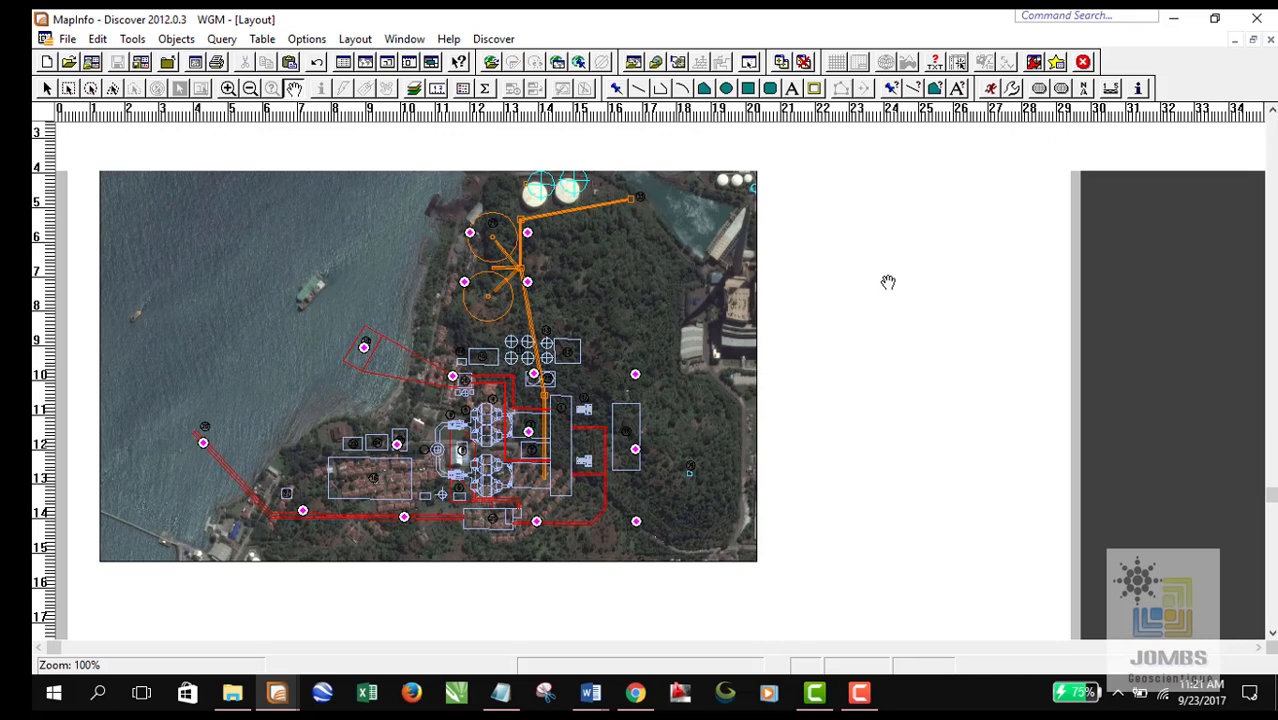
{"action": "left_click_drag", "start_coordinate": [888, 282], "coordinate": [918, 280]}
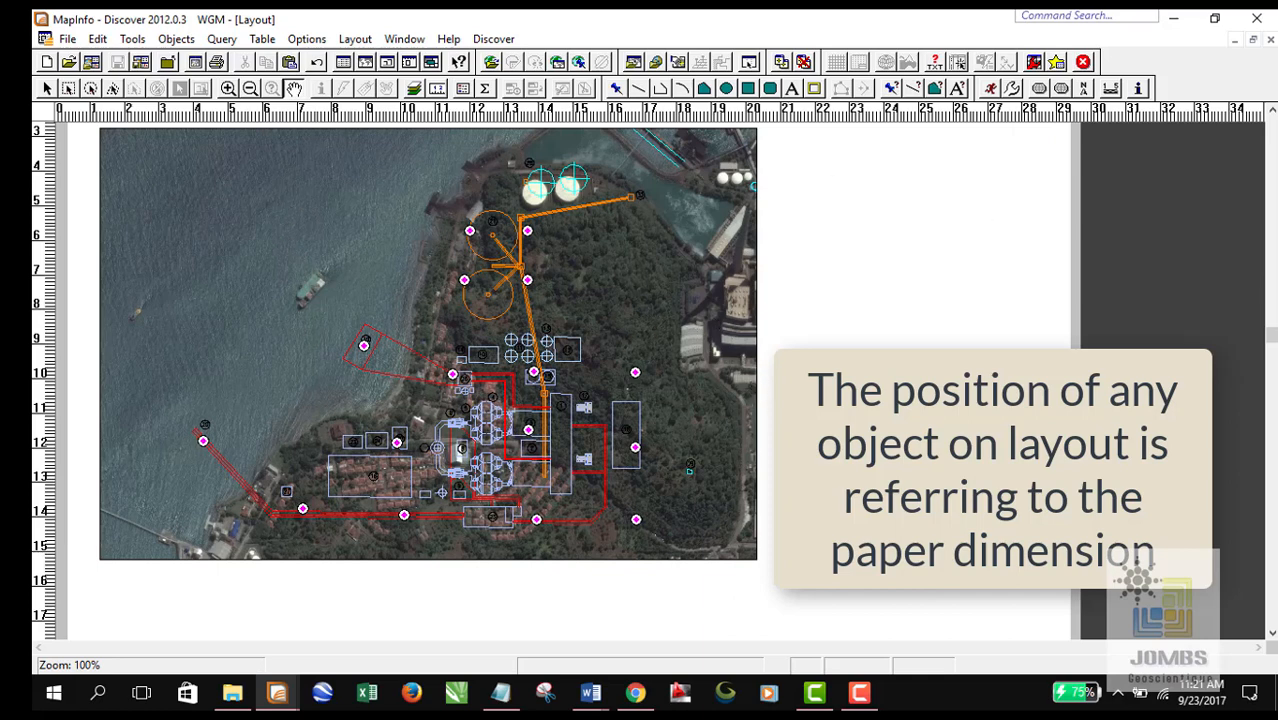
{"action": "left_click_drag", "start_coordinate": [822, 331], "coordinate": [828, 430]}
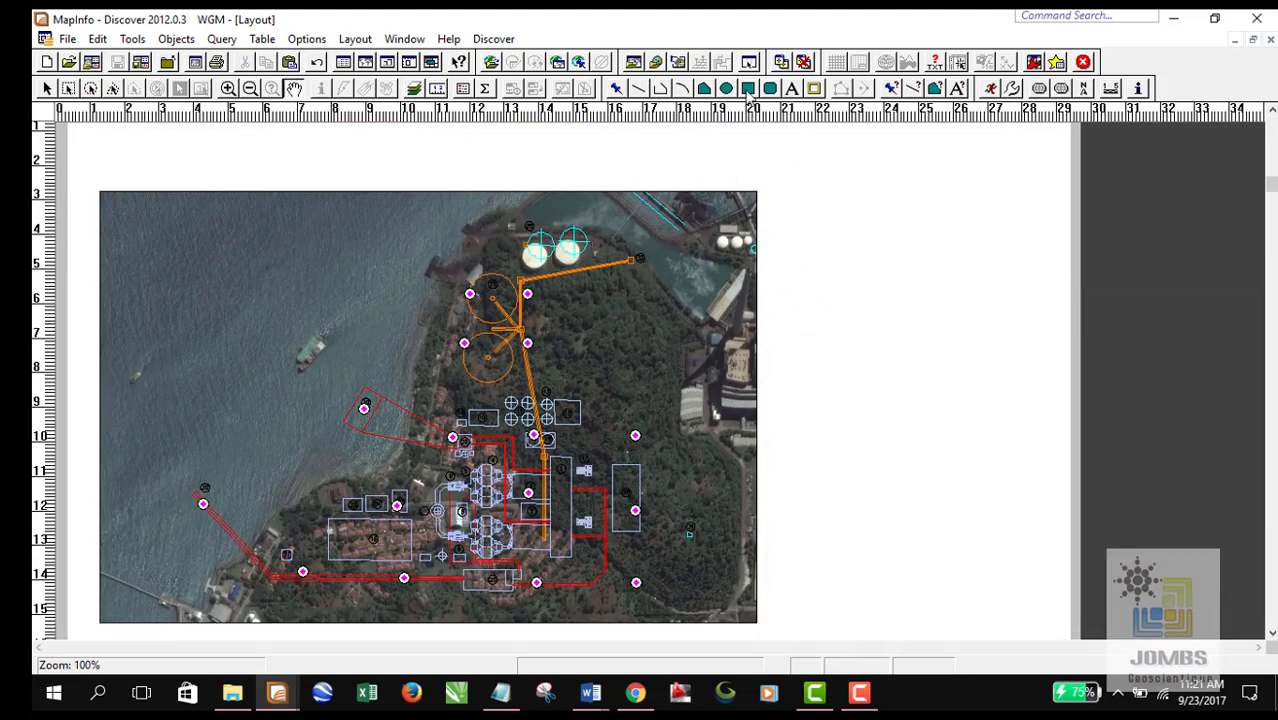
{"action": "left_click_drag", "start_coordinate": [838, 216], "coordinate": [917, 266]}
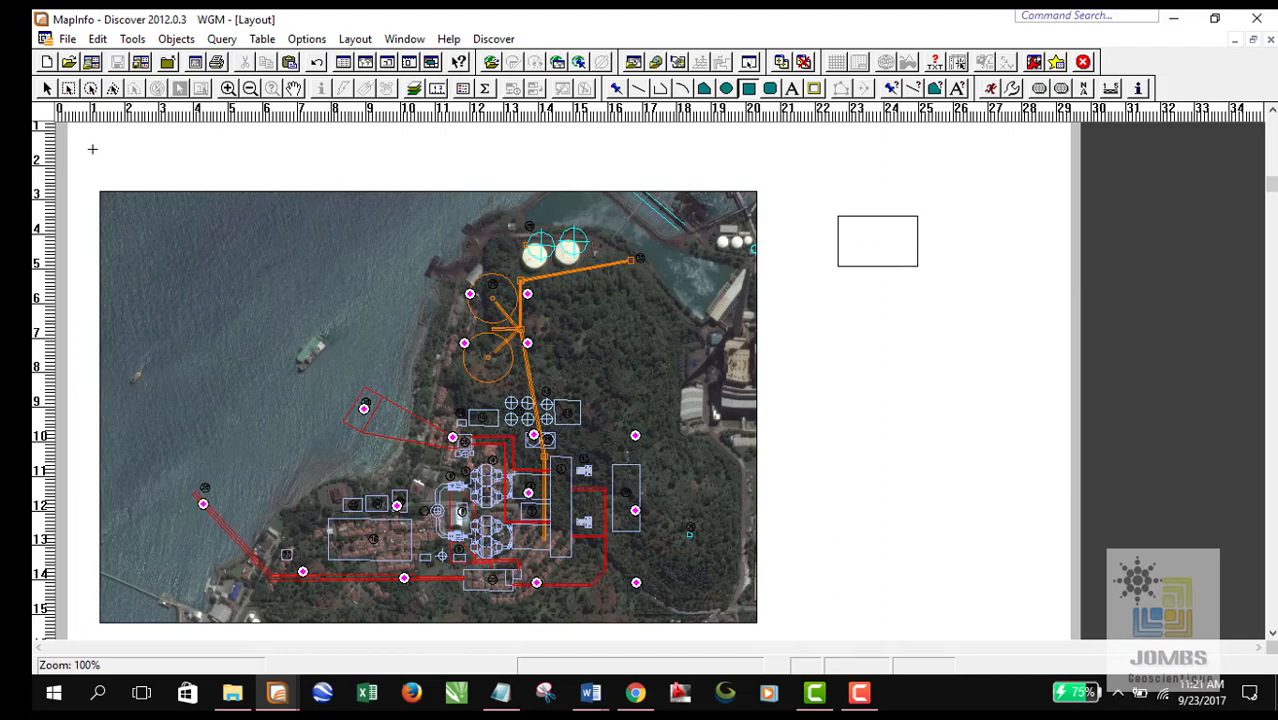
{"action": "left_click", "coordinate": [46, 88]}
{"action": "double_click", "coordinate": [903, 236]}
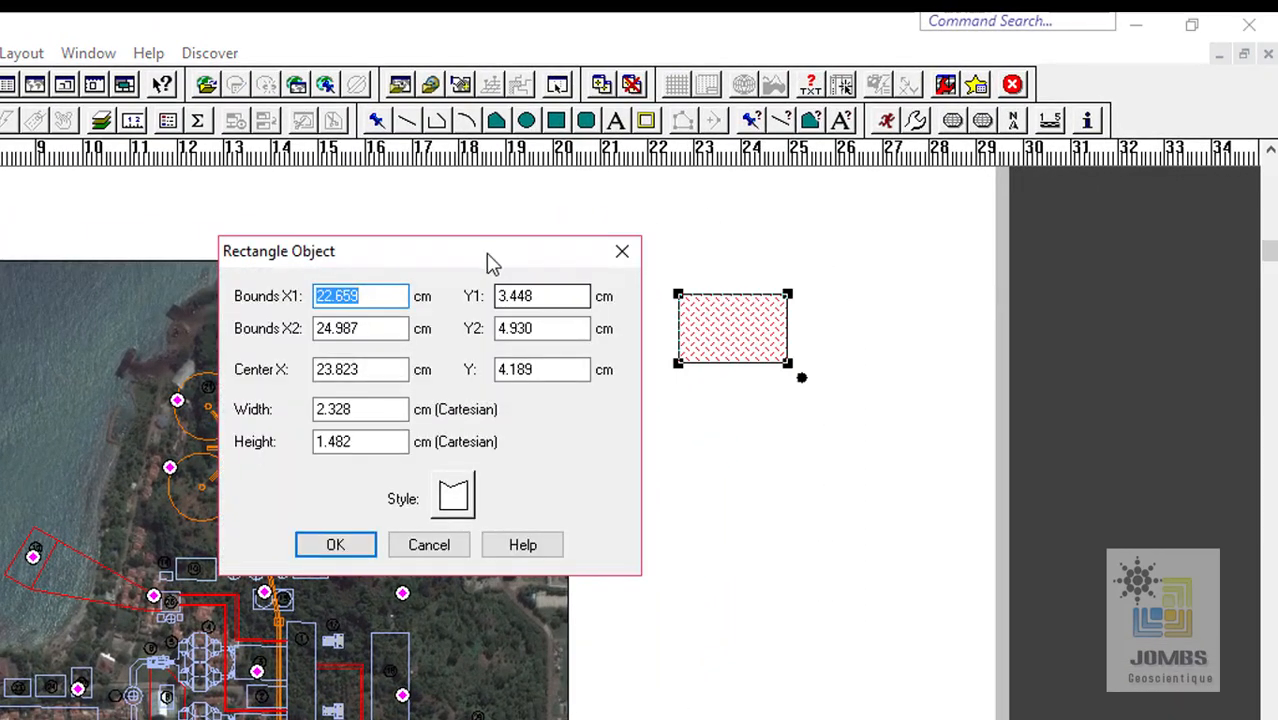
Examine the drawn rectangle's X and Y bounds and centre coordinates in its properties.
{"action": "left_click_drag", "start_coordinate": [454, 242], "coordinate": [386, 196]}
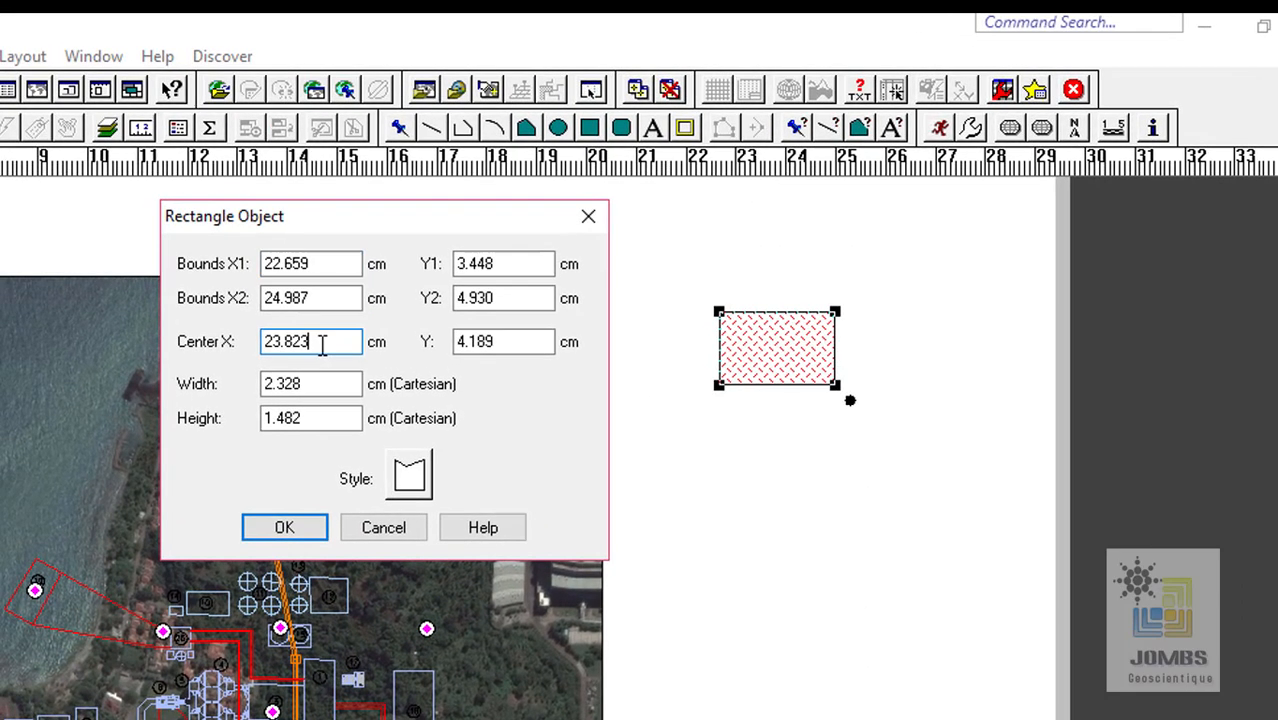
{"action": "left_click", "coordinate": [545, 263]}
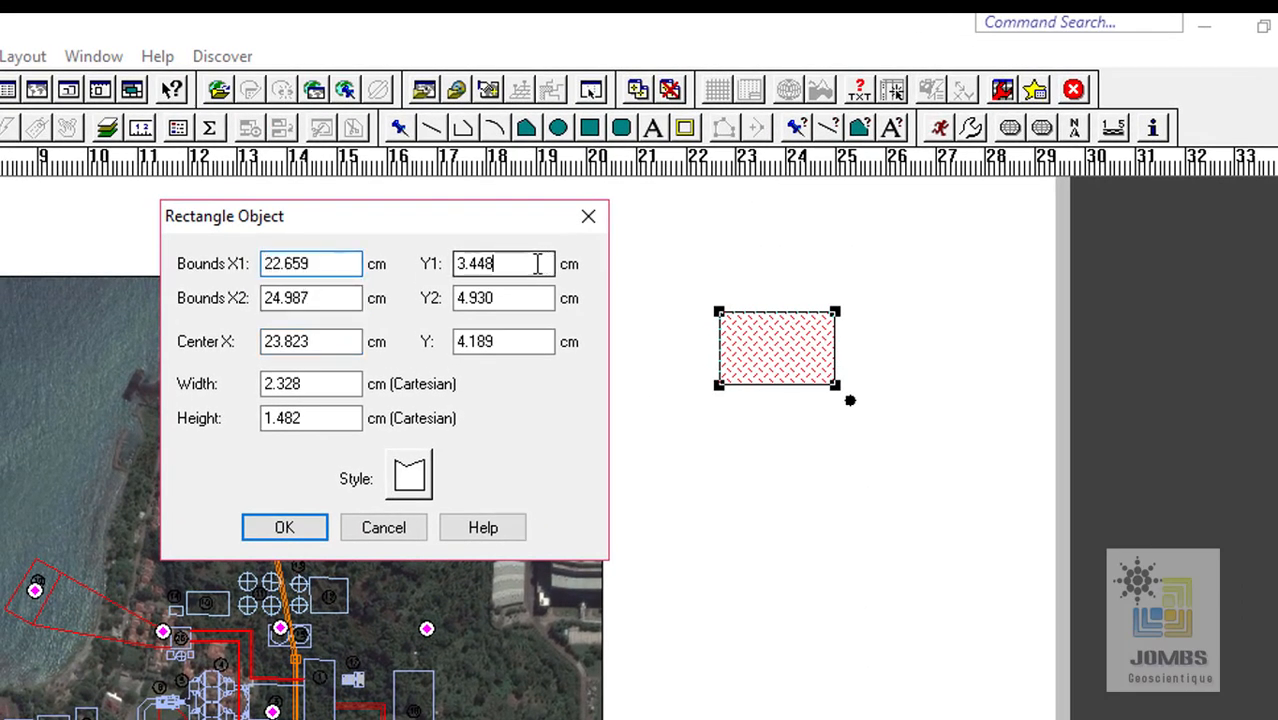
{"action": "left_click", "coordinate": [322, 296]}
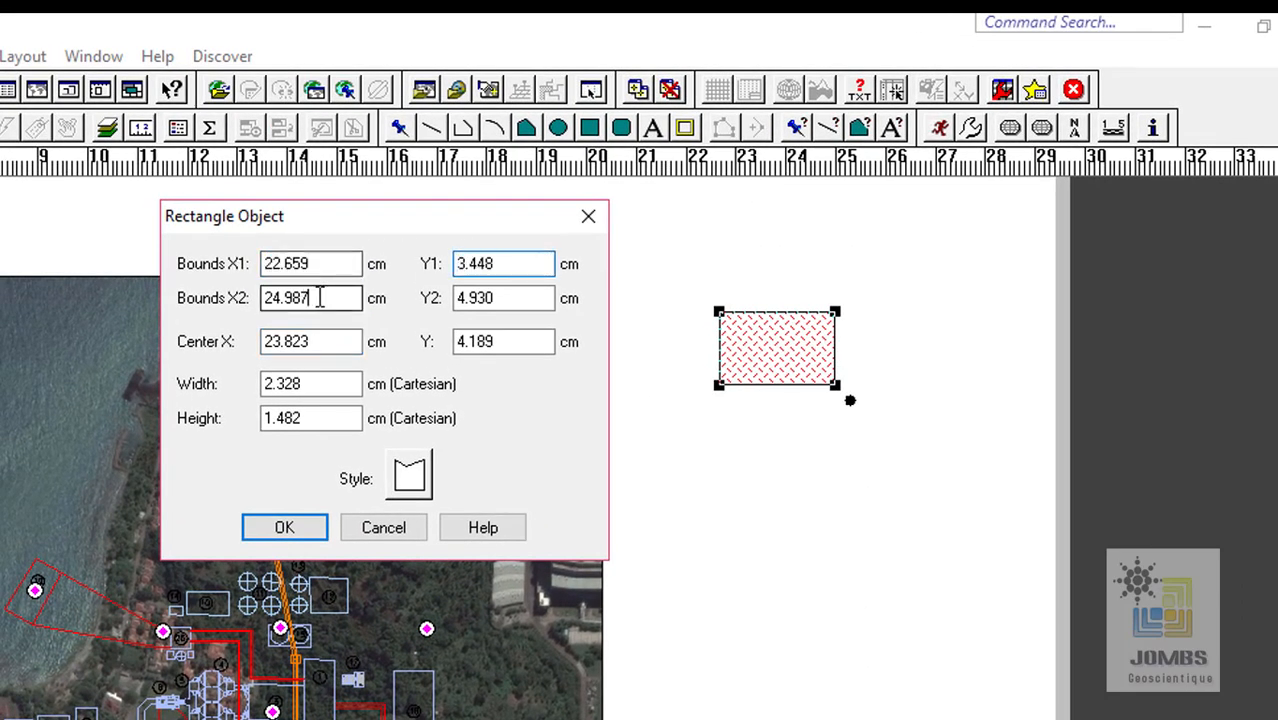
{"action": "left_click", "coordinate": [515, 297]}
{"action": "left_click", "coordinate": [330, 345]}
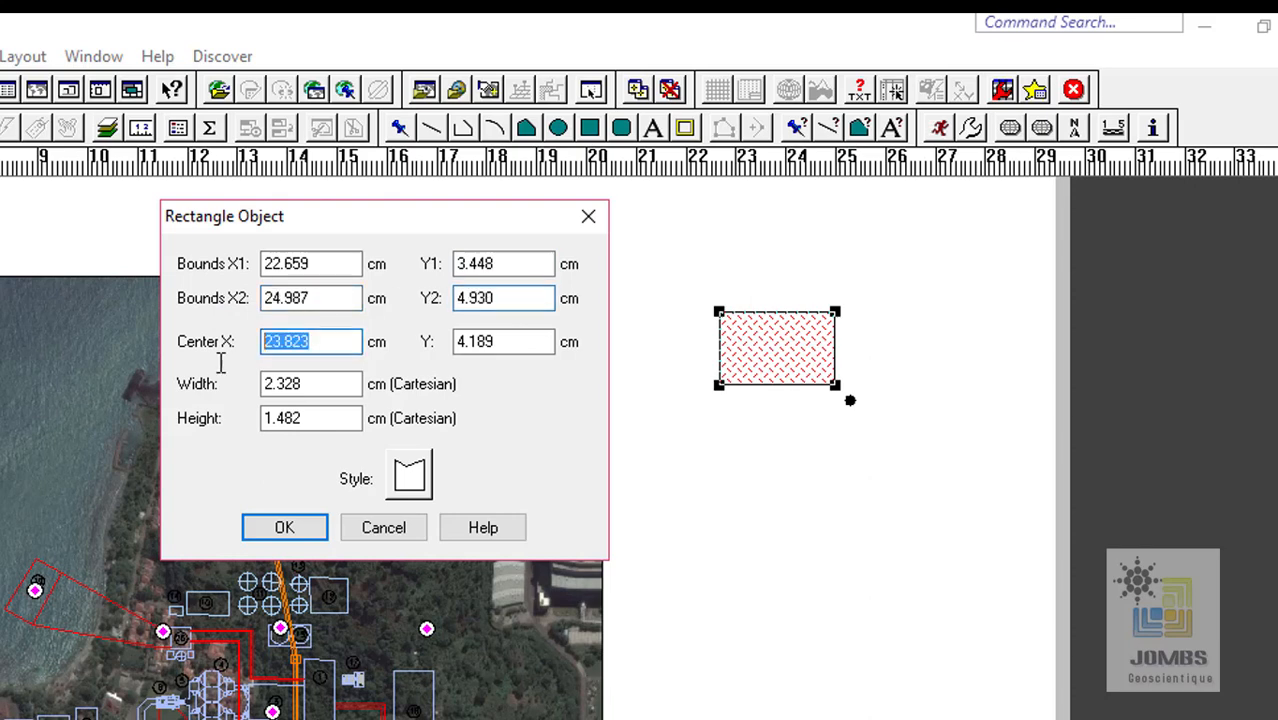
{"action": "left_click", "coordinate": [530, 343]}
{"action": "left_click", "coordinate": [280, 345]}
{"action": "left_click_drag", "start_coordinate": [352, 216], "coordinate": [390, 127]}
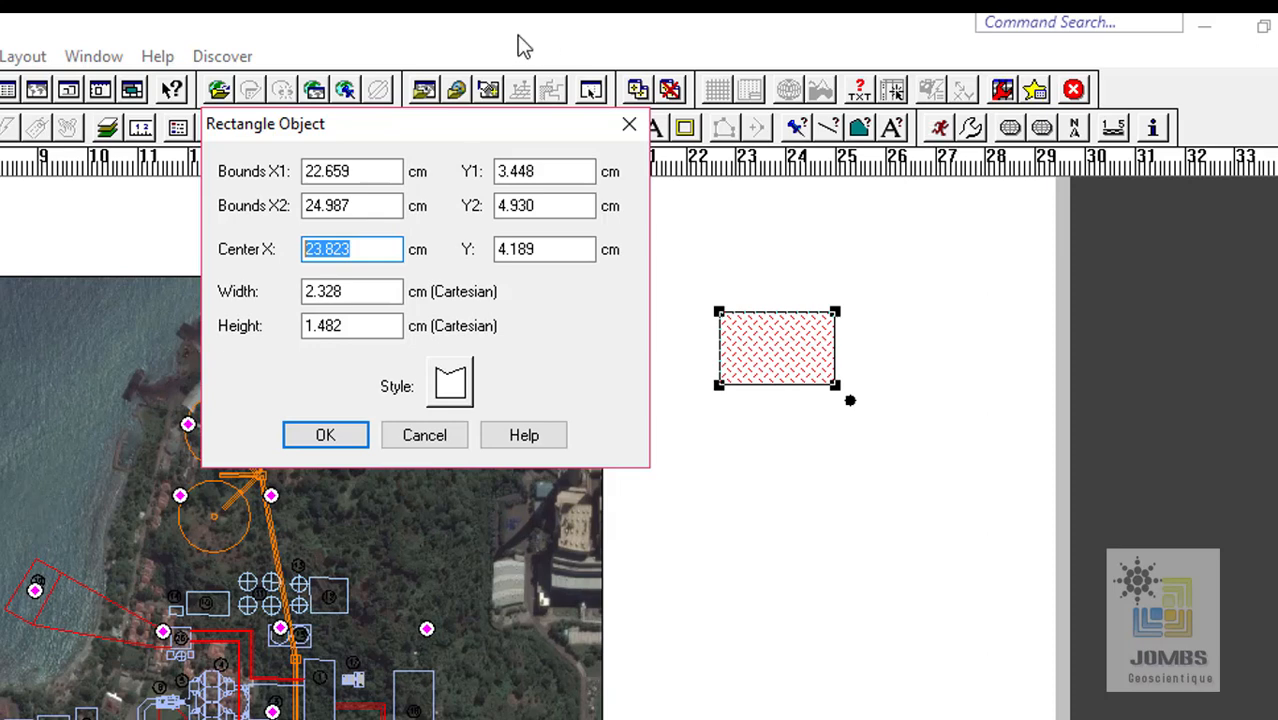
{"action": "left_click_drag", "start_coordinate": [485, 122], "coordinate": [382, 142]}
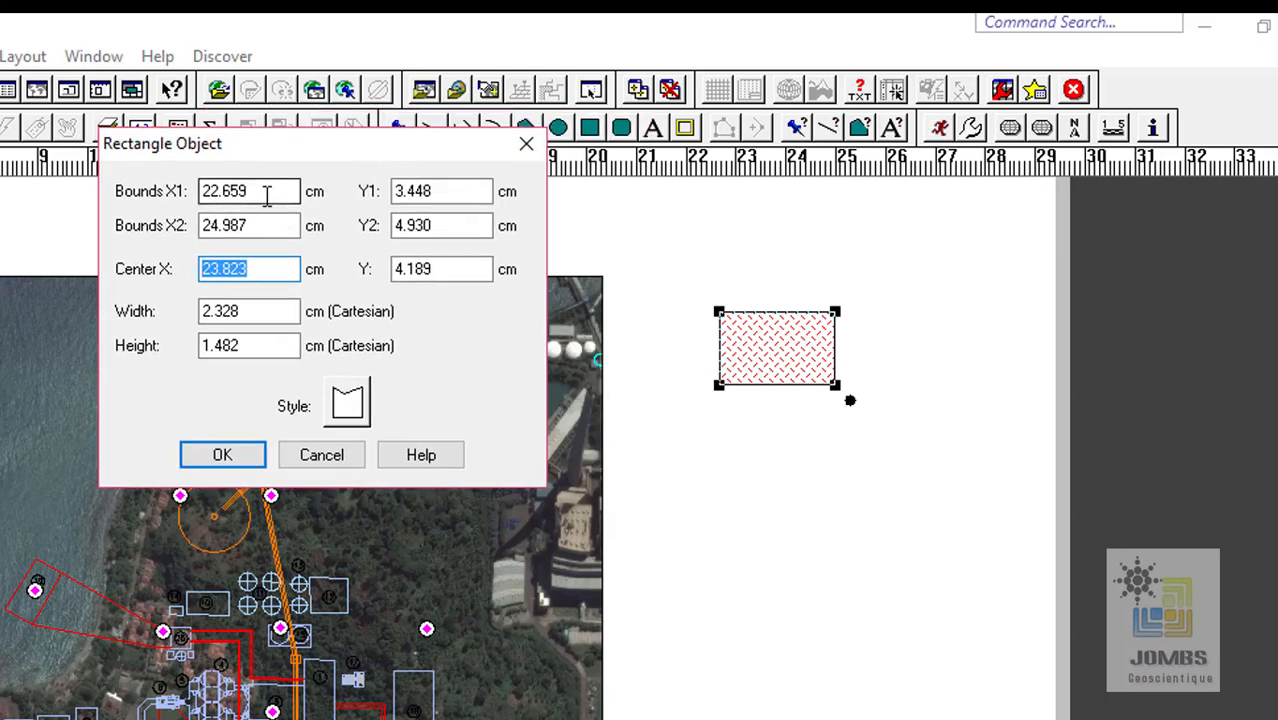
Compare the rectangle's X bounds and centre coordinates with the paper rulers, and close its properties without applying changes.
{"action": "left_click_drag", "start_coordinate": [266, 191], "coordinate": [203, 192]}
{"action": "left_click_drag", "start_coordinate": [270, 222], "coordinate": [150, 230]}
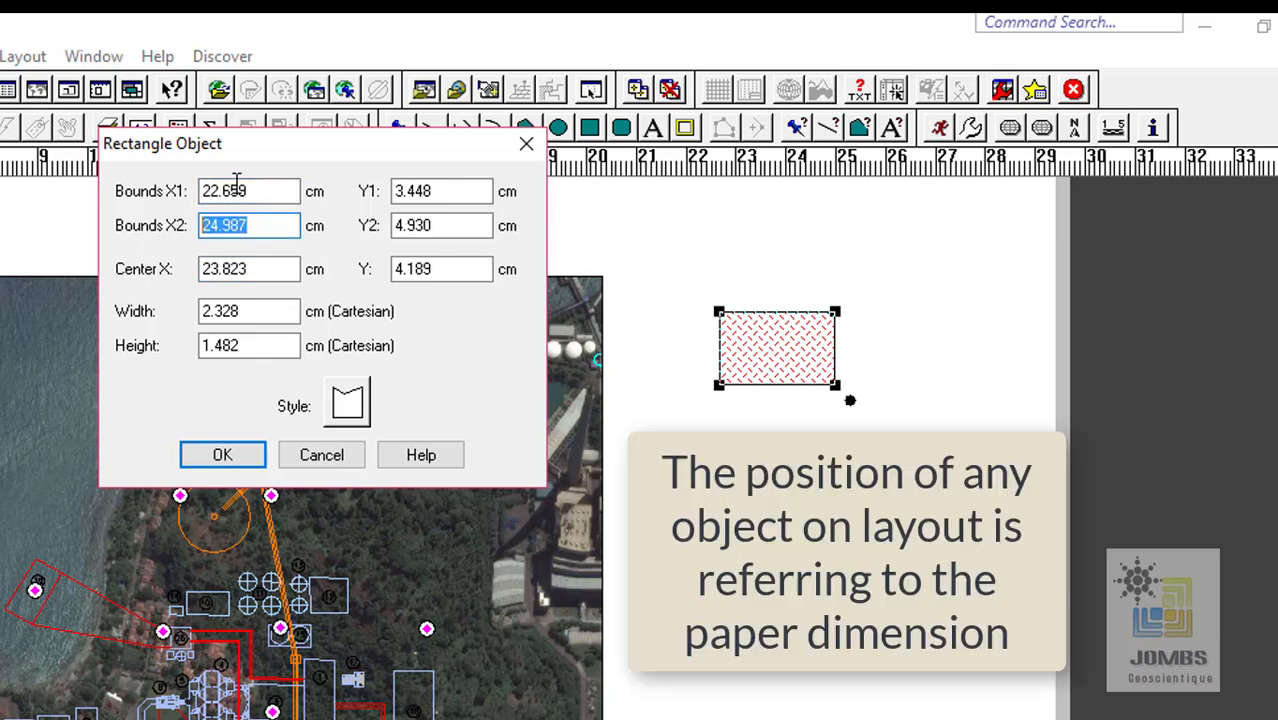
{"action": "left_click_drag", "start_coordinate": [262, 191], "coordinate": [183, 210]}
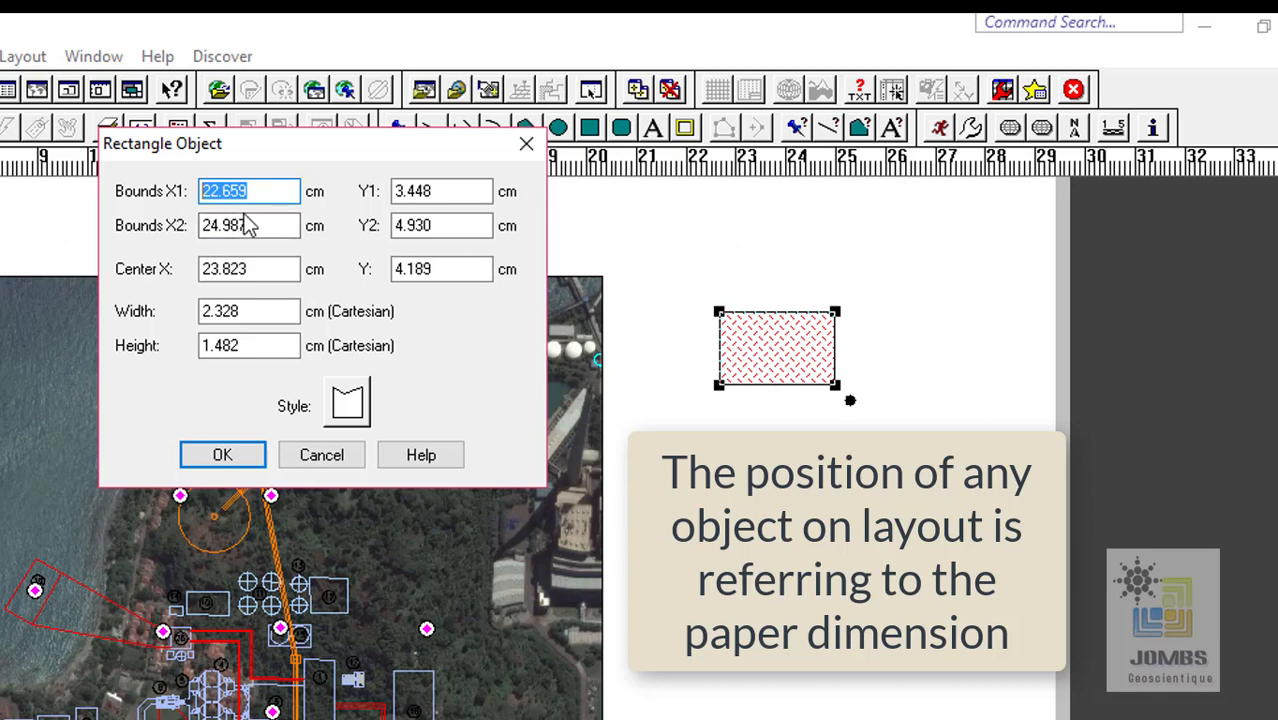
{"action": "left_click_drag", "start_coordinate": [277, 229], "coordinate": [195, 247]}
{"action": "left_click", "coordinate": [294, 267]}
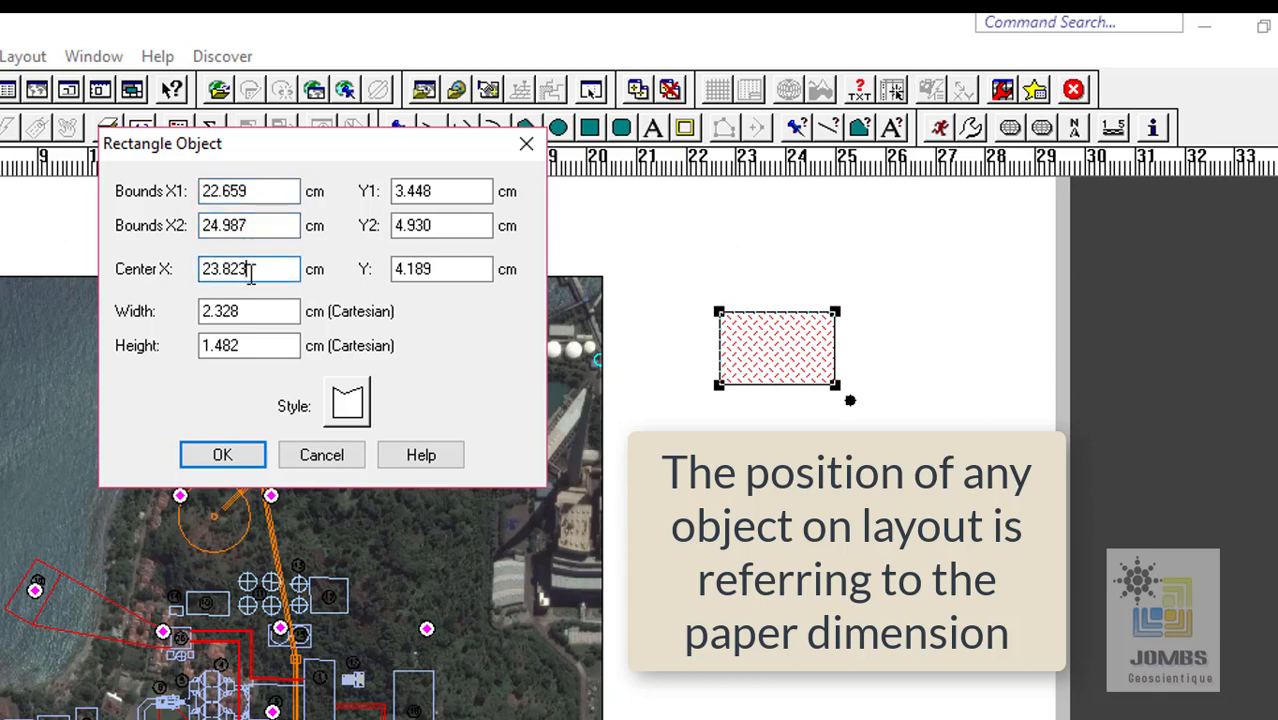
{"action": "double_click", "coordinate": [254, 267]}
{"action": "double_click", "coordinate": [470, 270]}
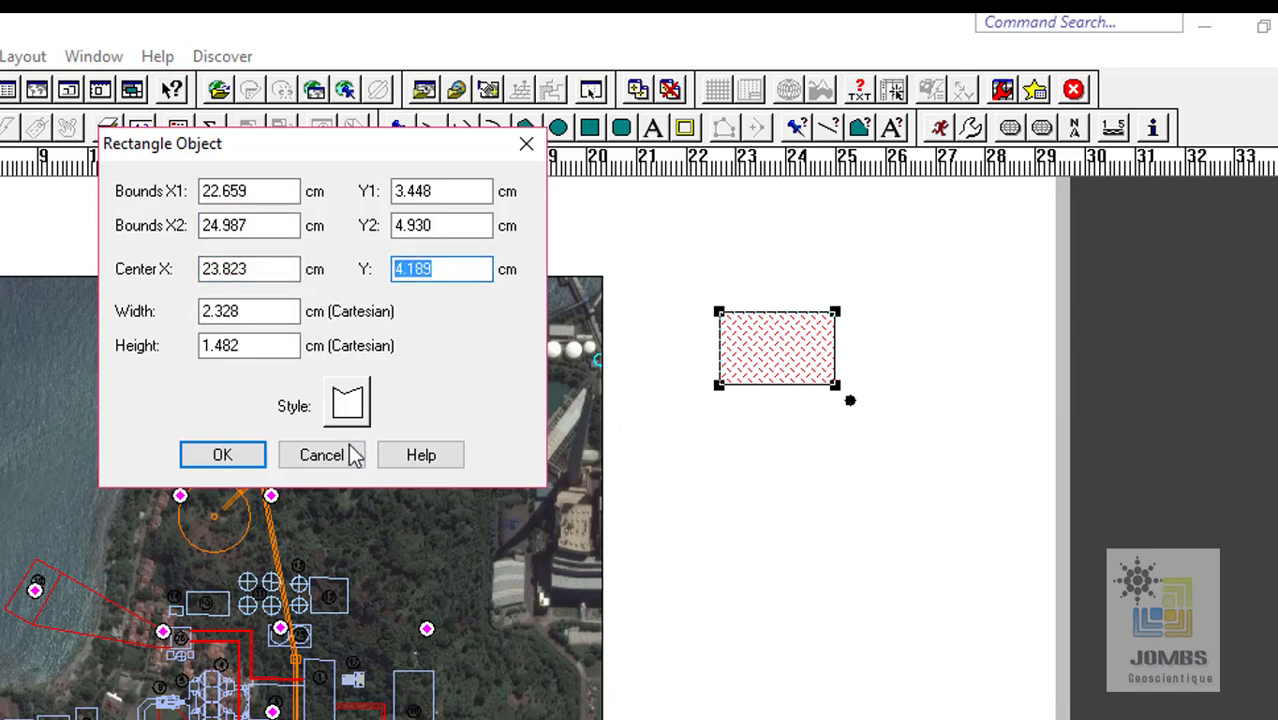
{"action": "left_click", "coordinate": [320, 462]}
{"action": "left_click", "coordinate": [865, 500]}
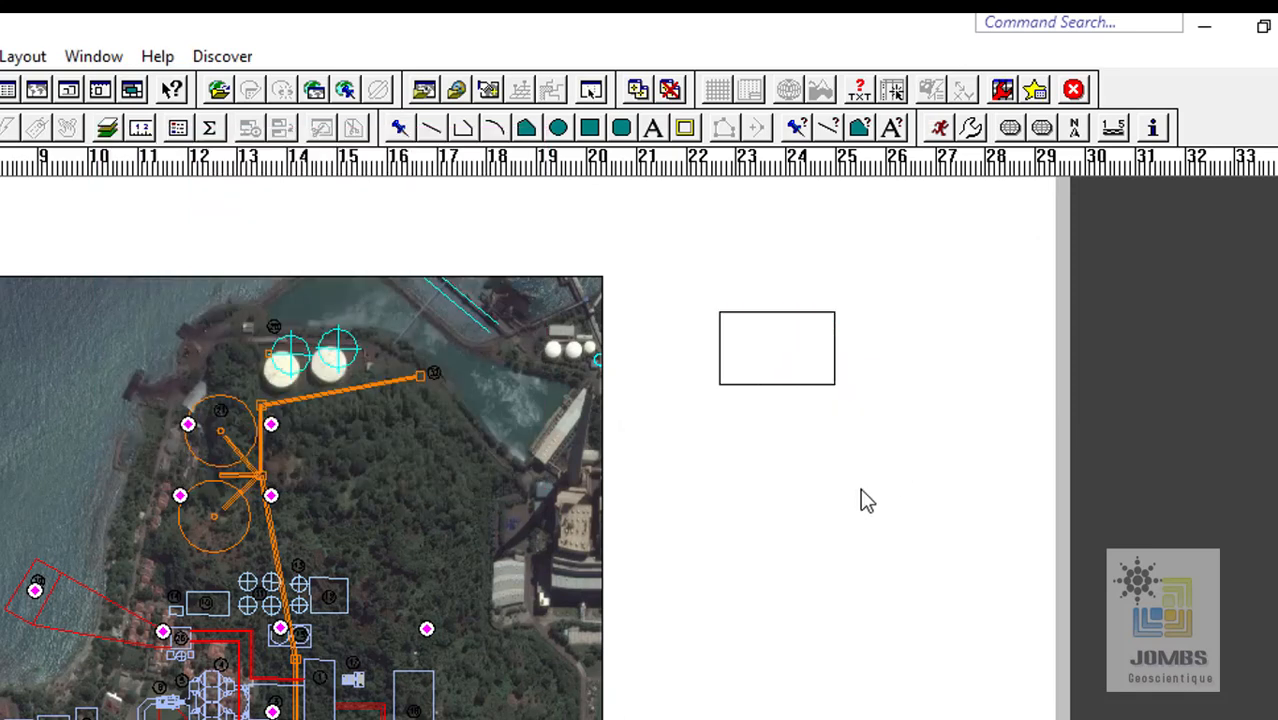
Move the rectangle slightly down the page and add the text "Map Layout of Fire Gas Power Plant 200 MW" above it.
{"action": "left_click", "coordinate": [778, 362]}
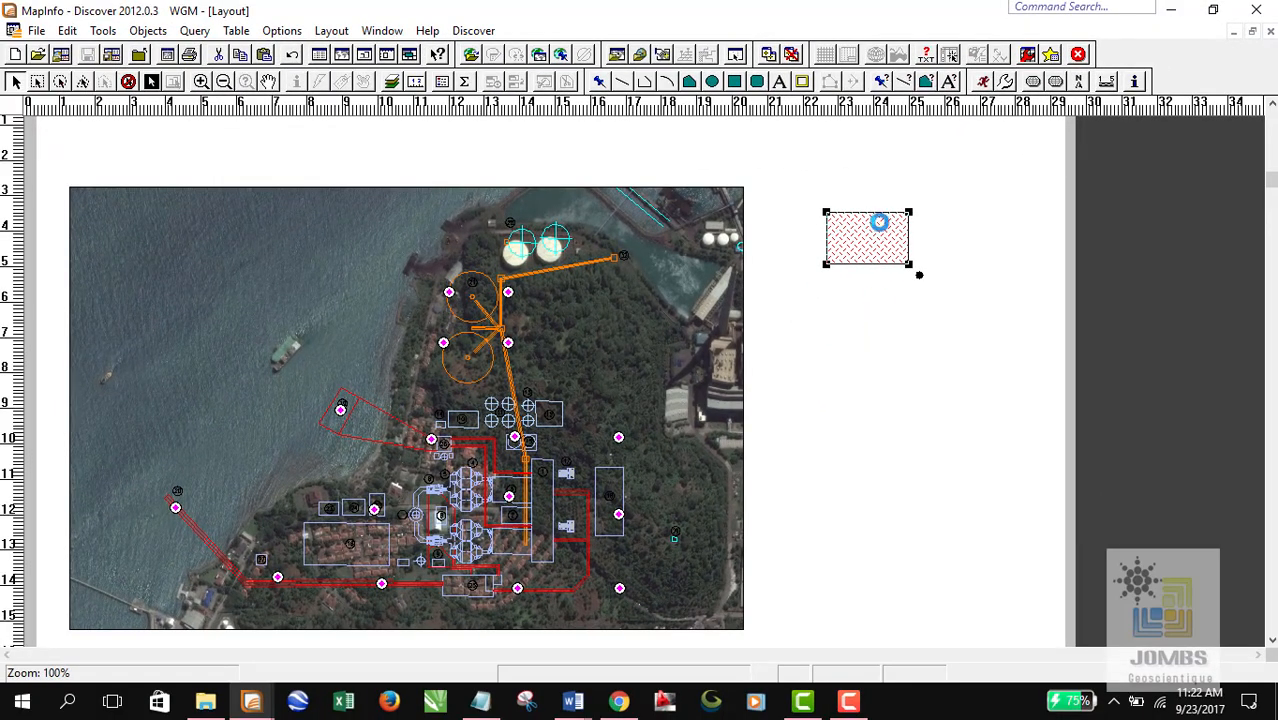
{"action": "left_click", "coordinate": [780, 81]}
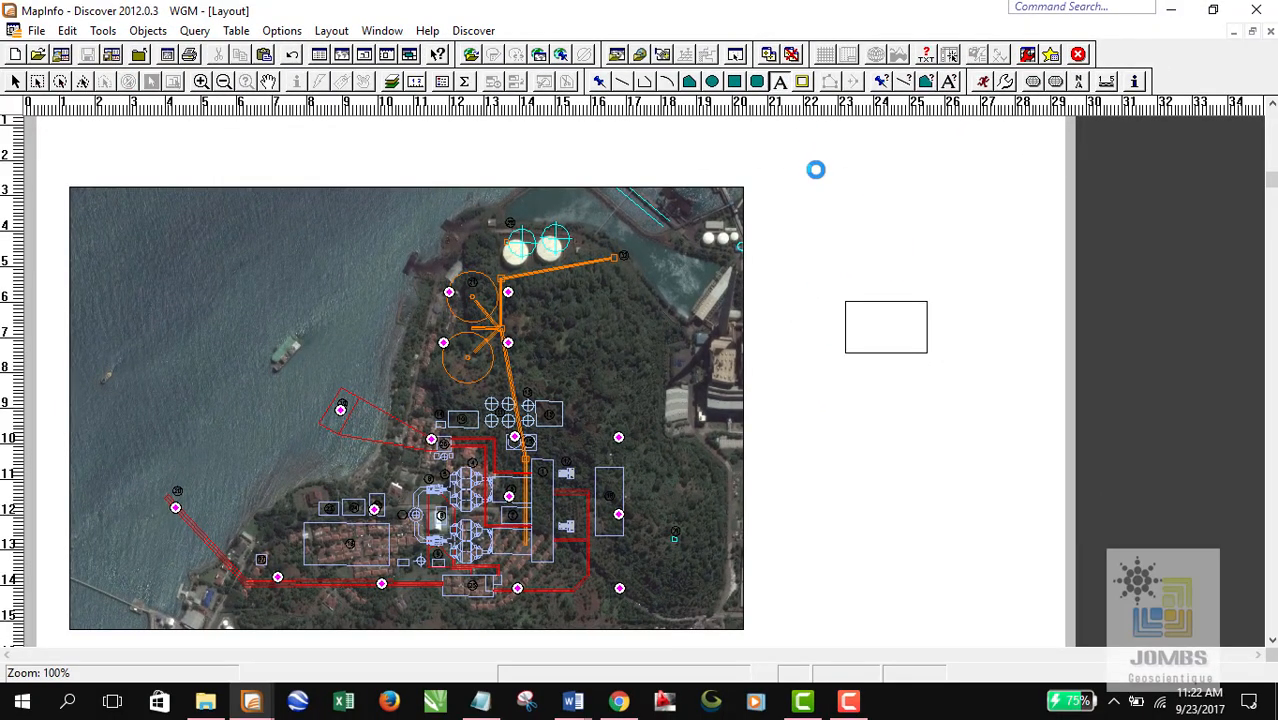
{"action": "left_click", "coordinate": [816, 166]}
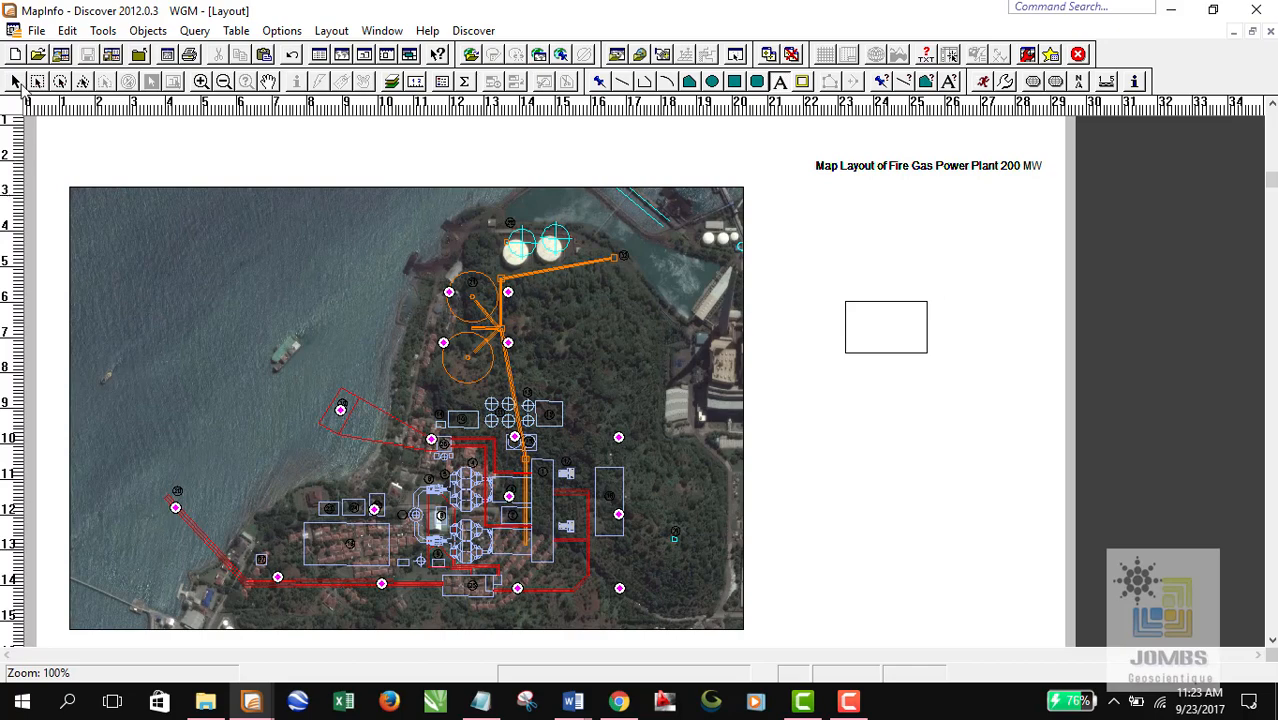
{"action": "left_click", "coordinate": [16, 82]}
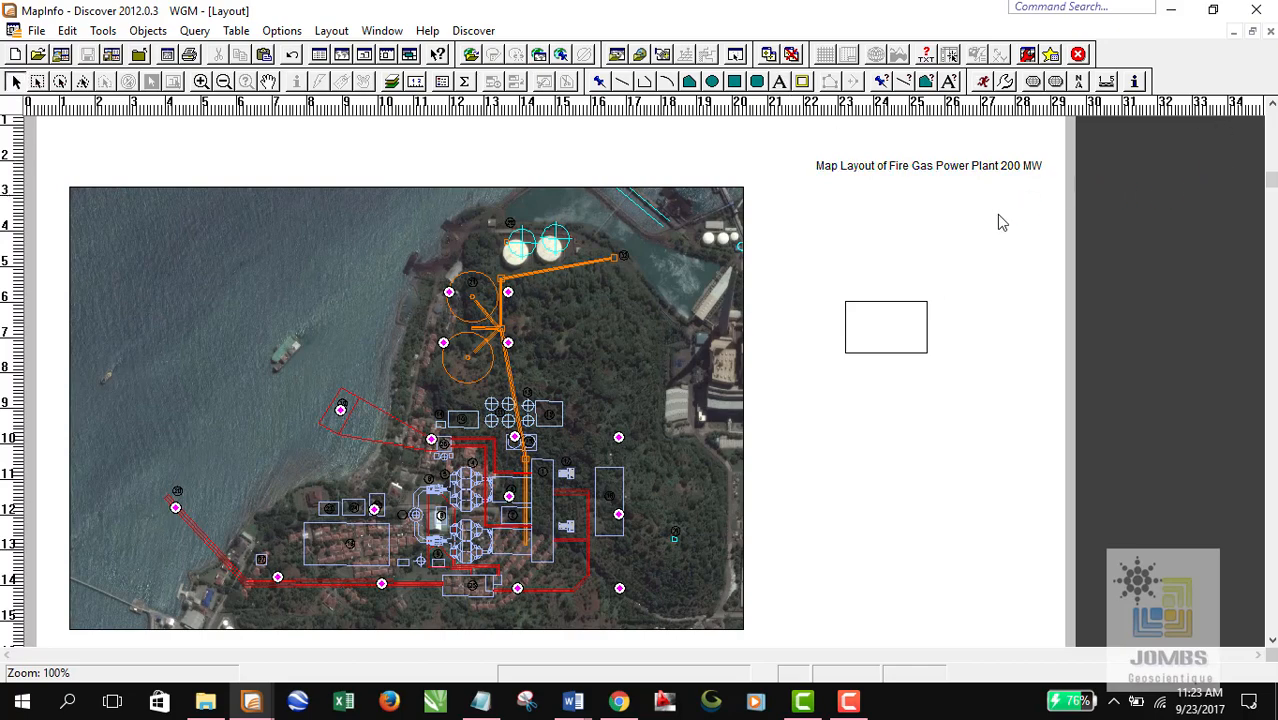
Format the power plant title text as bold Arial, size 14, with centre justification.
{"action": "left_click", "coordinate": [940, 163]}
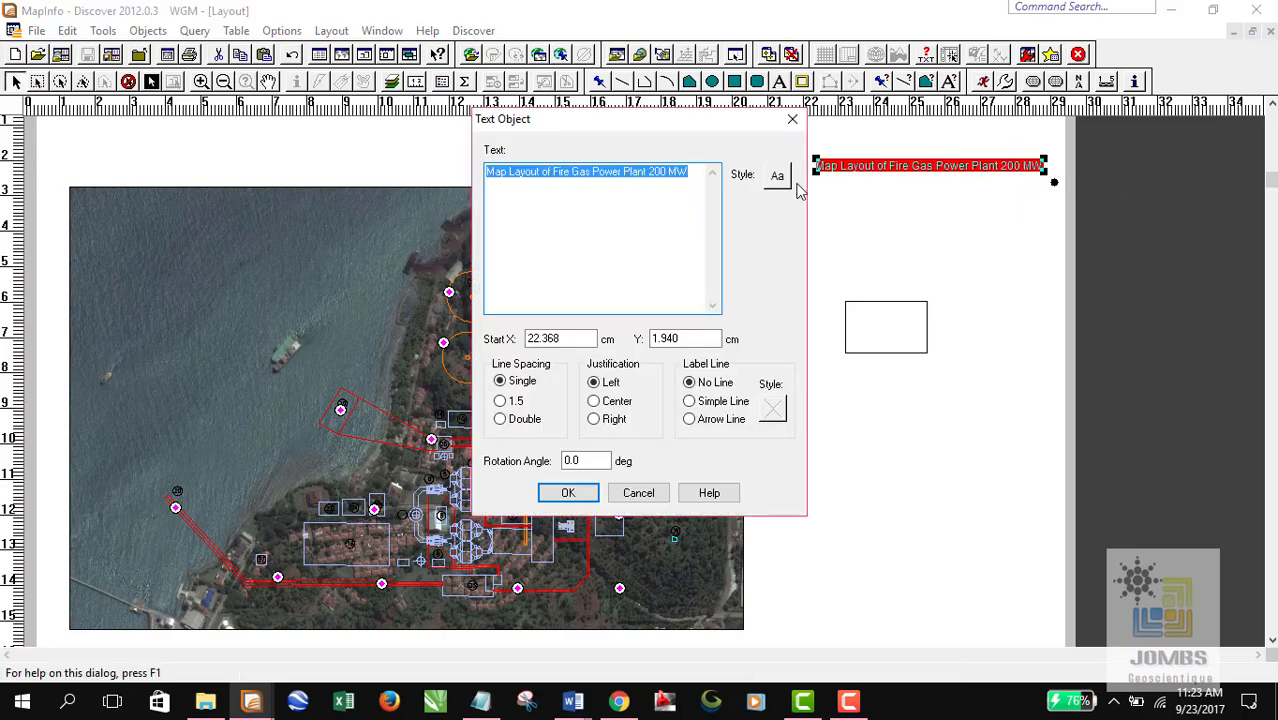
{"action": "left_click", "coordinate": [776, 177]}
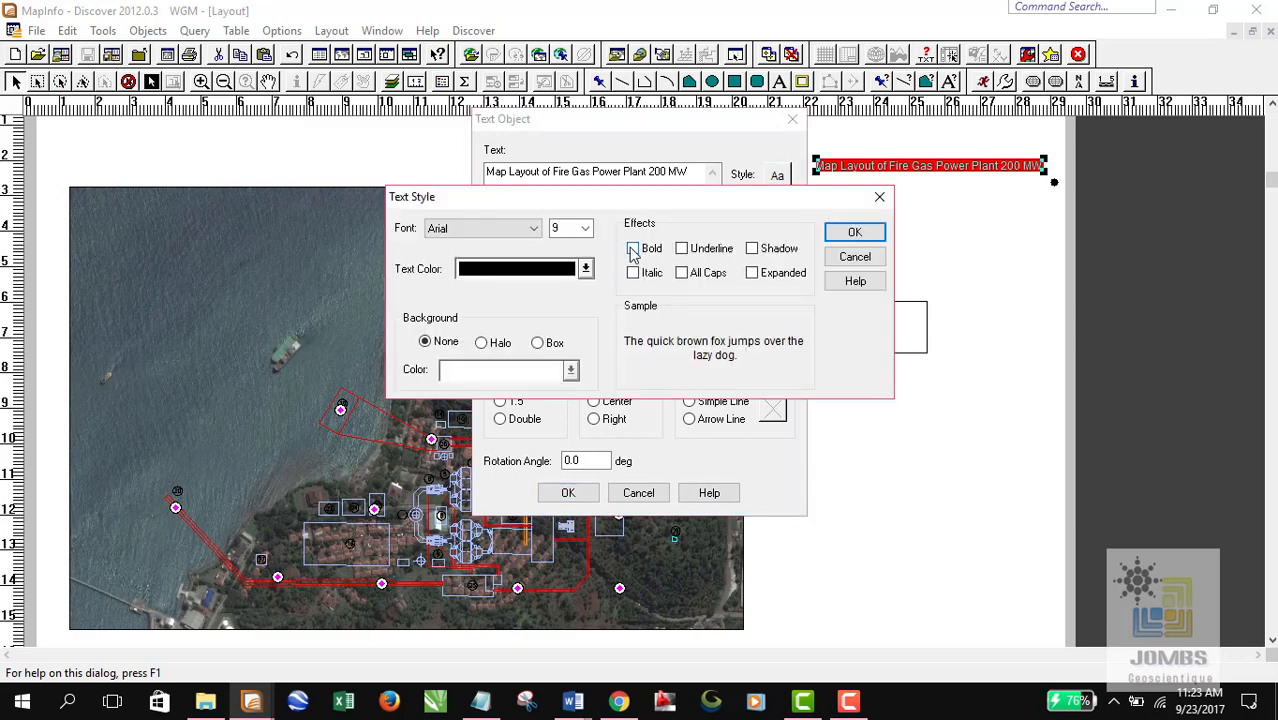
{"action": "left_click", "coordinate": [632, 248]}
{"action": "left_click", "coordinate": [585, 229]}
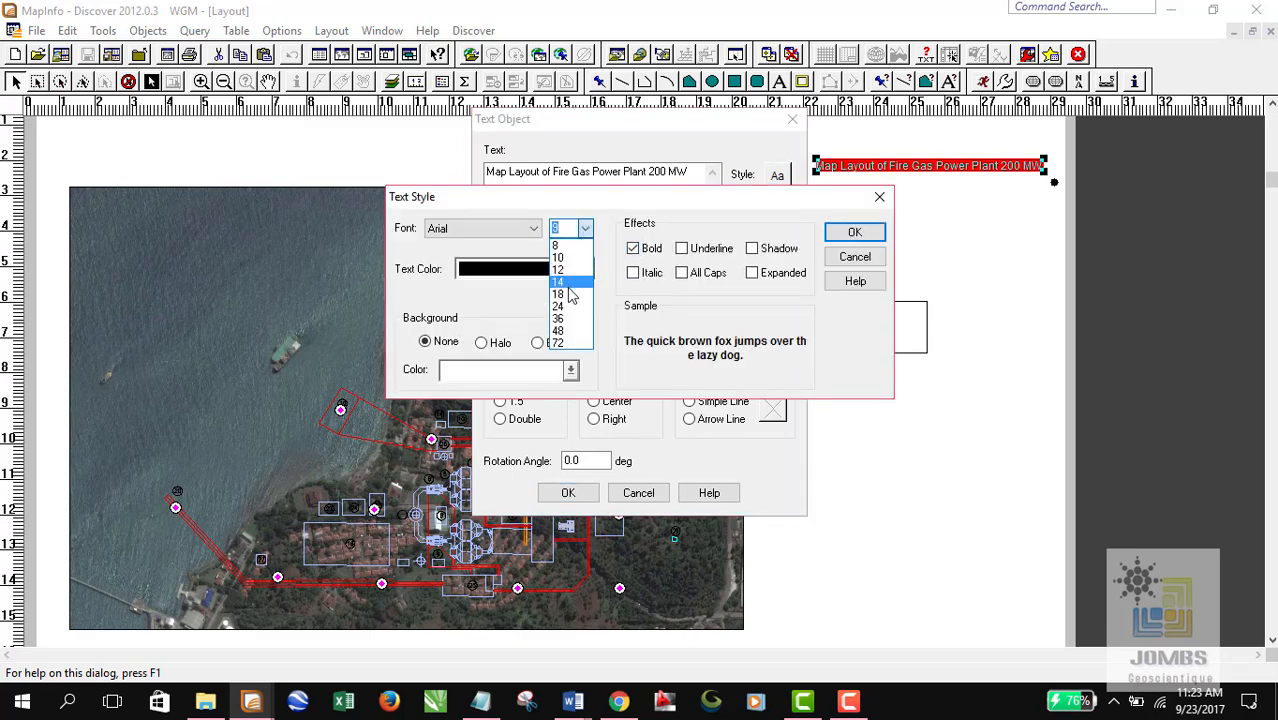
{"action": "left_click", "coordinate": [568, 294]}
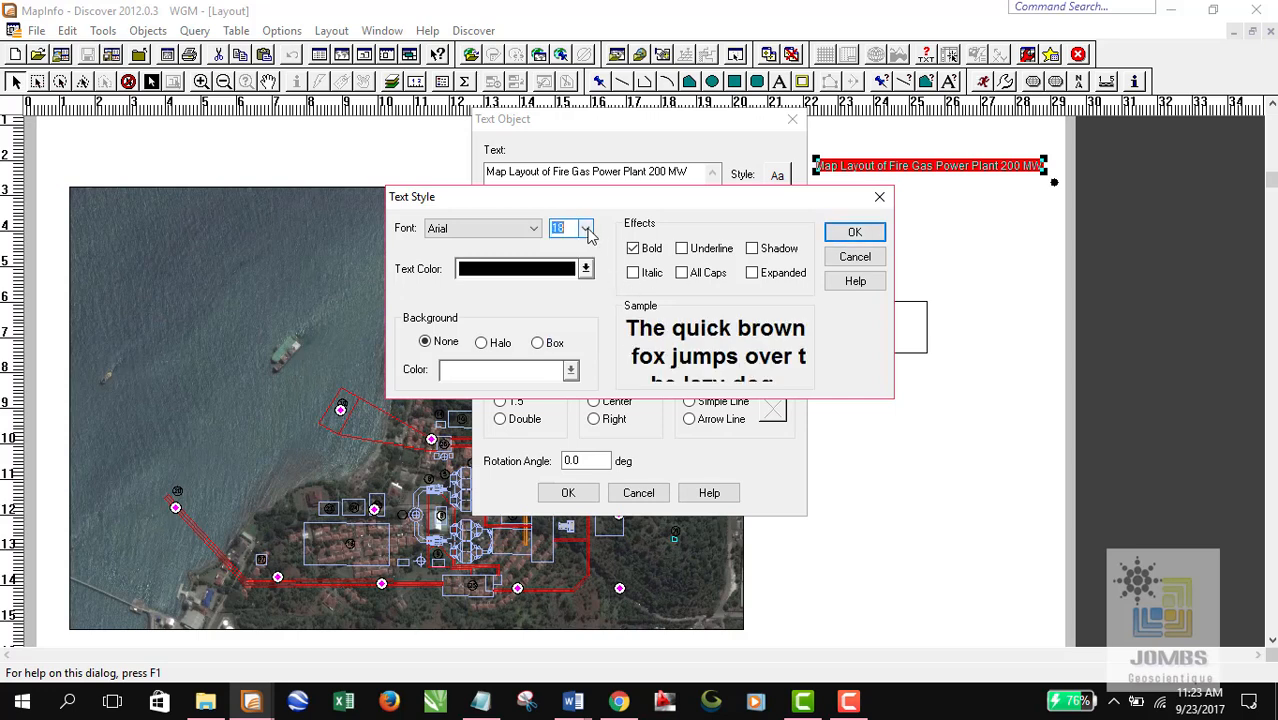
{"action": "left_click", "coordinate": [585, 229]}
{"action": "left_click", "coordinate": [560, 282]}
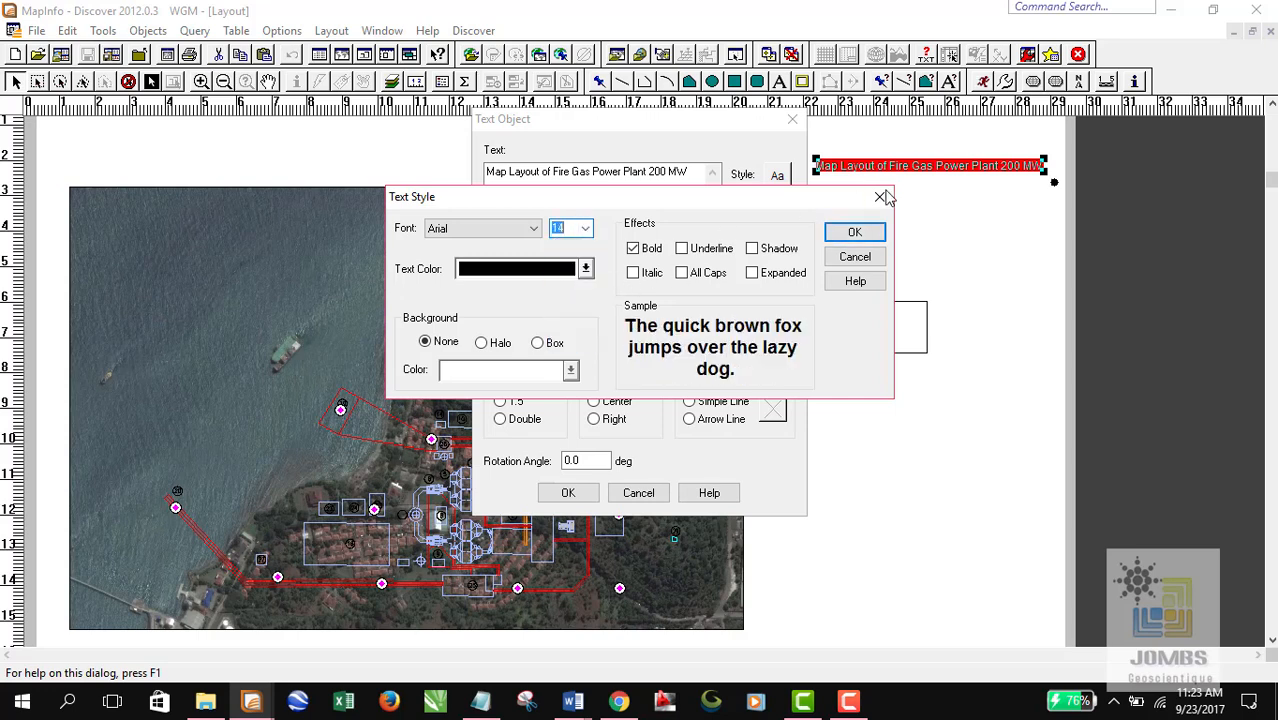
{"action": "left_click", "coordinate": [858, 236]}
{"action": "left_click", "coordinate": [609, 403]}
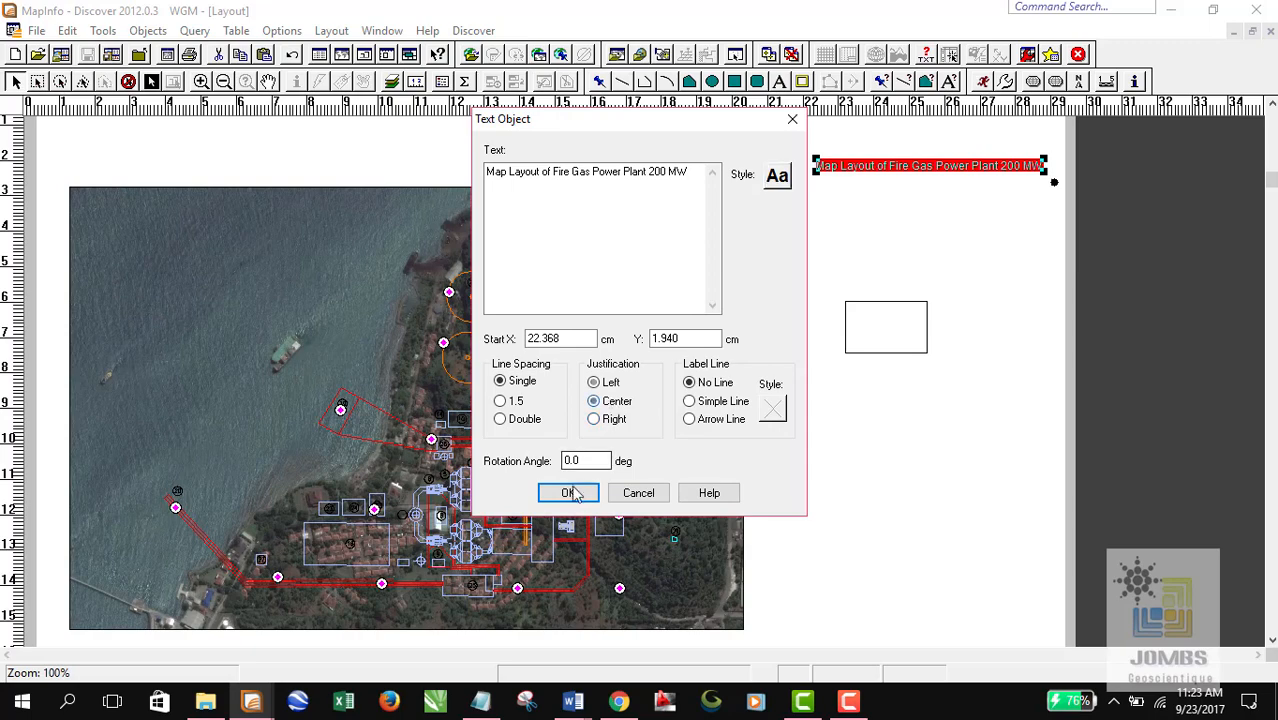
{"action": "left_click", "coordinate": [572, 492]}
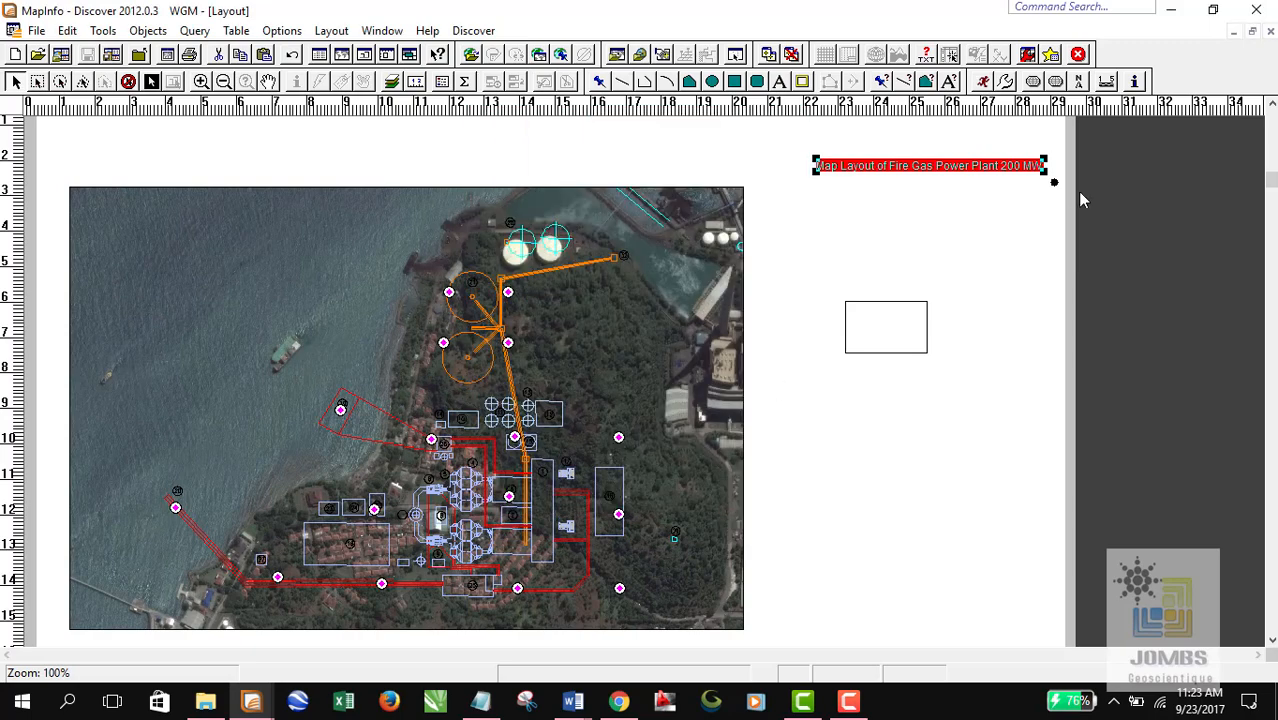
Move the map frame up the page and shrink it to about 17 cm wide to make room for the title.
{"action": "left_click", "coordinate": [1005, 183]}
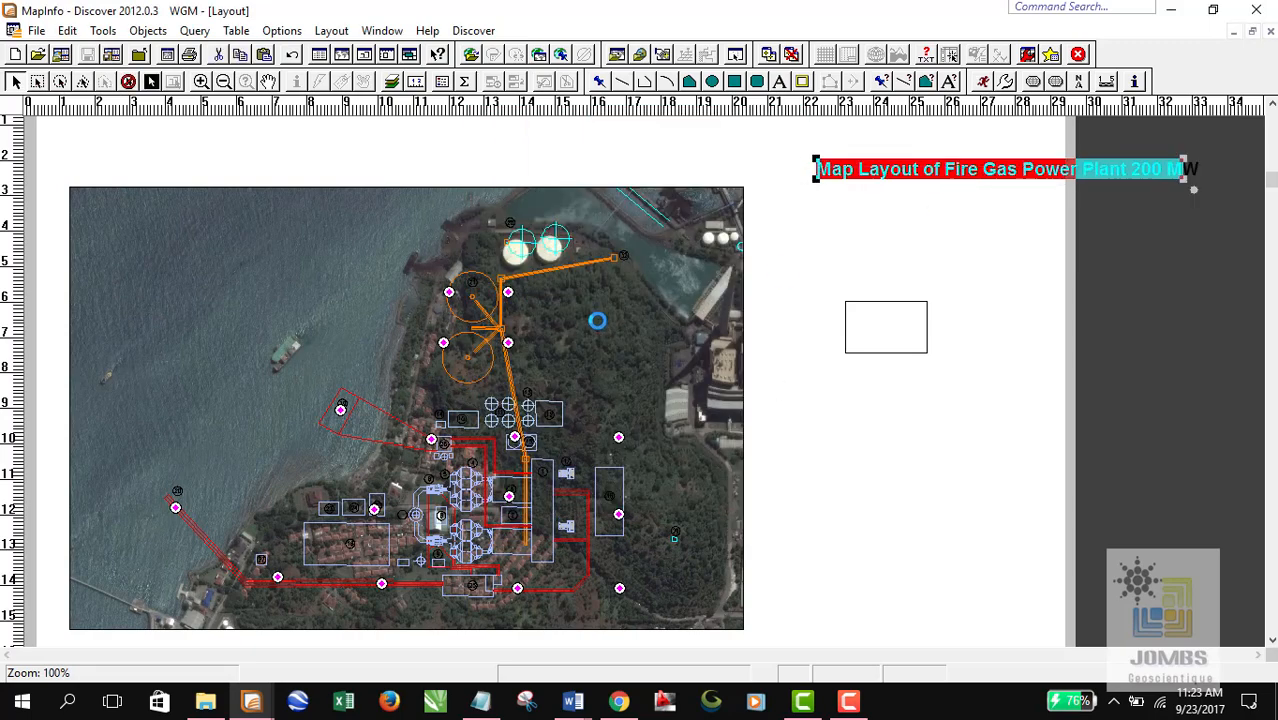
{"action": "left_click_drag", "start_coordinate": [579, 298], "coordinate": [567, 249]}
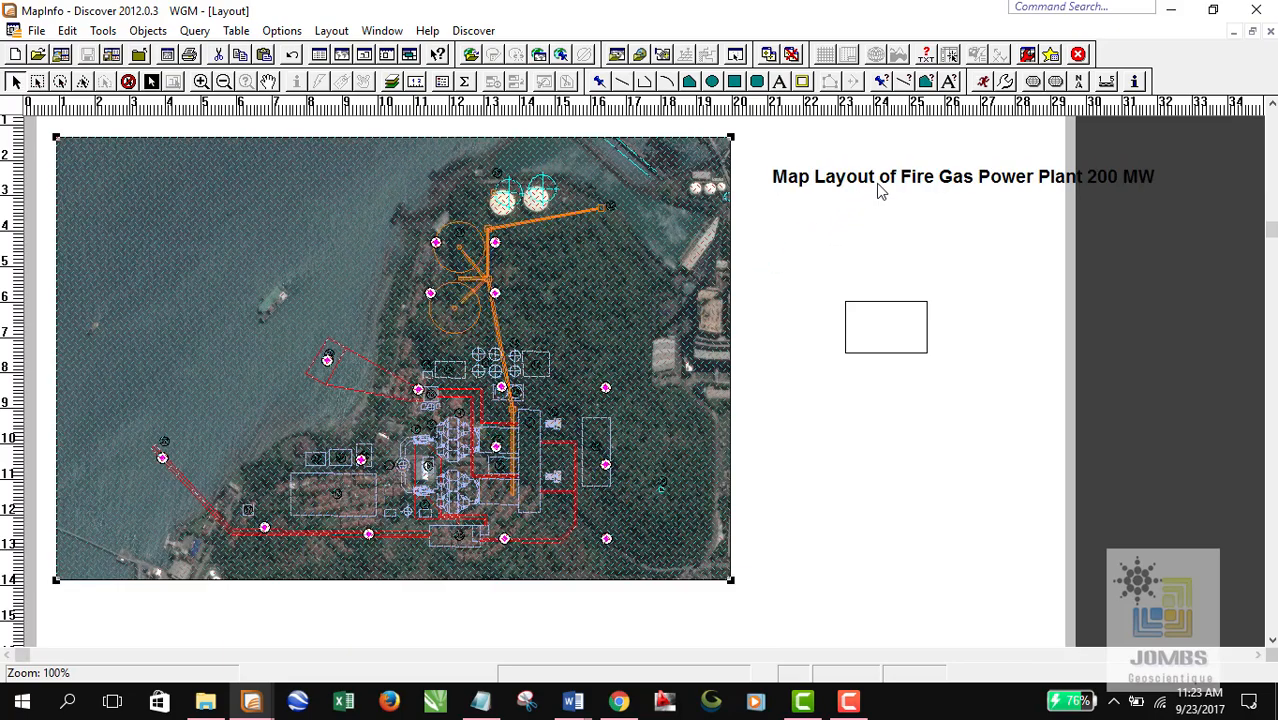
{"action": "left_click", "coordinate": [563, 285]}
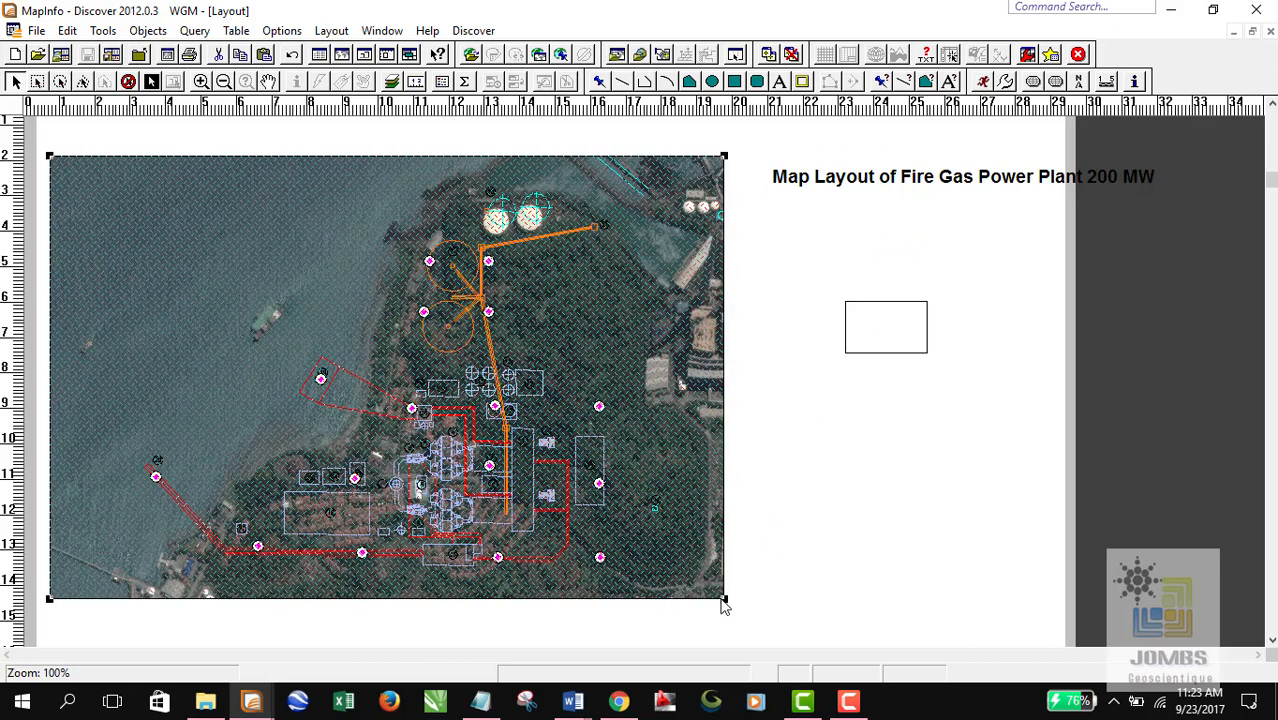
{"action": "left_click_drag", "start_coordinate": [726, 603], "coordinate": [657, 573]}
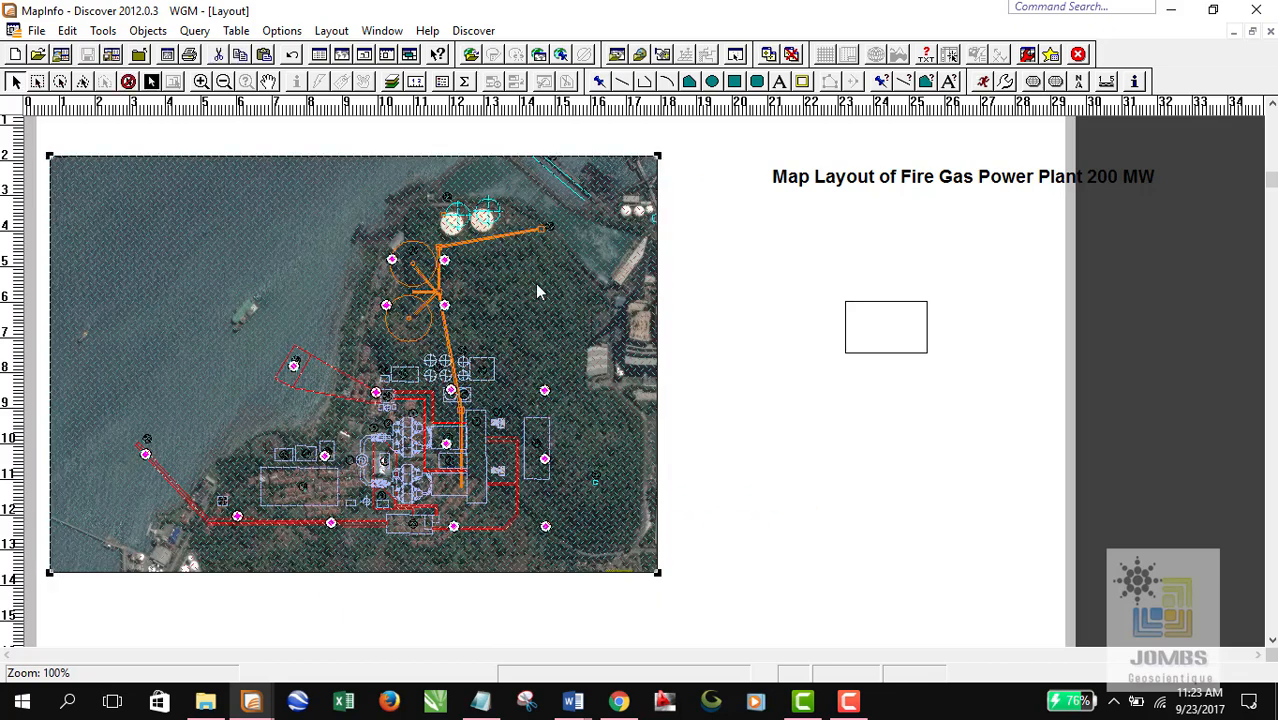
Move the title next to the map frame so it fits within the page, and move the rectangle further down.
{"action": "left_click", "coordinate": [816, 191]}
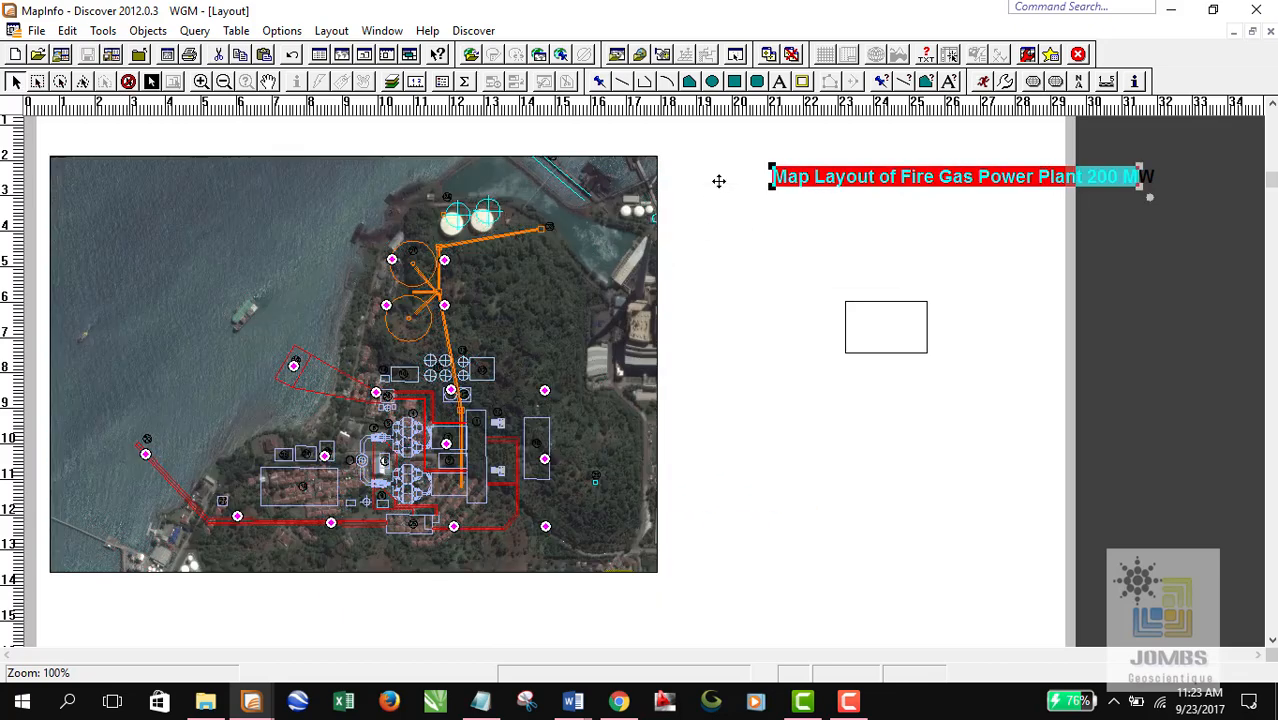
{"action": "left_click_drag", "start_coordinate": [782, 183], "coordinate": [686, 183]}
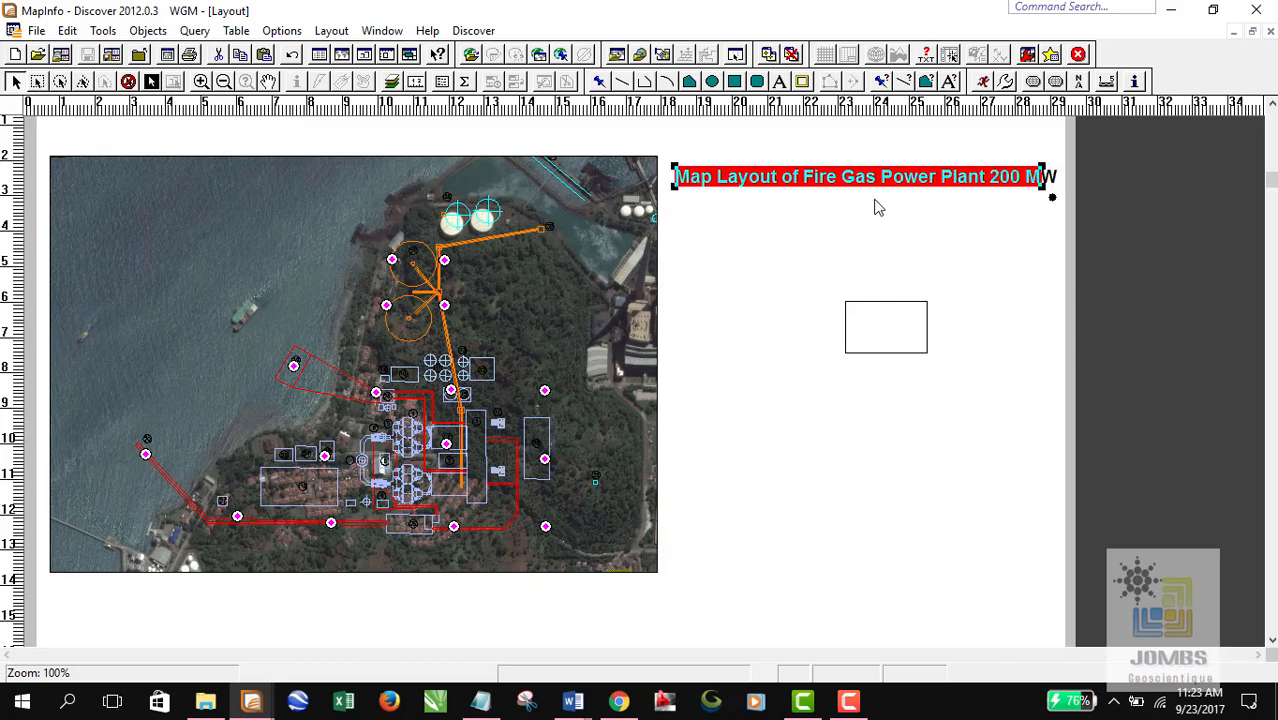
{"action": "left_click", "coordinate": [973, 264]}
{"action": "left_click_drag", "start_coordinate": [882, 330], "coordinate": [813, 401]}
{"action": "left_click", "coordinate": [820, 188]}
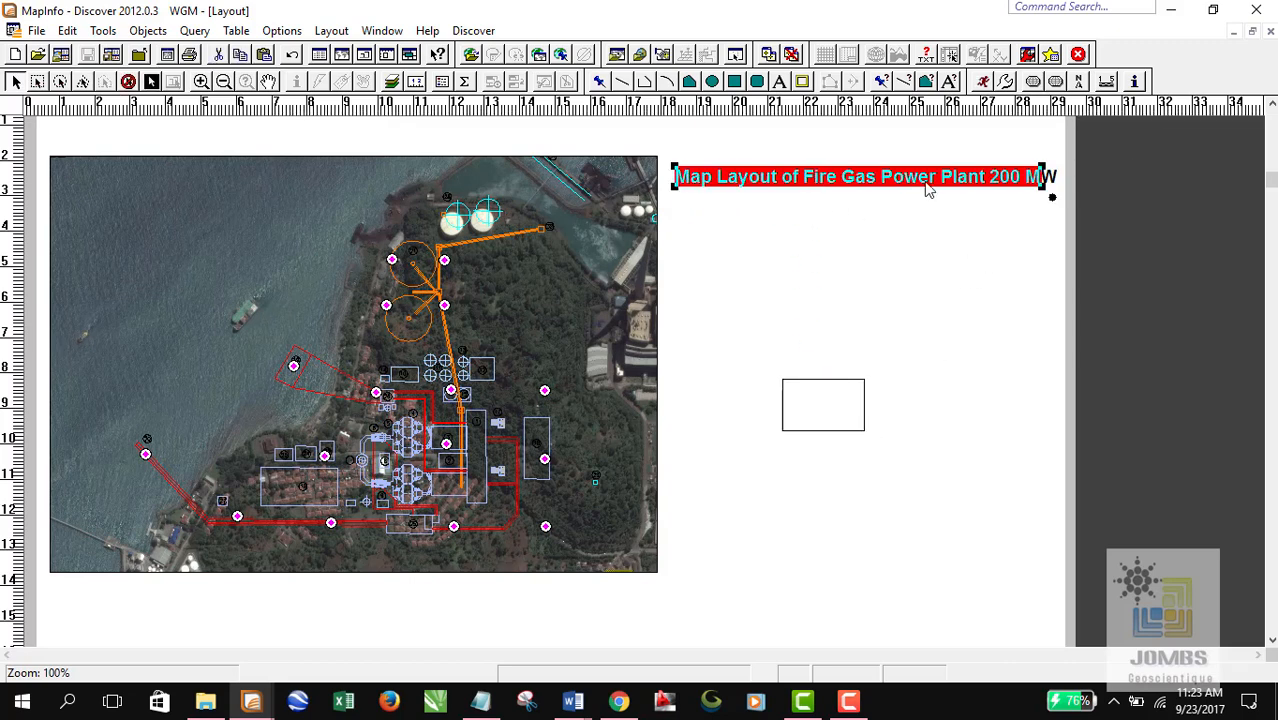
{"action": "left_click", "coordinate": [870, 262]}
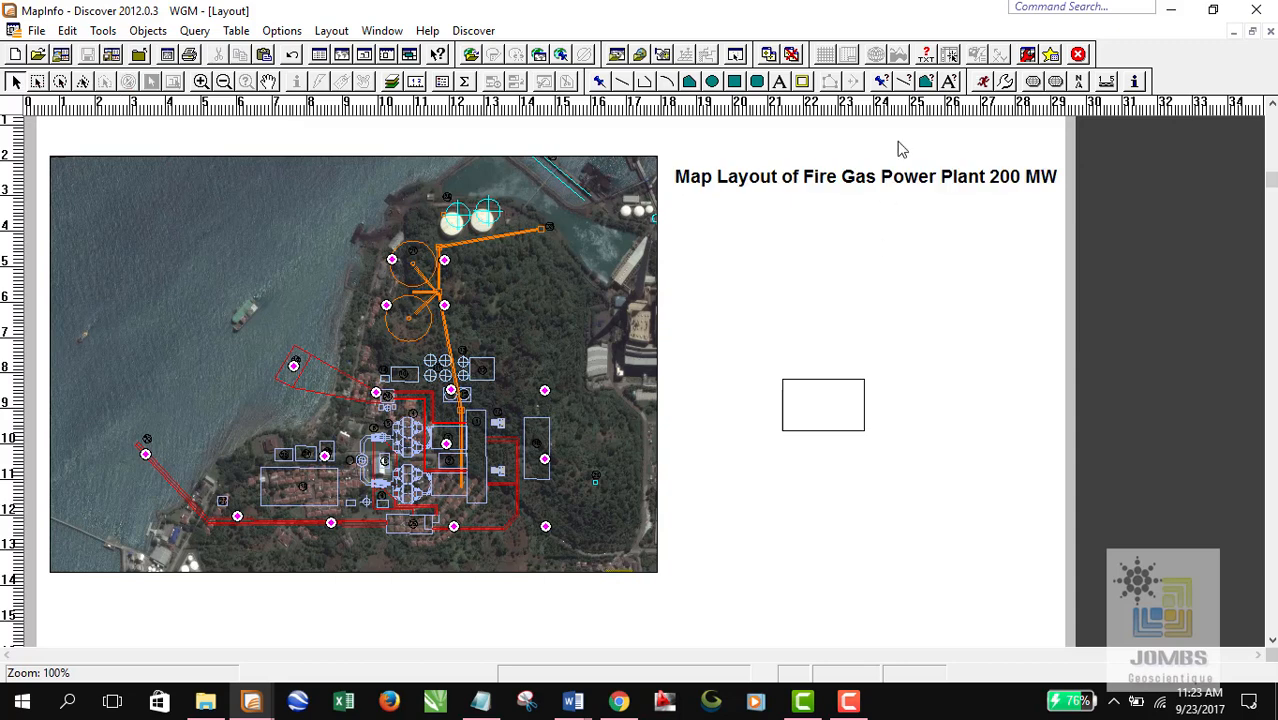
Add the text "Cilegon District, Banten Province, Indonesia" beneath the power plant title.
{"action": "left_click", "coordinate": [780, 83]}
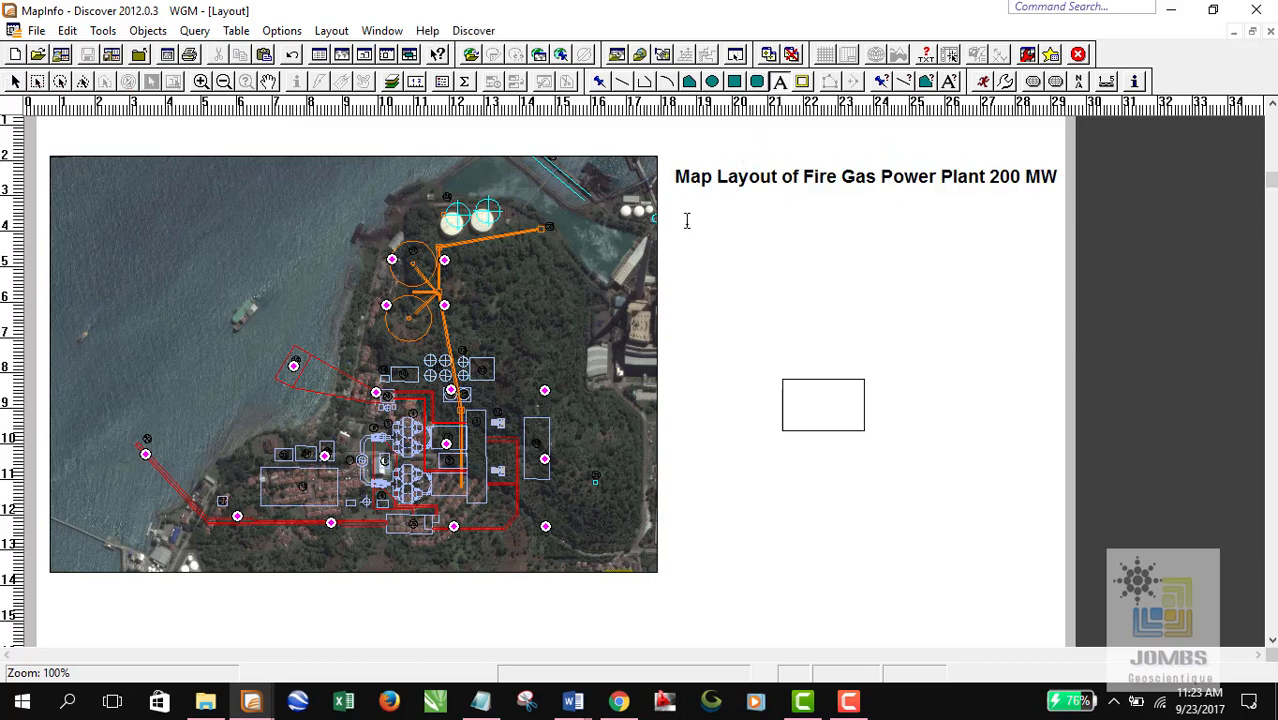
{"action": "left_click", "coordinate": [687, 220]}
{"action": "type", "text": "Cilegon"}
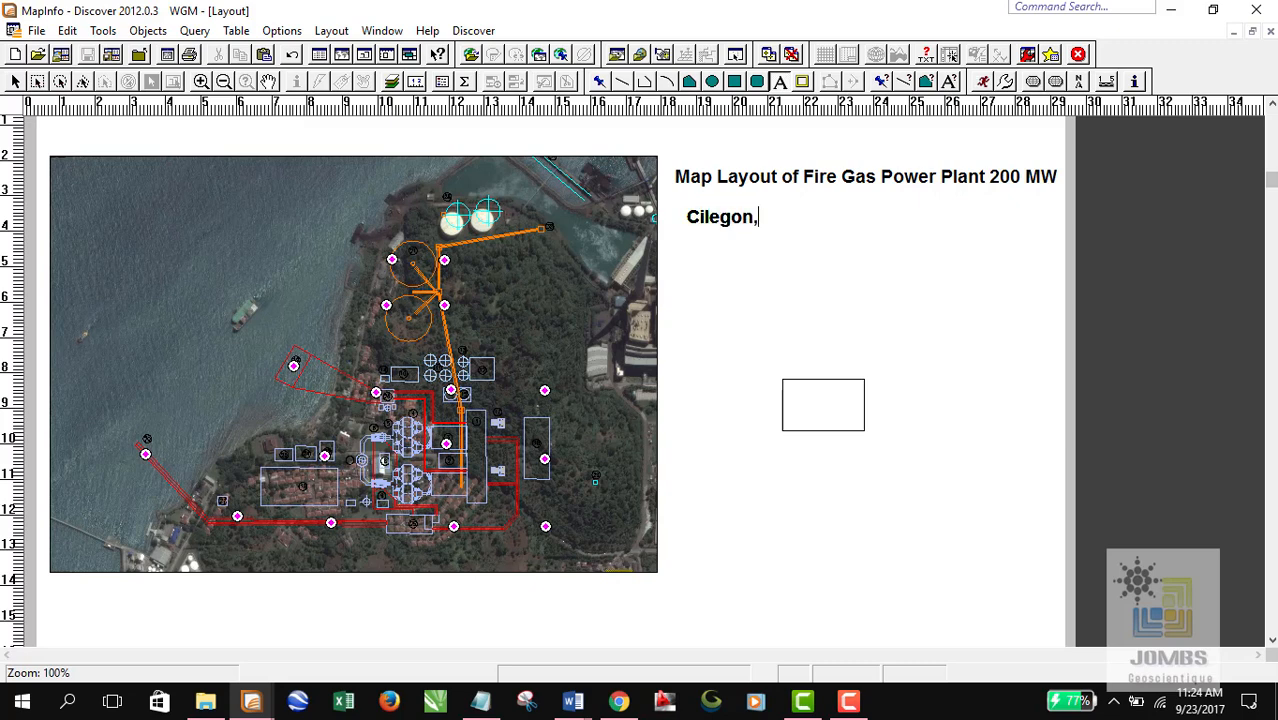
{"action": "type", "text": ", Banten"}
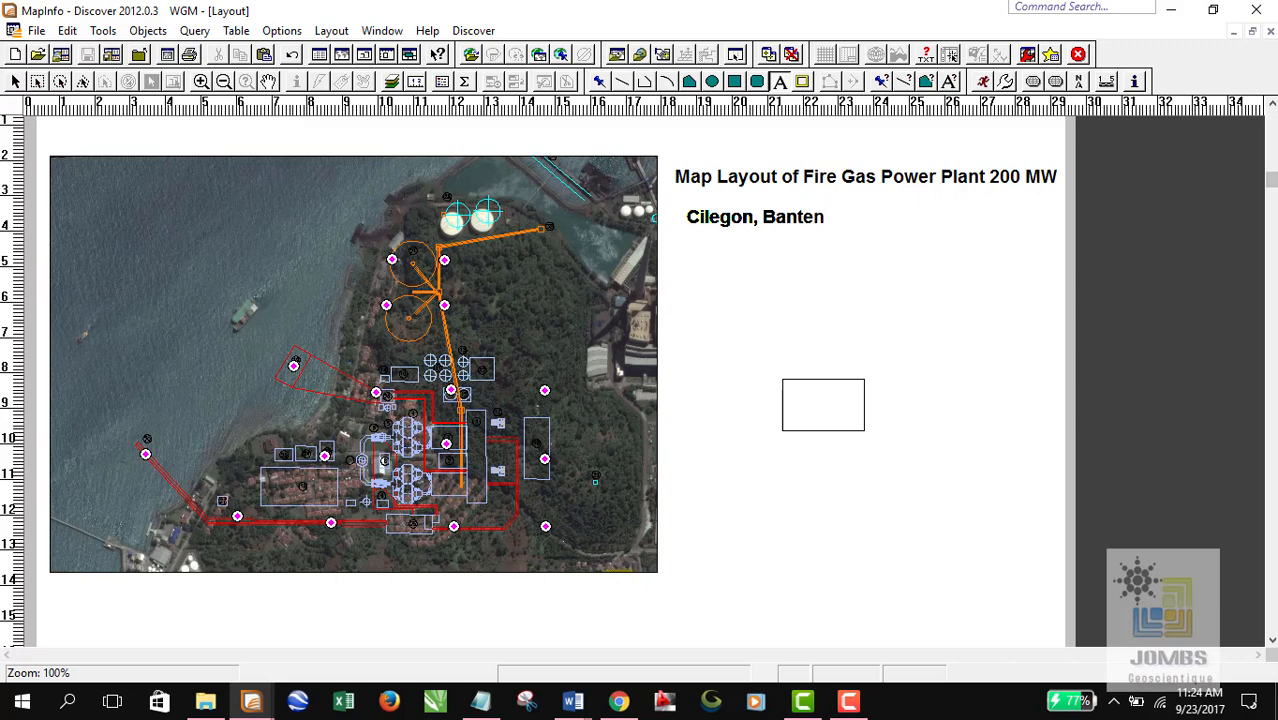
{"action": "key", "text": "BackSpace"}
{"action": "key", "text": "BackSpace"}
{"action": "key", "text": "BackSpace"}
{"action": "key", "text": "BackSpace"}
{"action": "key", "text": "BackSpace"}
{"action": "key", "text": "BackSpace"}
{"action": "key", "text": "BackSpace"}
{"action": "key", "text": "BackSpace"}
{"action": "type", "text": "d"}
{"action": "key", "text": "BackSpace"}
{"action": "type", "text": "District, Banten"}
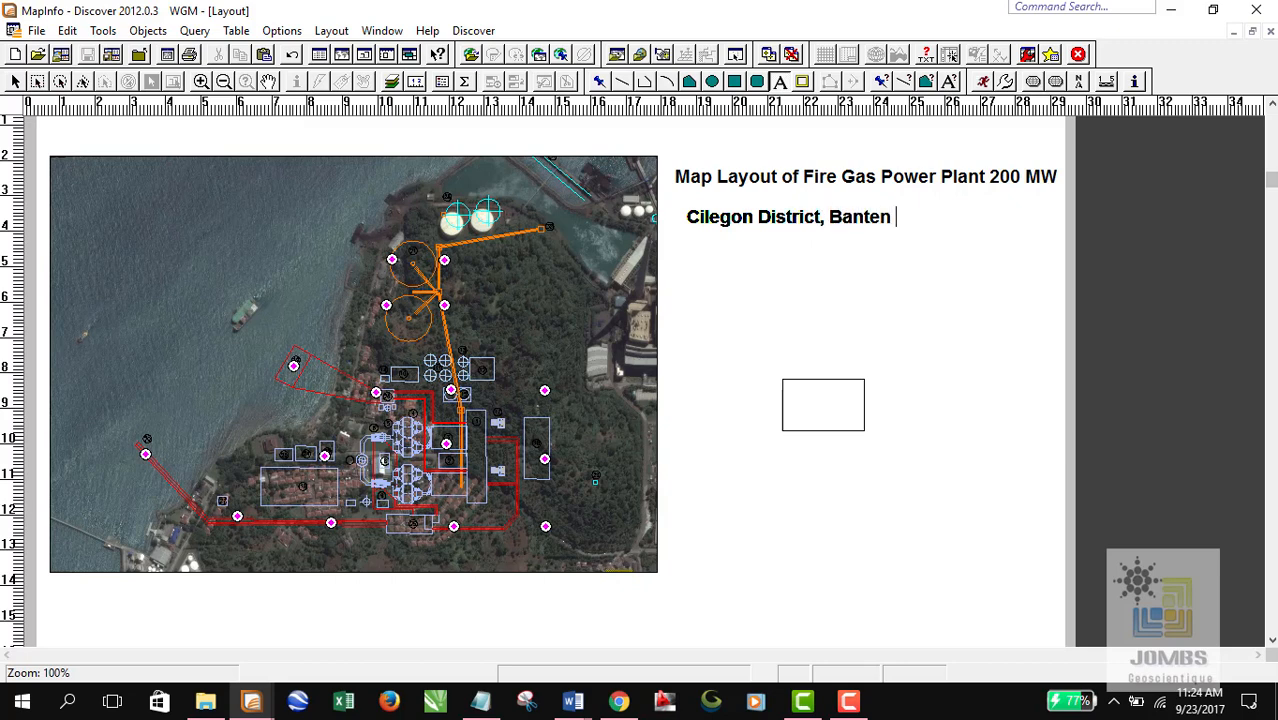
{"action": "type", "text": " r"}
{"action": "key", "text": "BackSpace"}
{"action": "type", "text": "Provin"}
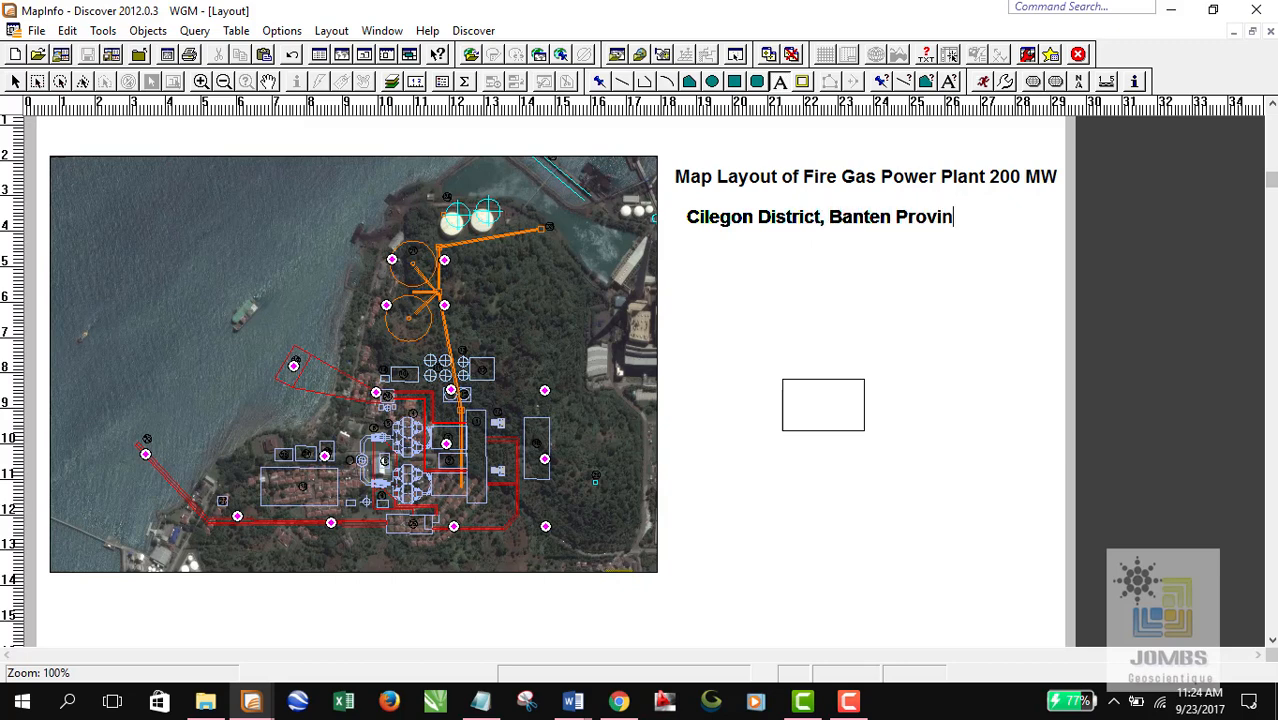
{"action": "type", "text": "ce, Indonesia"}
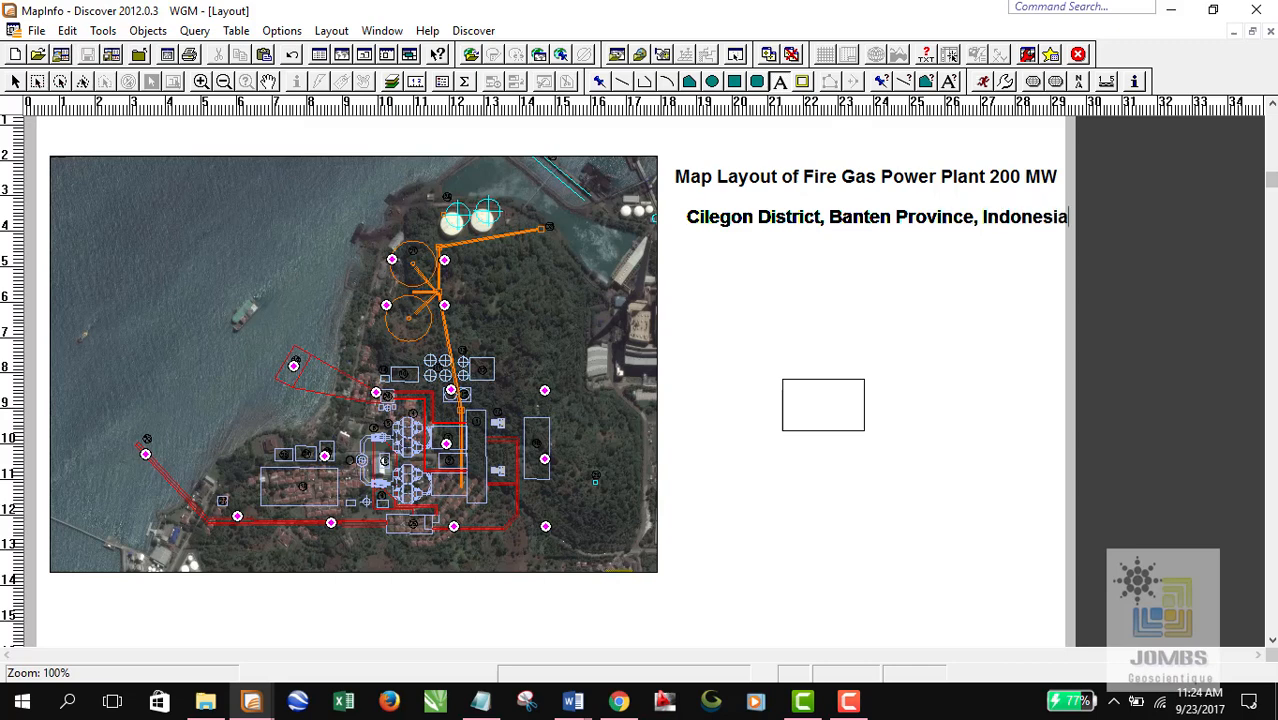
Add the text "created by: Jombs Geoscientique" below the location line.
{"action": "left_click", "coordinate": [709, 265]}
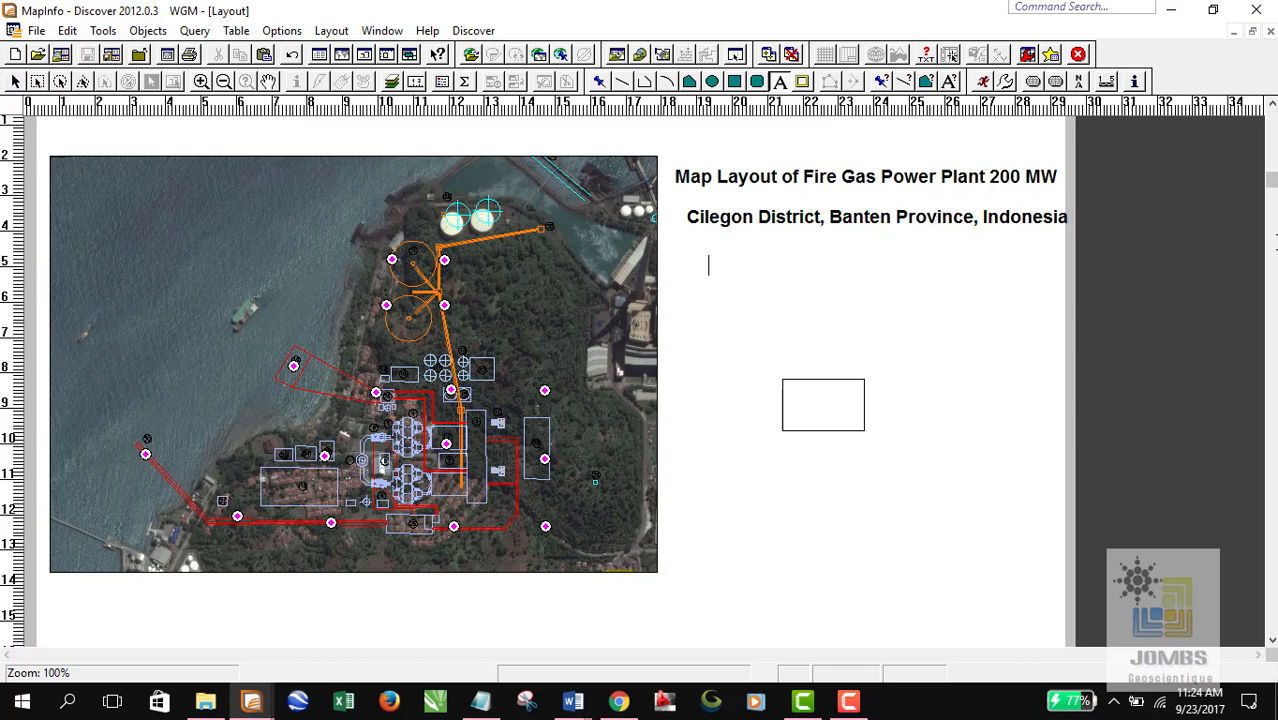
{"action": "type", "text": "created"}
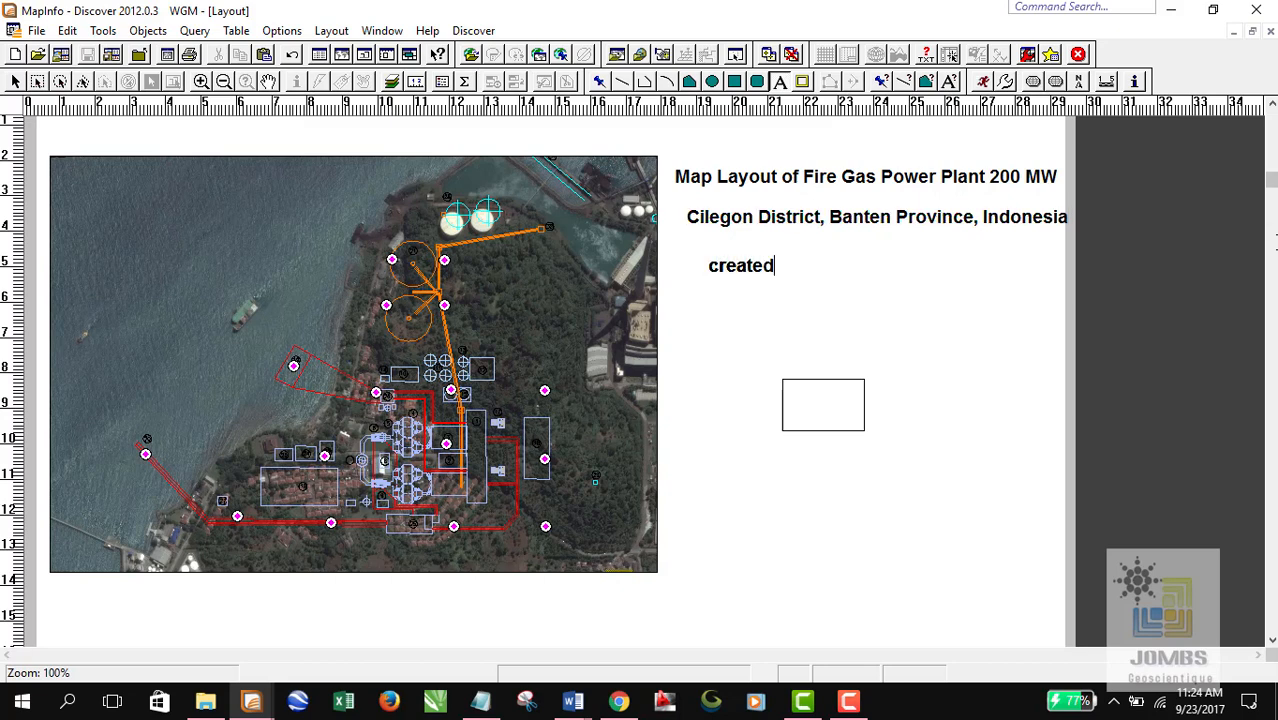
{"action": "type", "text": " by: Jomb"}
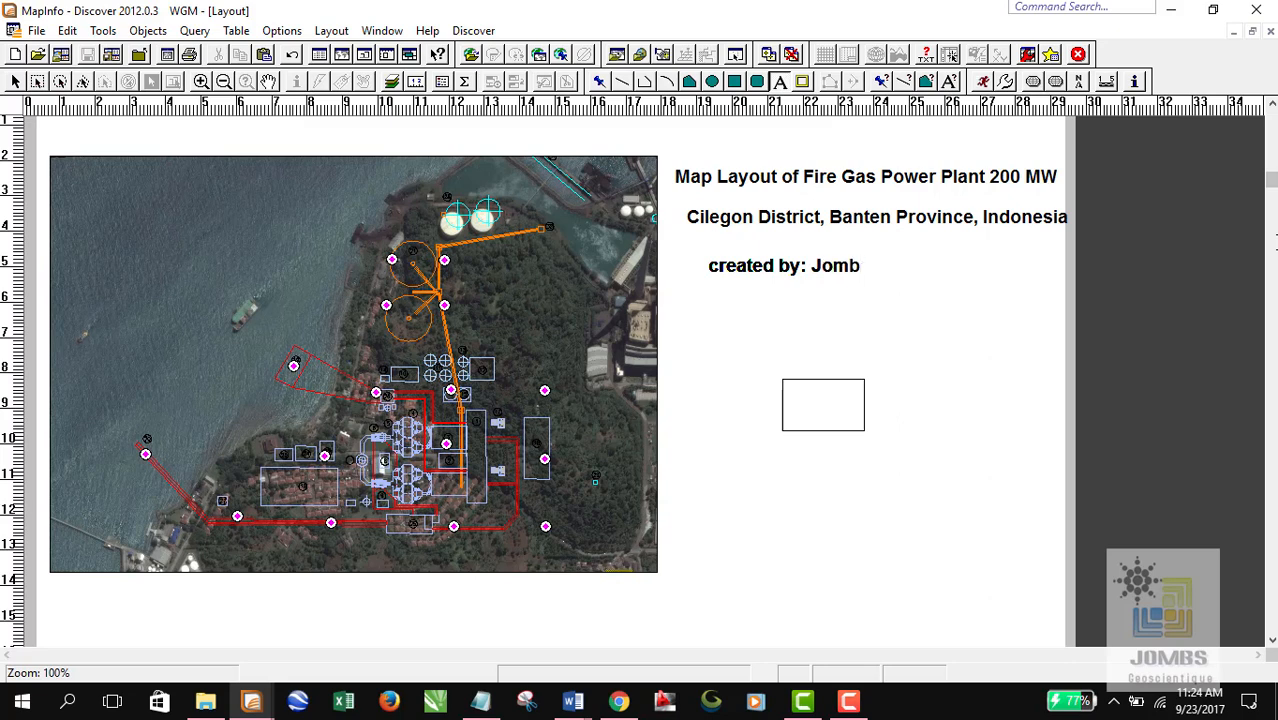
{"action": "type", "text": "s Geosci"}
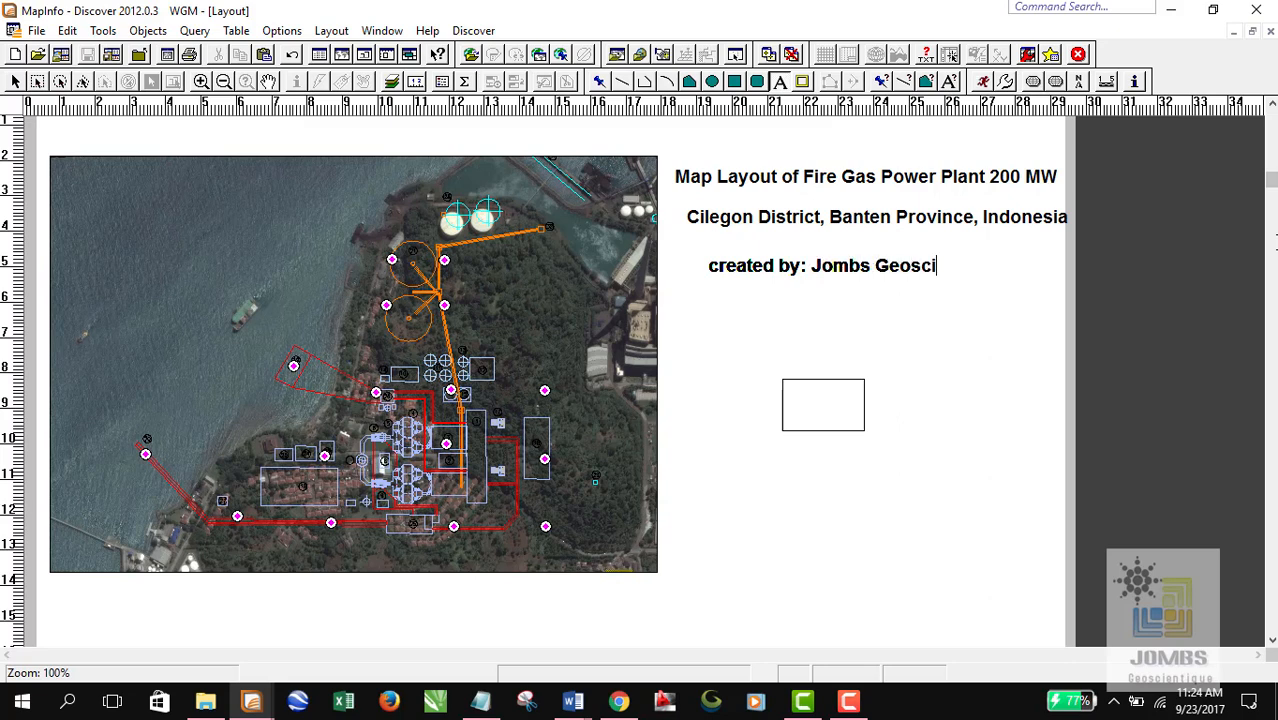
{"action": "type", "text": "entique"}
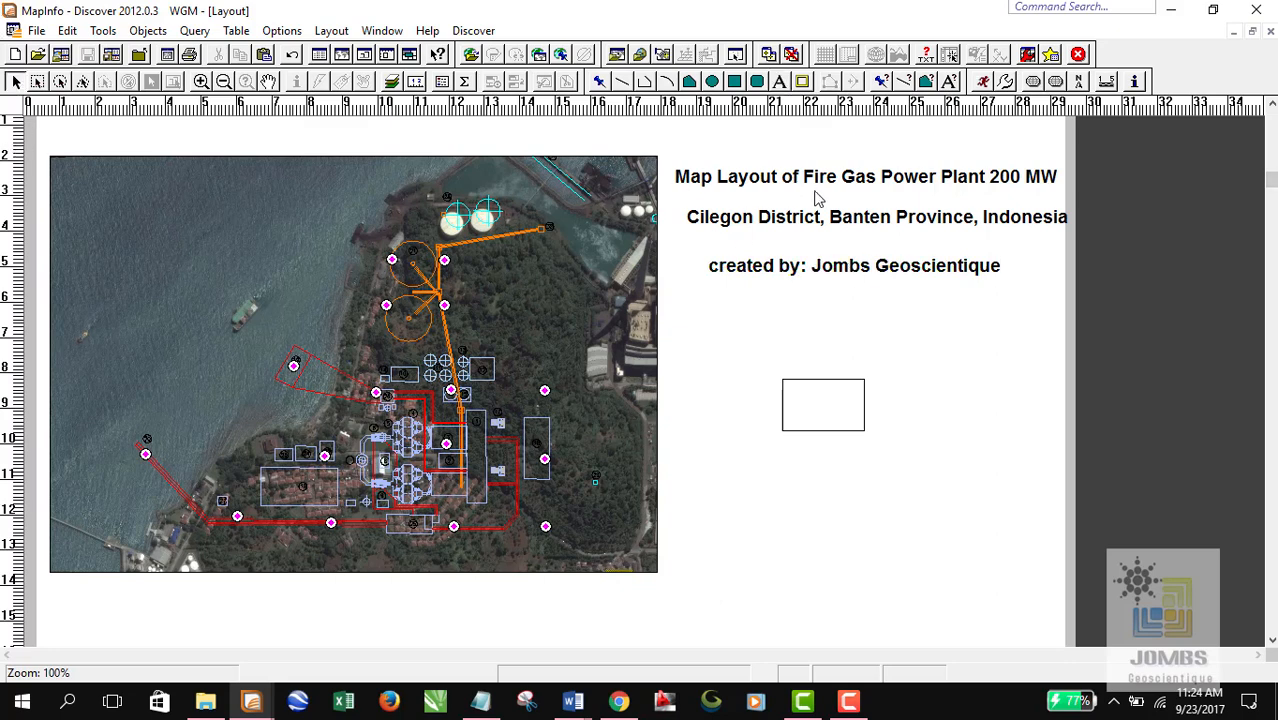
Move the created-by text closer beneath the location line, centring it roughly, and shift the empty rectangle up the page beneath it.
{"action": "left_click", "coordinate": [740, 182]}
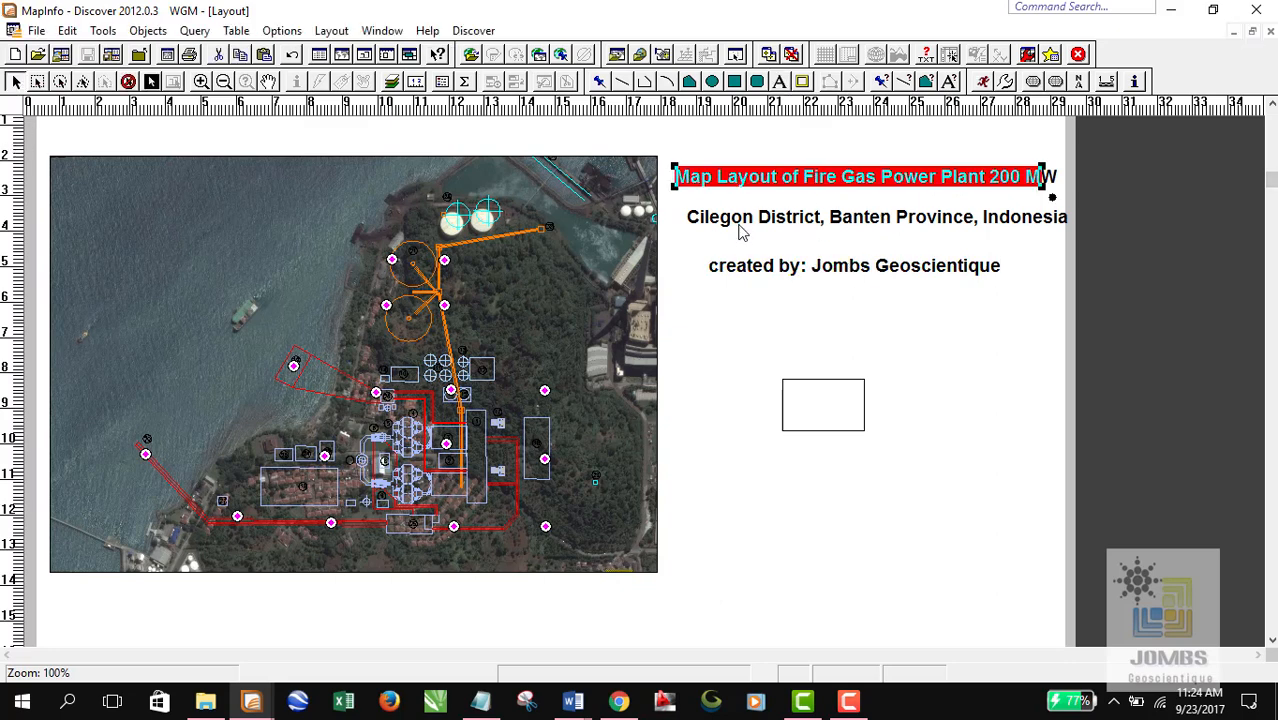
{"action": "left_click", "coordinate": [741, 226]}
{"action": "left_click", "coordinate": [792, 268]}
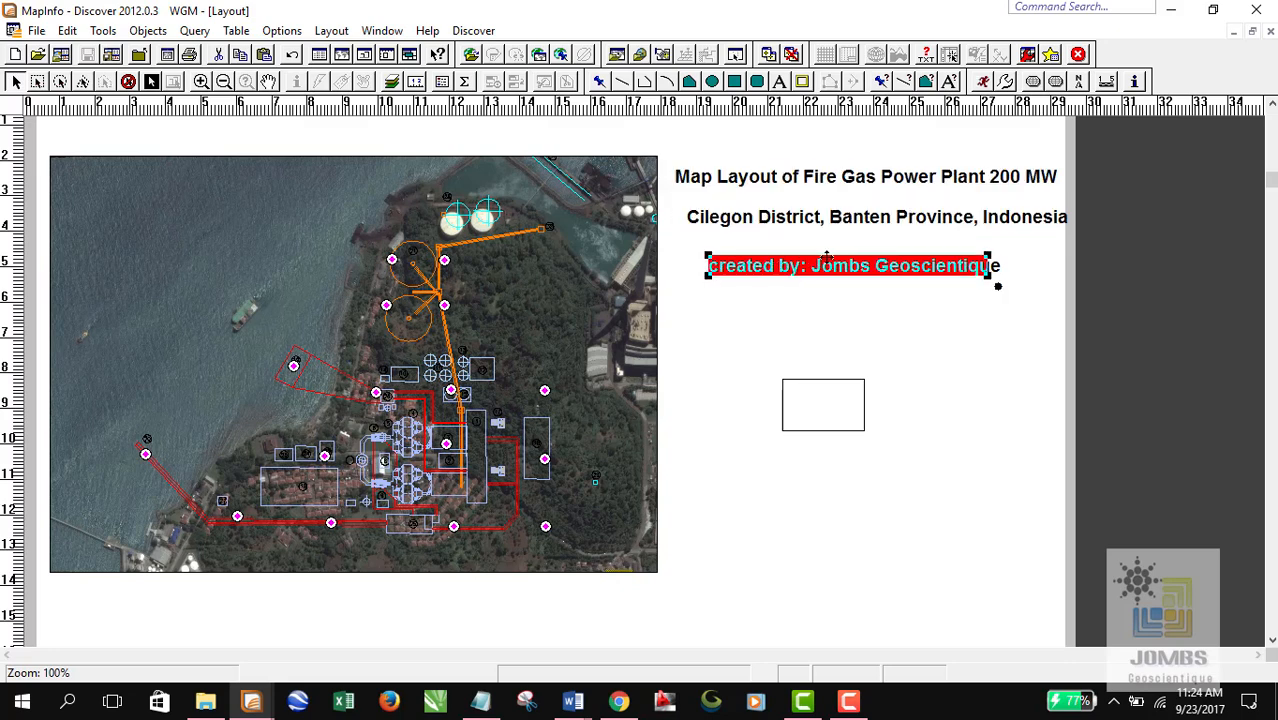
{"action": "left_click_drag", "start_coordinate": [821, 260], "coordinate": [860, 251]}
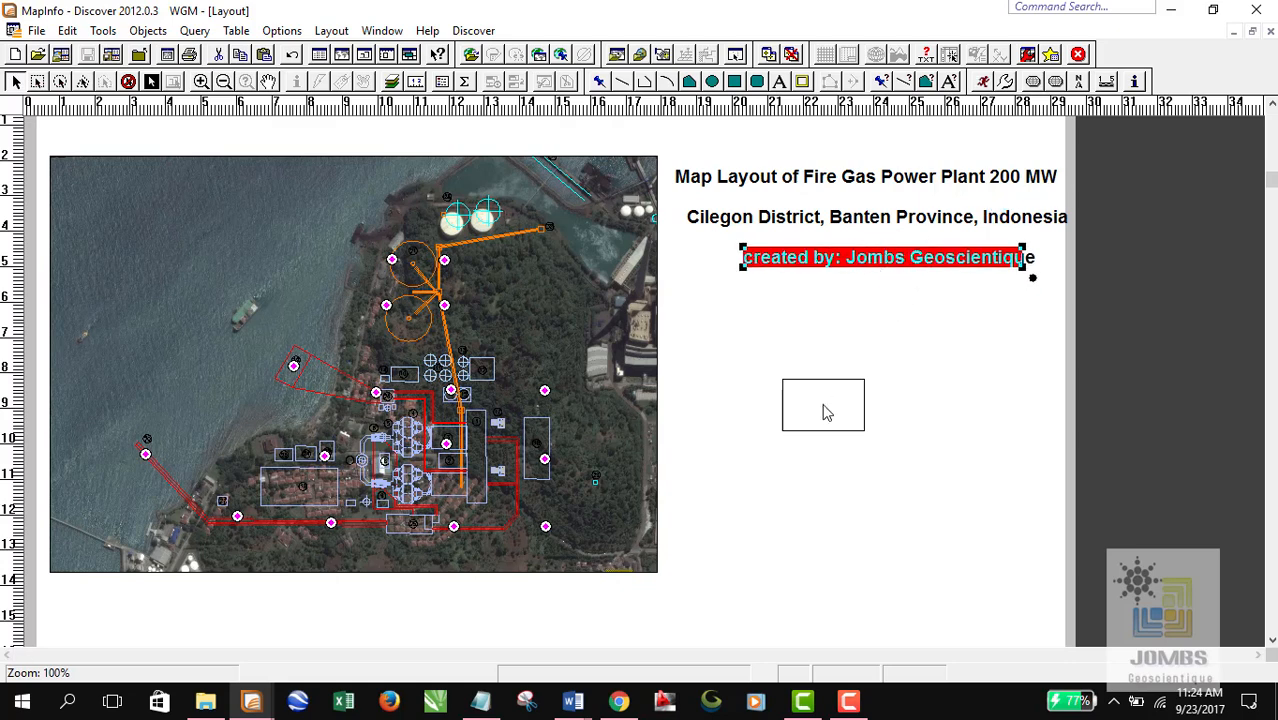
{"action": "left_click_drag", "start_coordinate": [823, 404], "coordinate": [853, 362]}
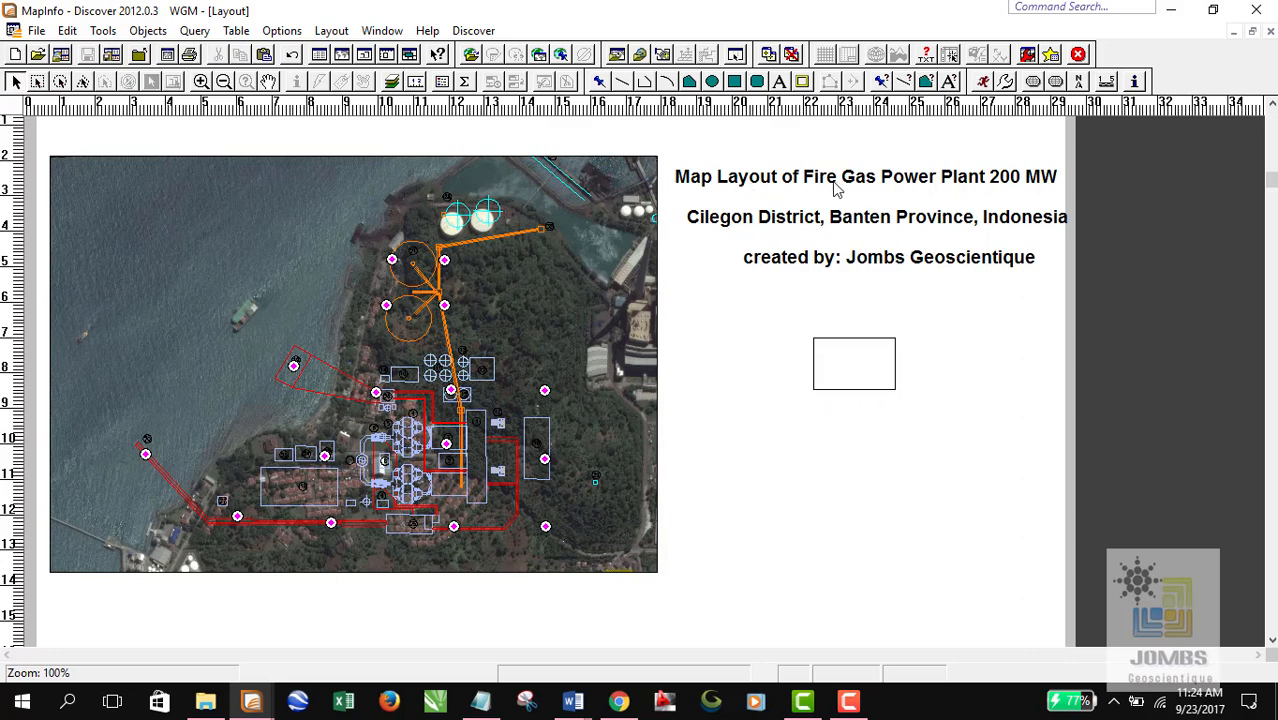
{"action": "left_click", "coordinate": [560, 227]}
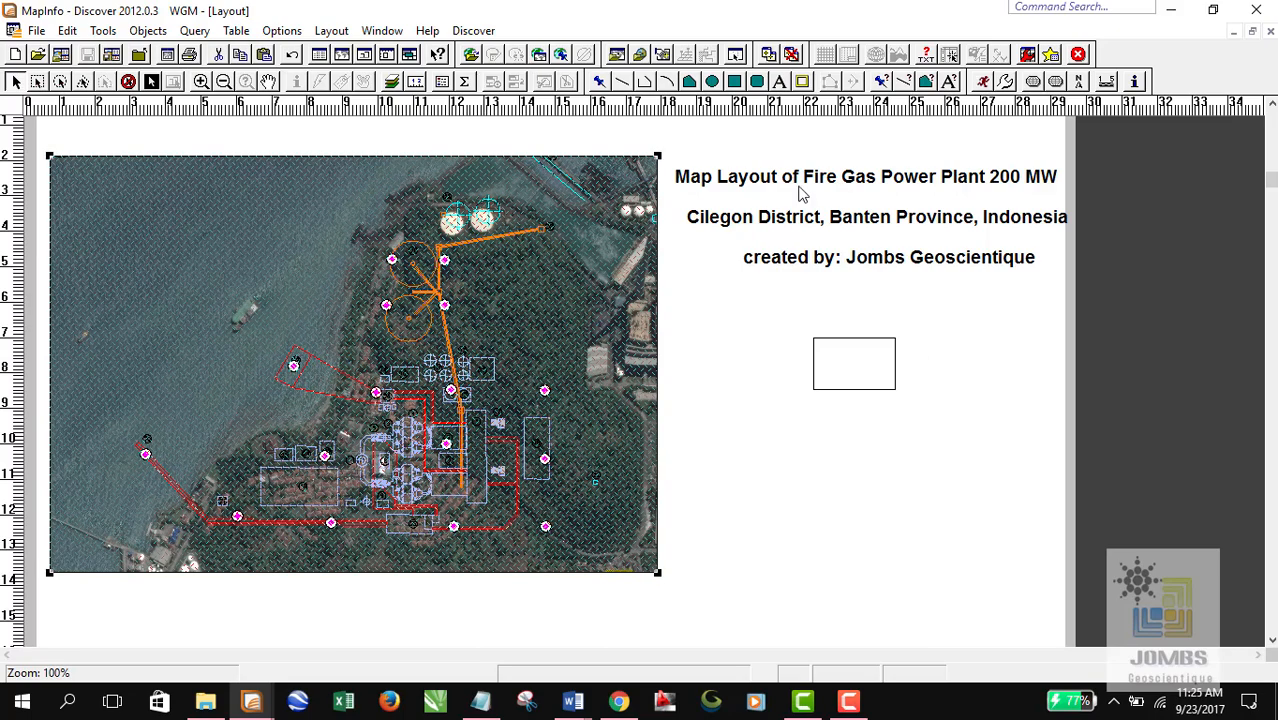
{"action": "left_click", "coordinate": [840, 298]}
{"action": "left_click", "coordinate": [788, 182]}
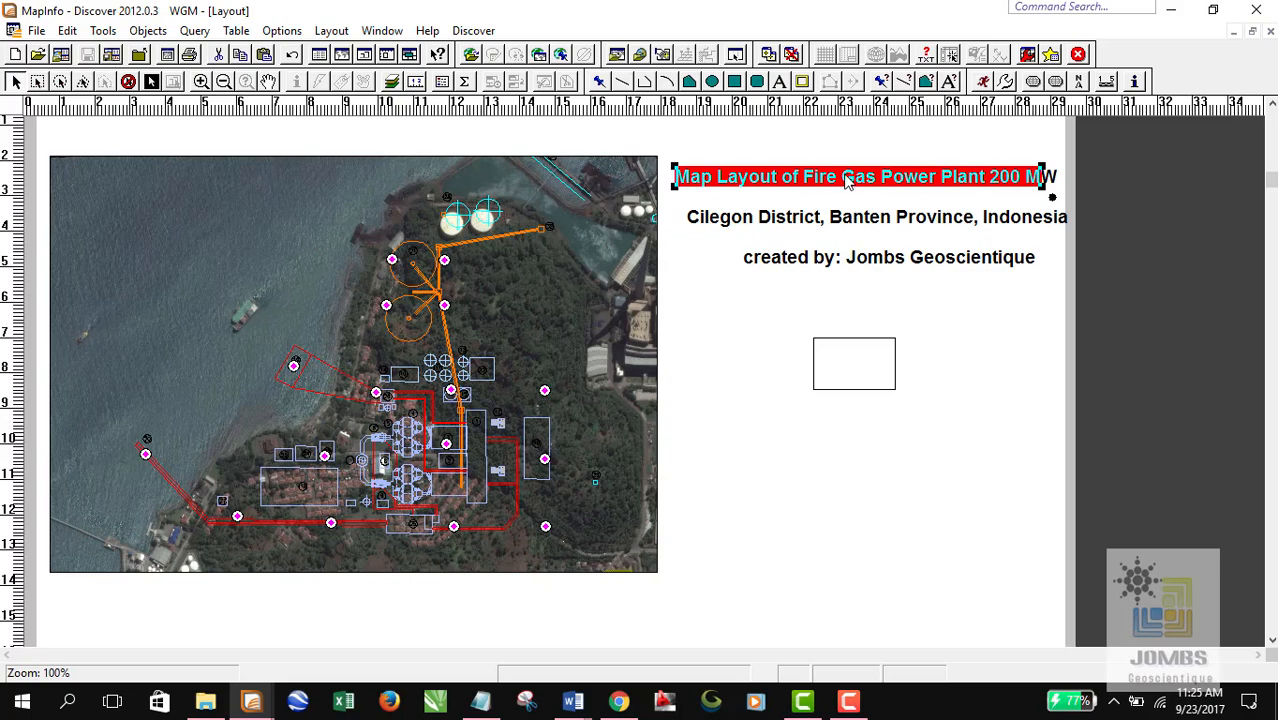
{"action": "left_click", "coordinate": [772, 224]}
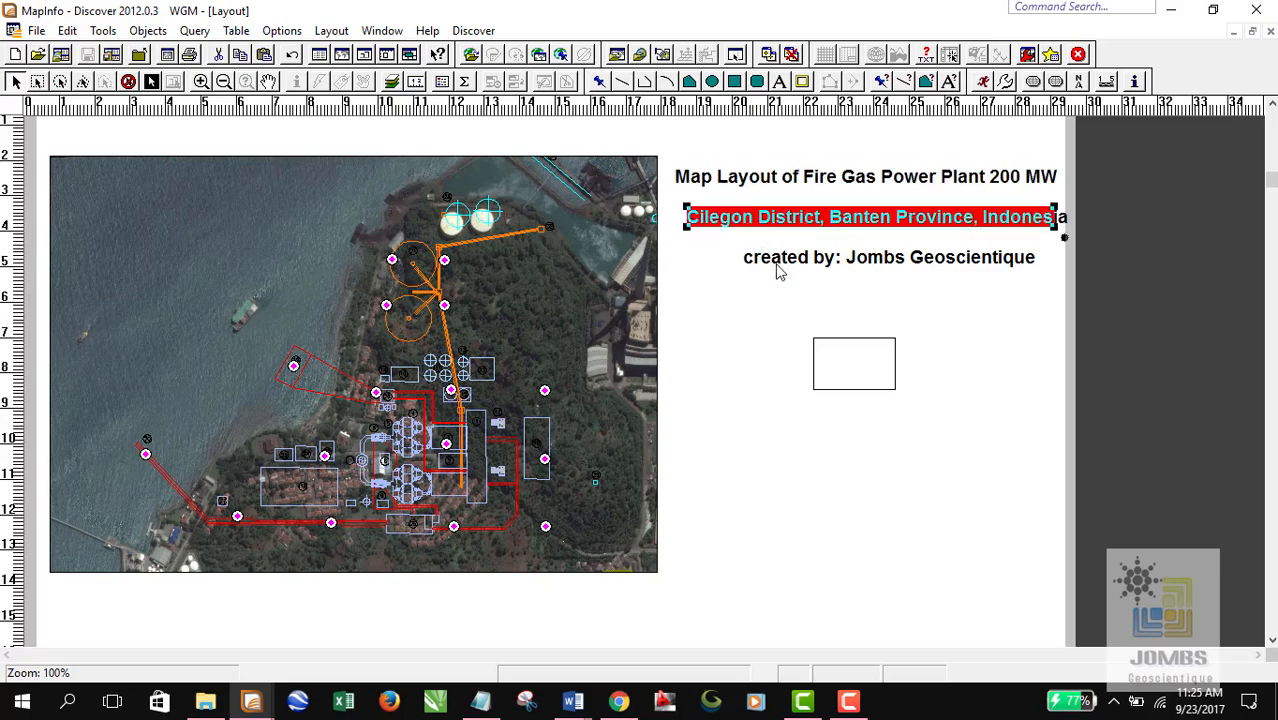
{"action": "left_click", "coordinate": [778, 264]}
{"action": "left_click", "coordinate": [782, 222]}
{"action": "left_click", "coordinate": [770, 186]}
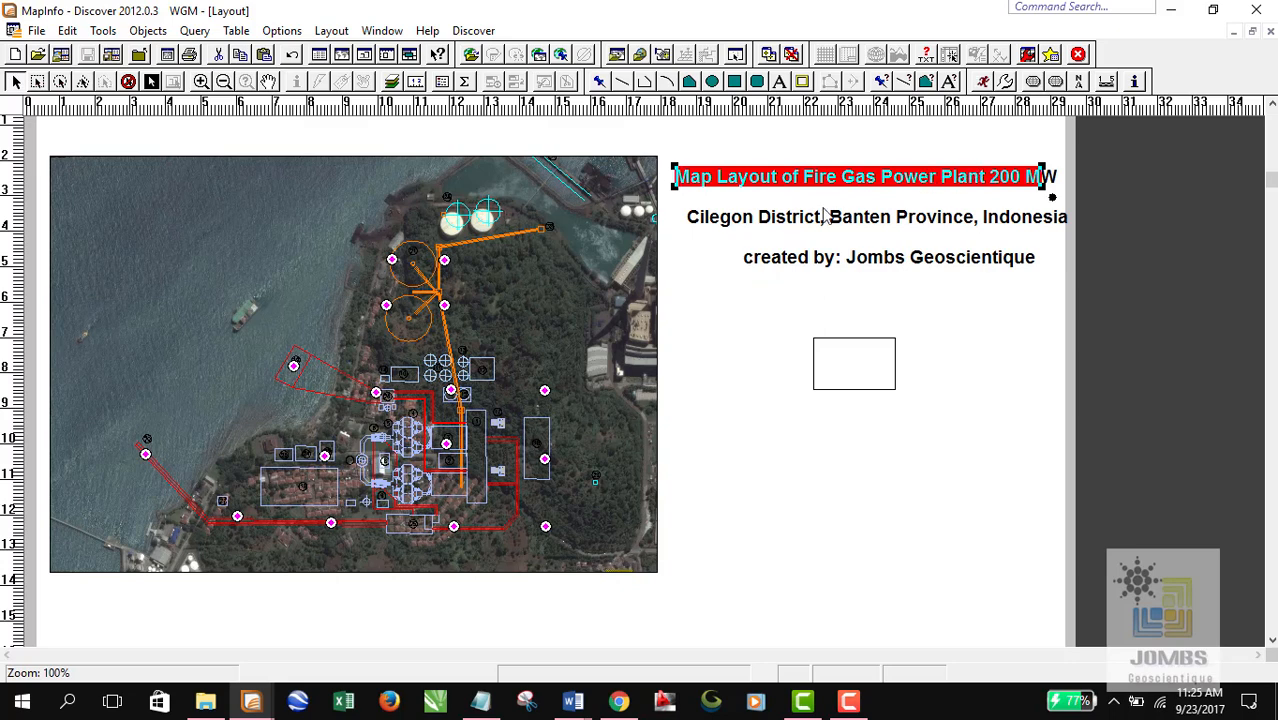
Copy the Start X coordinate from the power plant title's text object properties.
{"action": "double_click", "coordinate": [773, 184]}
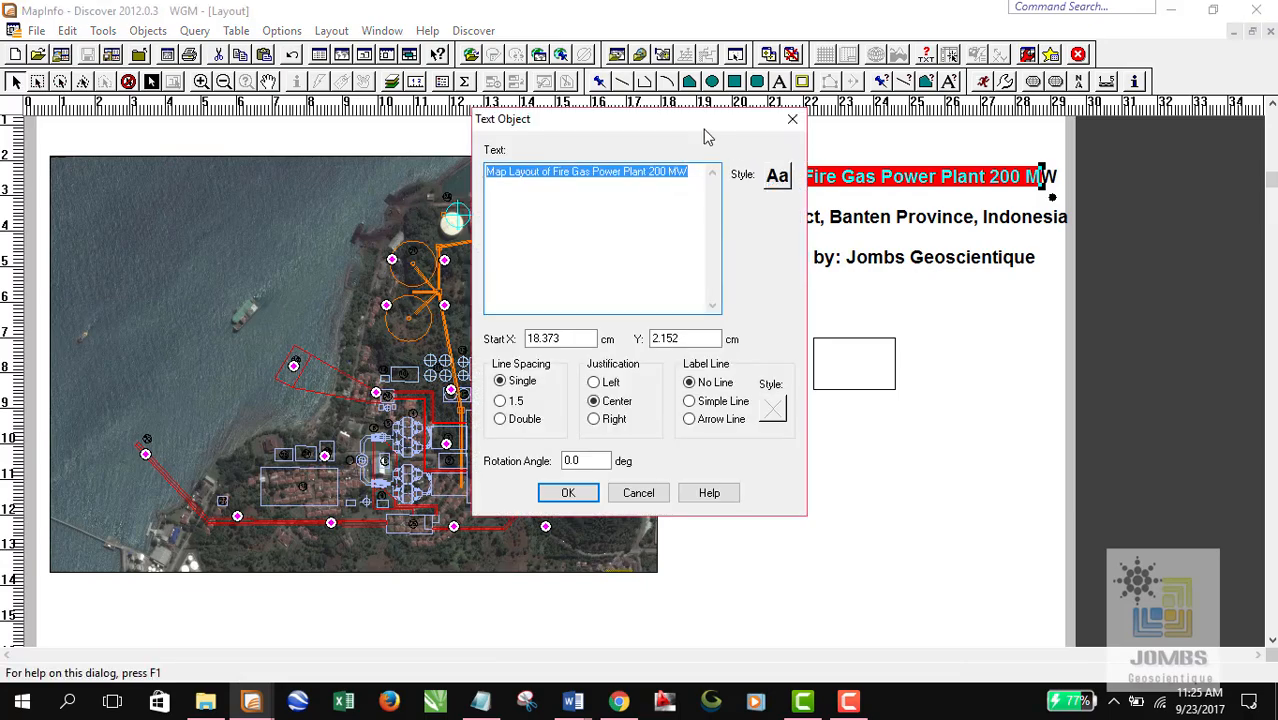
{"action": "left_click_drag", "start_coordinate": [686, 128], "coordinate": [566, 111]}
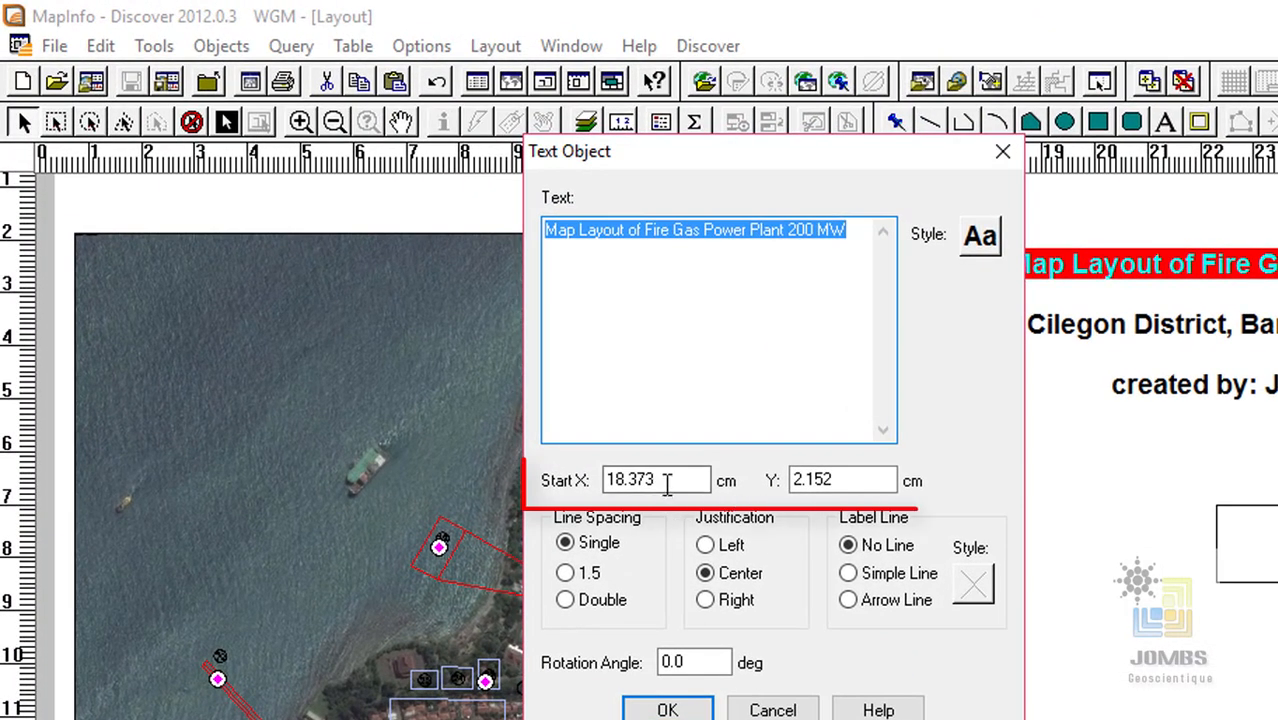
{"action": "left_click", "coordinate": [445, 320]}
{"action": "left_click_drag", "start_coordinate": [668, 481], "coordinate": [535, 478]}
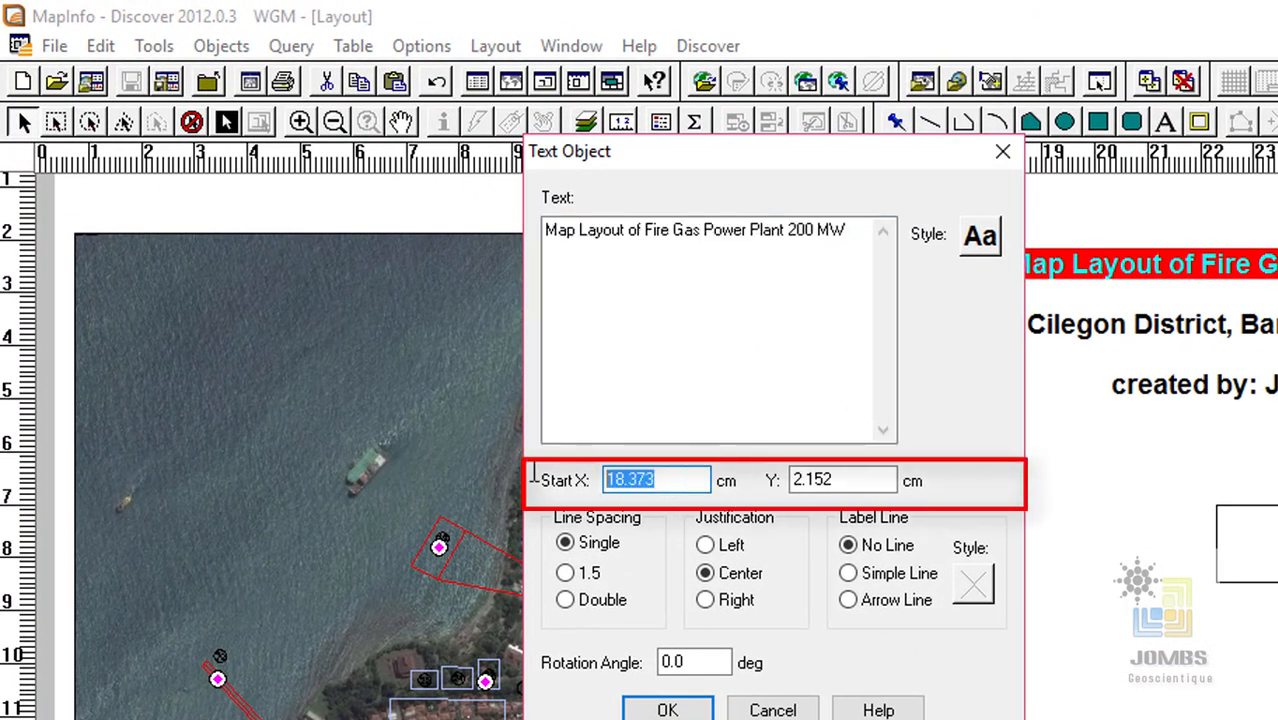
{"action": "right_click", "coordinate": [629, 481]}
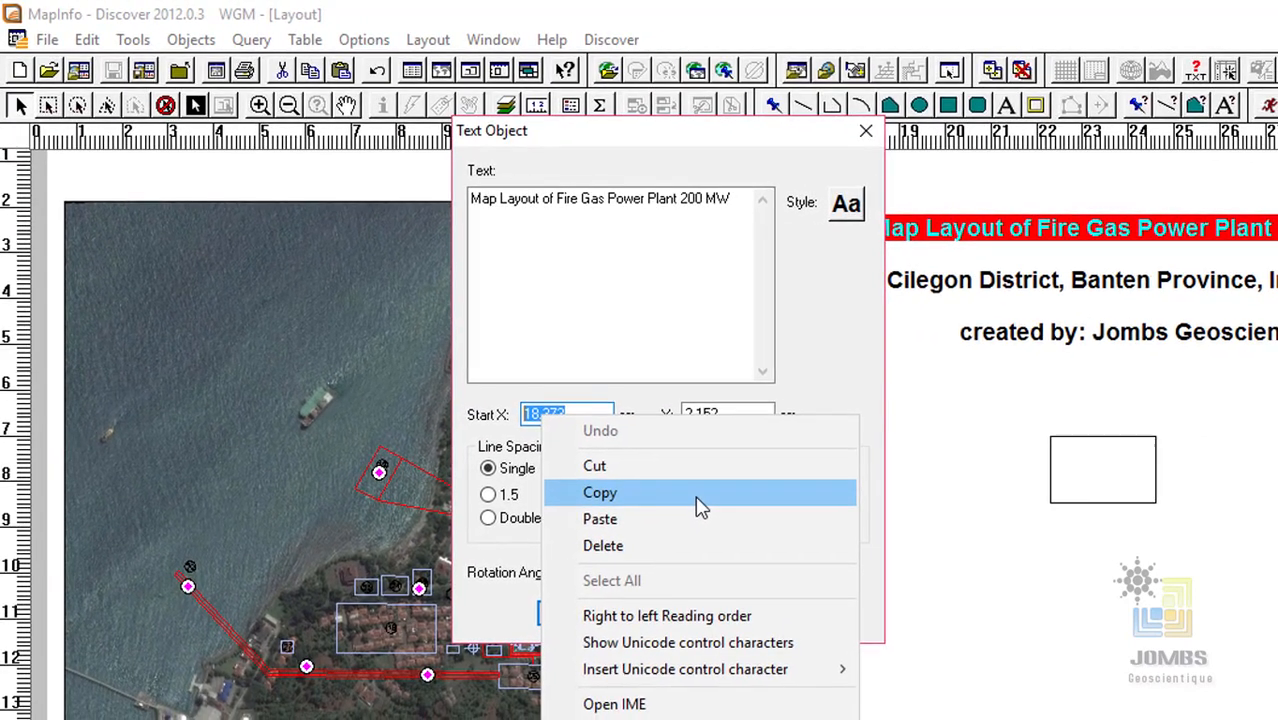
{"action": "left_click", "coordinate": [701, 493]}
{"action": "left_click", "coordinate": [575, 611]}
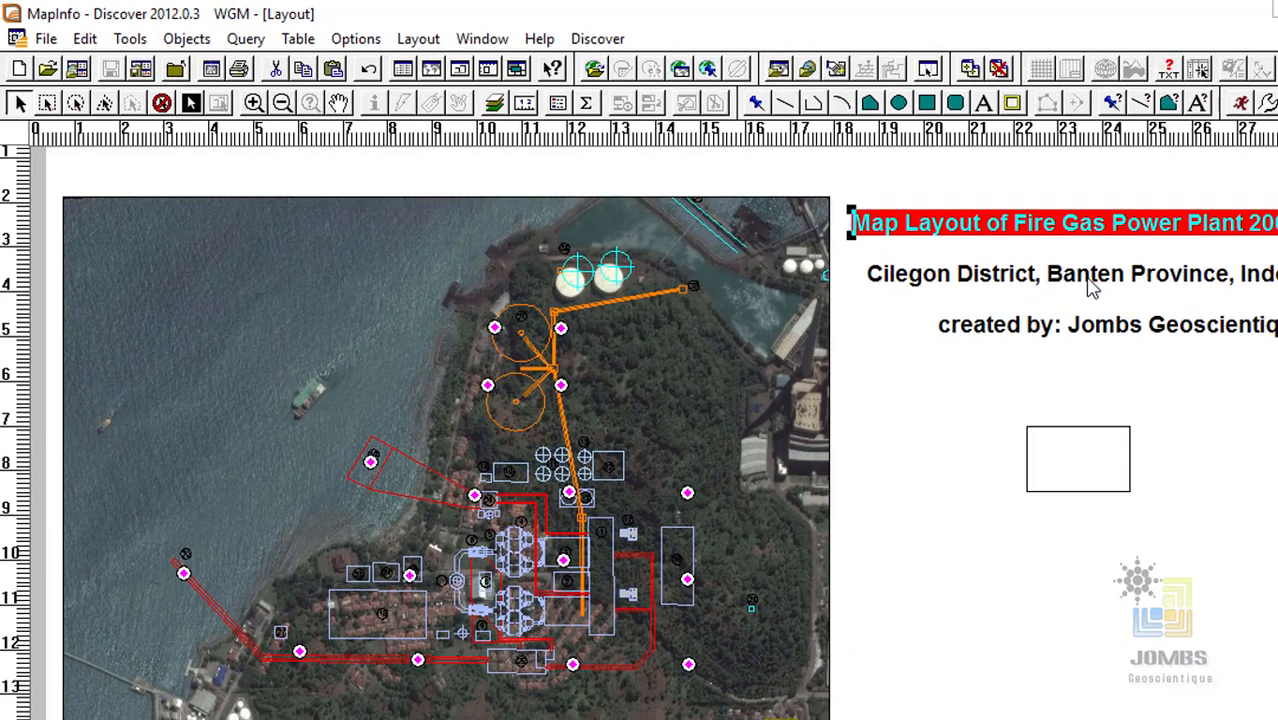
Set the Start X of the Cilegon District location text to 18.373 cm to align it with the title.
{"action": "double_click", "coordinate": [1115, 282]}
{"action": "left_click_drag", "start_coordinate": [811, 138], "coordinate": [424, 100]}
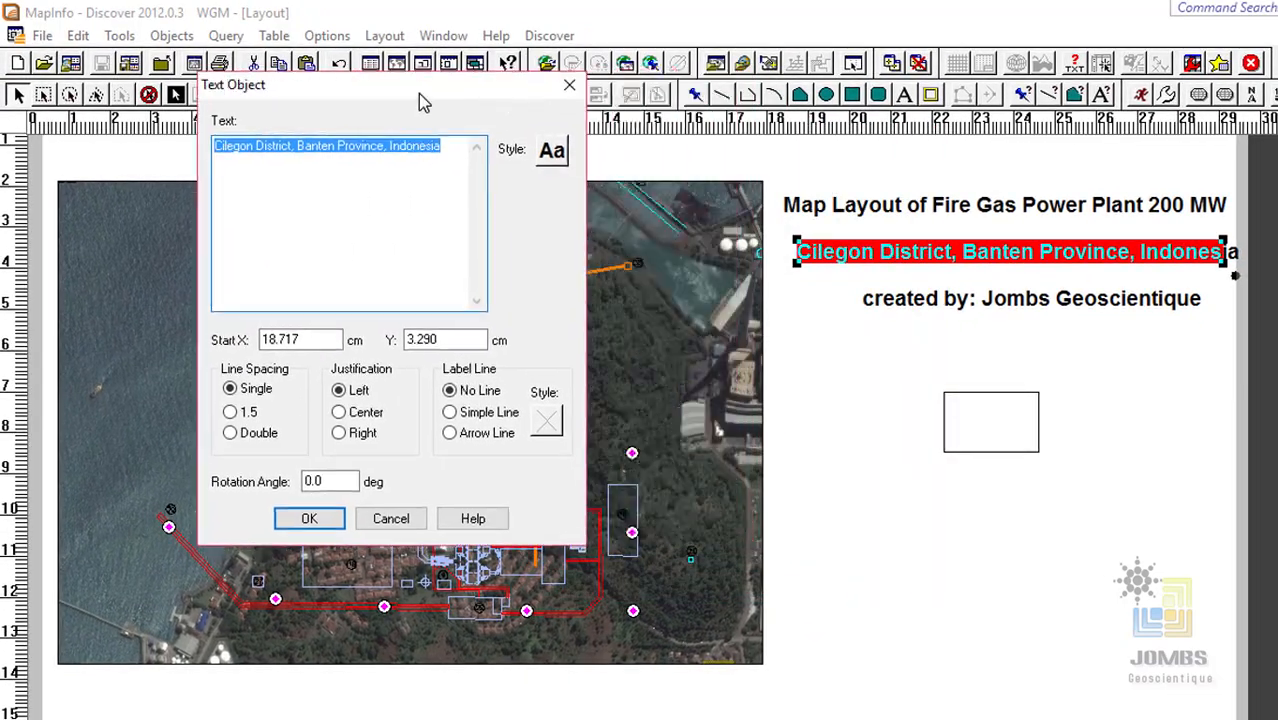
{"action": "double_click", "coordinate": [316, 340]}
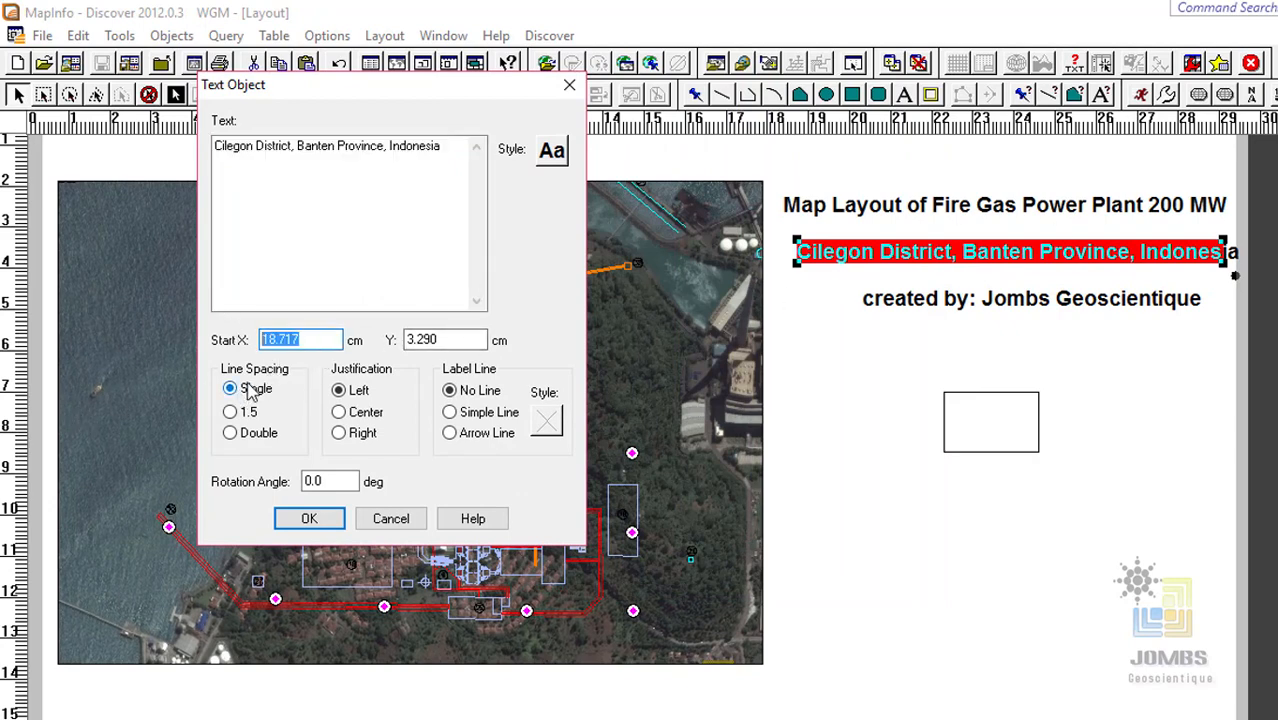
{"action": "type", "text": "18.373"}
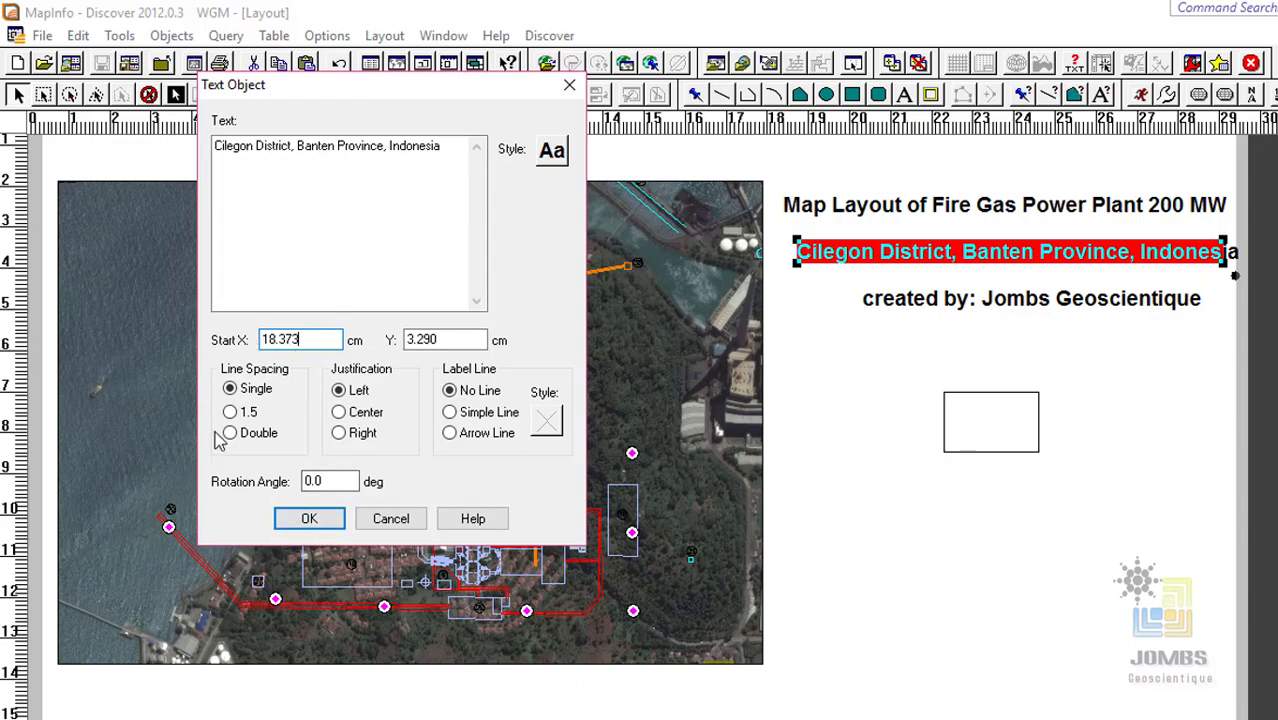
{"action": "left_click", "coordinate": [309, 519]}
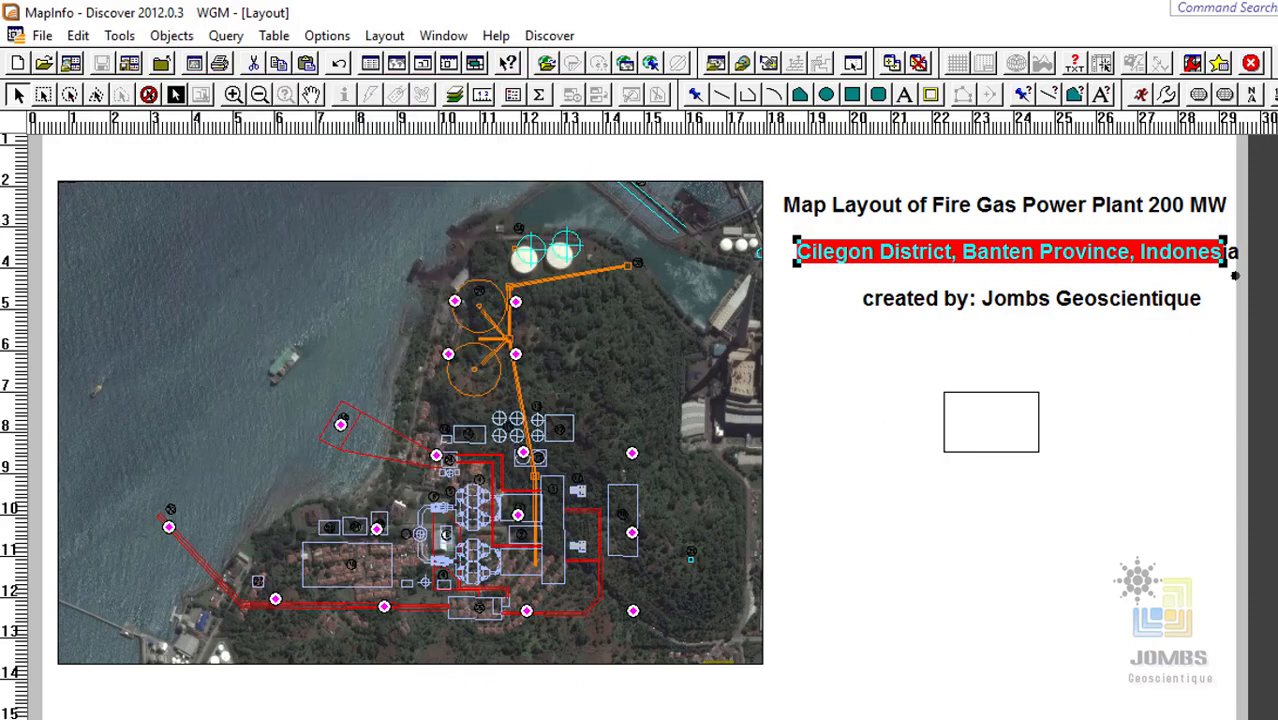
{"action": "left_click", "coordinate": [827, 281]}
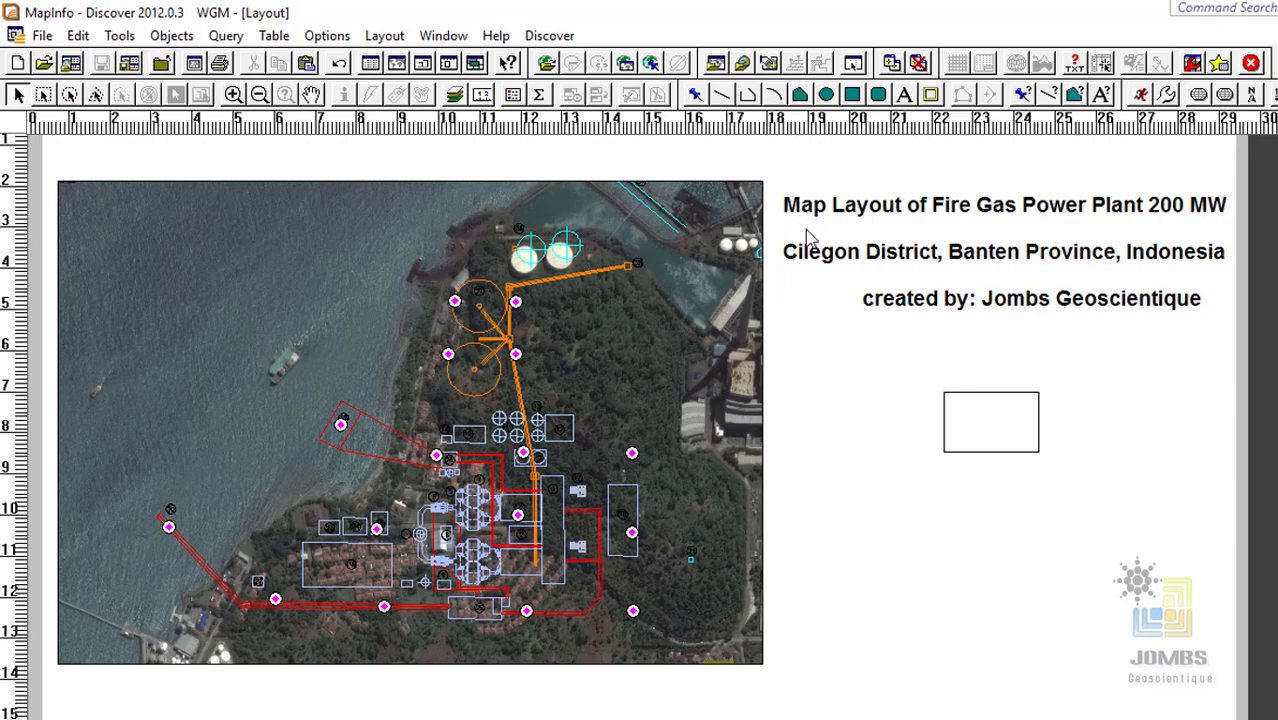
{"action": "left_click", "coordinate": [797, 264]}
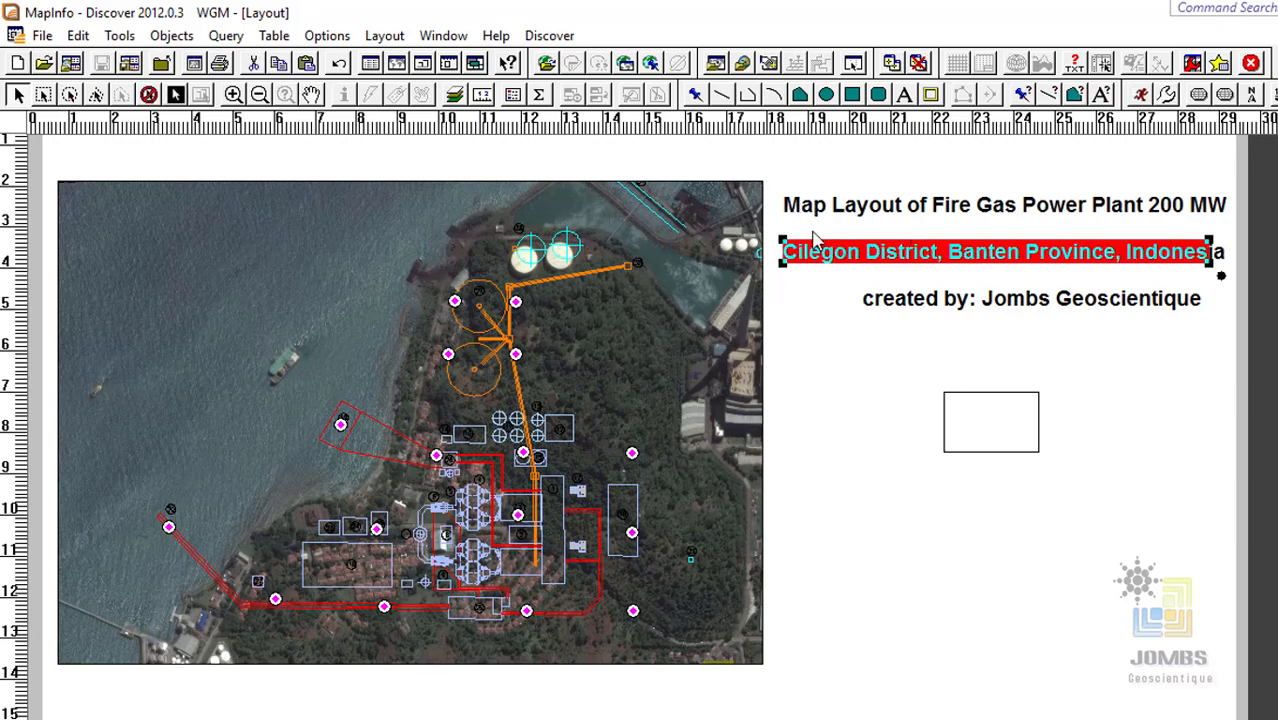
{"action": "left_click", "coordinate": [799, 218]}
{"action": "left_click", "coordinate": [805, 266]}
{"action": "left_click", "coordinate": [822, 309]}
{"action": "left_click", "coordinate": [820, 212]}
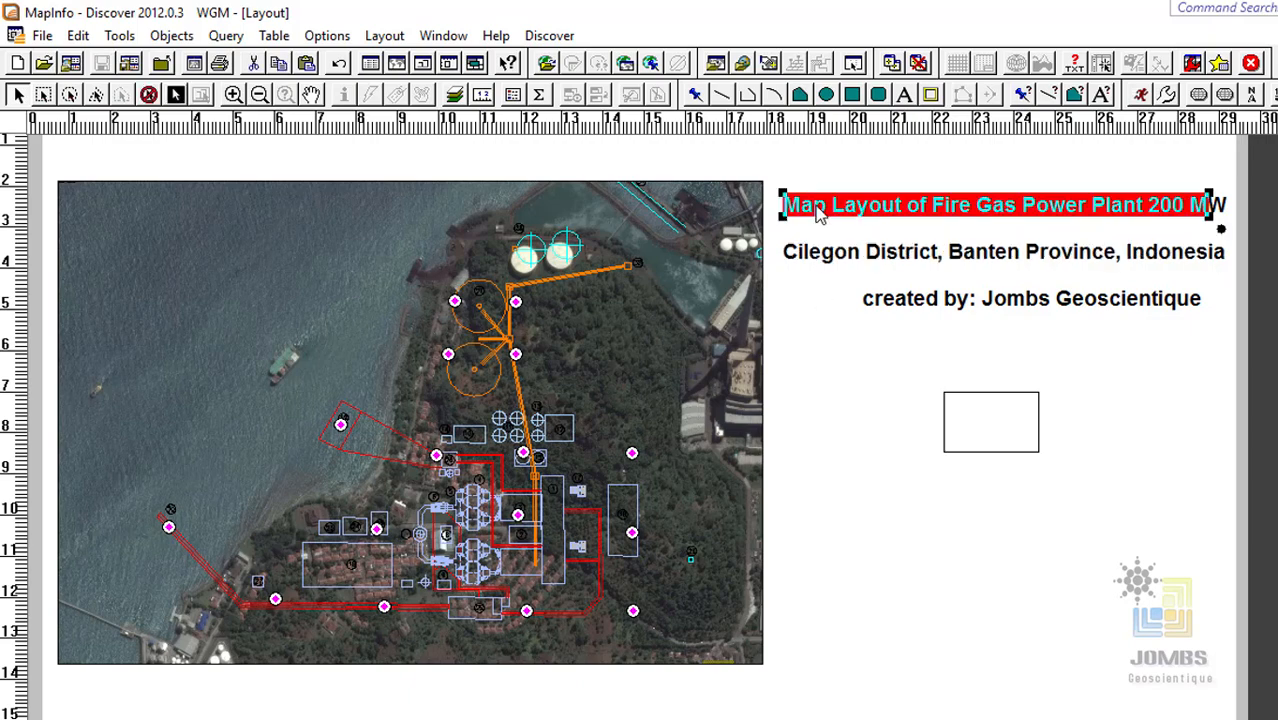
Nudge the created-by text up towards the location line and set its Start X to 18.373 cm.
{"action": "left_click", "coordinate": [914, 304]}
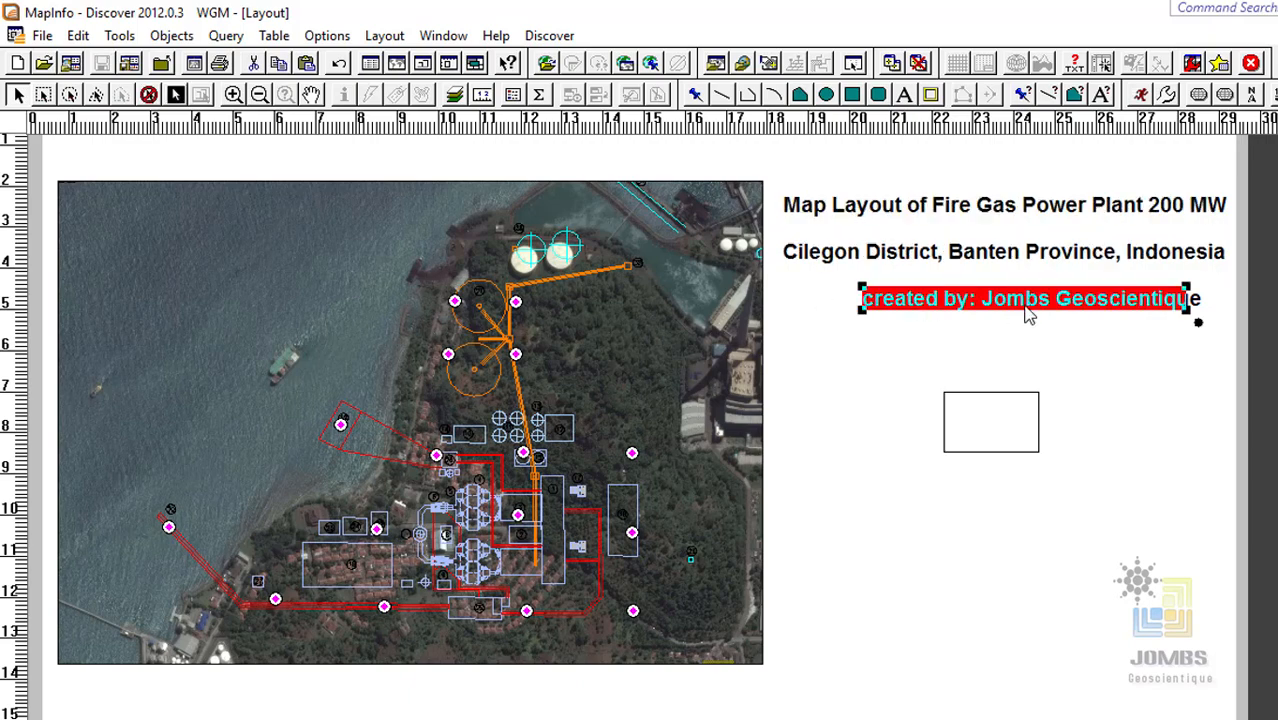
{"action": "left_click_drag", "start_coordinate": [1025, 306], "coordinate": [1013, 299]}
{"action": "left_click", "coordinate": [1013, 317]}
{"action": "double_click", "coordinate": [1013, 306]}
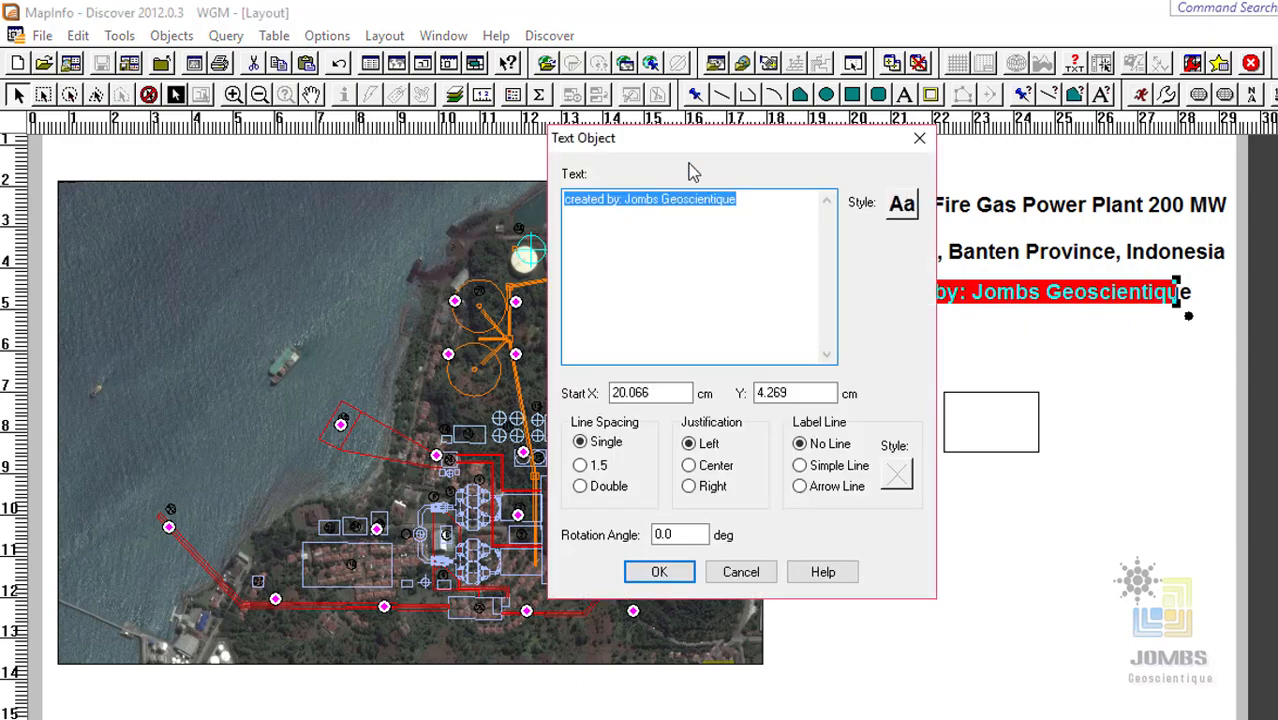
{"action": "left_click_drag", "start_coordinate": [697, 138], "coordinate": [414, 92]}
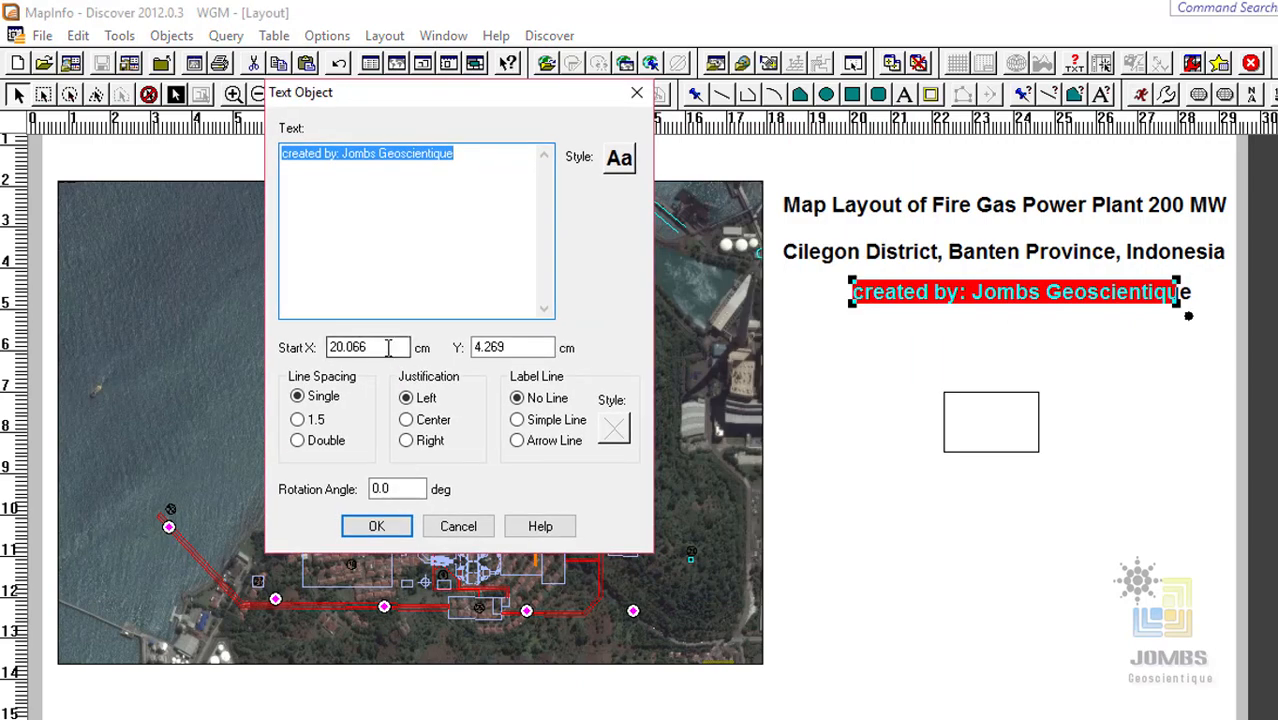
{"action": "left_click_drag", "start_coordinate": [388, 347], "coordinate": [268, 342]}
{"action": "key", "text": "ctrl+v"}
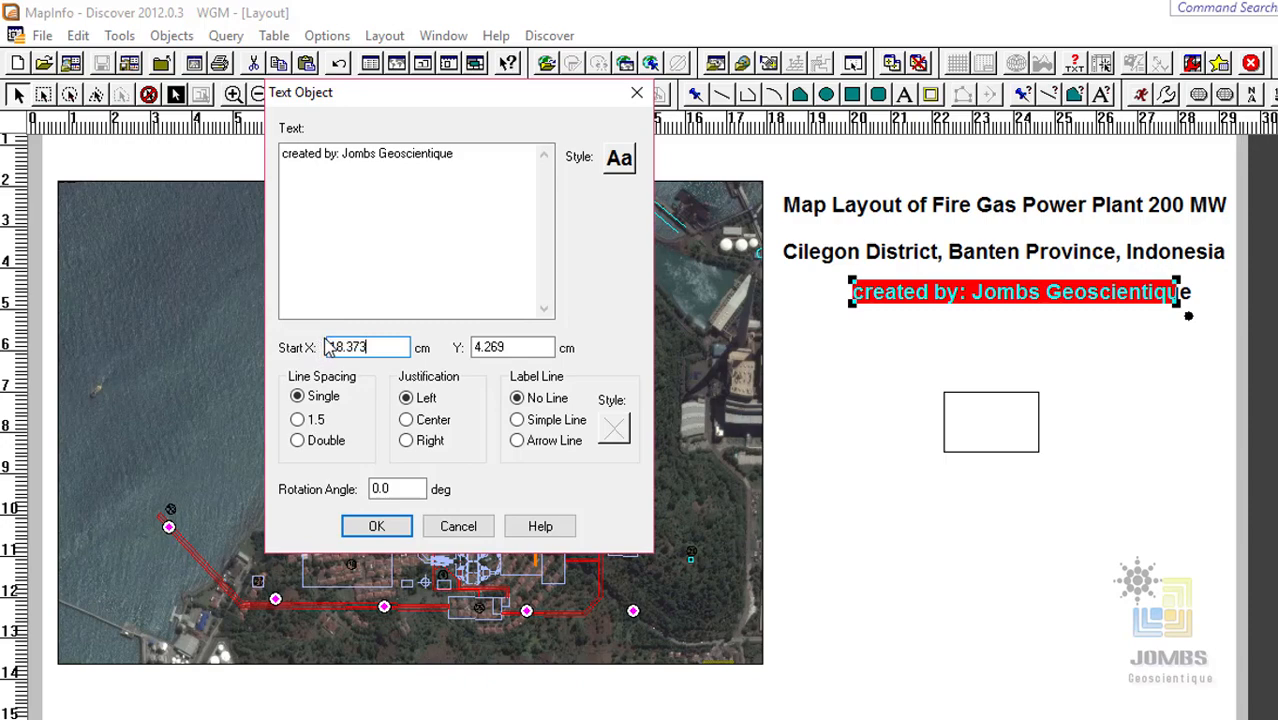
{"action": "left_click", "coordinate": [376, 527]}
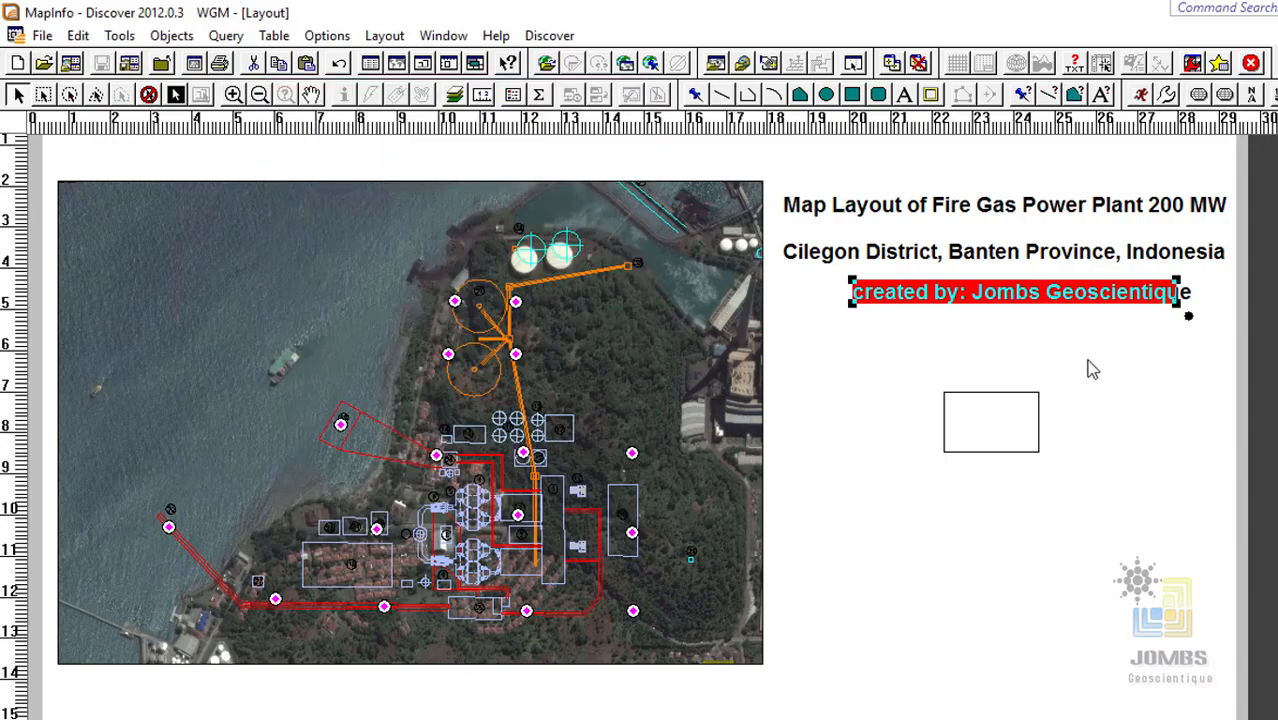
{"action": "left_click", "coordinate": [925, 340]}
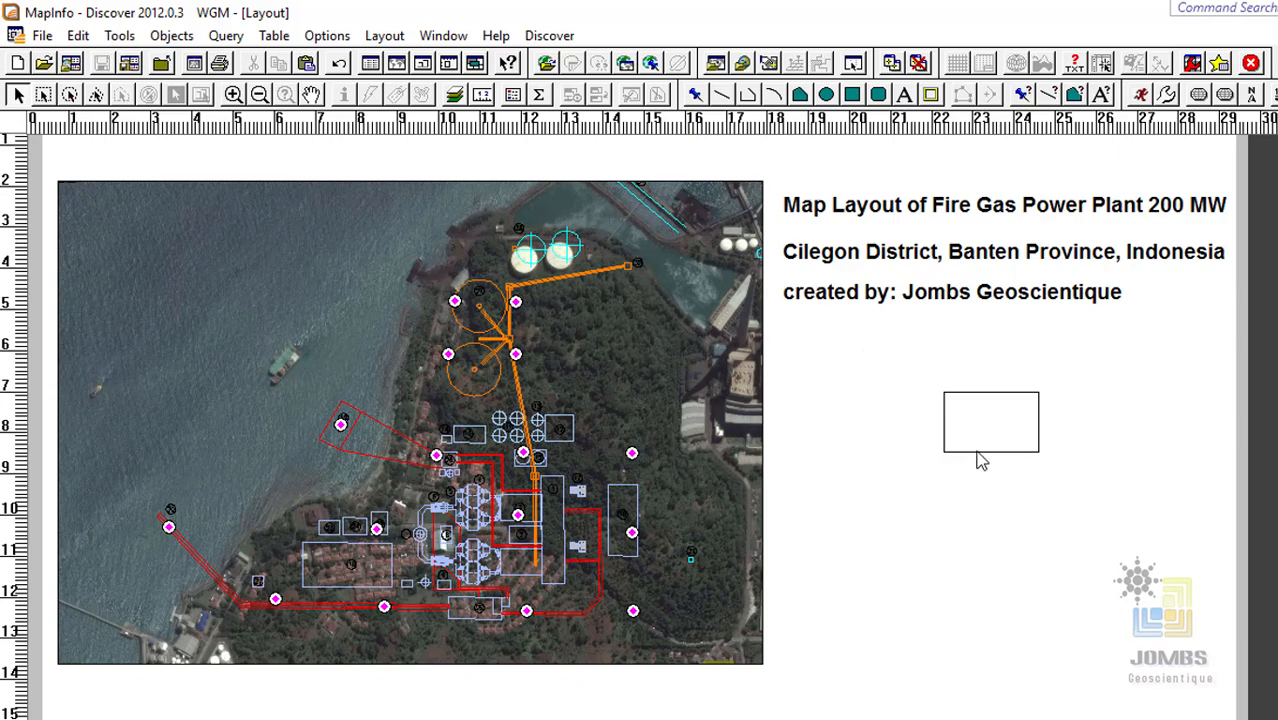
Move the empty rectangle up closer to the created-by text and set its Center X to 18.373 cm.
{"action": "left_click", "coordinate": [1003, 429]}
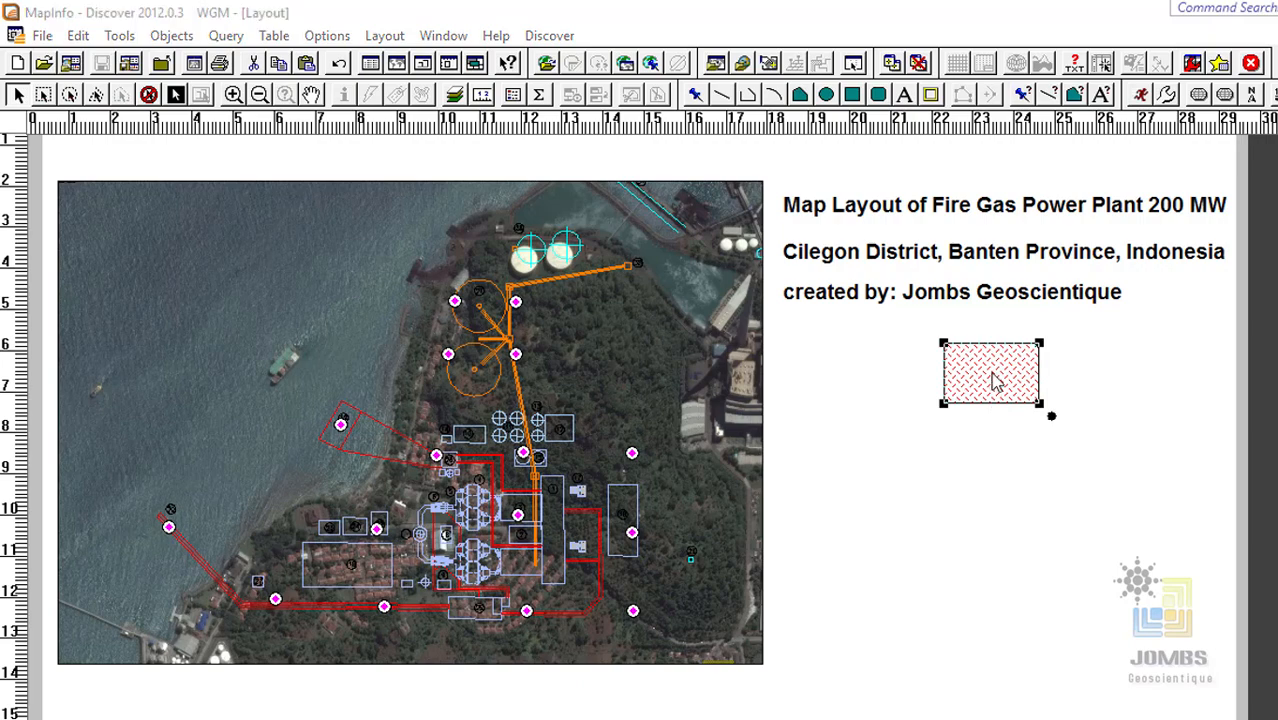
{"action": "double_click", "coordinate": [993, 380]}
{"action": "left_click_drag", "start_coordinate": [800, 215], "coordinate": [522, 132]}
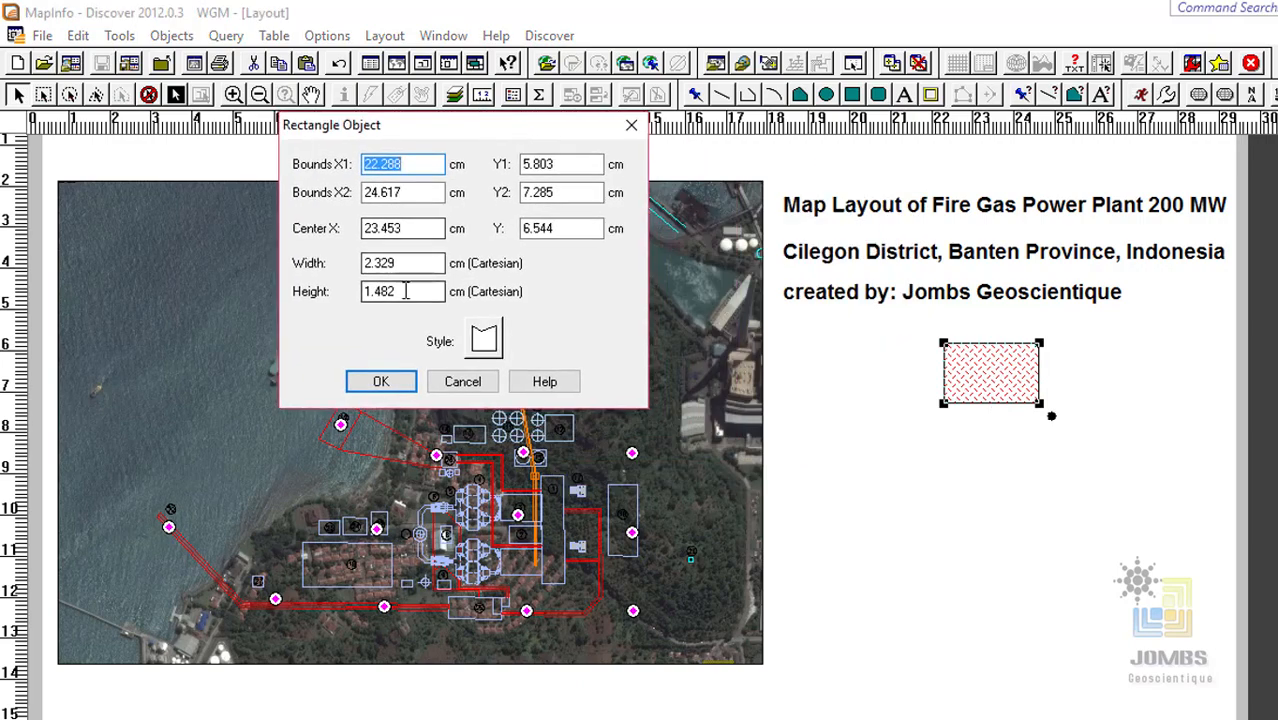
{"action": "left_click_drag", "start_coordinate": [434, 231], "coordinate": [361, 224]}
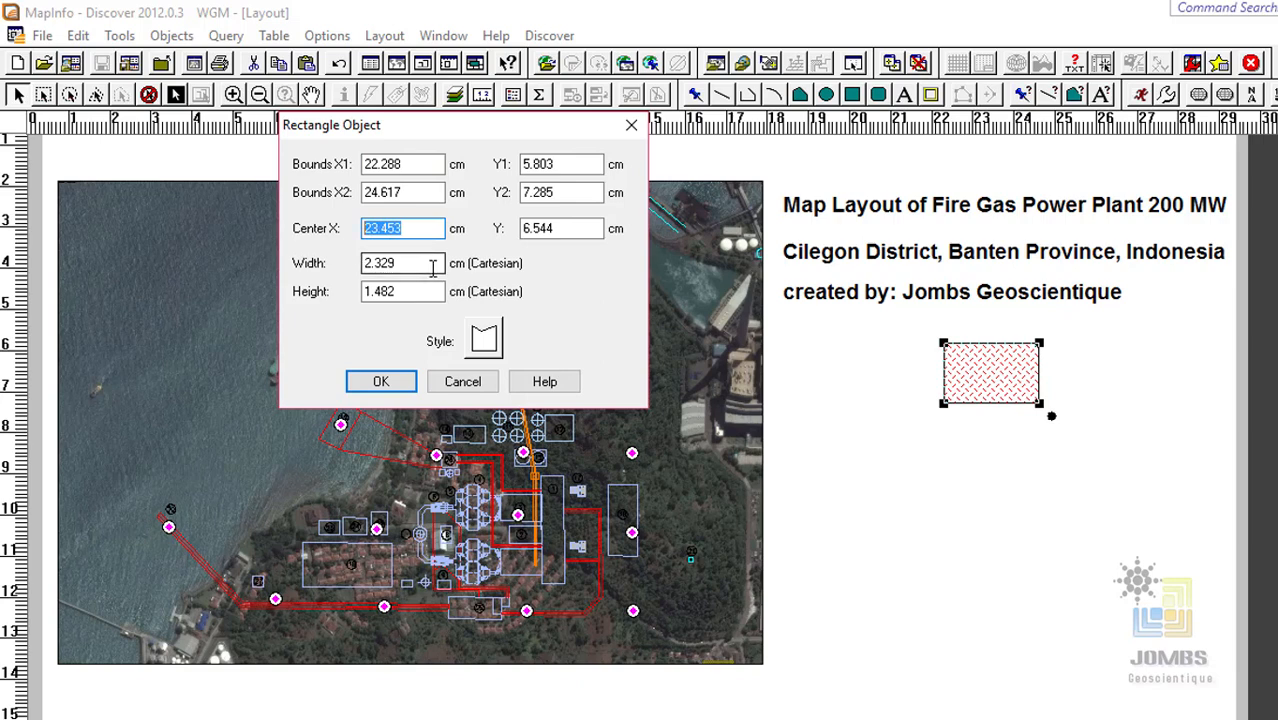
{"action": "type", "text": "18.373"}
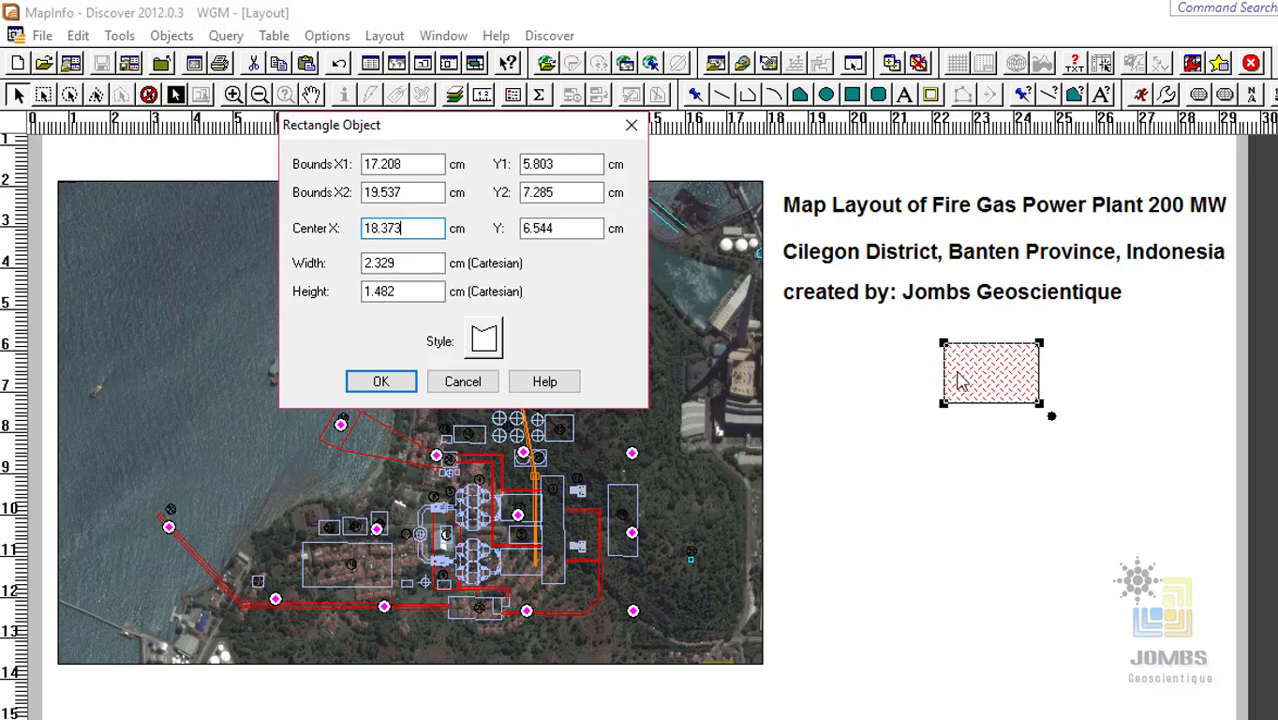
{"action": "left_click", "coordinate": [398, 381]}
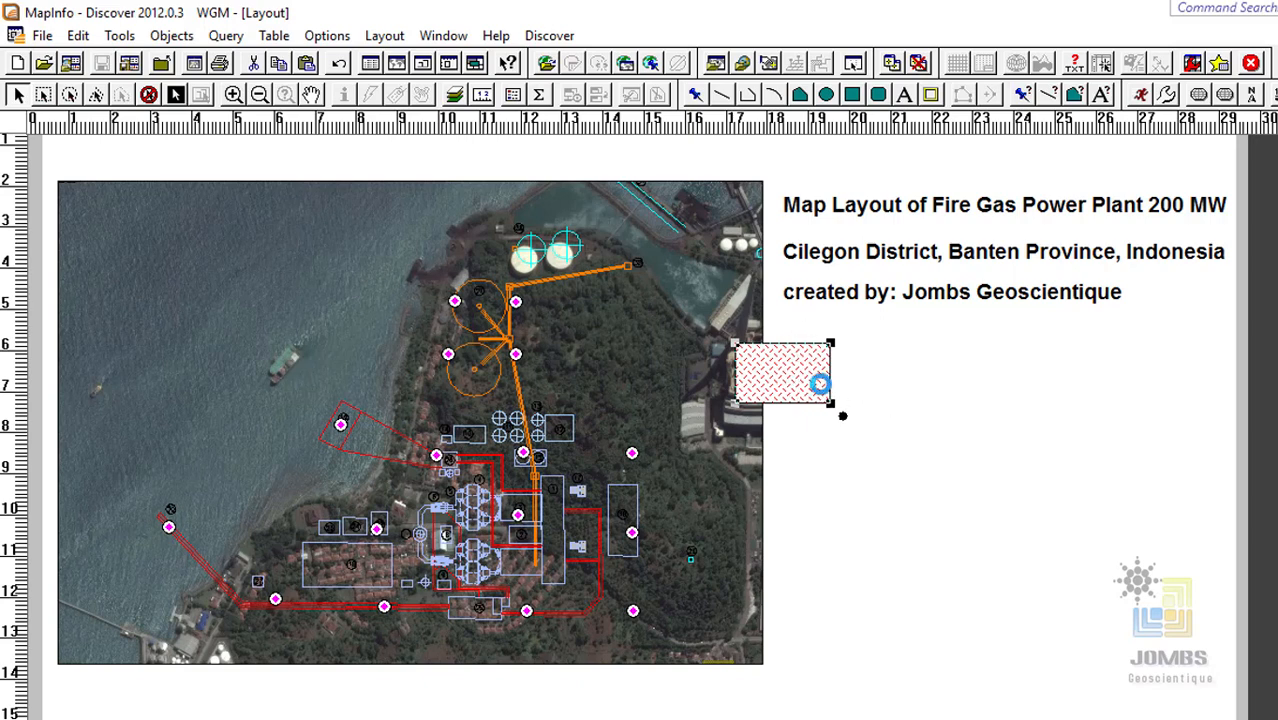
Move the rectangle horizontally off the map frame to sit beneath the middle of the created-by text, and deselect it.
{"action": "left_click_drag", "start_coordinate": [822, 380], "coordinate": [1030, 380]}
{"action": "left_click", "coordinate": [1140, 432]}
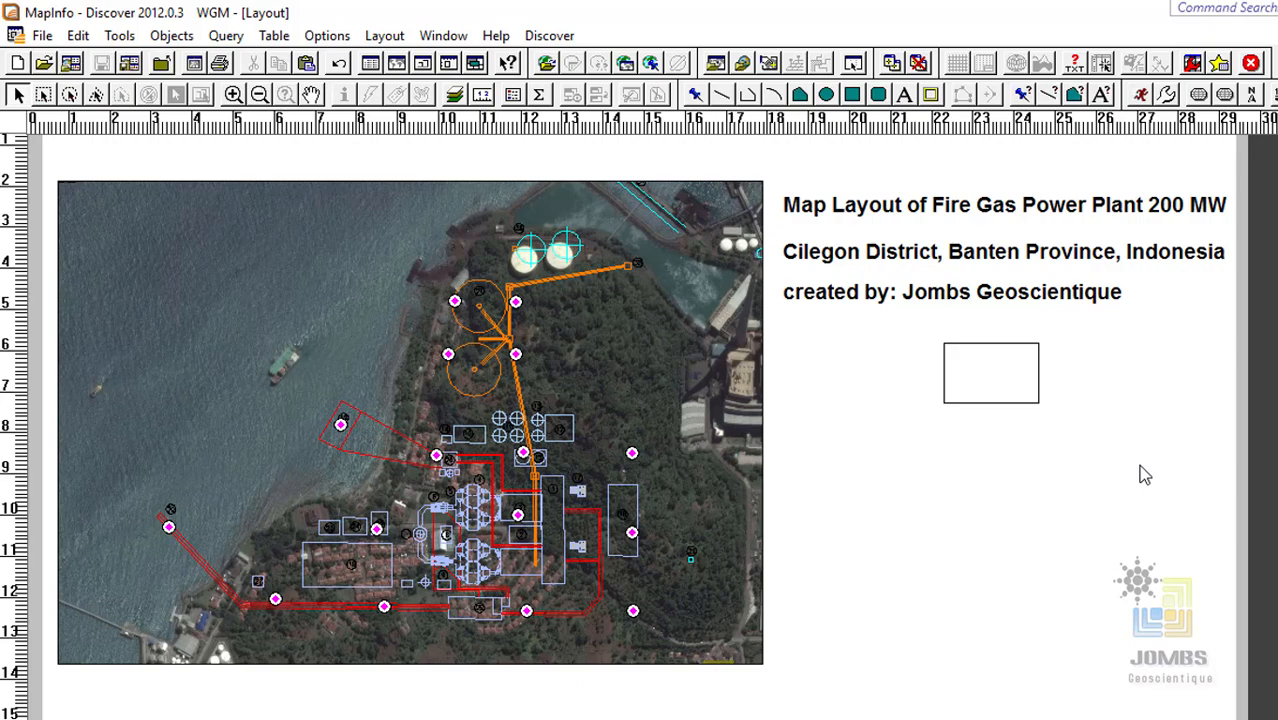
{"action": "key", "text": "alt+o"}
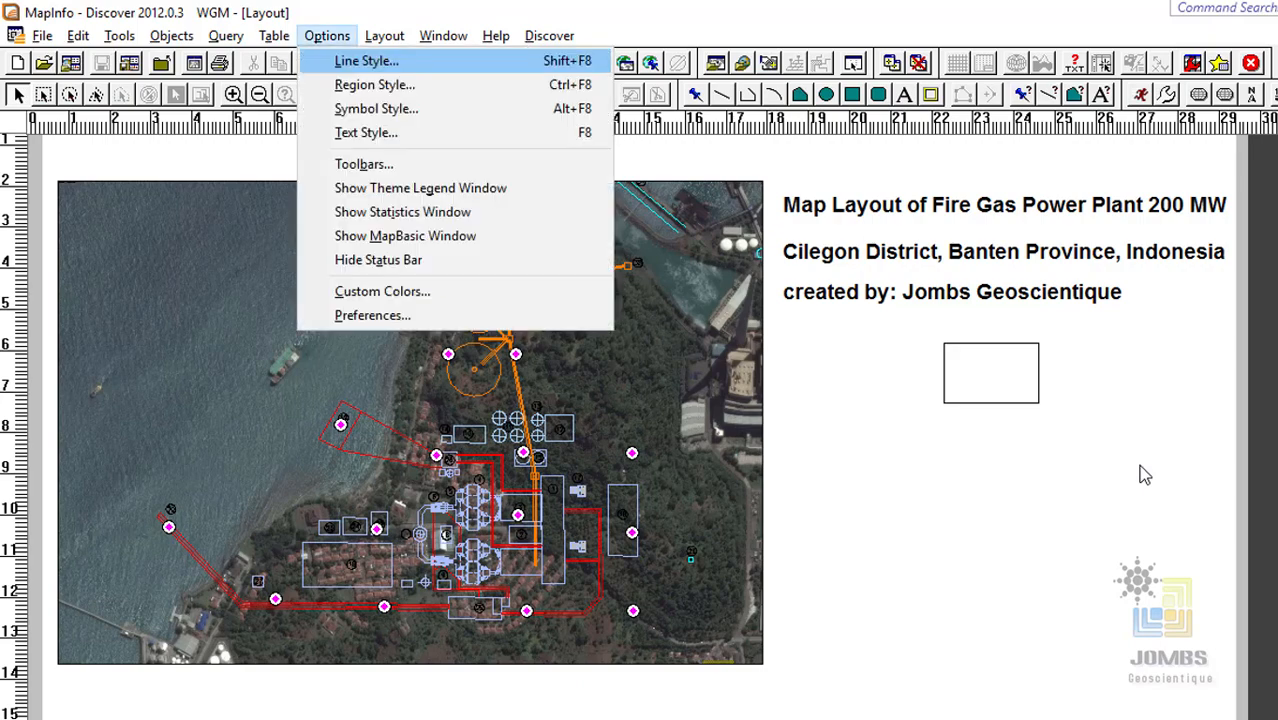
{"action": "key", "text": "Escape"}
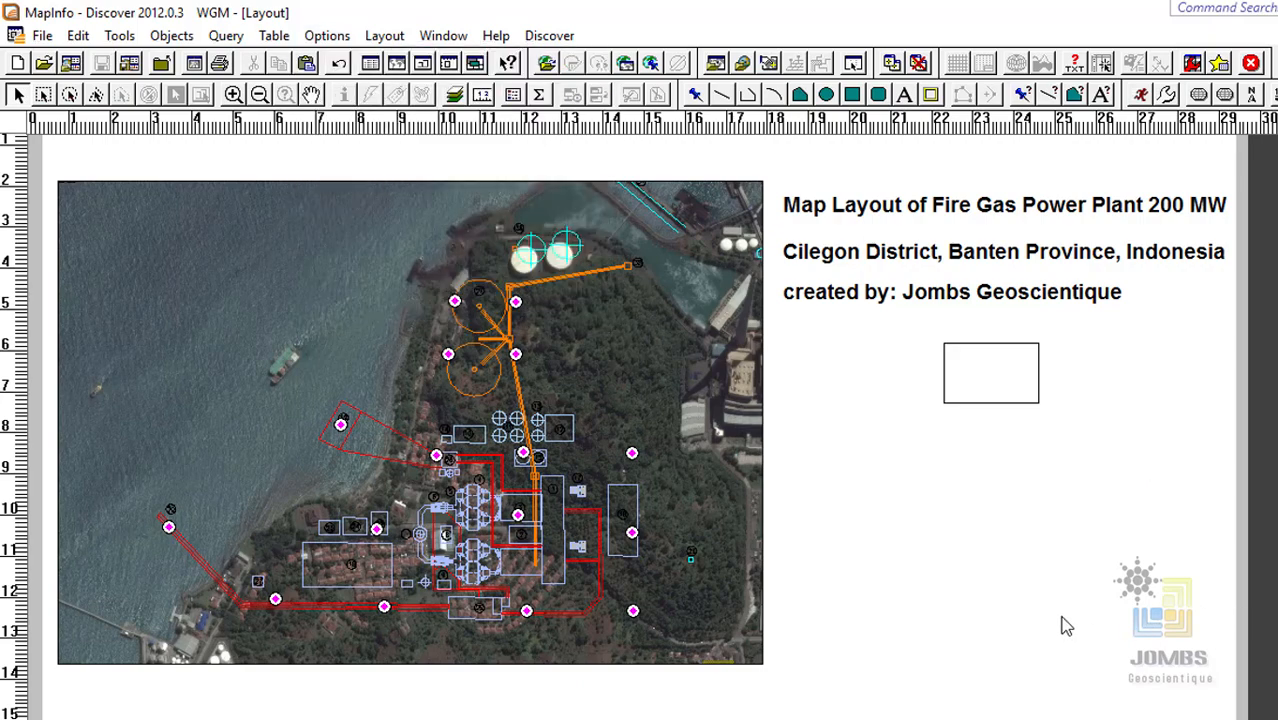